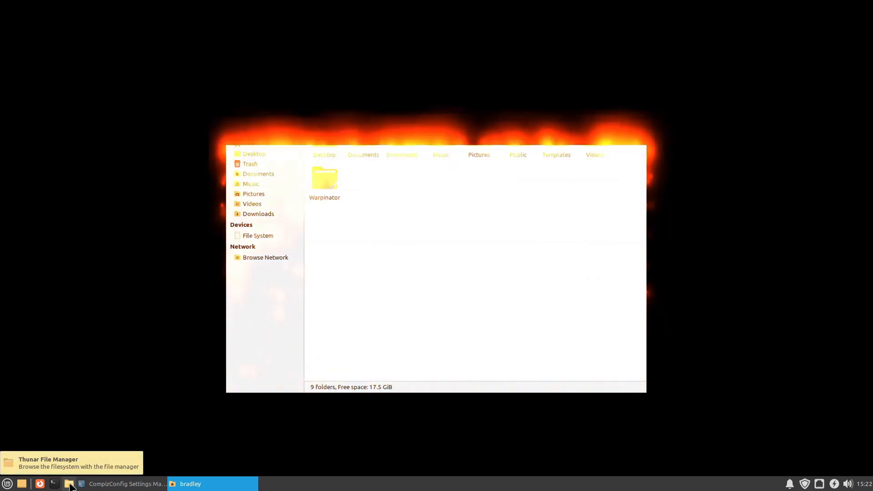
Minimise, restore, reopen and close the home folder window to preview the Compiz window animations
click(215, 485)
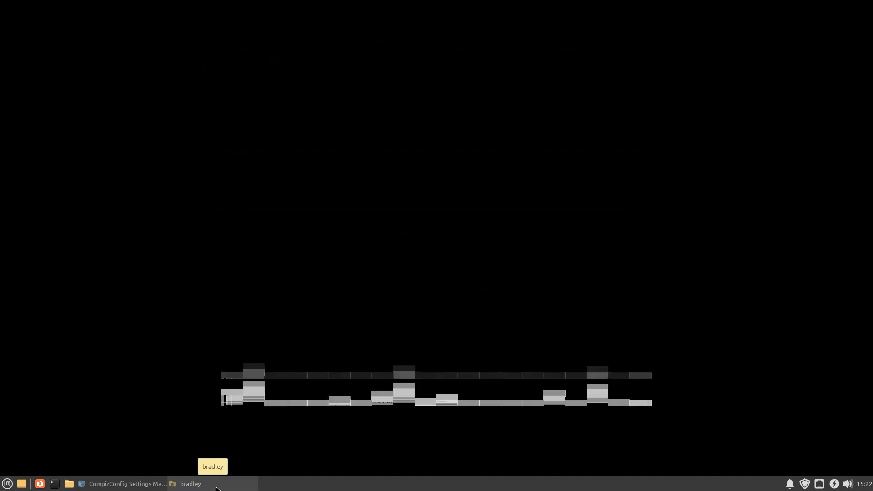
click(217, 484)
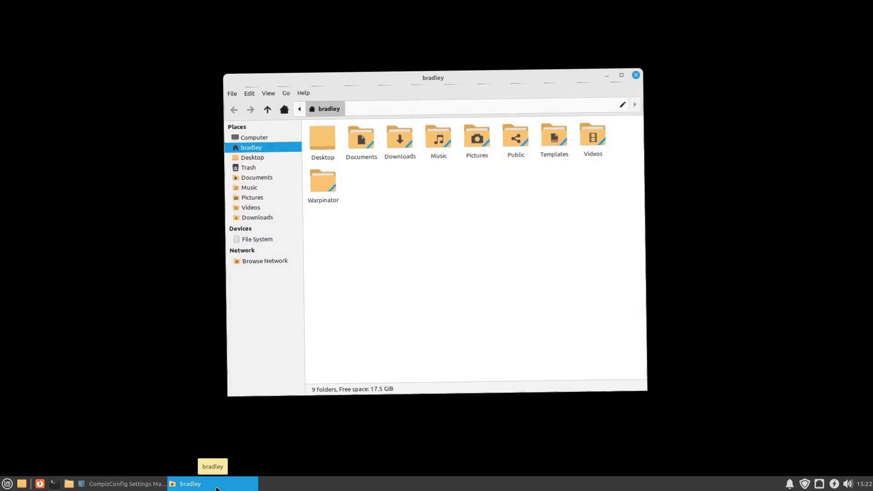
click(216, 487)
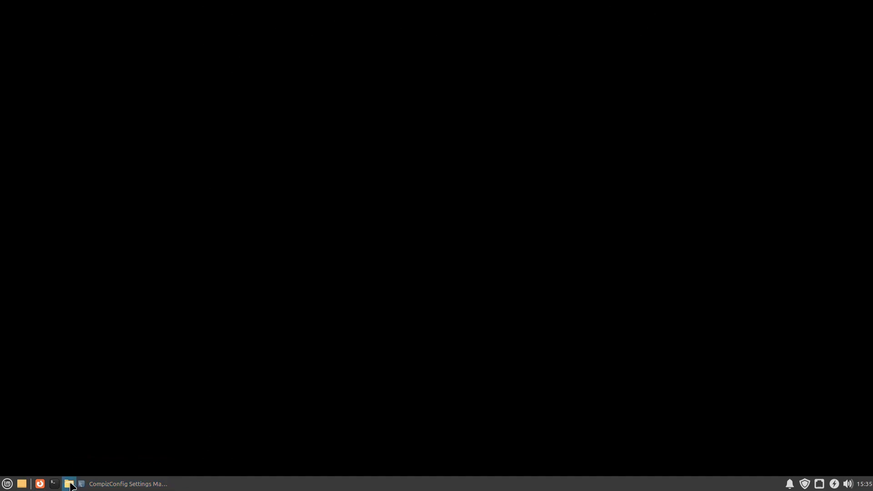
click(69, 483)
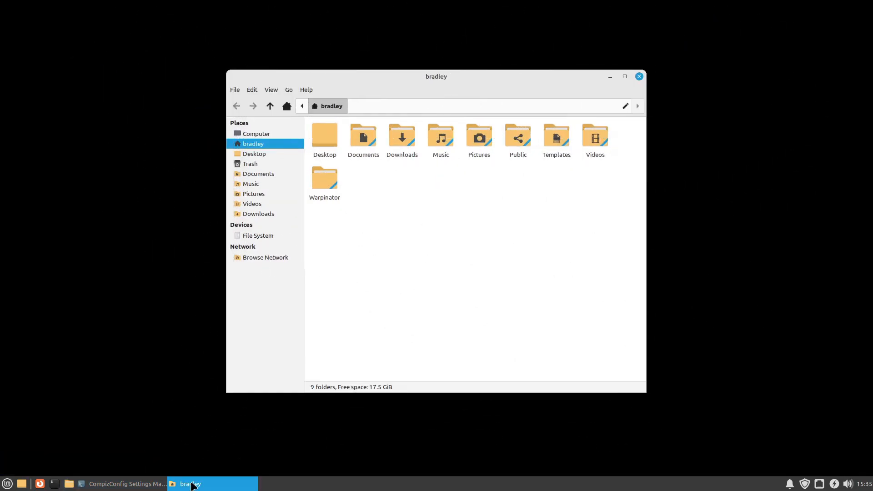
middle_click(191, 484)
Open and close the applications menu repeatedly to preview the different Compiz opening and closing effects
click(6, 489)
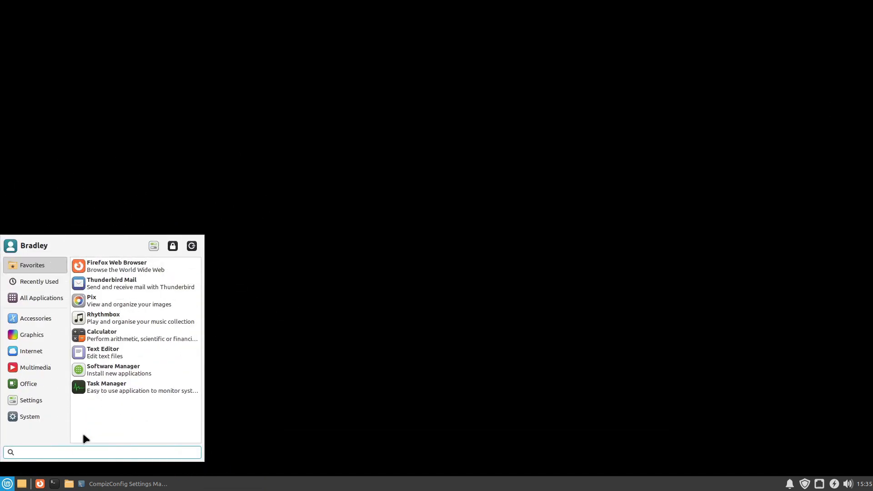
click(171, 338)
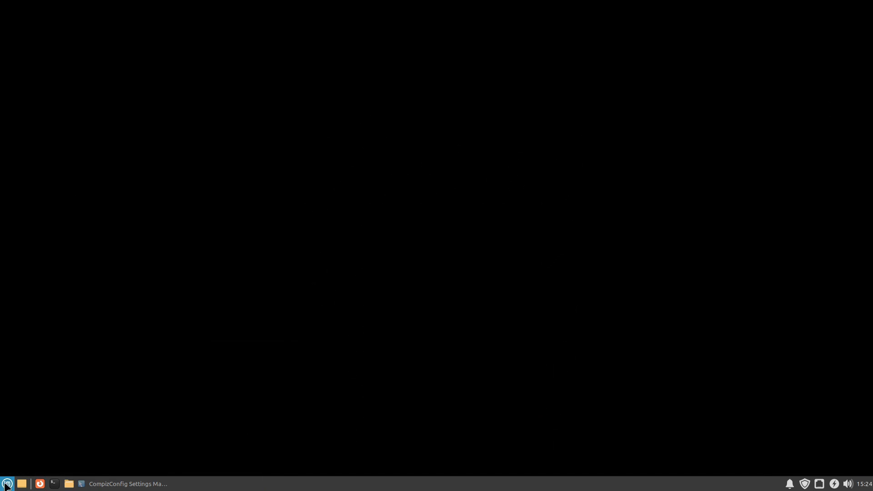
click(7, 484)
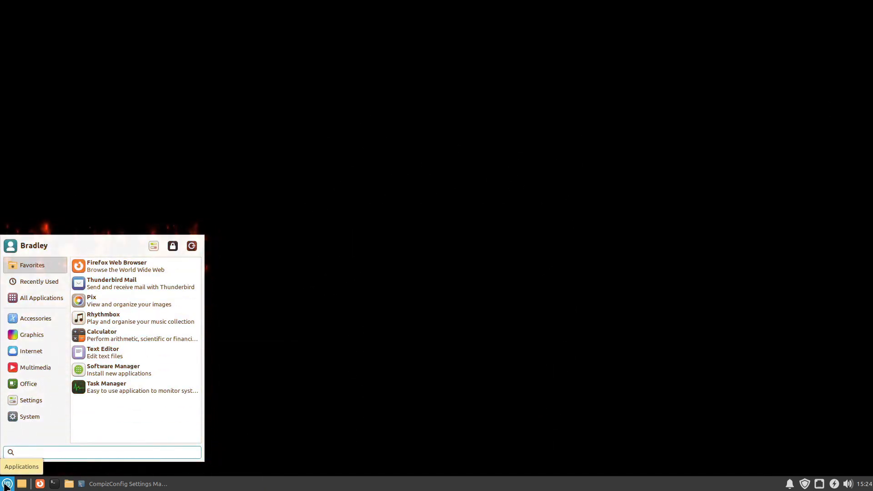
click(6, 483)
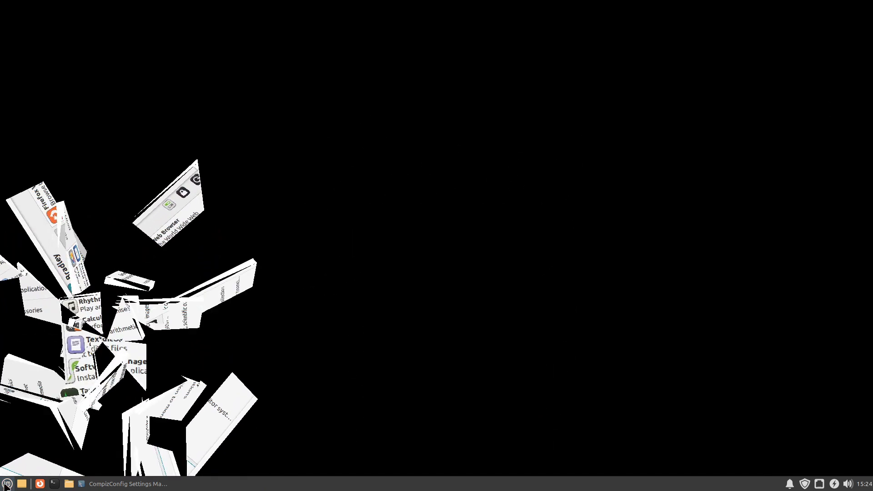
click(6, 484)
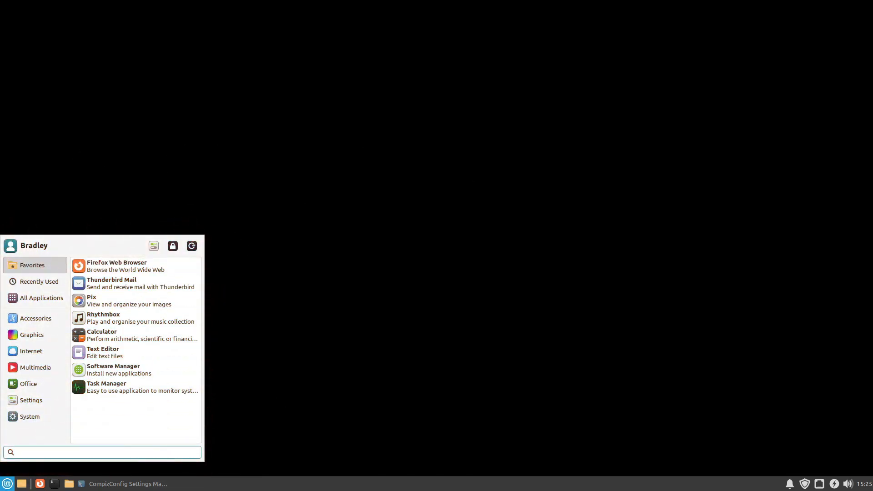
click(6, 484)
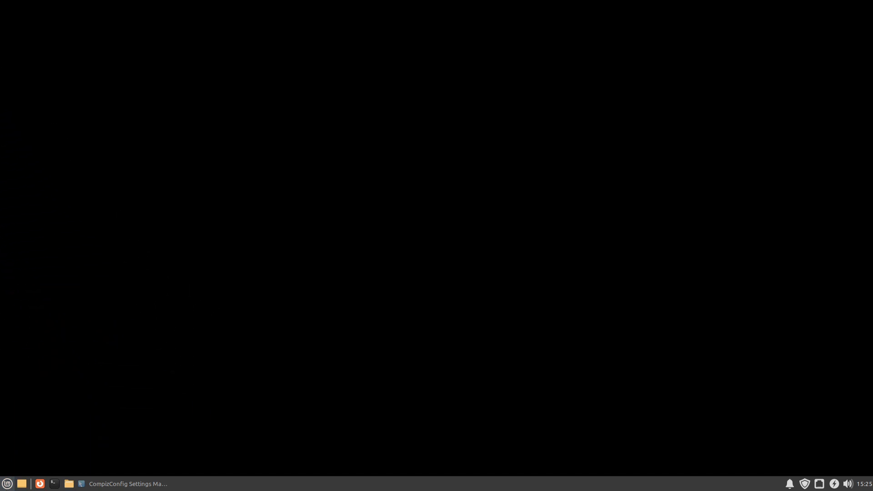
click(7, 484)
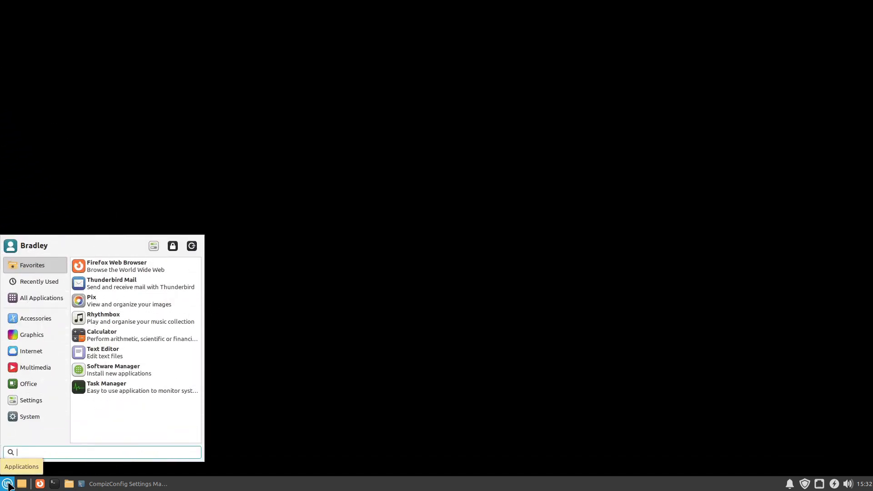
click(7, 484)
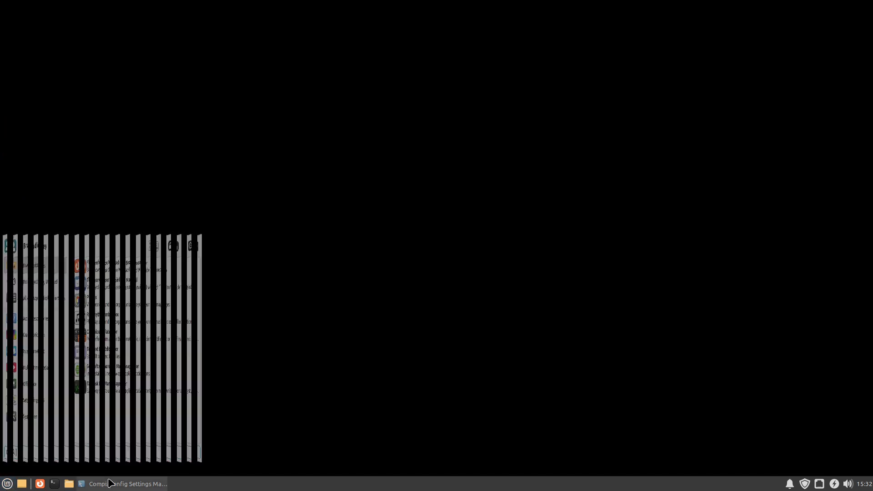
click(7, 483)
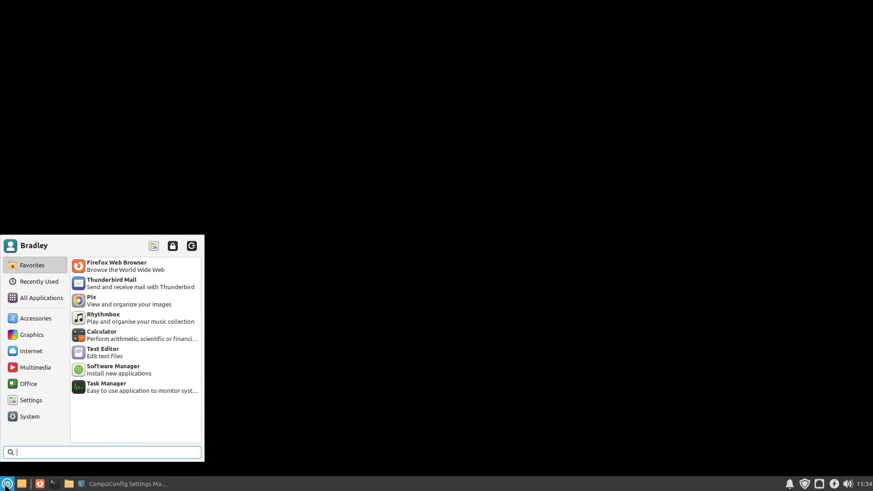
click(7, 484)
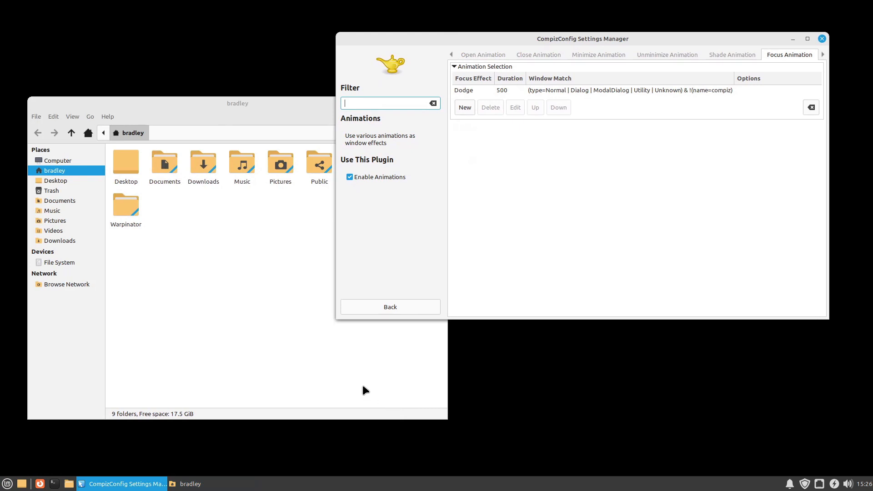
Shift focus between the overlapping CompizConfig and file manager windows, and open and minimise the file manager to preview the animations
click(362, 386)
click(585, 229)
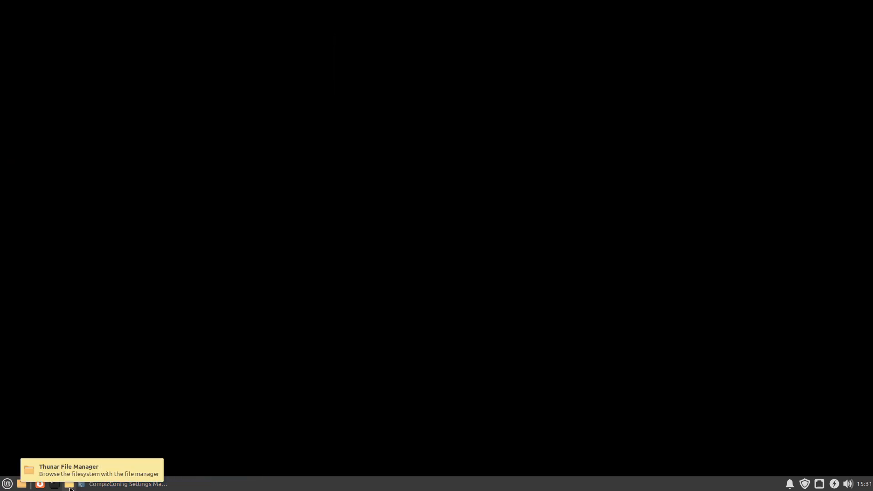
click(69, 484)
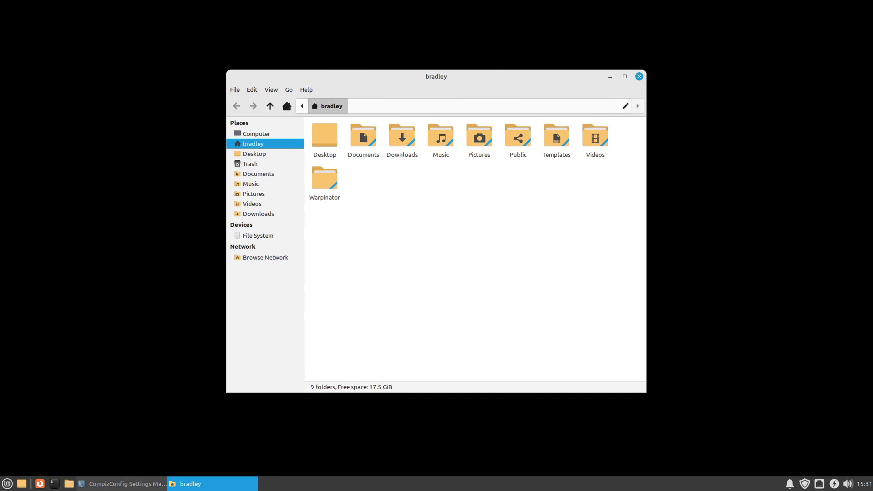
click(202, 485)
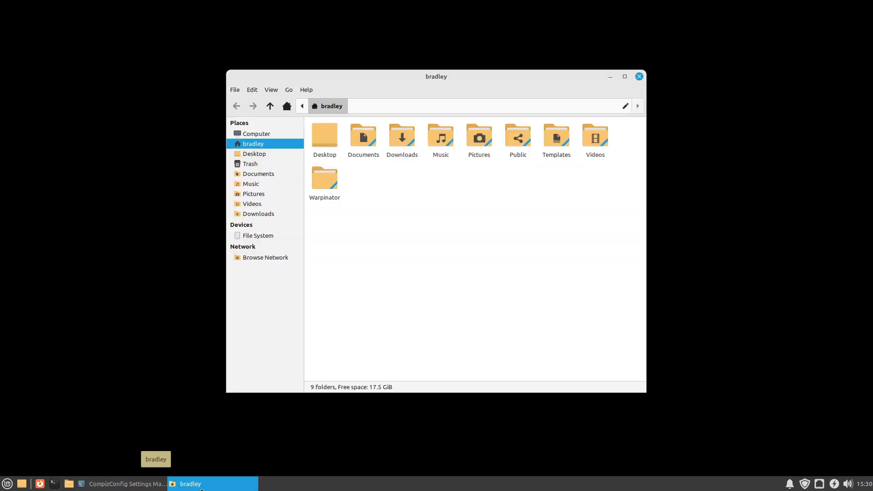
click(202, 485)
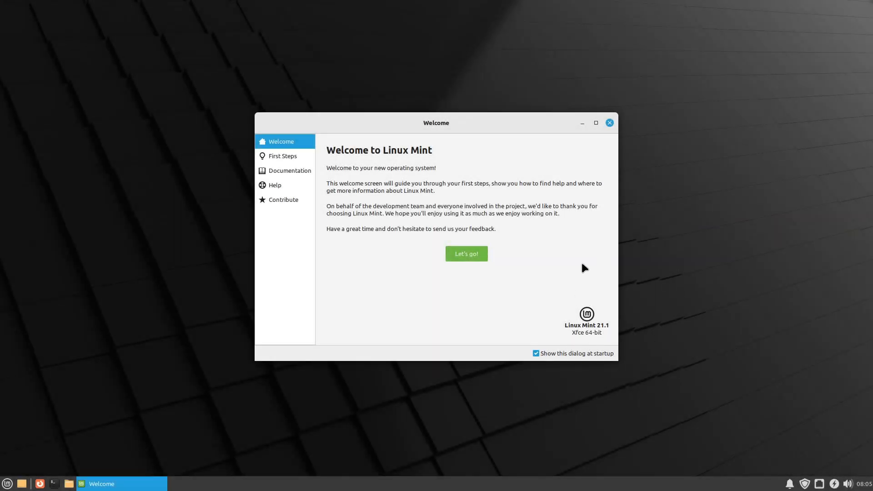
Dismiss the Welcome window and open Desktop Settings from the system settings, closing the Settings window
click(610, 122)
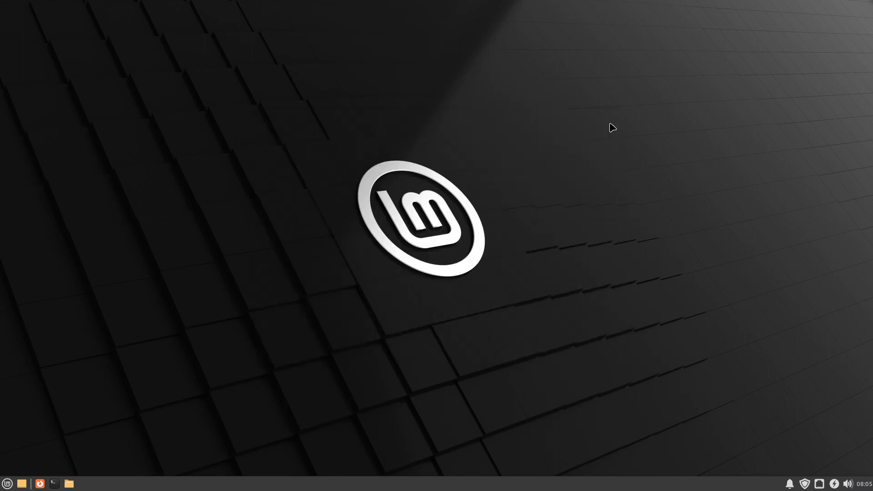
click(7, 484)
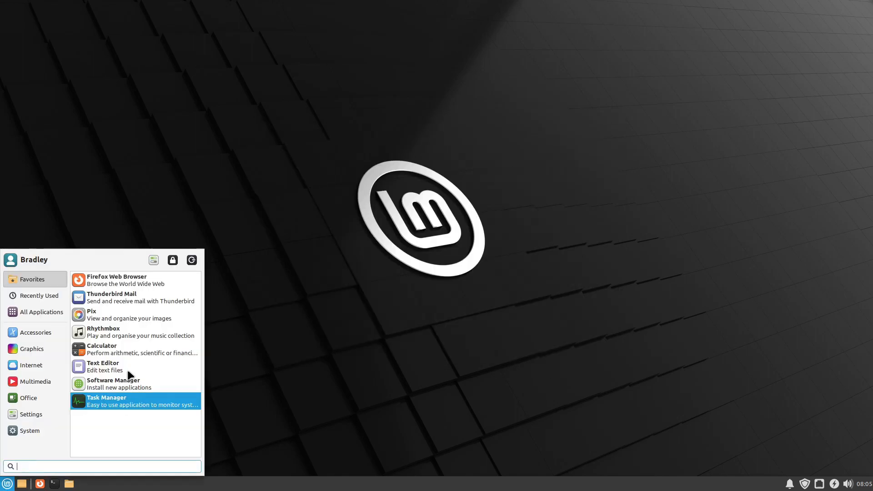
click(153, 261)
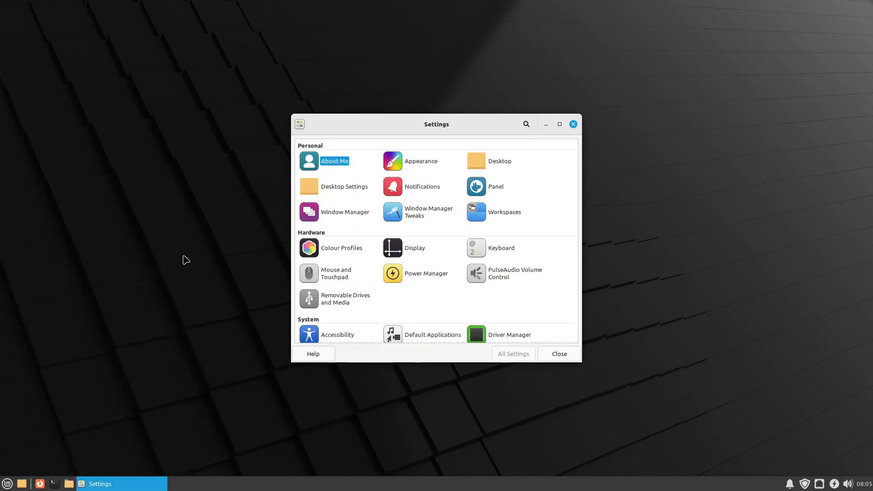
click(354, 188)
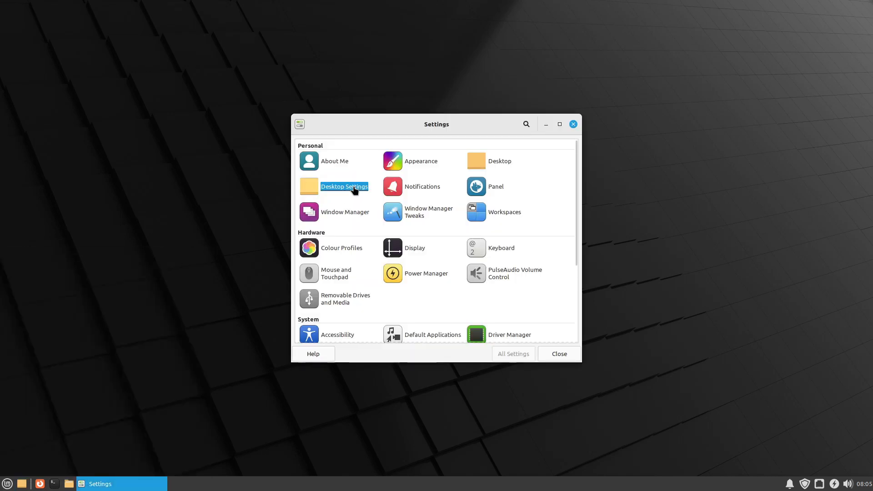
click(573, 125)
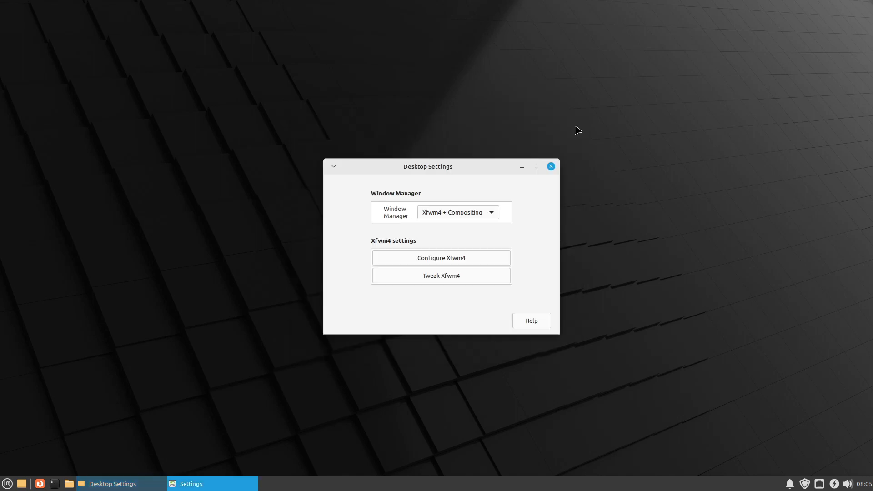
Set the window manager to Compiz and close Desktop Settings
click(454, 212)
click(459, 242)
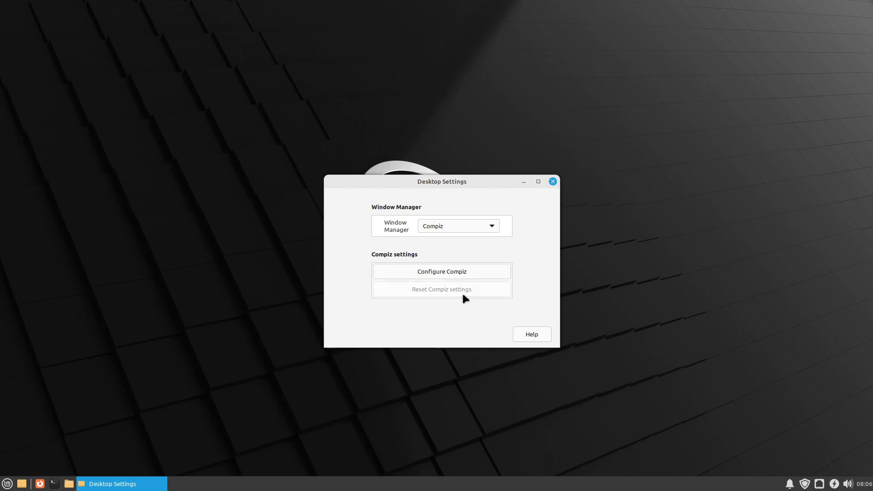
click(471, 271)
click(552, 181)
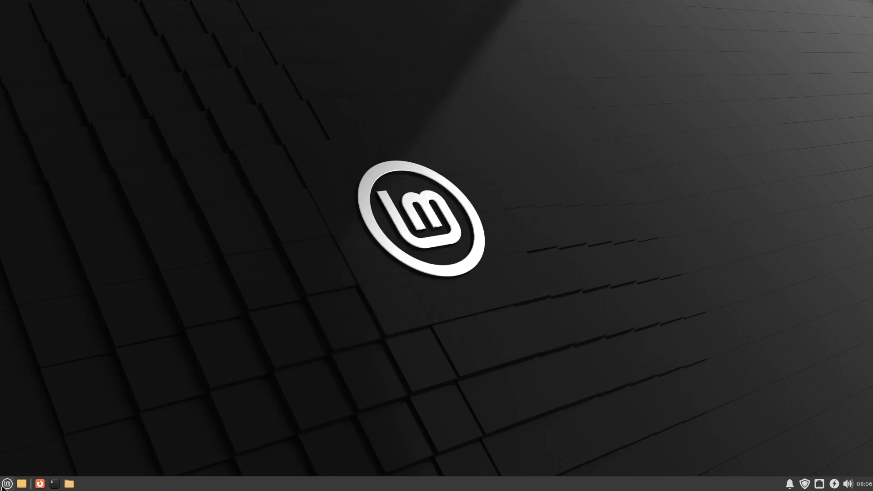
Search the installed applications for ccsm
click(6, 484)
text(ccsm)
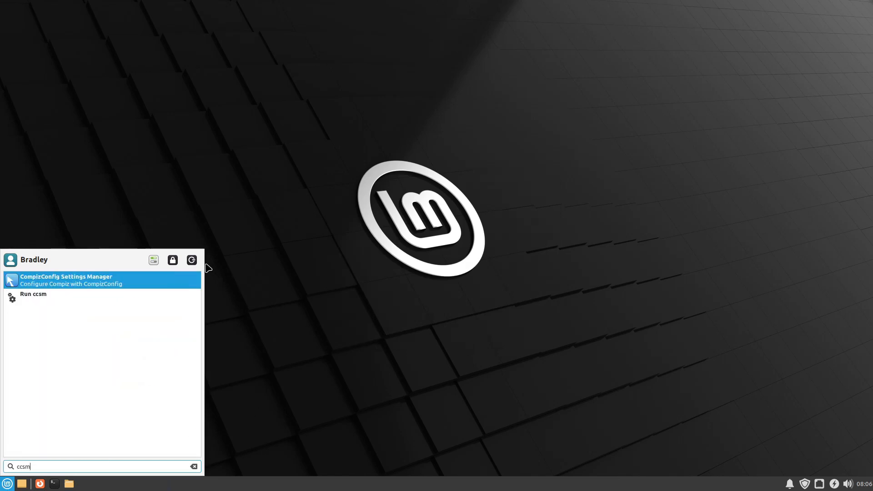
Log out of the current session and log back in with the account password
click(193, 258)
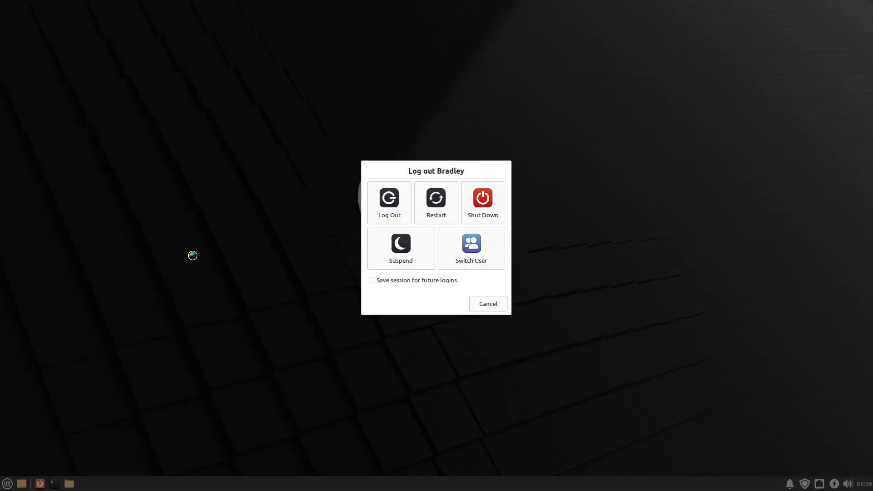
click(382, 212)
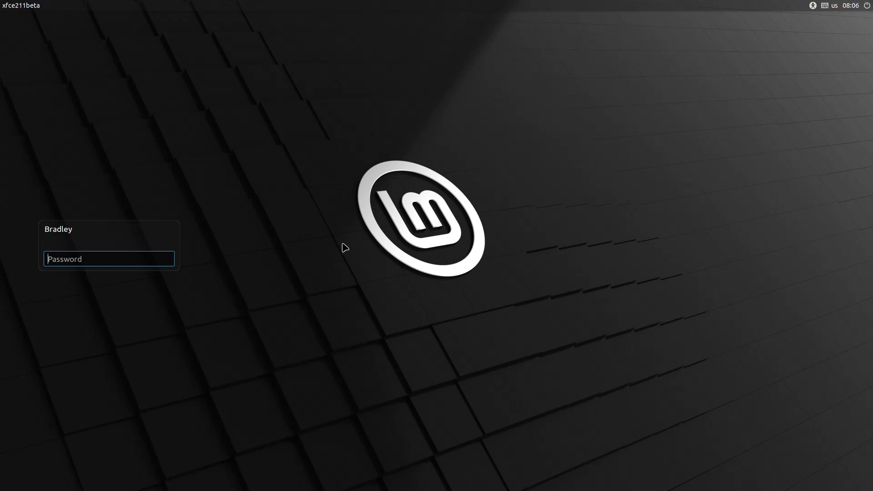
text(••••••••)
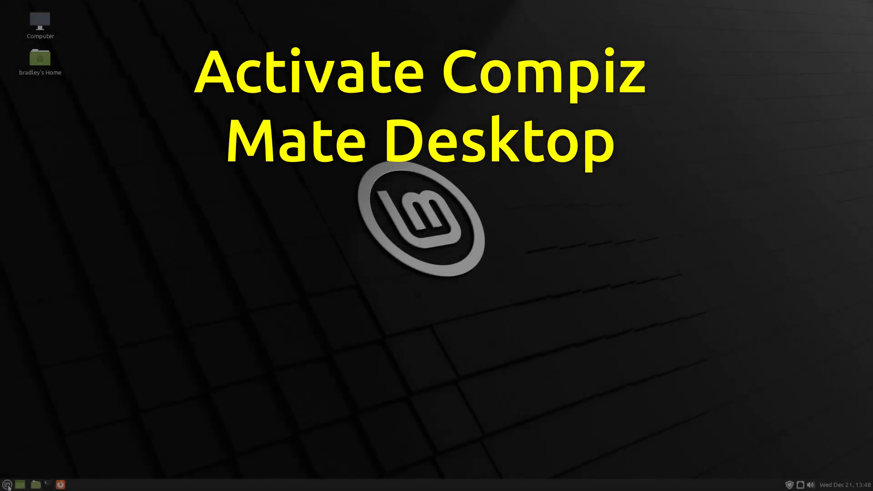
On the Mate desktop, open Desktop Settings through the Control Centre and close the Control Centre window
click(8, 485)
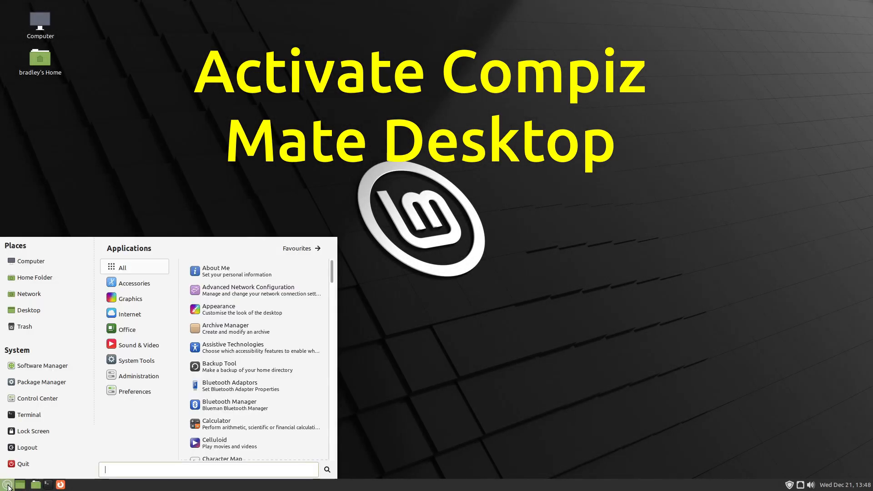
click(51, 399)
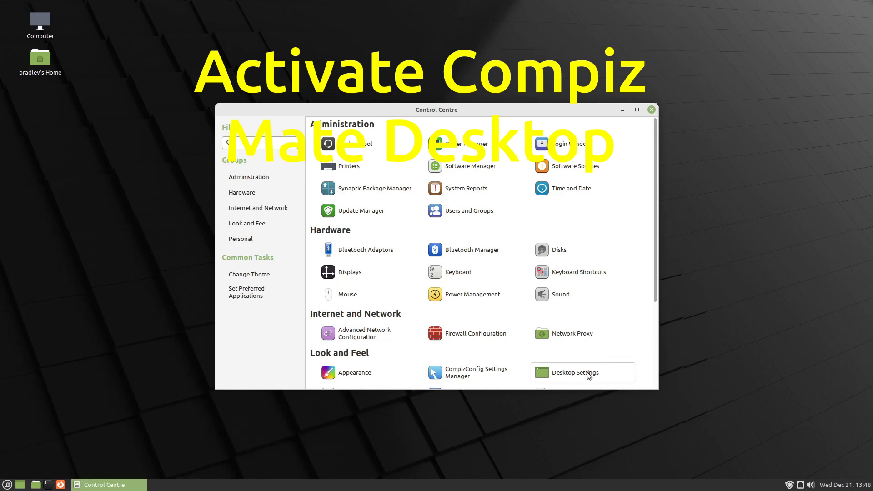
click(613, 370)
click(649, 110)
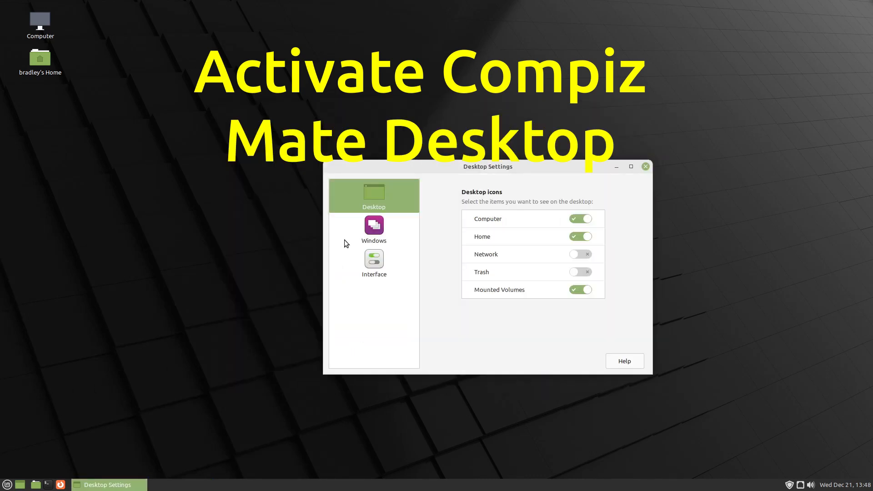
Choose Compiz as the window manager in the Windows section of the Mate Desktop Settings
click(375, 228)
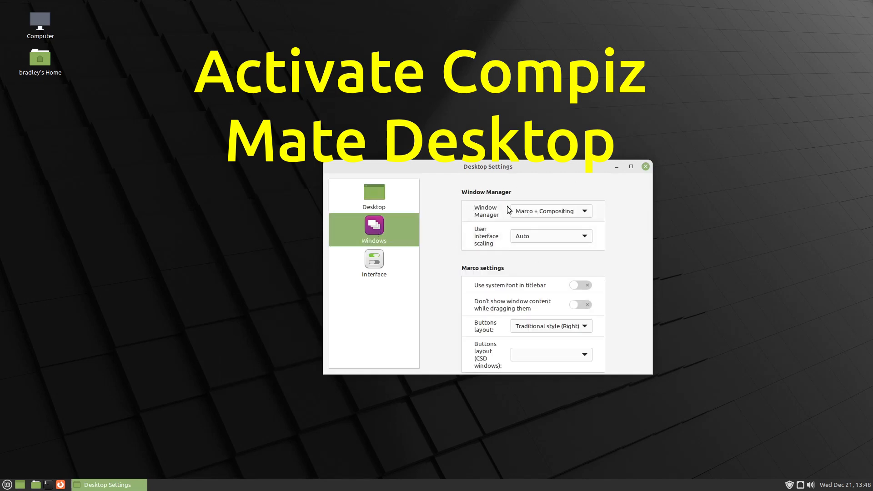
click(584, 212)
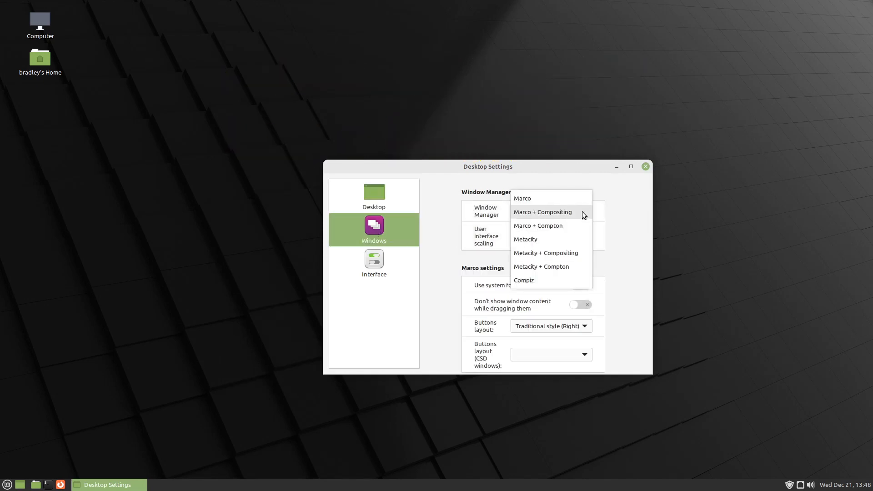
click(549, 283)
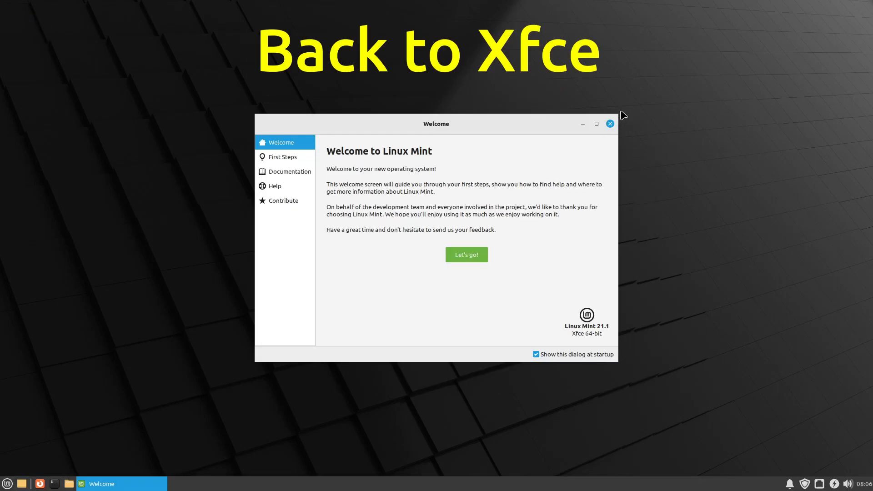
Close the Welcome window, launch CompizConfig Settings Manager, dismiss its caution message and move the window away from the screen corner
click(610, 124)
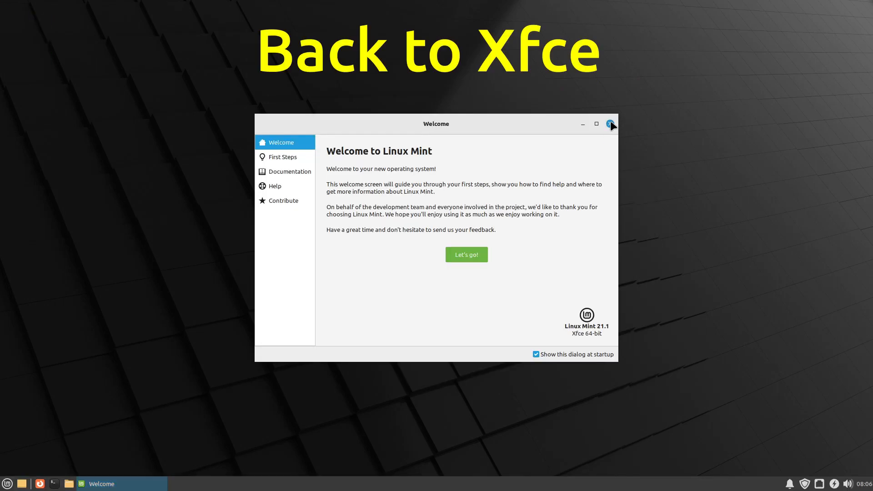
click(7, 484)
text(ccsm)
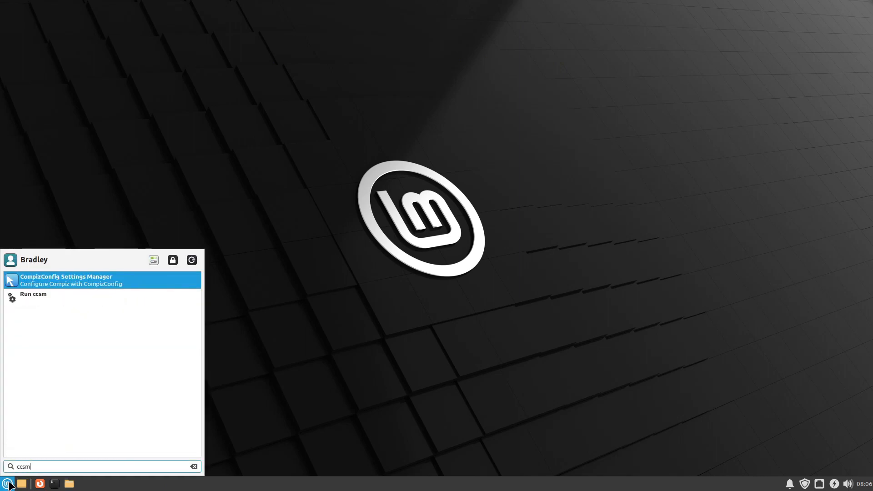
key(Return)
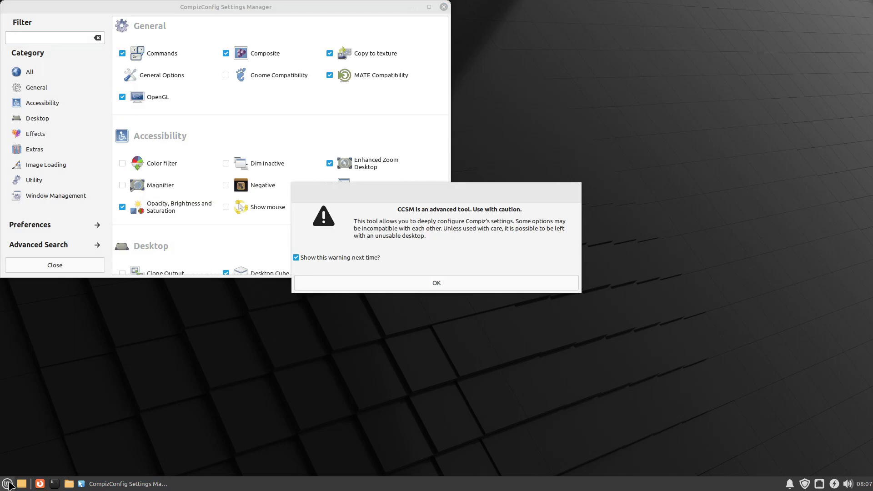
click(485, 281)
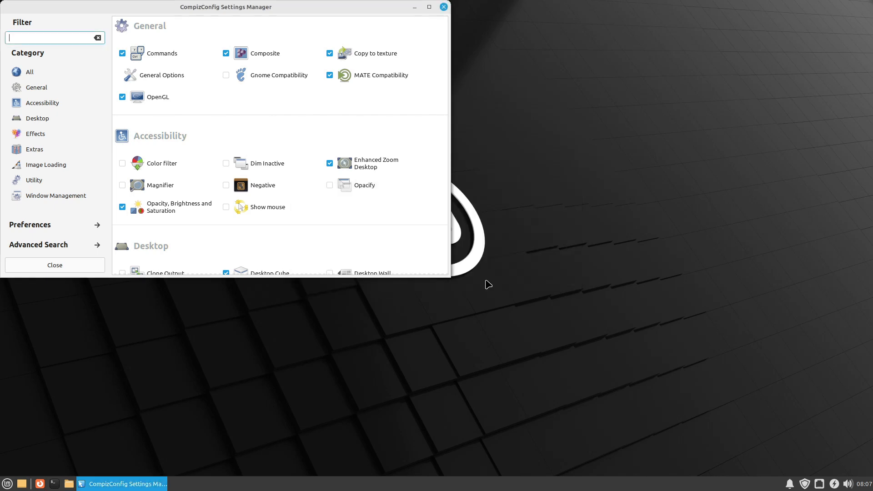
drag(281, 13, 667, 41)
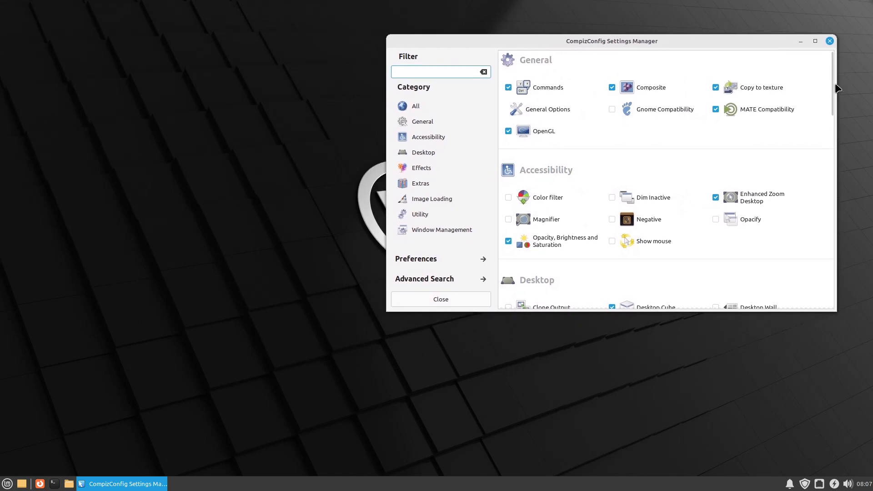
Enable the Place Windows plugin under Window Management and check where the applications menu opens before and after
drag(833, 89, 838, 298)
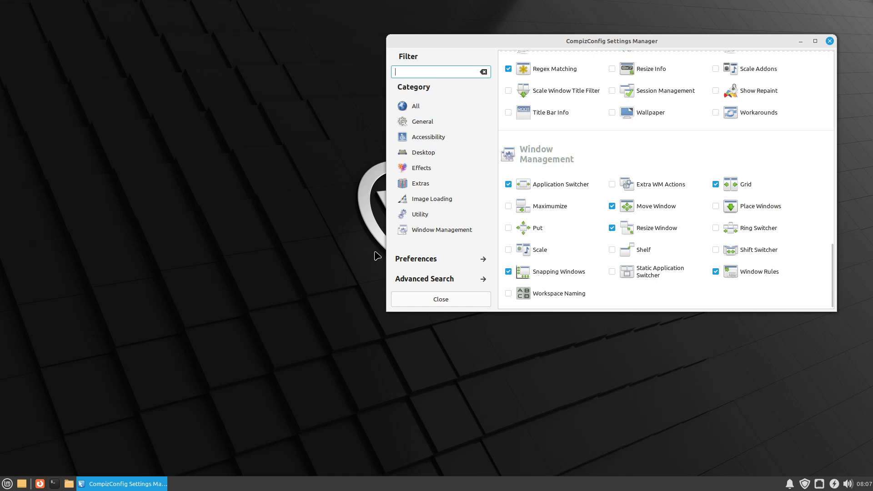
click(6, 484)
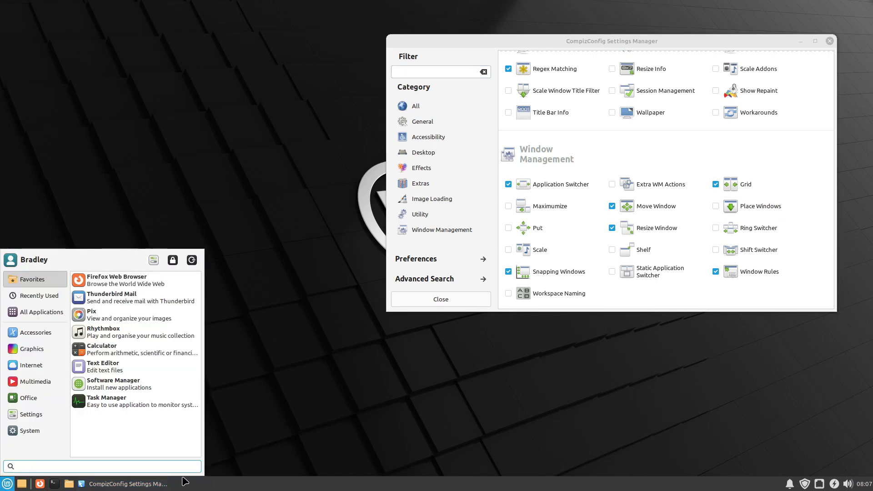
click(328, 393)
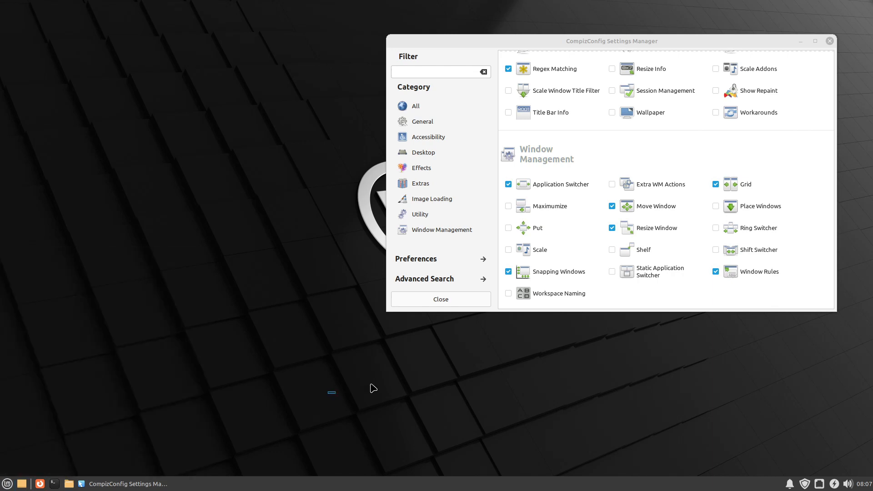
click(716, 206)
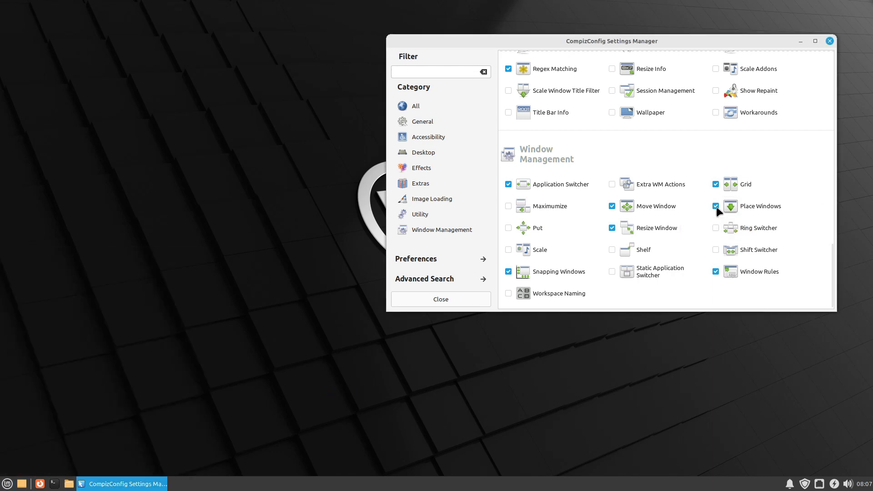
click(218, 289)
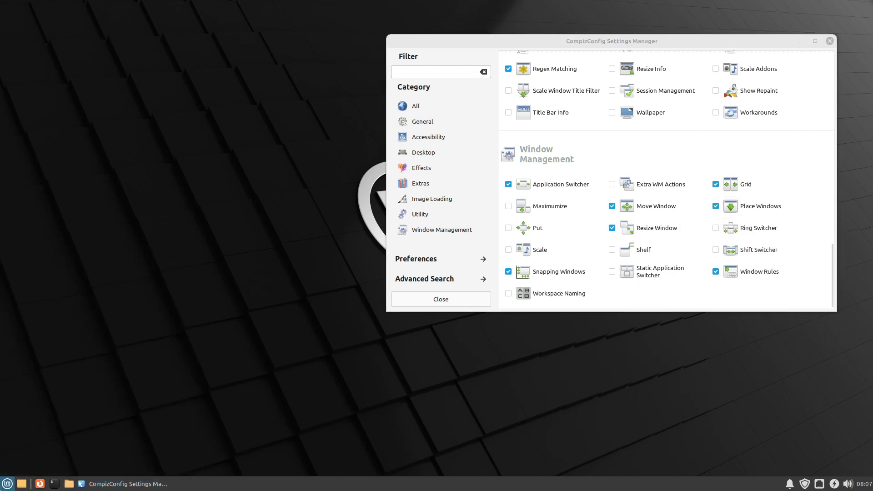
click(8, 484)
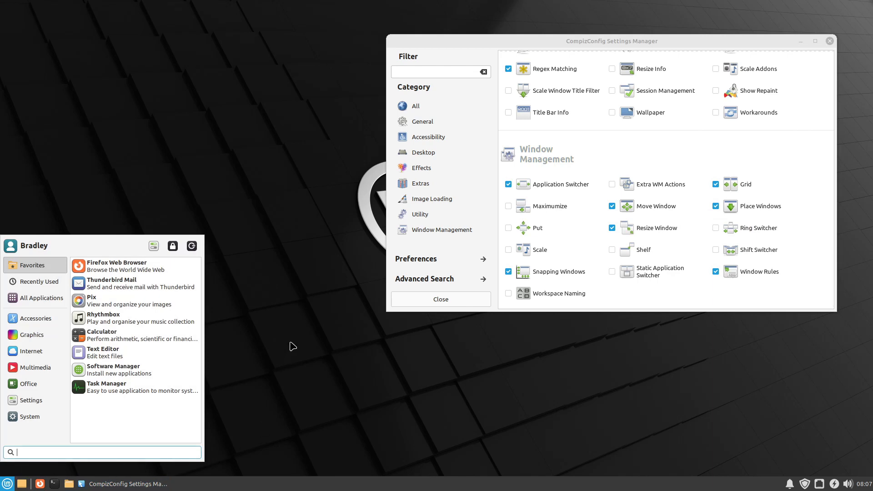
click(818, 223)
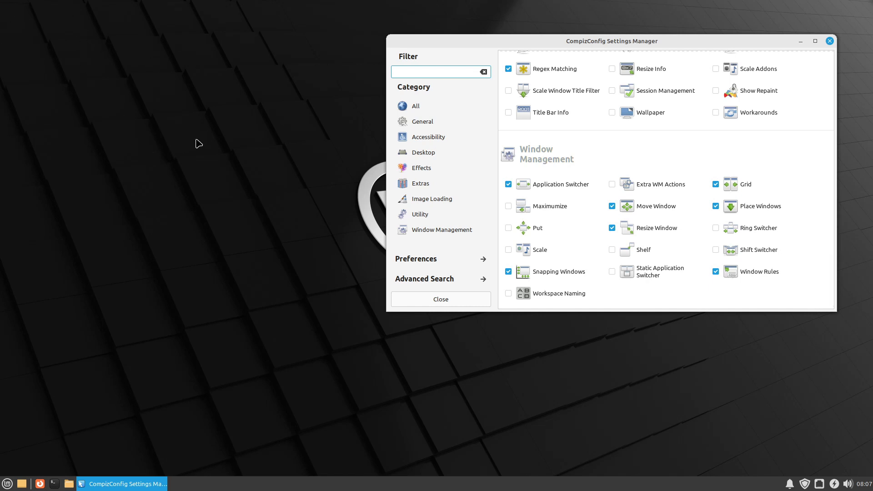
Open the settings of the Animations plugin in the Effects category
click(832, 70)
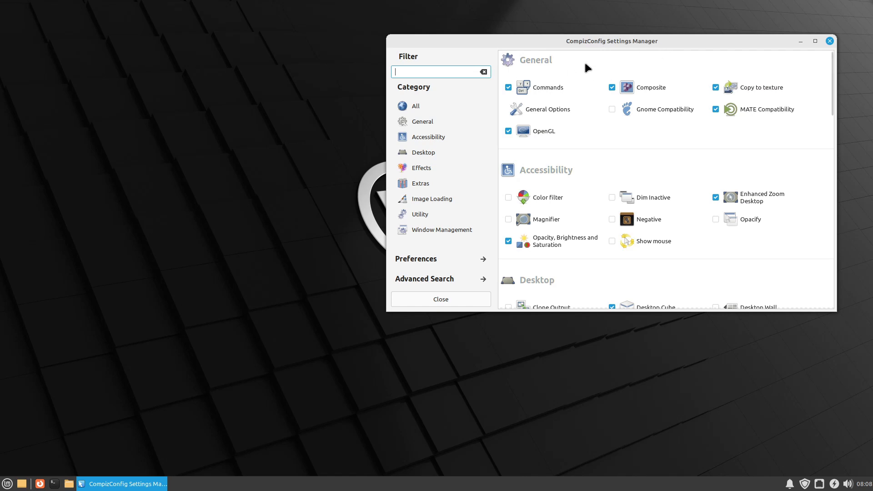
scroll(586, 83, down, 5)
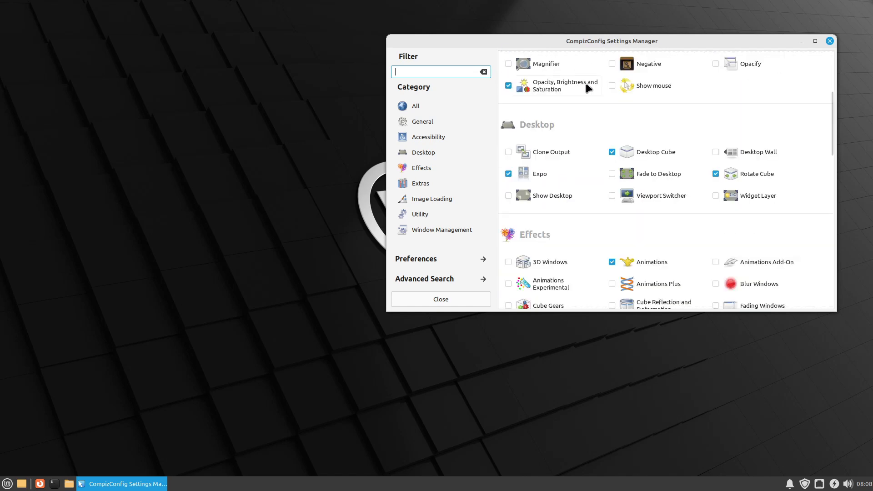
scroll(586, 83, down, 5)
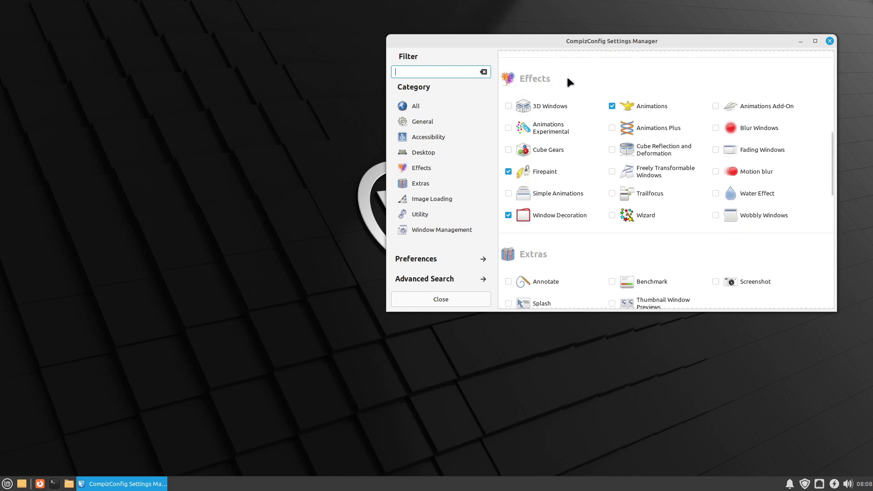
click(651, 107)
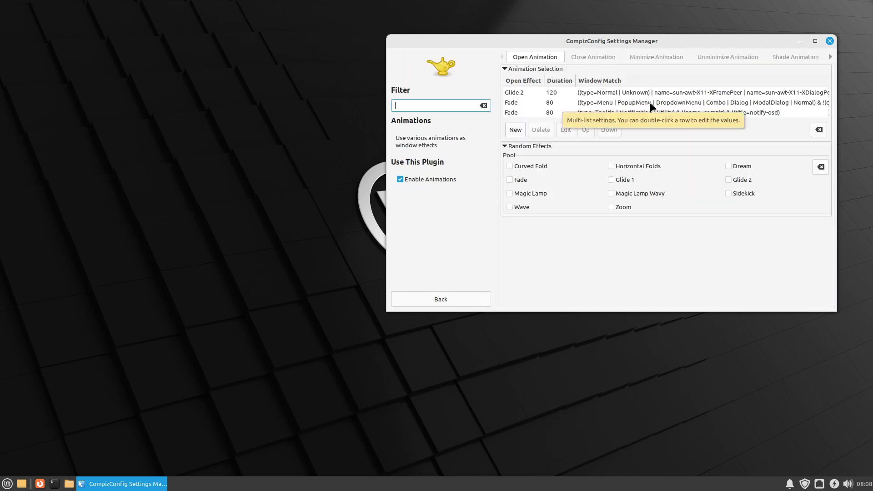
Go through the Animations plugin's event sections up to Effect Settings and widen the settings window
click(586, 59)
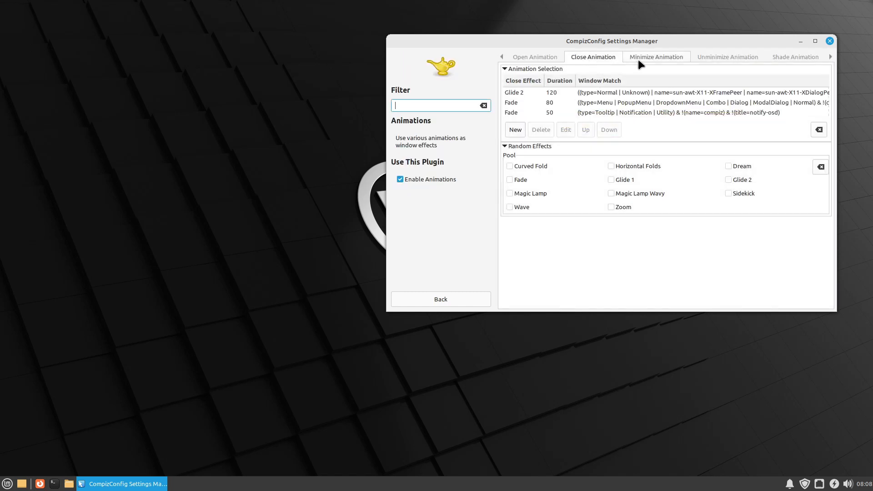
click(640, 59)
click(732, 58)
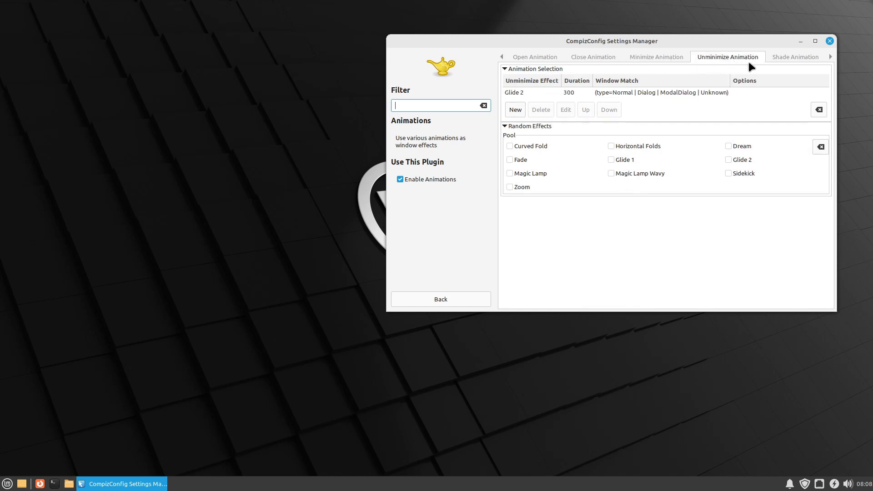
click(780, 56)
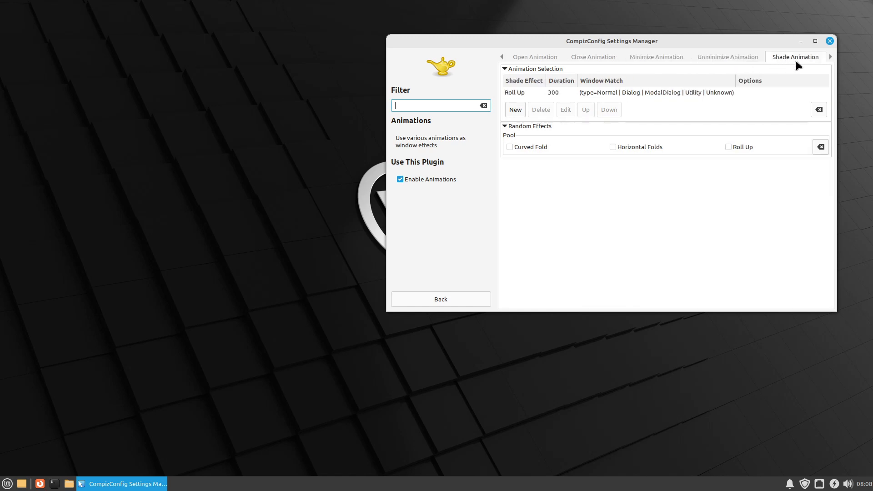
click(831, 57)
click(831, 58)
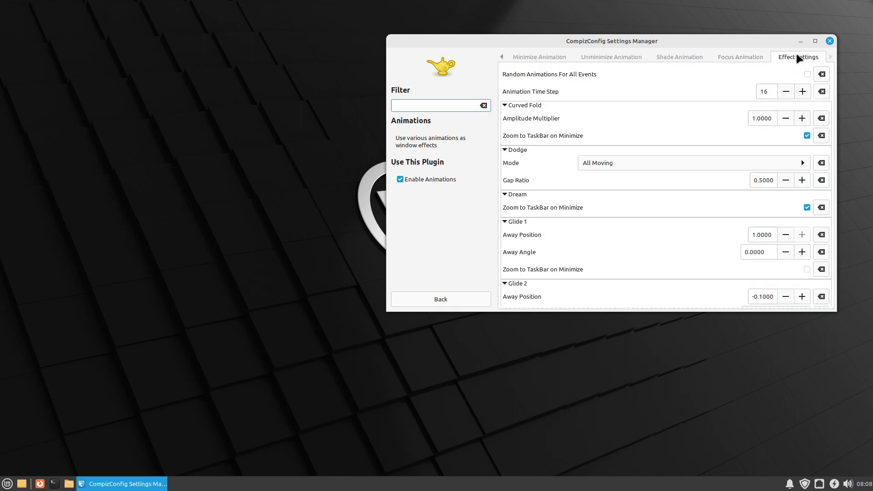
drag(386, 305, 79, 292)
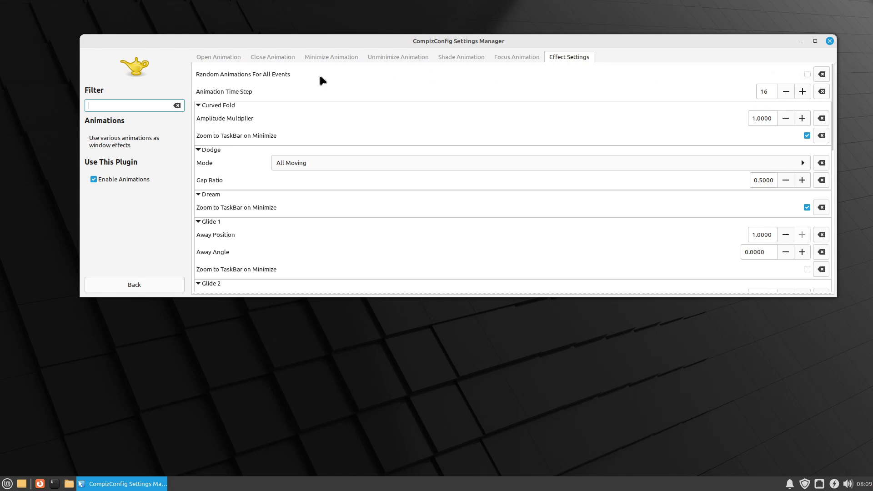
Try out Random Animations For All Events by opening, minimizing, restoring and closing windows, and disable the option again
click(807, 74)
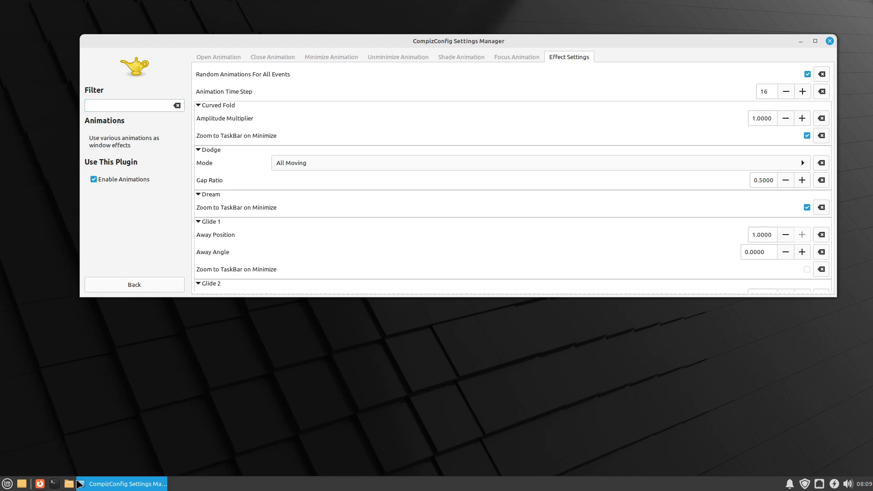
click(69, 484)
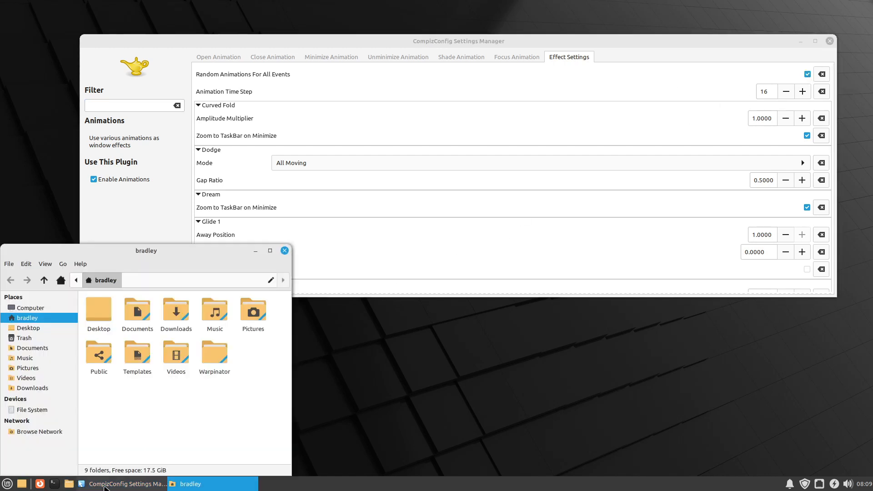
click(138, 490)
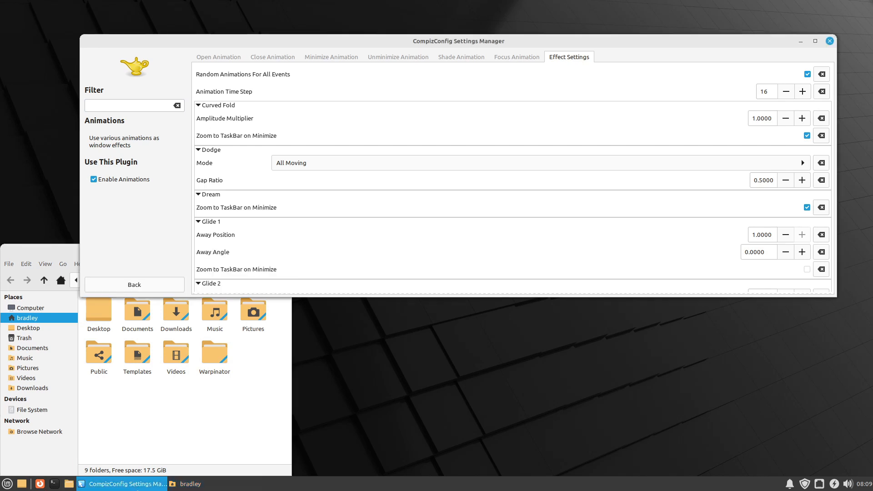
click(138, 490)
click(210, 487)
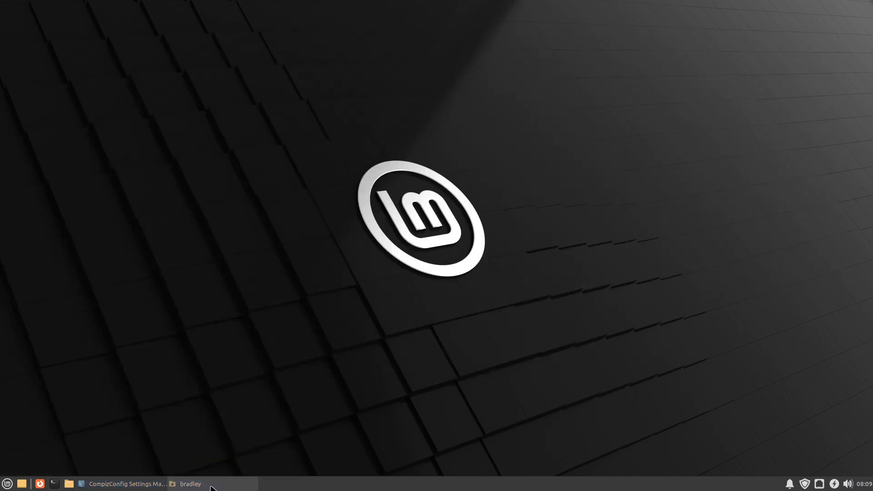
click(210, 488)
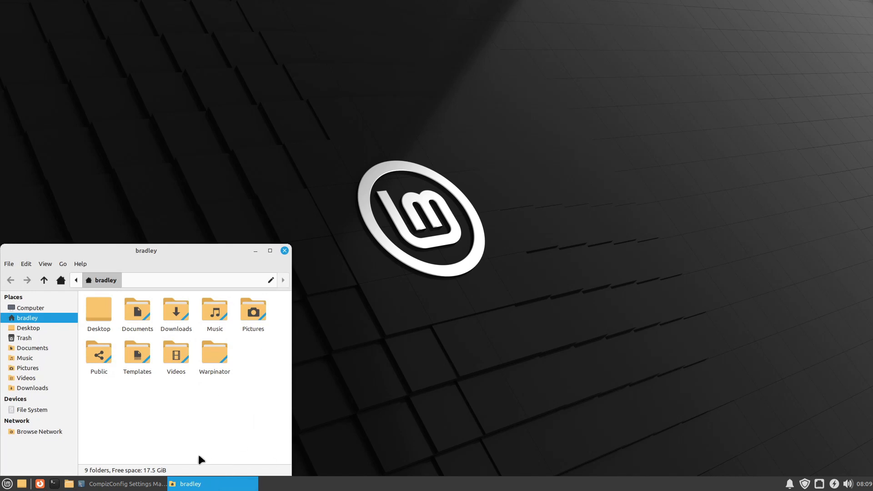
click(144, 485)
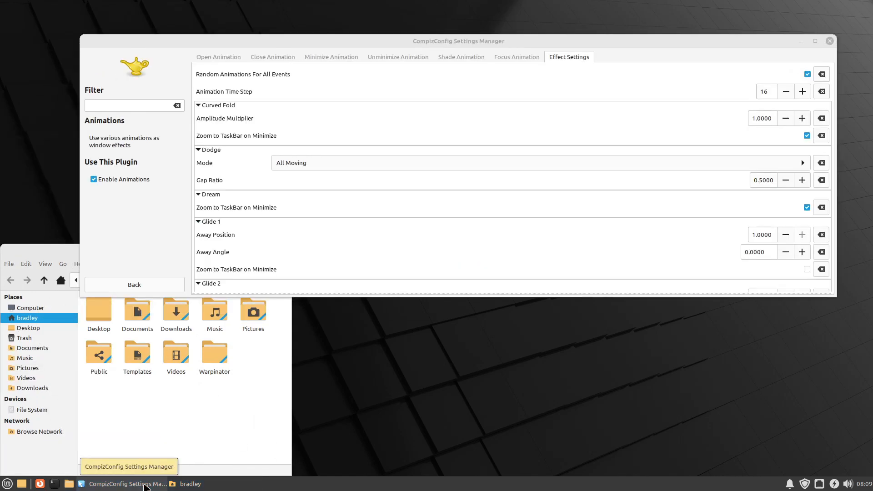
middle_click(199, 486)
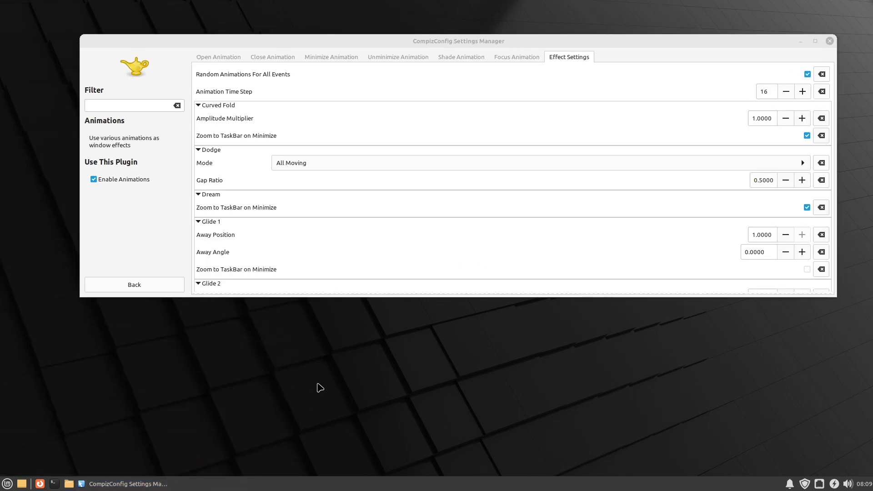
click(807, 75)
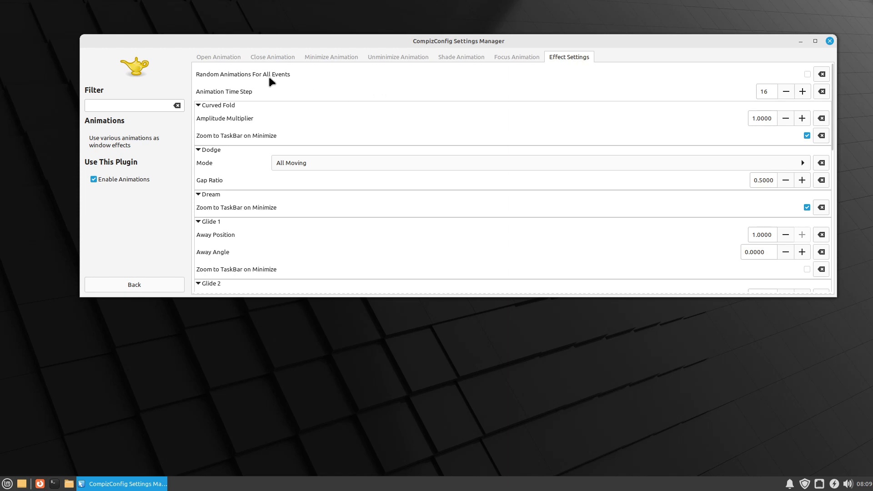
Examine which effects the Animations plugin assigns to the open, close, unminimize, shade and focus window events
click(214, 57)
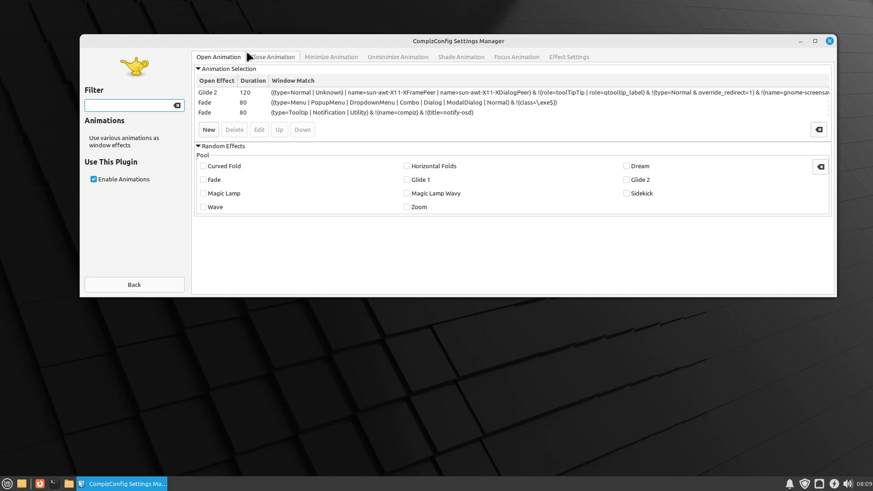
click(269, 55)
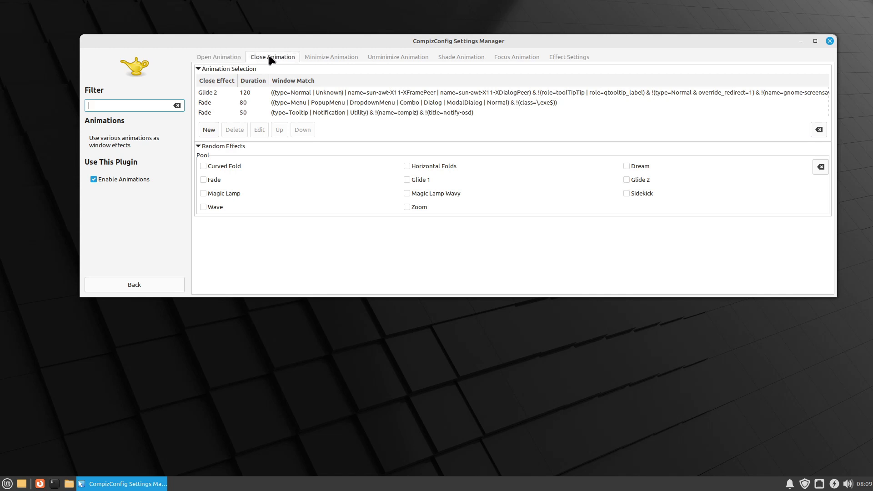
click(394, 57)
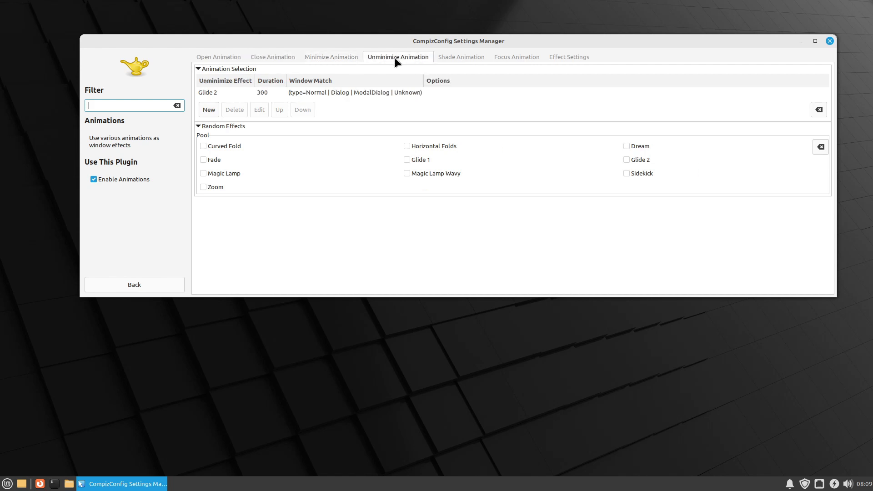
click(457, 58)
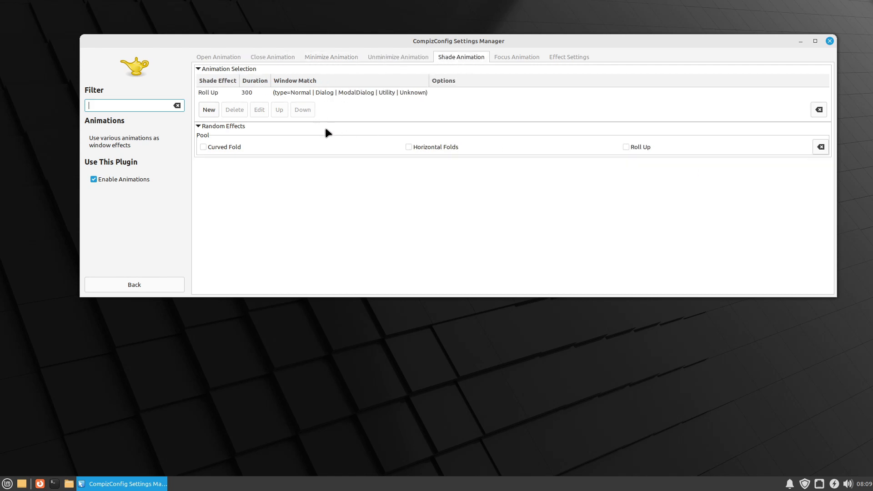
click(512, 54)
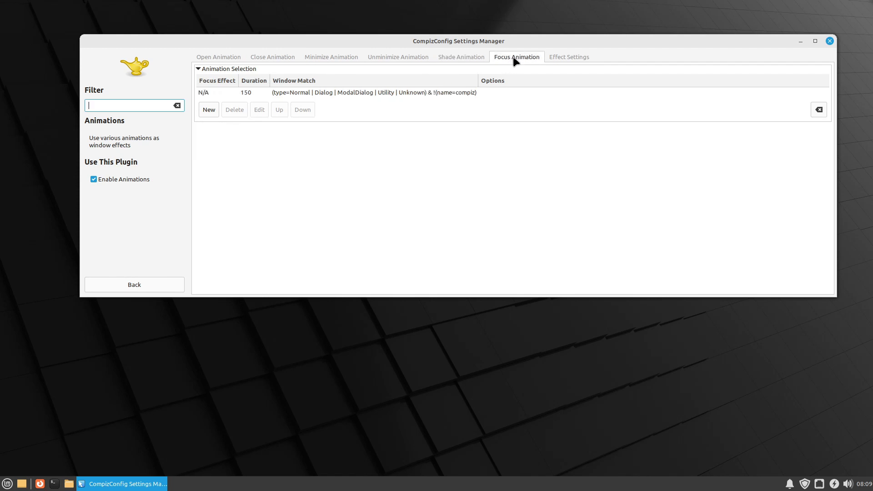
click(218, 56)
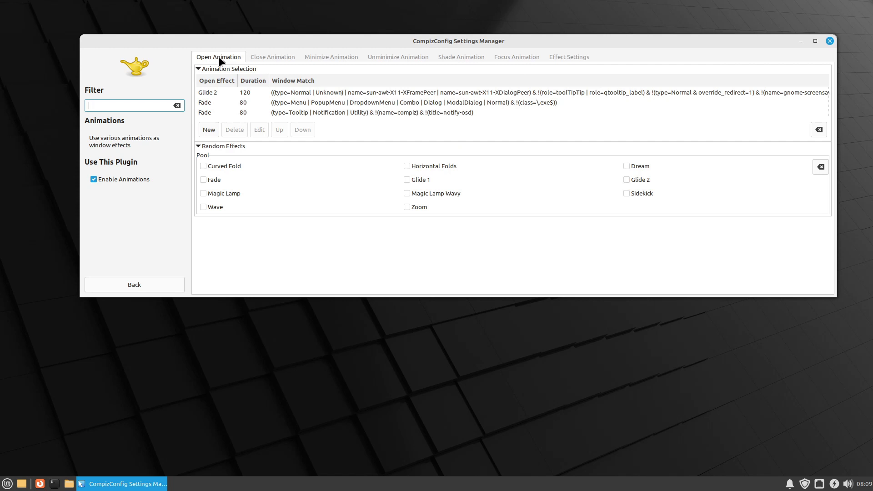
Open a new blank document in Text Editor through an application search for "tex"
click(246, 113)
click(231, 93)
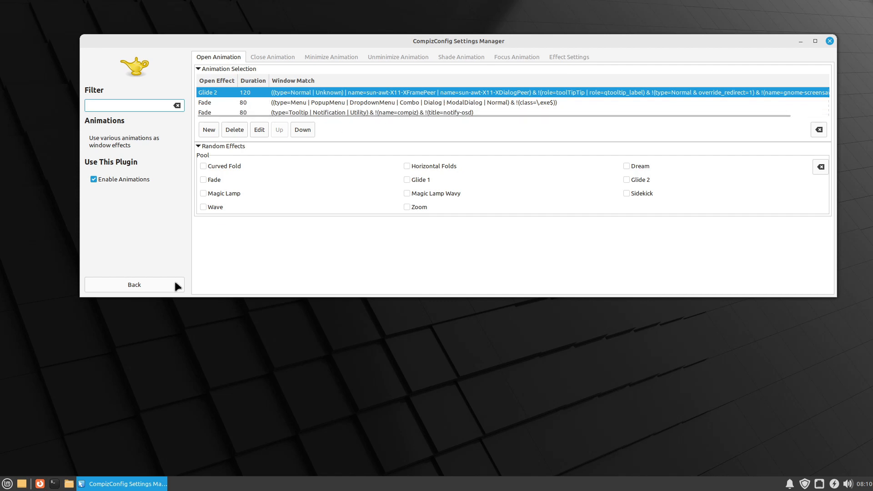
click(7, 484)
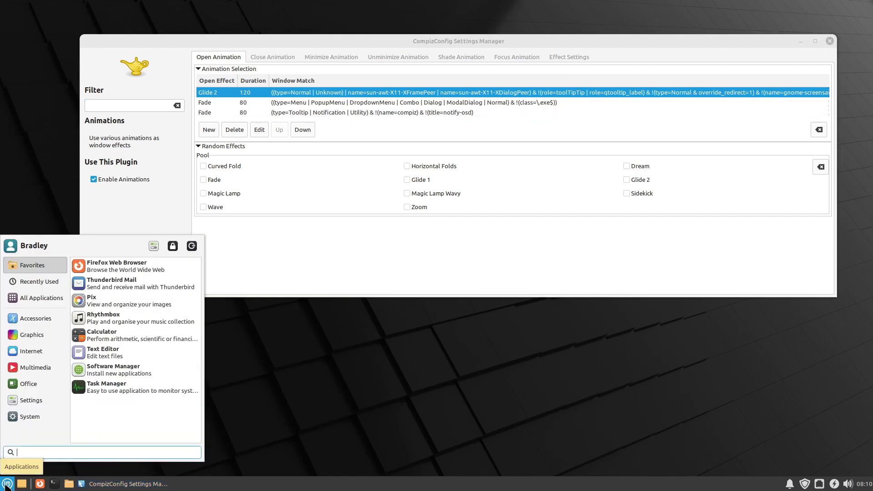
text(tex)
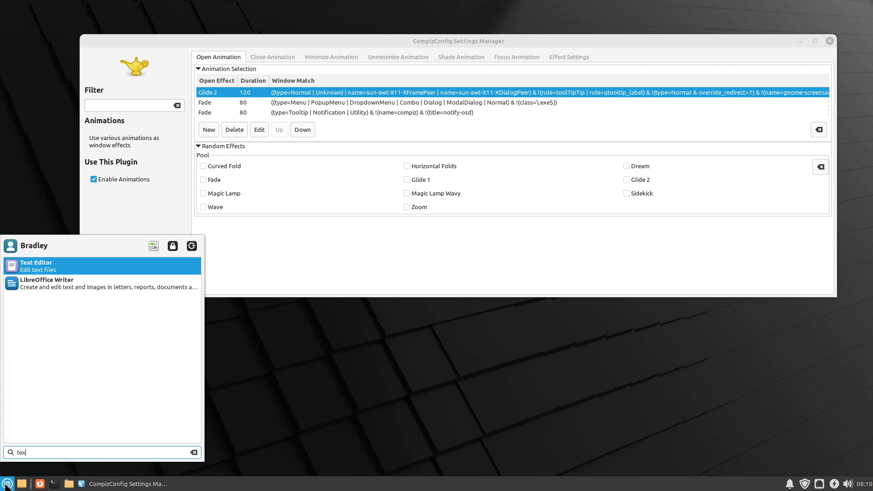
click(7, 484)
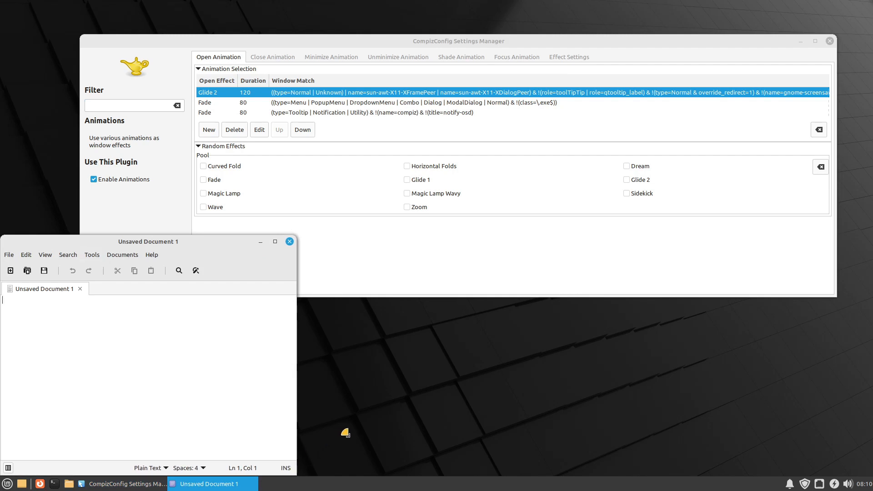
Enlarge the blank document window below the Animations settings, and widen the settings window to show the full Open Animation window matches
drag(643, 428, 759, 415)
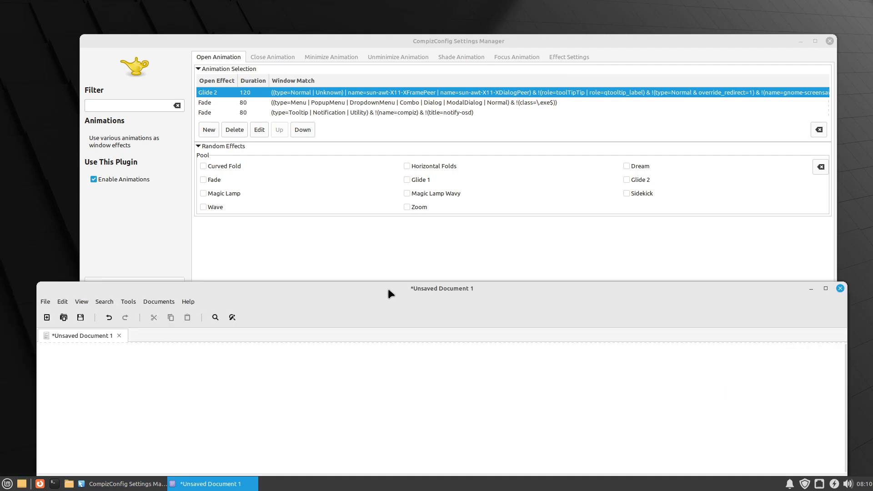
drag(389, 289, 392, 307)
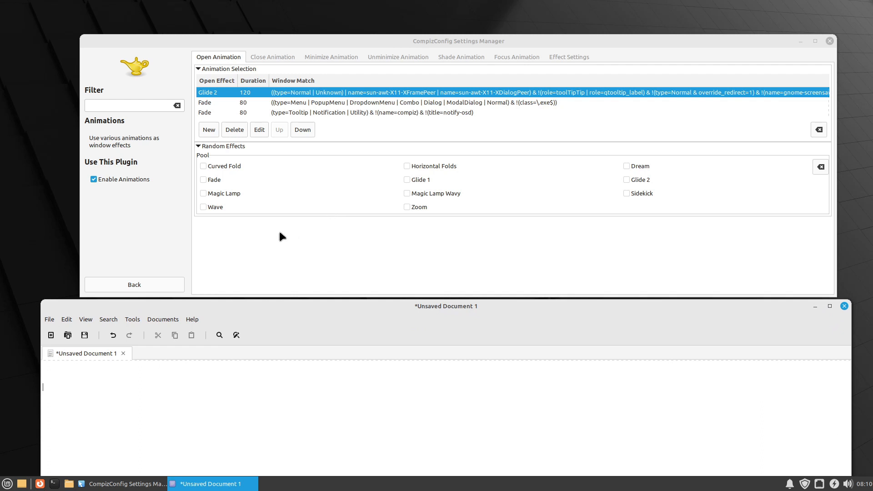
drag(81, 238, 40, 232)
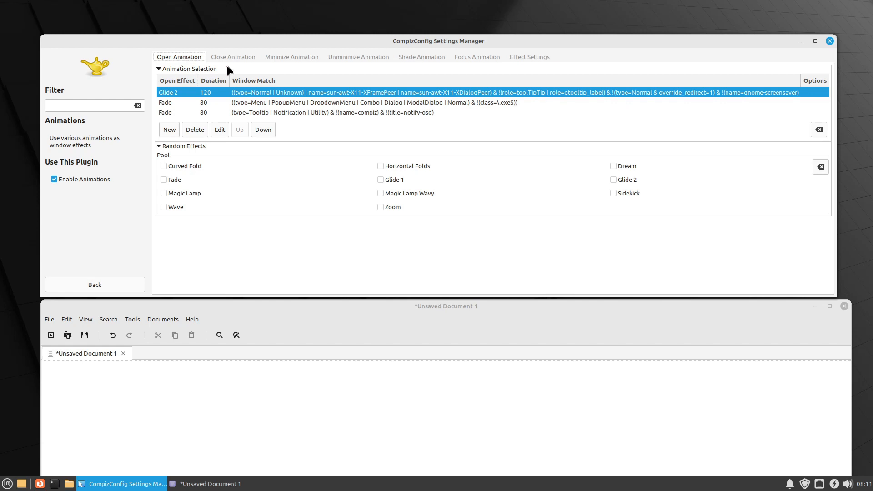
click(238, 57)
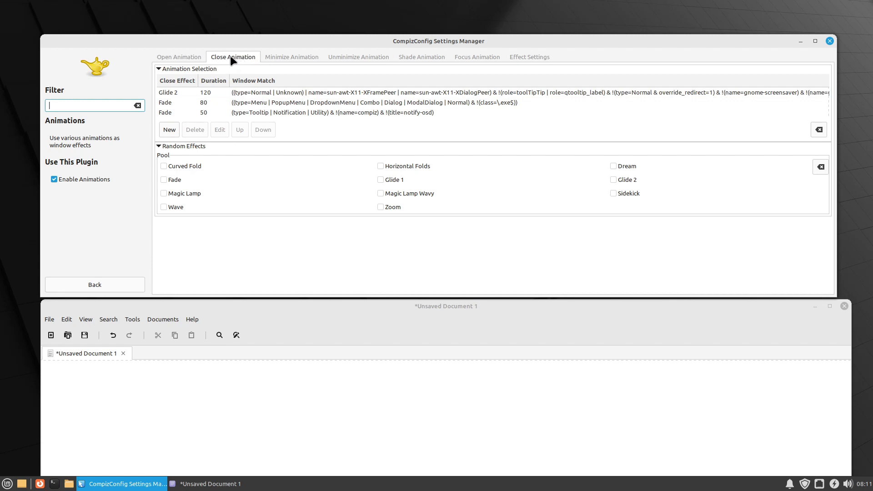
click(181, 56)
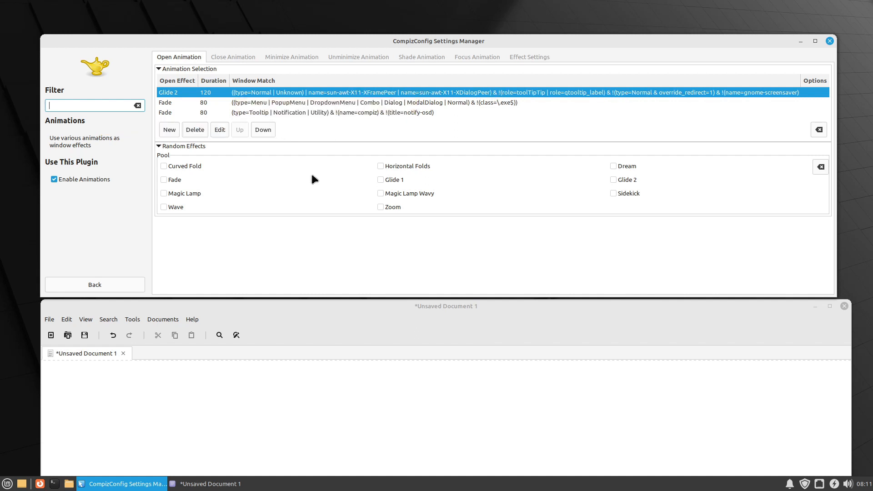
Copy the Window Match expression of the Glide 2 open animation into the blank text document, and close its editing dialog
click(258, 111)
click(255, 101)
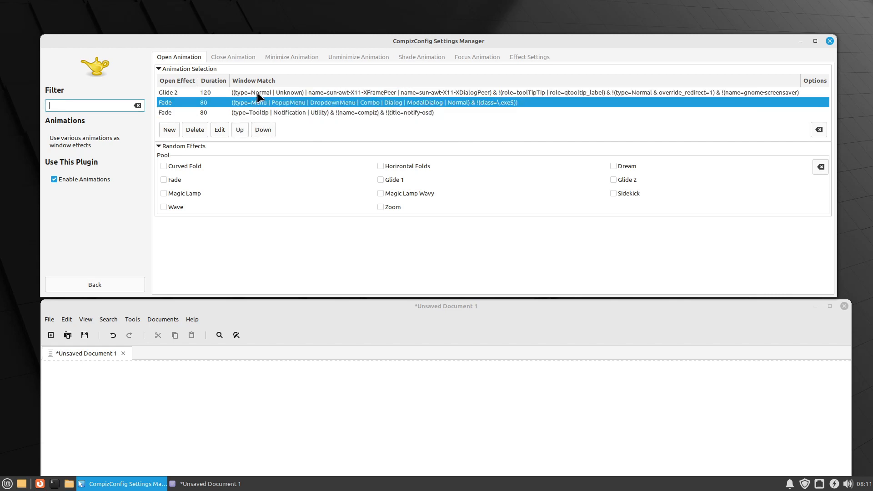
double_click(257, 92)
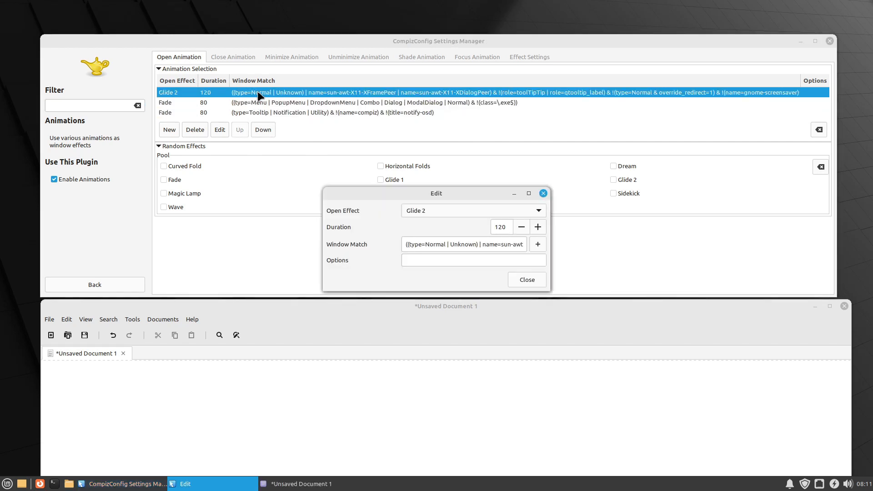
triple_click(457, 243)
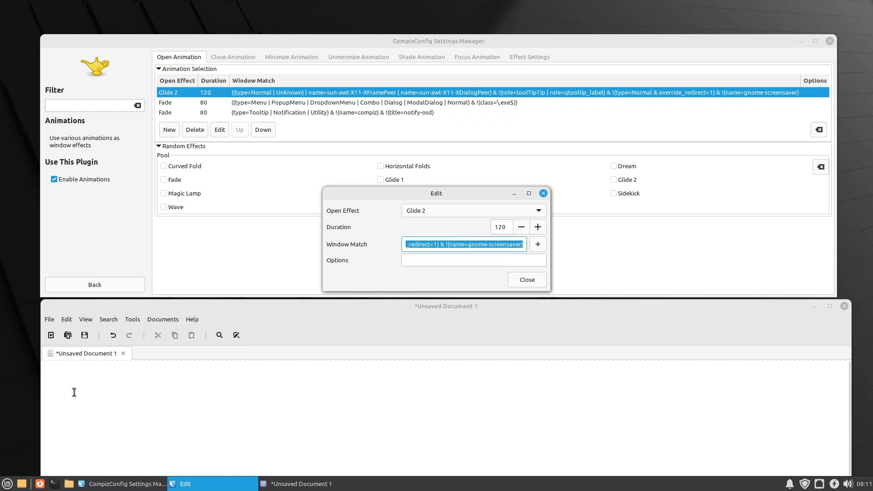
middle_click(48, 388)
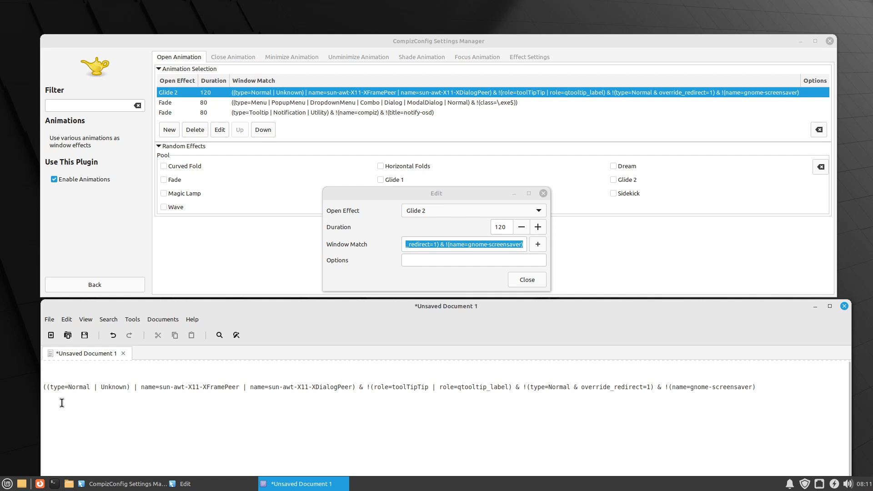
click(530, 282)
Copy the Window Match expression of the Fade open animation for menus and dialogs below the first expression in the document
double_click(255, 101)
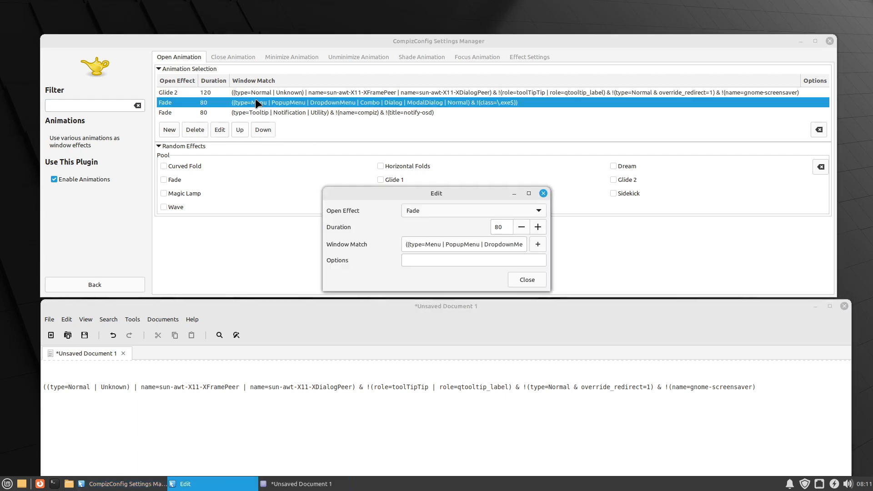
triple_click(460, 240)
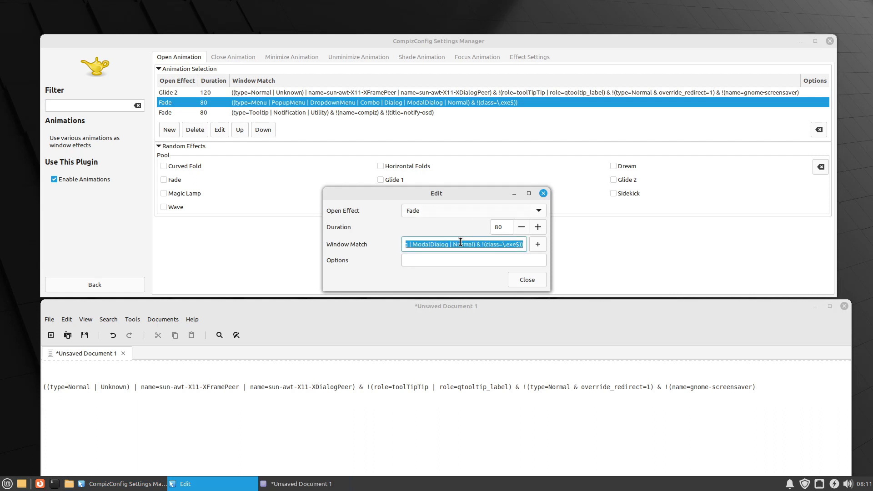
middle_click(64, 414)
click(527, 279)
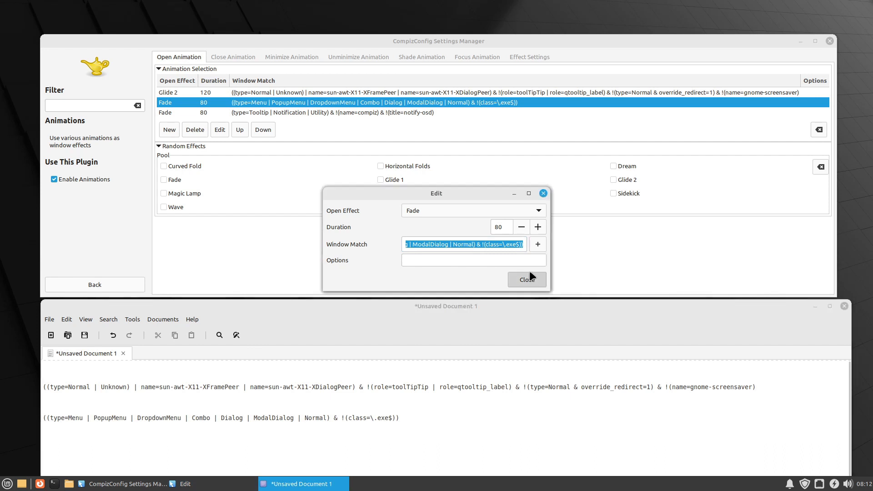
Copy the Window Match expression of the Fade open animation for tooltips below the others, and remove a surplus blank line in the document
double_click(280, 111)
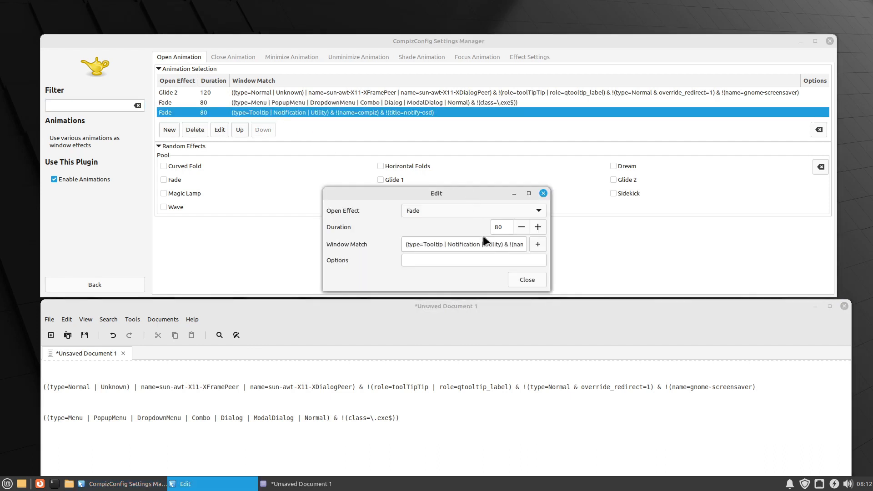
double_click(471, 244)
triple_click(471, 244)
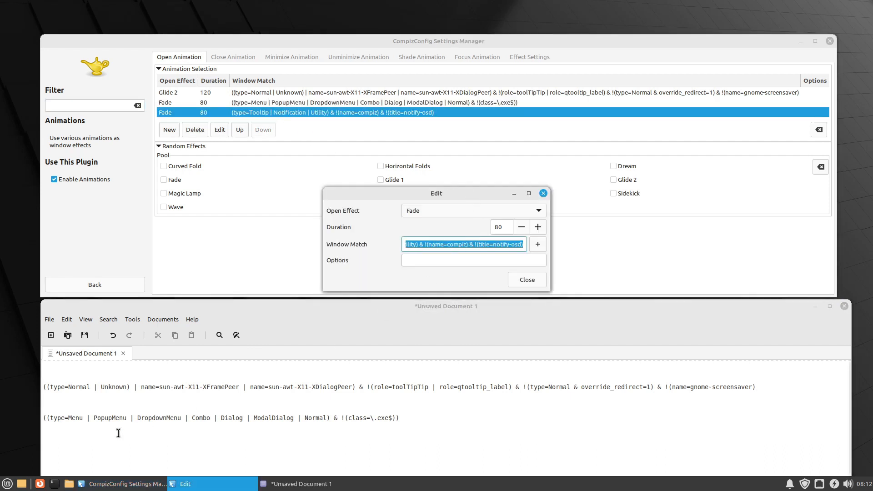
middle_click(59, 438)
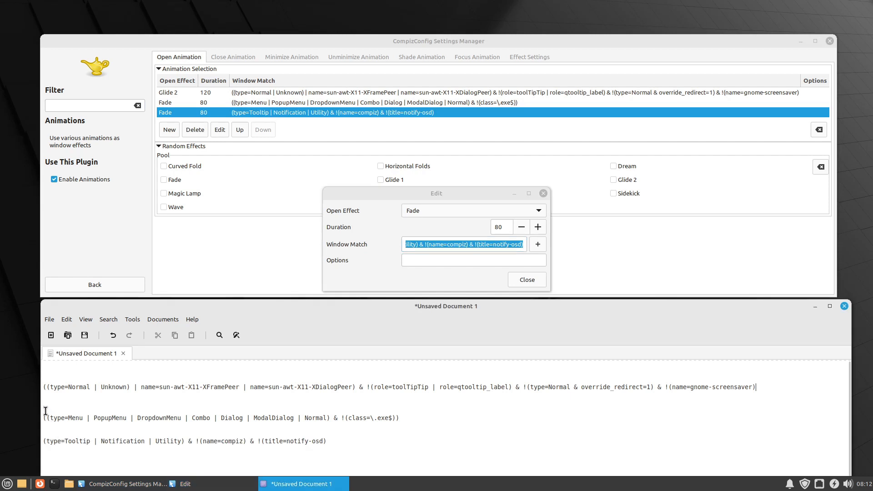
click(52, 398)
key(Delete)
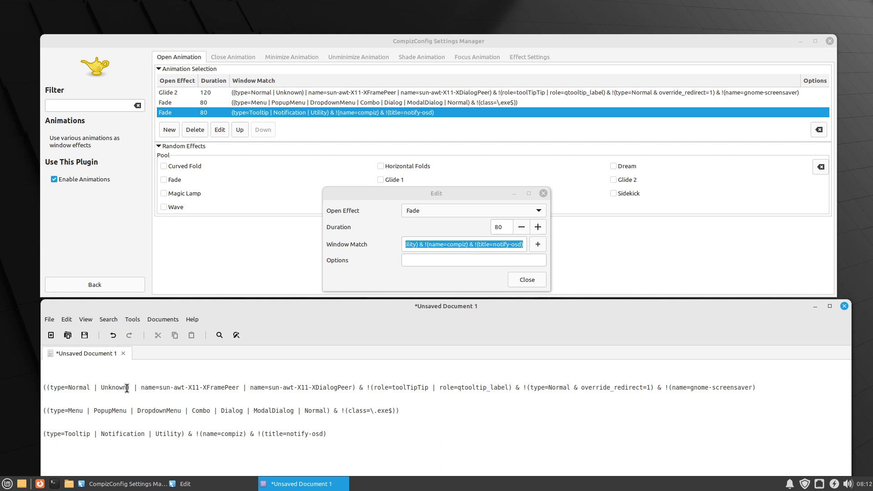
Copy "type=Normal | Unknown" from the first expression onto its own line above the others, with a blank line before it
drag(127, 387, 49, 386)
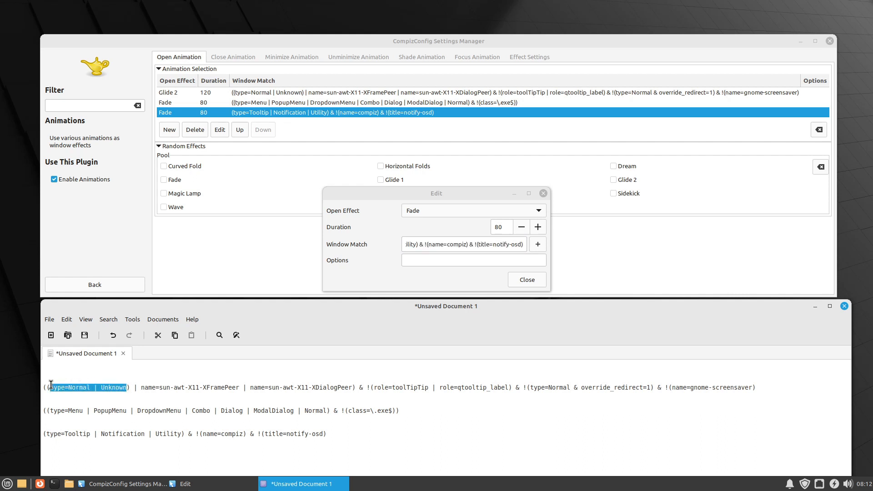
middle_click(51, 366)
click(44, 366)
drag(44, 366, 47, 366)
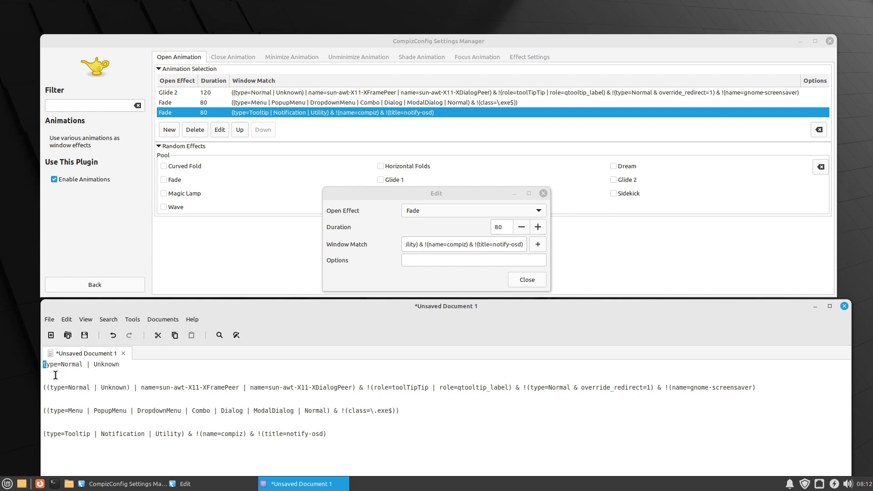
key(Left)
key(Return)
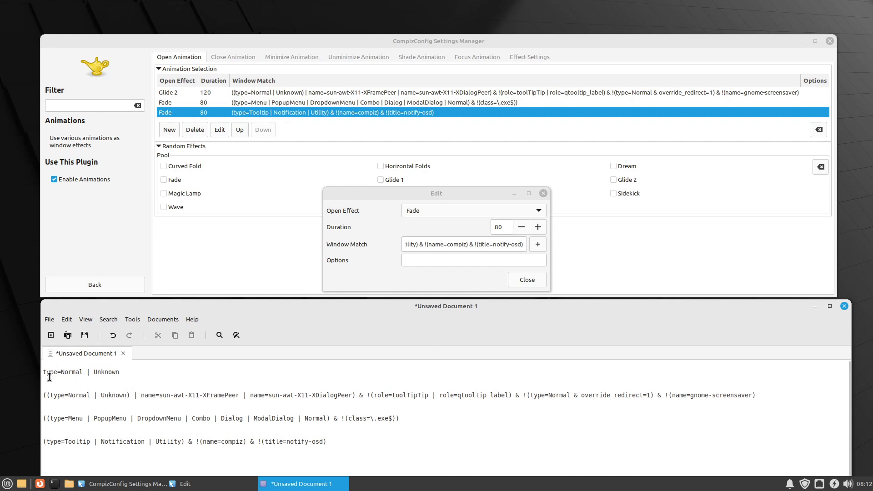
drag(41, 372, 84, 374)
click(7, 483)
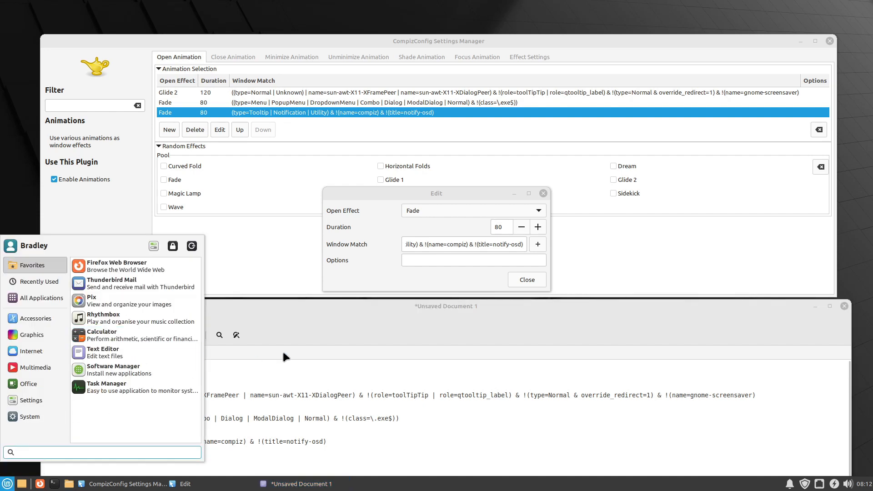
click(253, 375)
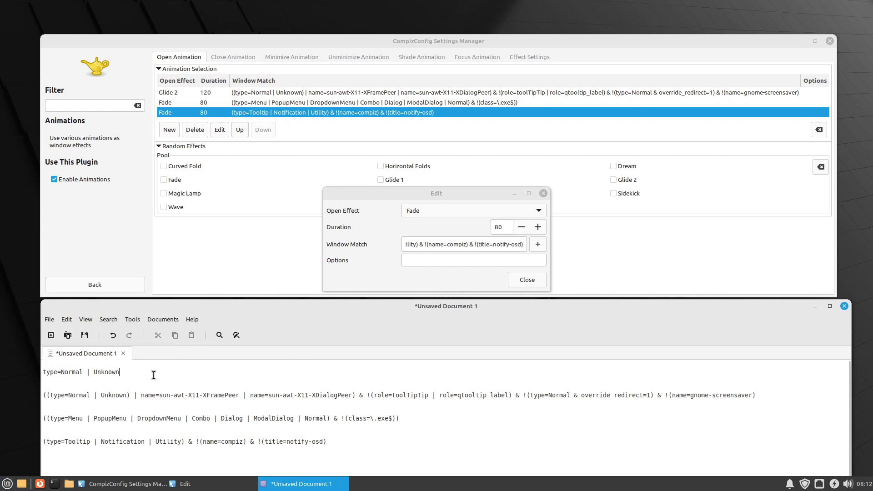
Replace "Unknown" in the short expression with "type=Menu" copied from the menu expression
drag(84, 420, 50, 419)
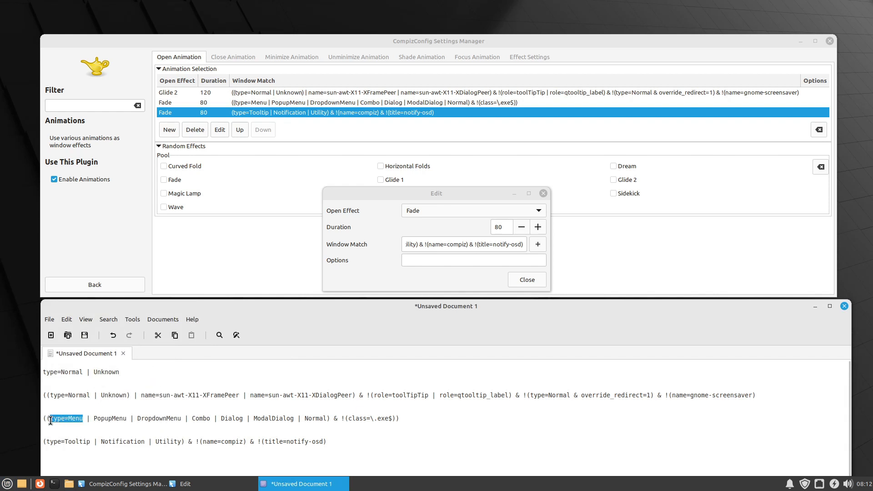
middle_click(124, 372)
click(120, 372)
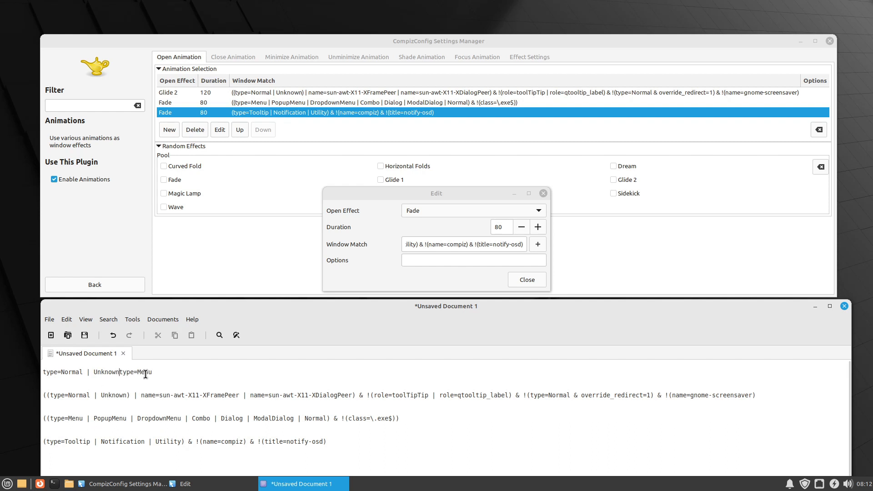
key(BackSpace)
key(BackSpace)
key(BackSpace)
key(BackSpace)
key(BackSpace)
key(BackSpace)
key(BackSpace)
Extend the short expression to "type=Normal | type=Menu | type=Tooltip", and close the editing dialog of the tooltip animation
drag(92, 443, 135, 372)
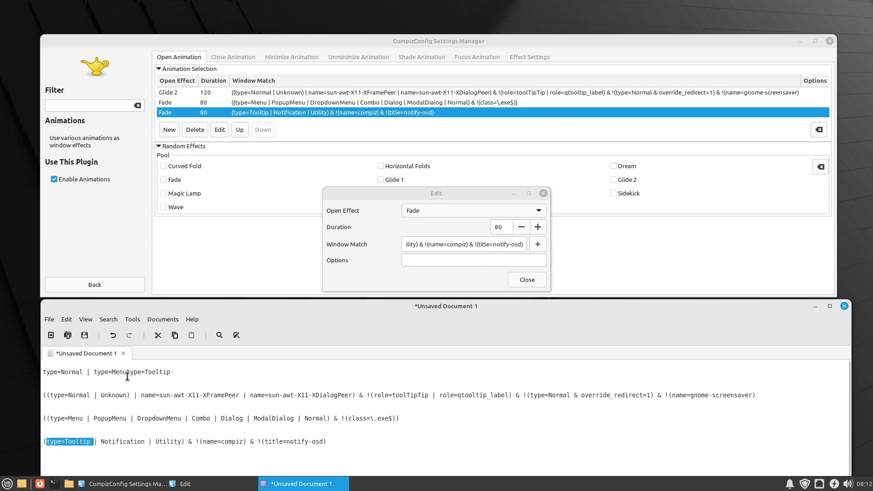
click(127, 375)
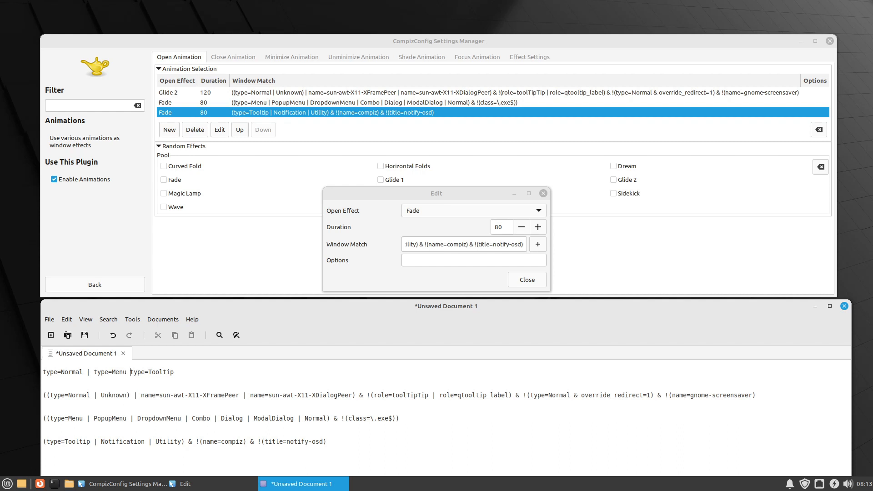
text(|)
drag(190, 373, 42, 374)
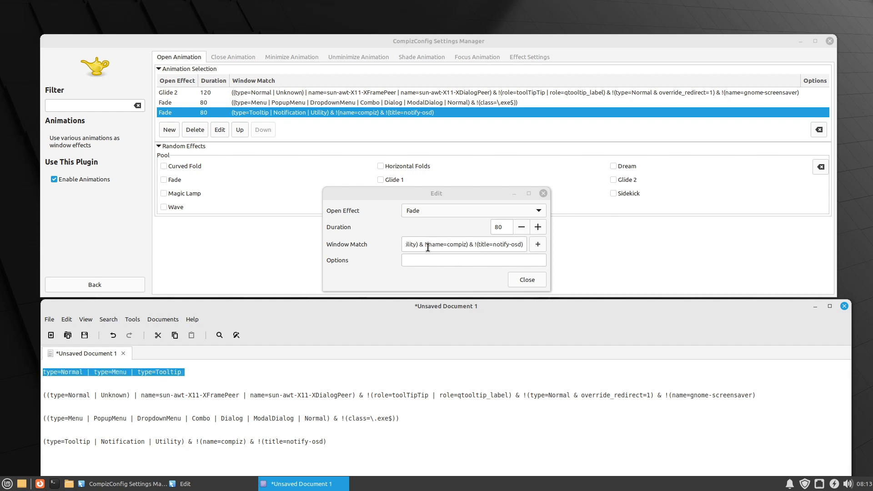
click(526, 279)
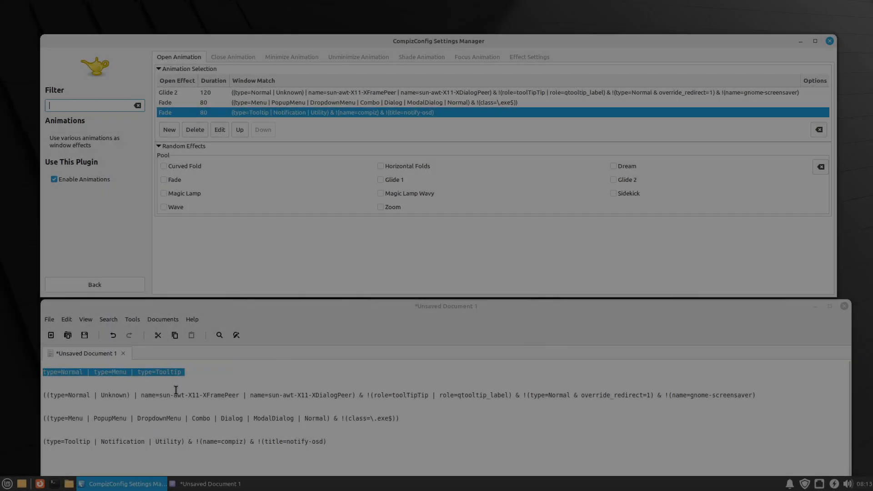
click(95, 389)
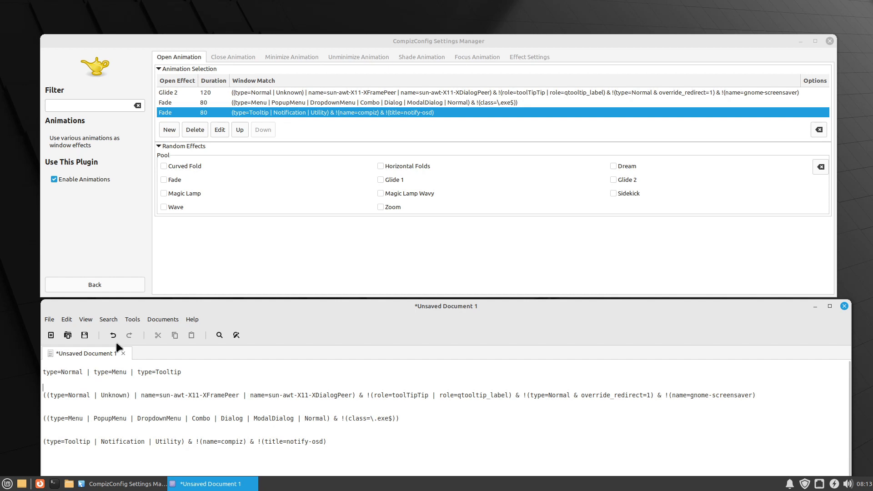
Delete the Fade entry for tooltips, notifications and utility windows from the Open Animation selection
click(223, 54)
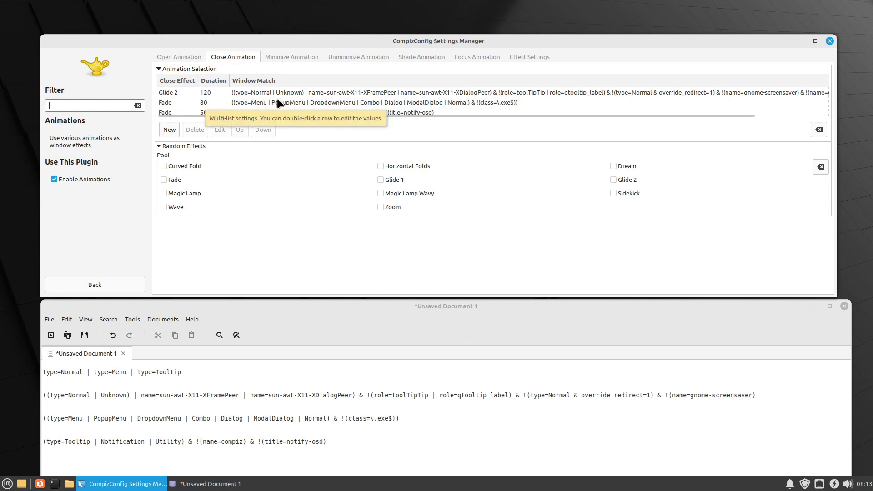
click(179, 58)
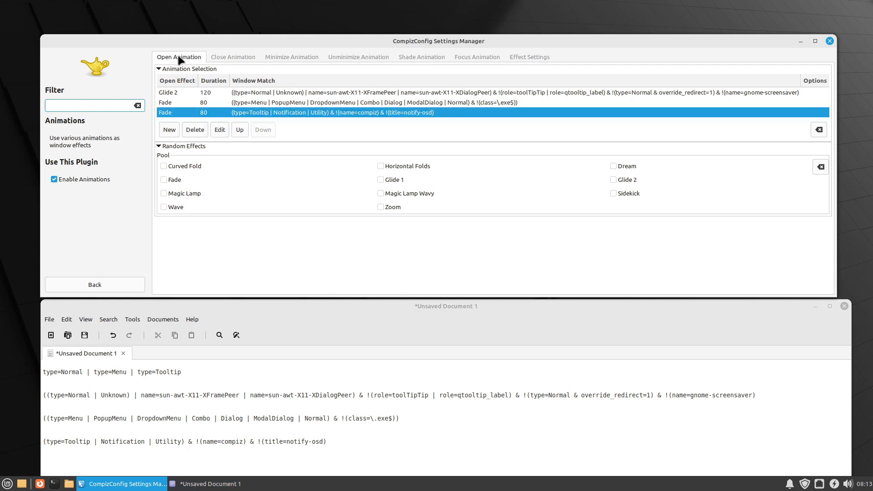
click(197, 130)
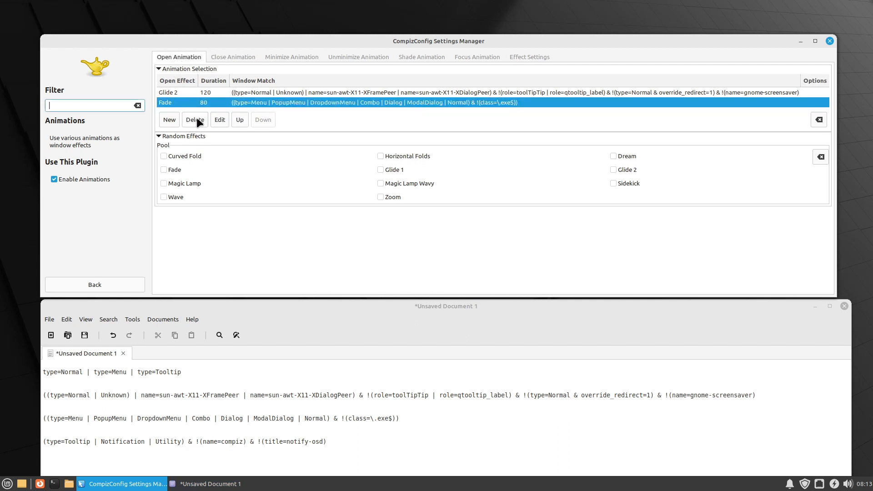
Delete the remaining Glide 2 and Fade entries from the Open Animation selection, and reopen the Animations settings to reload the list
click(197, 119)
click(192, 108)
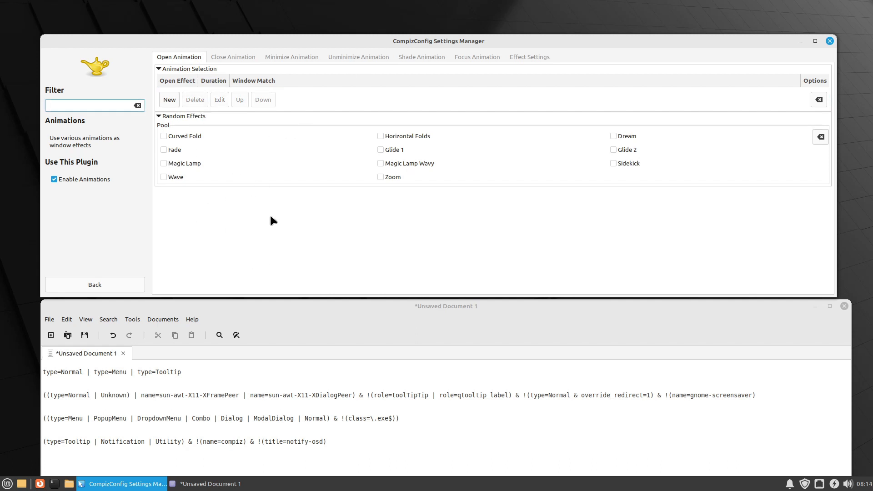
click(120, 284)
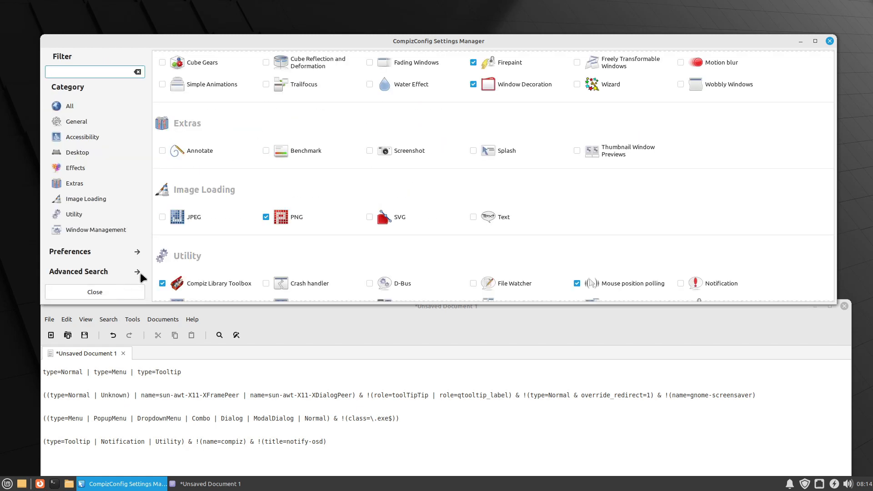
scroll(446, 181, up, 5)
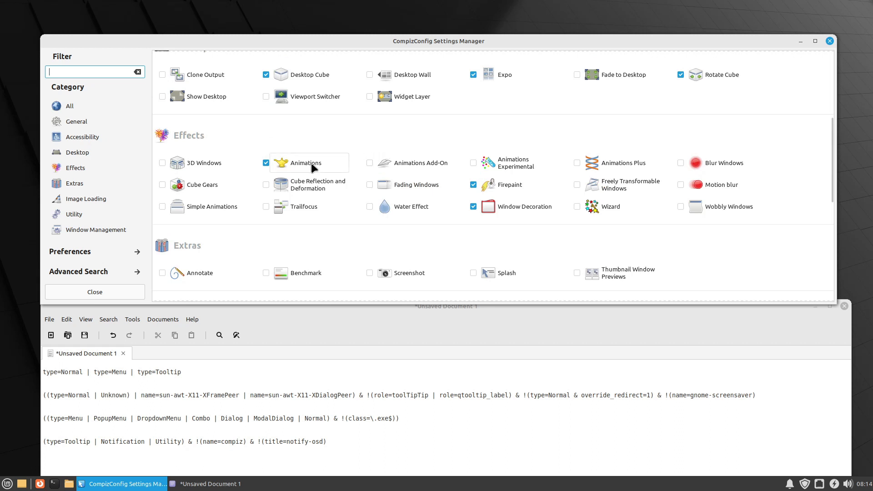
click(312, 165)
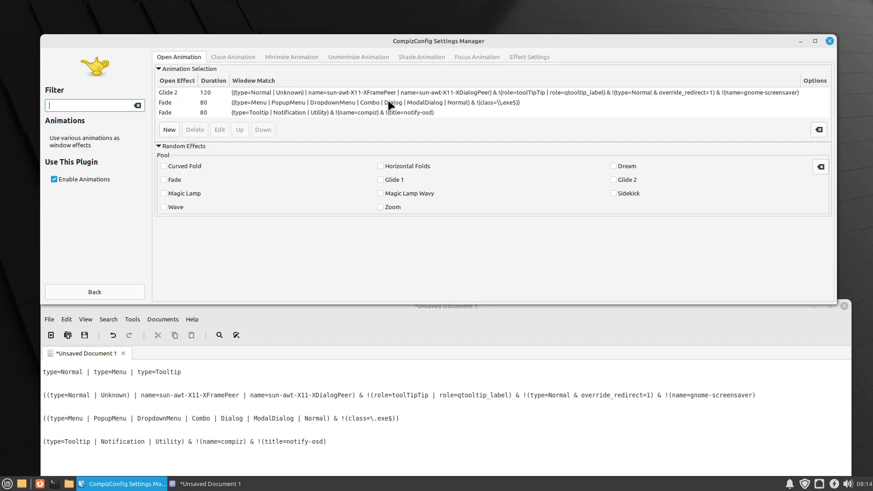
Highlight the three long expressions in the text document, and add a blank entry to the Open Animation selection
click(48, 384)
drag(48, 384, 58, 448)
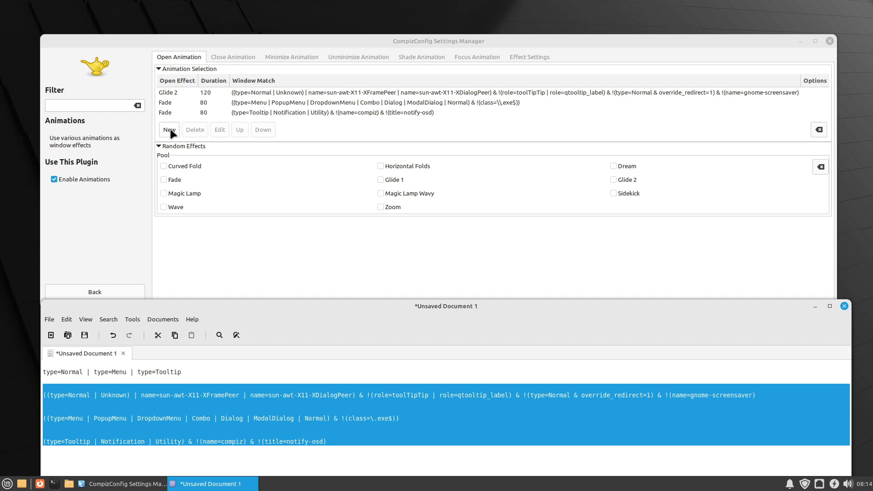
click(171, 130)
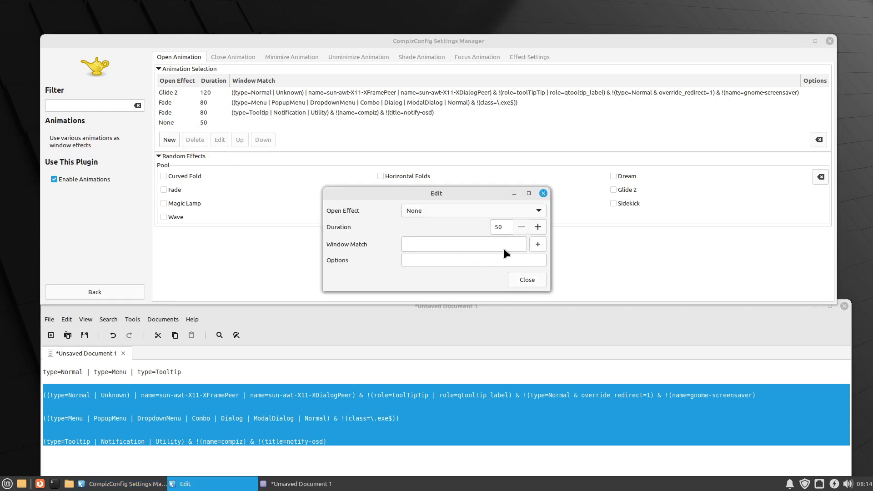
click(520, 279)
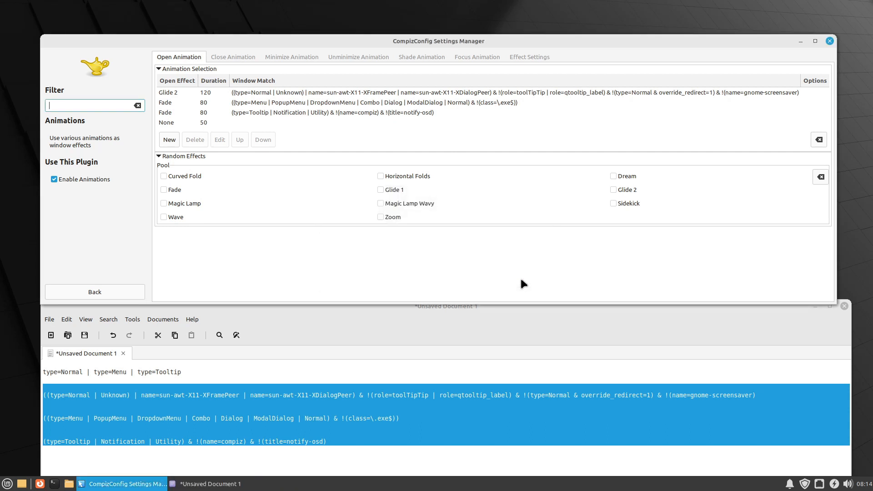
Delete the Glide 2 entry and both Fade entries from the Open Animation selection, leaving only the blank entry
click(174, 122)
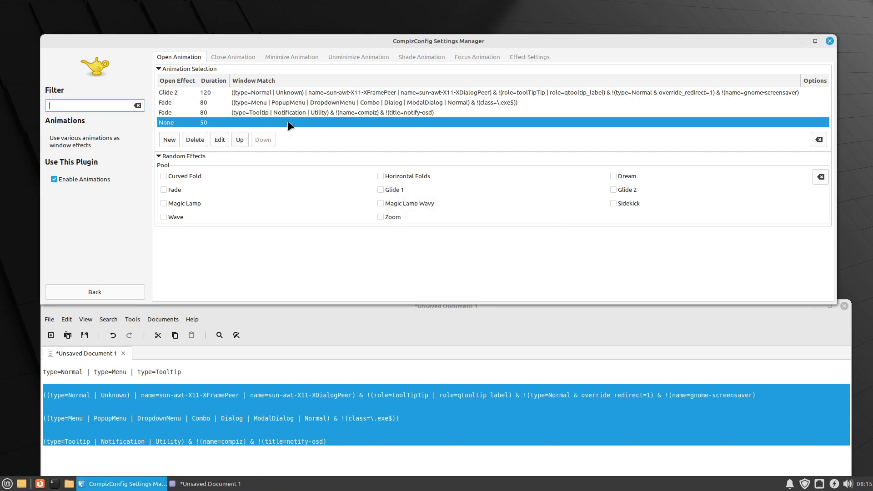
click(261, 112)
click(194, 139)
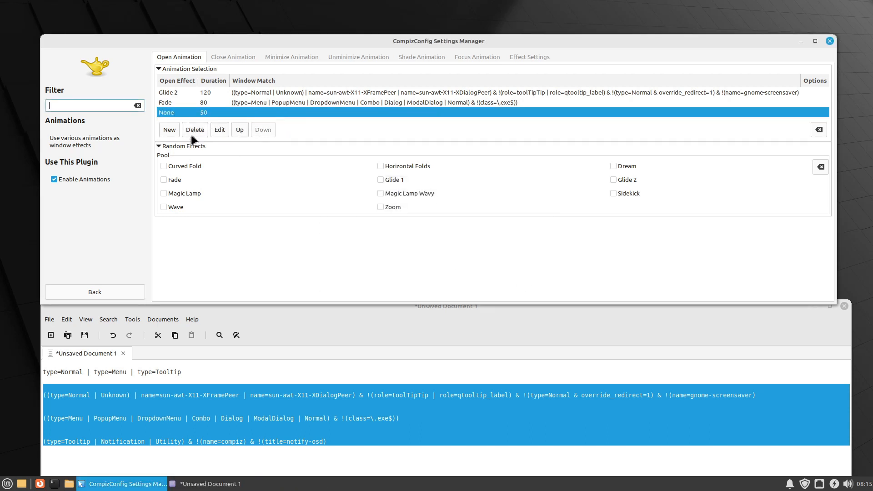
click(181, 93)
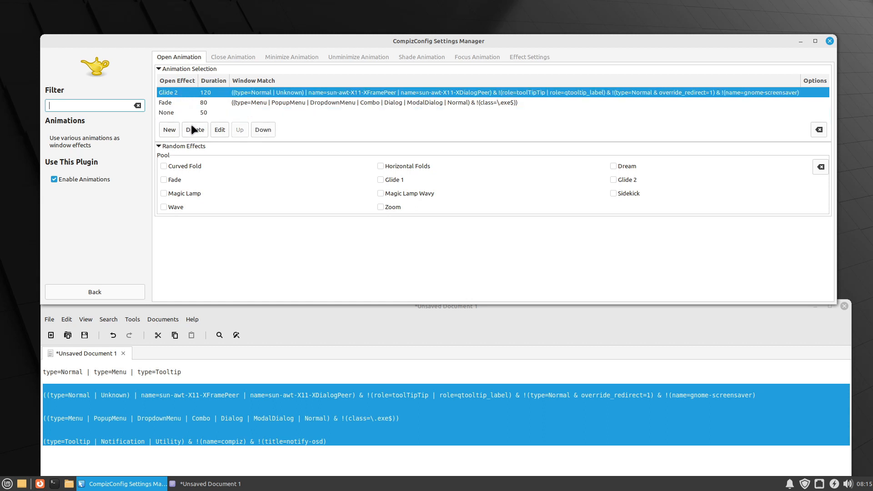
click(192, 129)
click(198, 119)
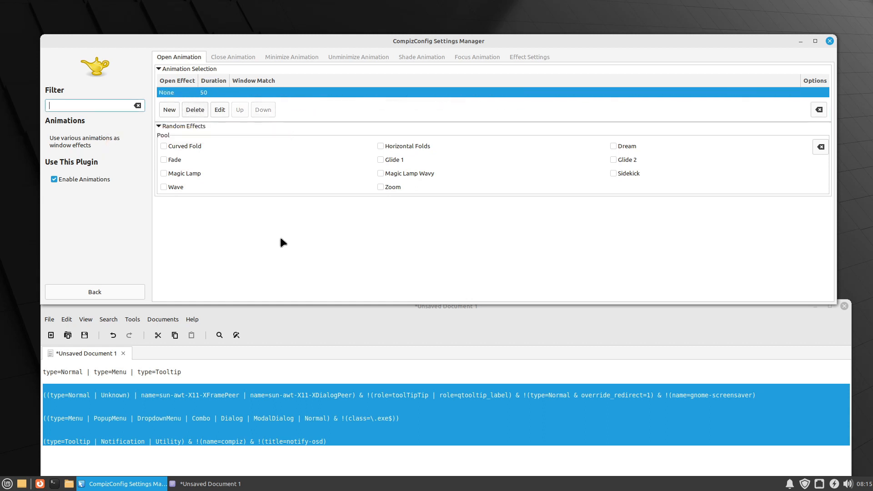
Reopen the Animations settings, delete the blank open animation entry, and reopen the settings again to reload the list
click(107, 292)
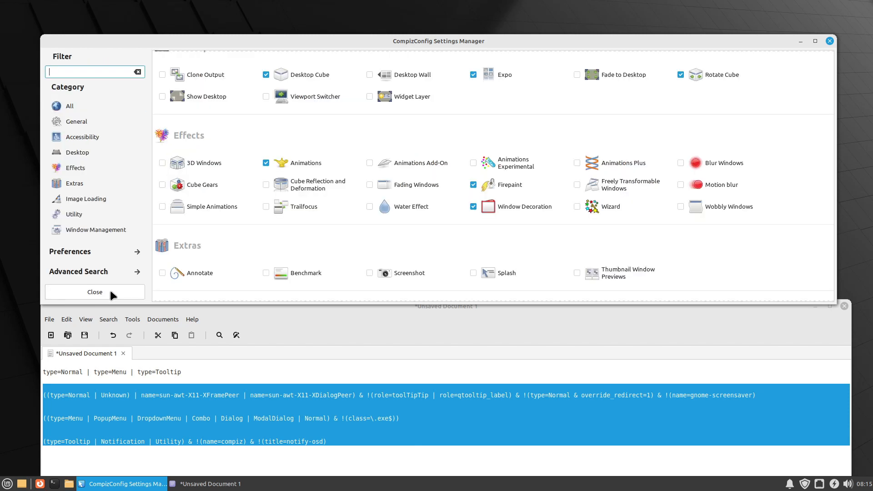
click(322, 161)
click(213, 93)
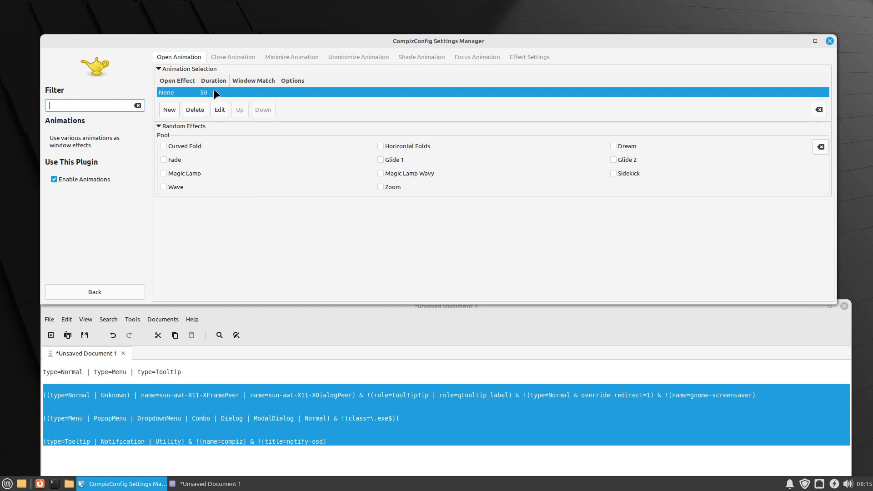
click(194, 109)
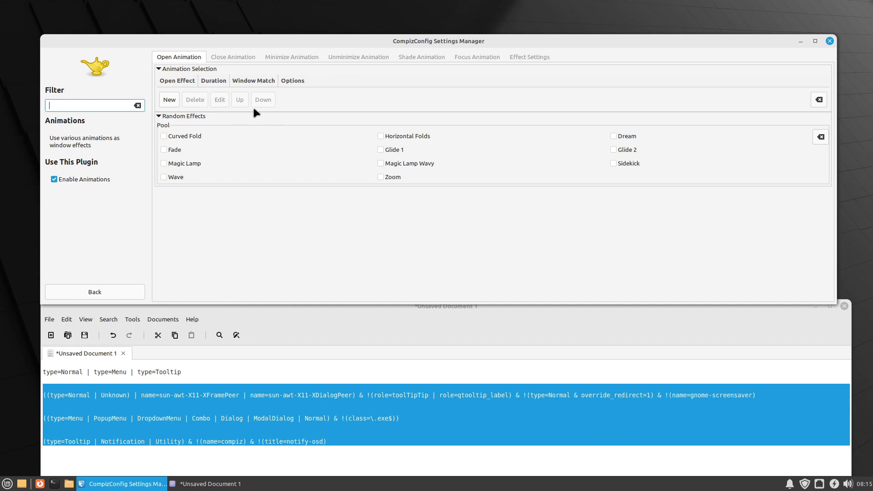
click(127, 292)
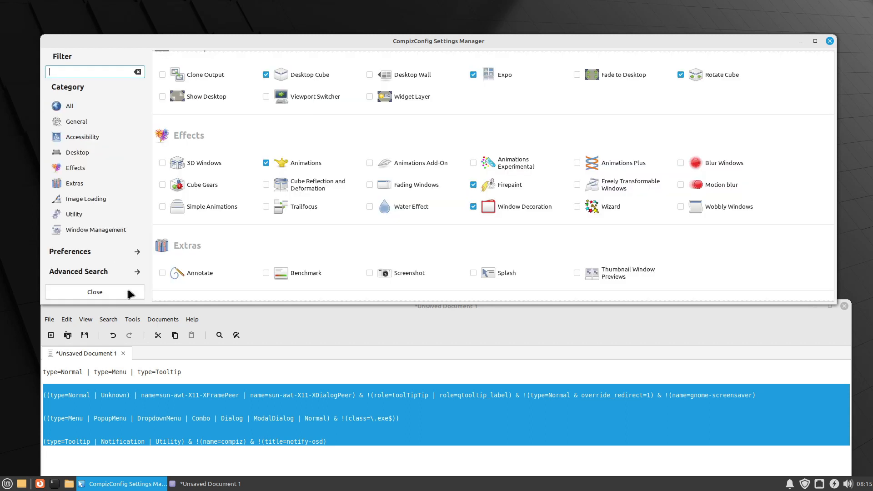
click(324, 163)
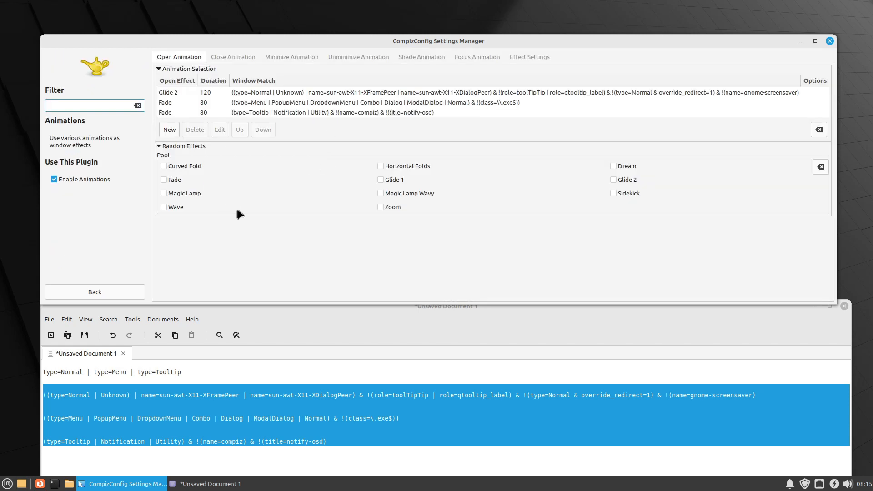
Insert two more blank lines below the short expression in the text document
click(60, 384)
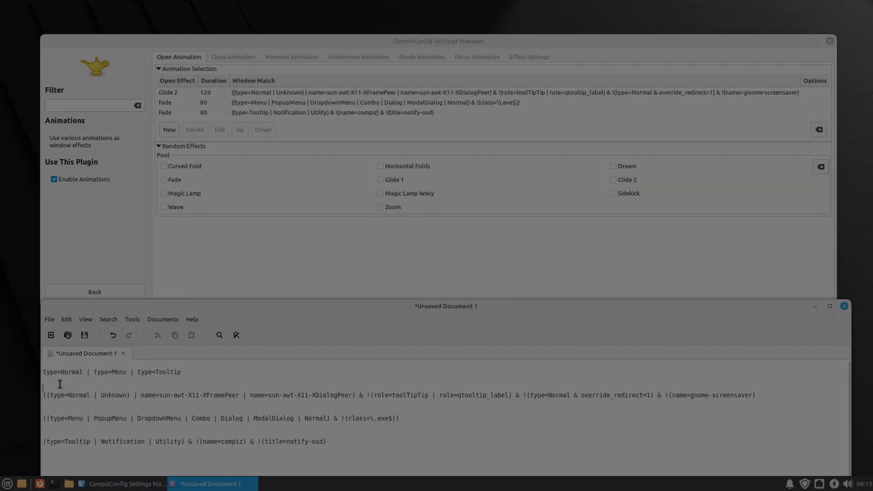
key(Return)
key(Return)
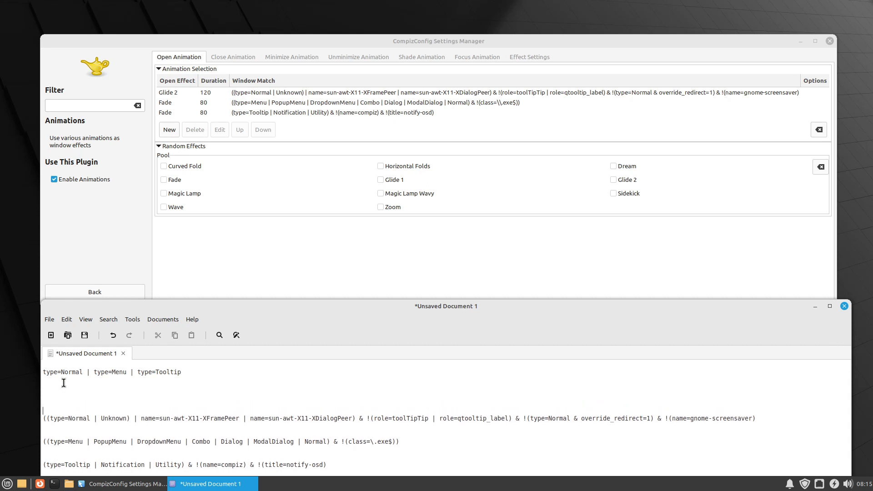
Add a new open animation and set its window match to "type=Normal | type=Menu | type=Tooltip", copied from the text document
click(170, 129)
click(42, 385)
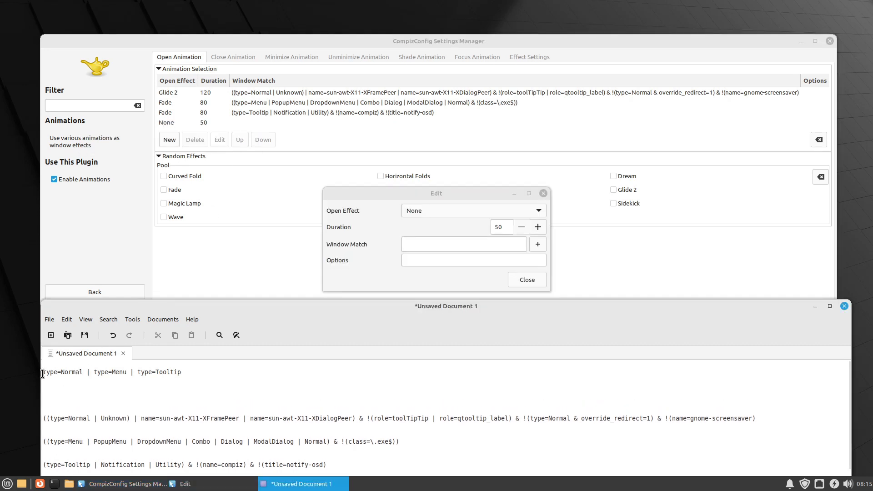
drag(42, 373, 182, 373)
key(ctrl+c)
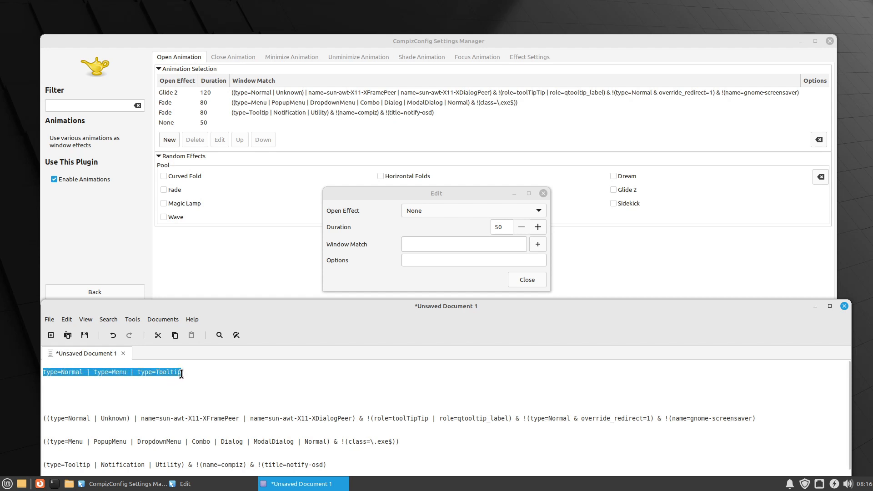
click(435, 246)
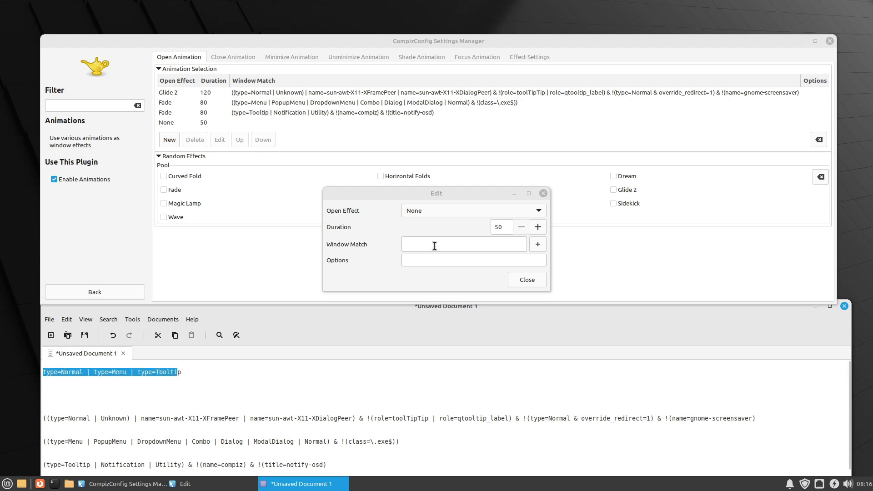
middle_click(434, 246)
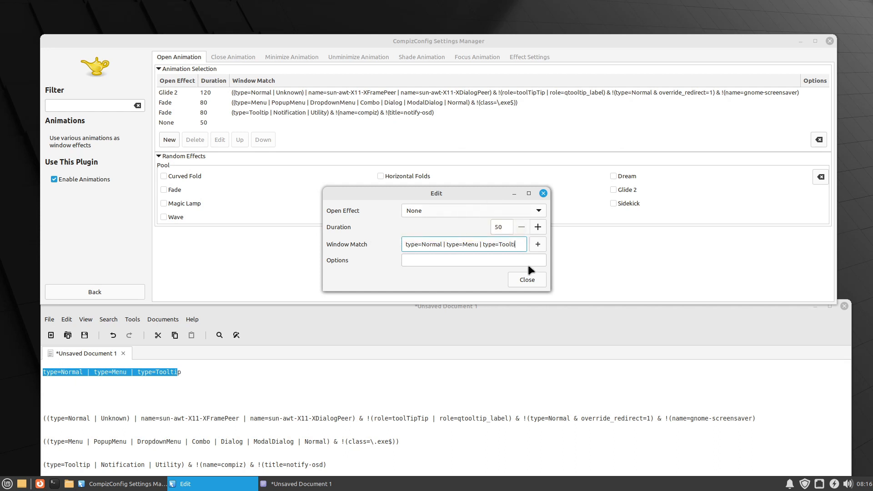
text(p)
Review the separators and window types in the window match expression, and briefly open the applications menu as a menu example
double_click(444, 244)
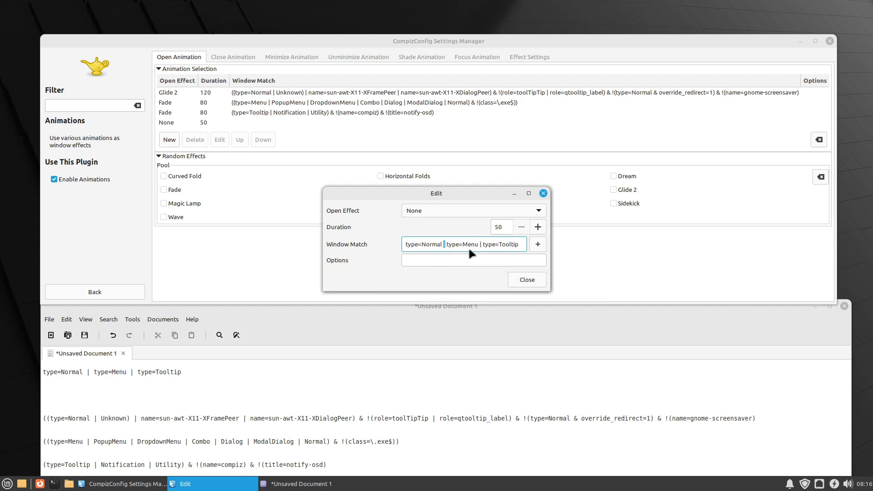
click(481, 244)
drag(519, 245, 406, 246)
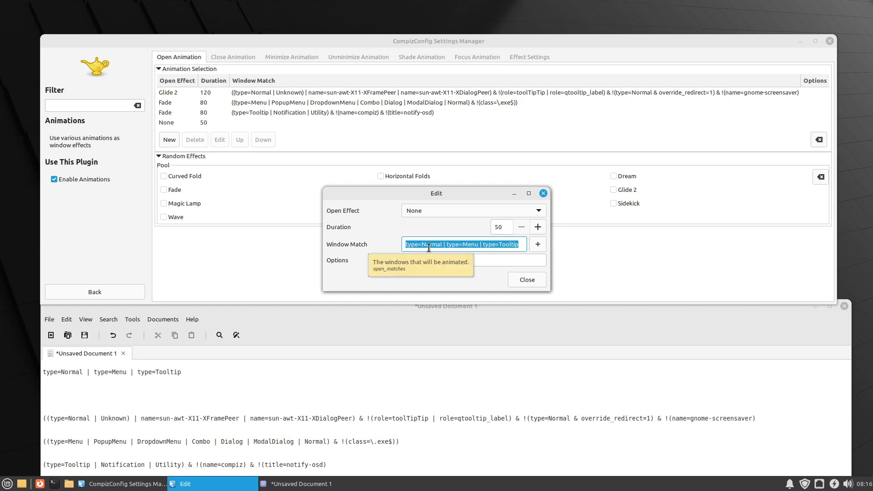
click(423, 245)
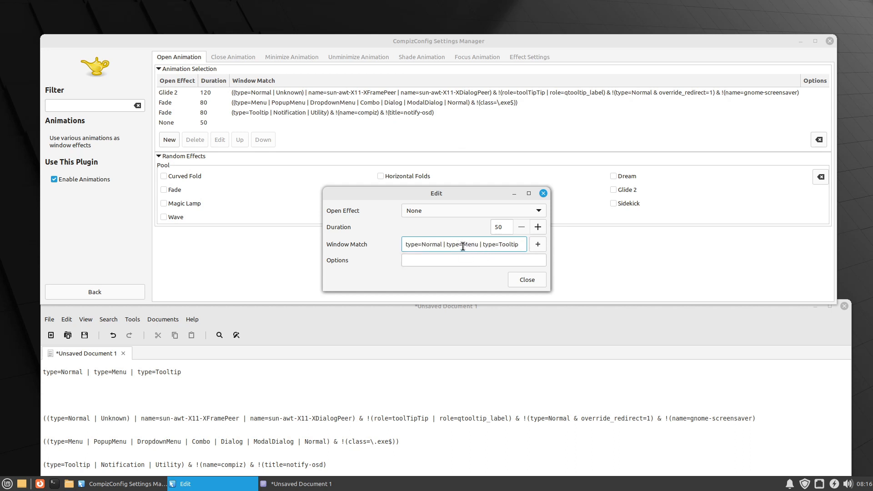
click(6, 483)
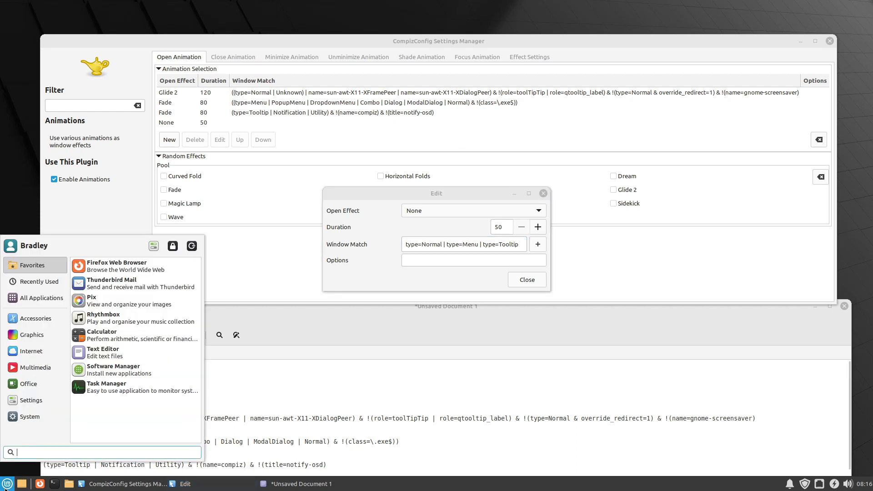
click(6, 483)
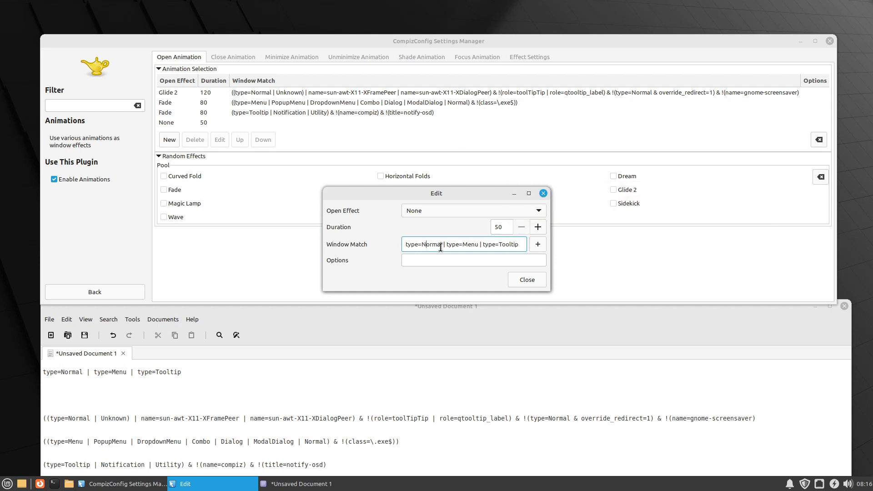
Set the new entry's open effect to Magic Lamp with a duration of 1200, and close the editing dialog
click(432, 210)
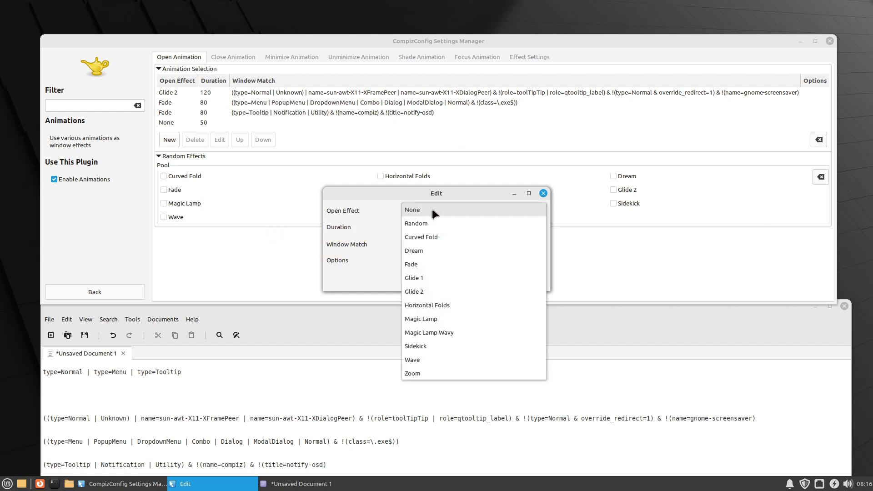
click(445, 316)
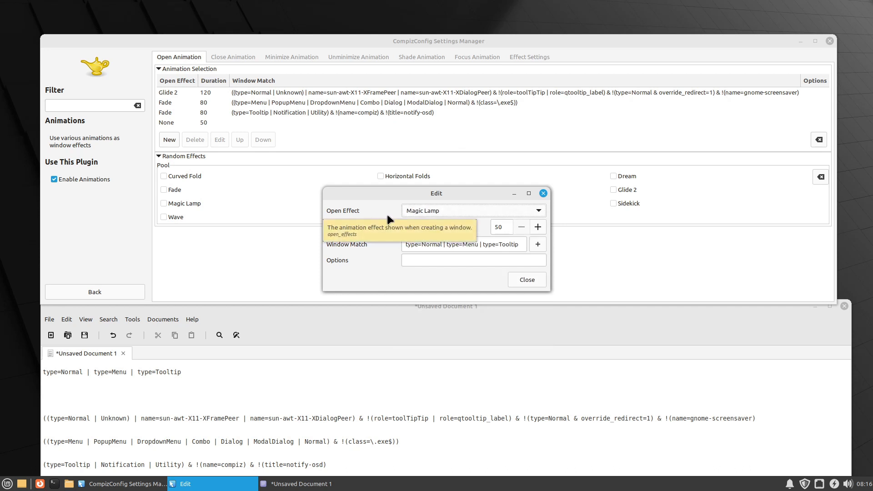
drag(500, 228, 487, 228)
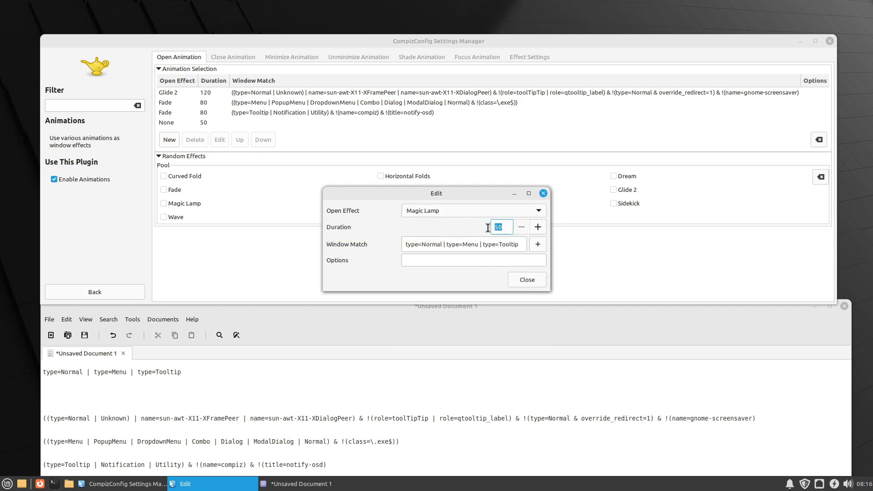
text(1200)
click(540, 278)
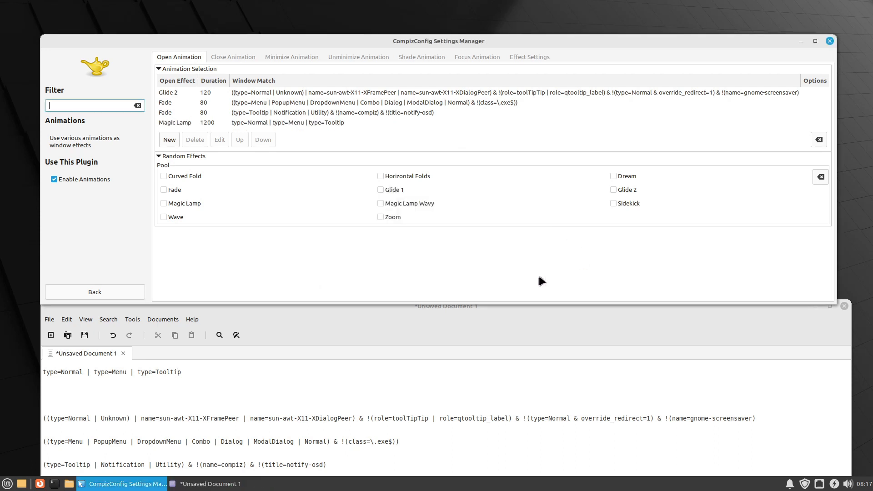
Move the Magic Lamp entry to the top of the Open Animation selection, and minimize the text document window
click(260, 120)
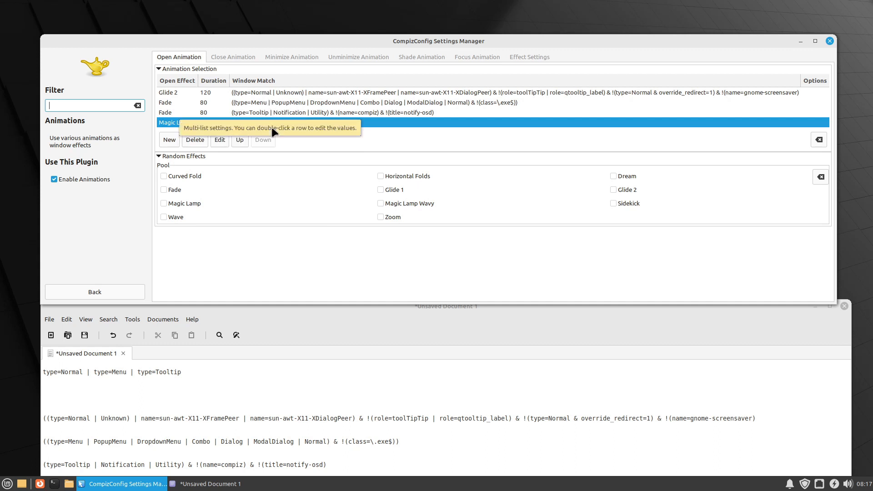
click(241, 138)
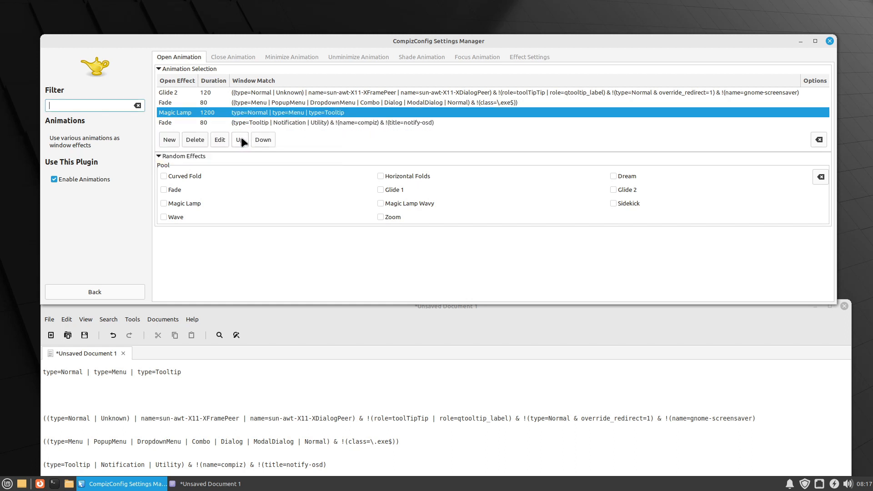
click(241, 138)
click(243, 138)
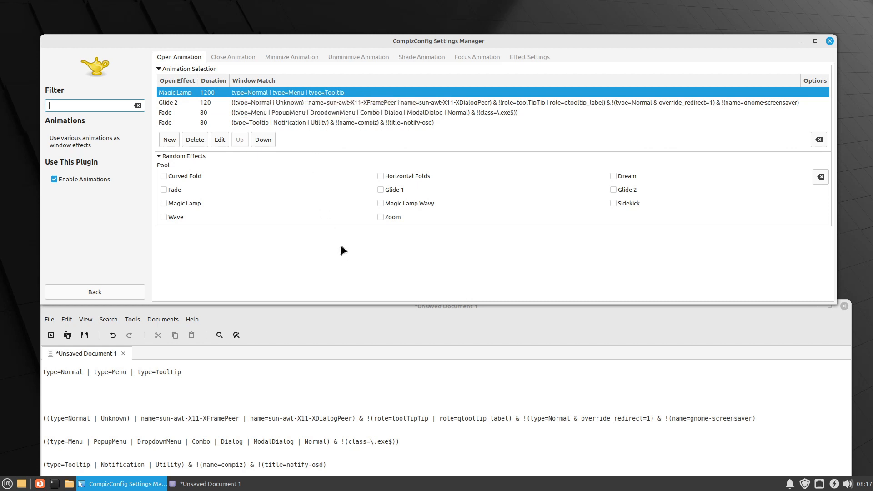
click(813, 306)
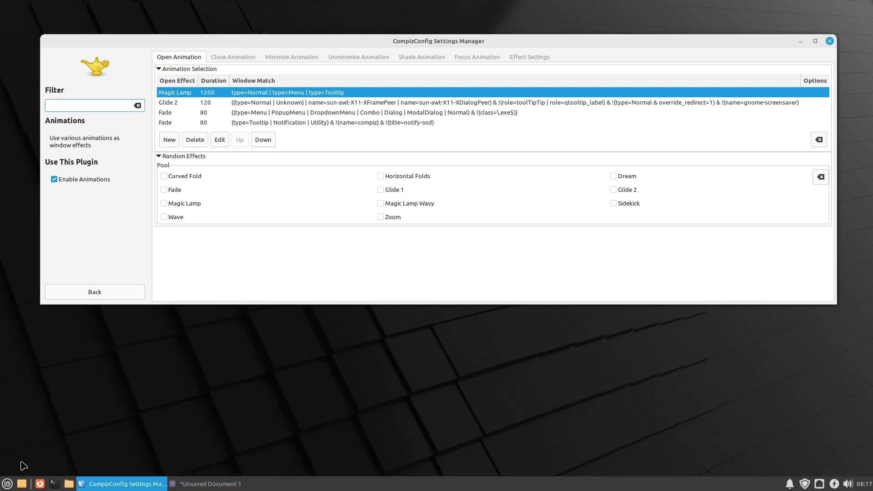
Preview the Magic Lamp open animation by opening and closing the applications menu, a file manager window and a terminal window
click(7, 484)
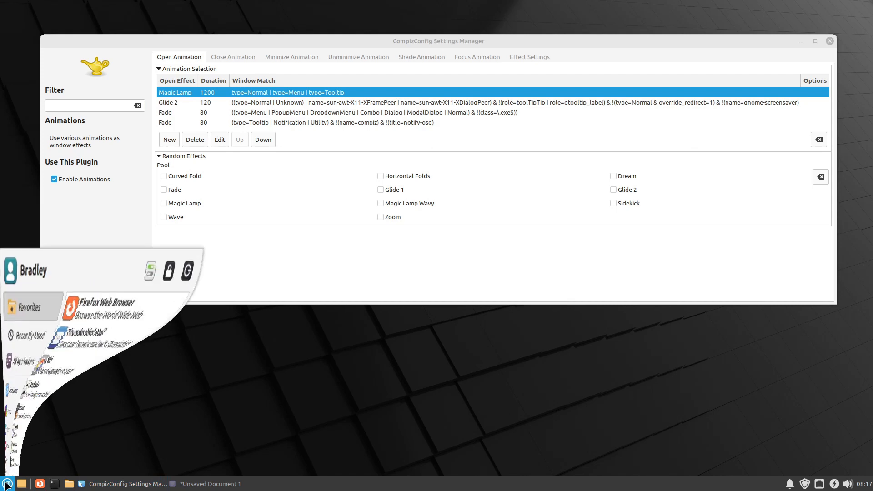
click(7, 483)
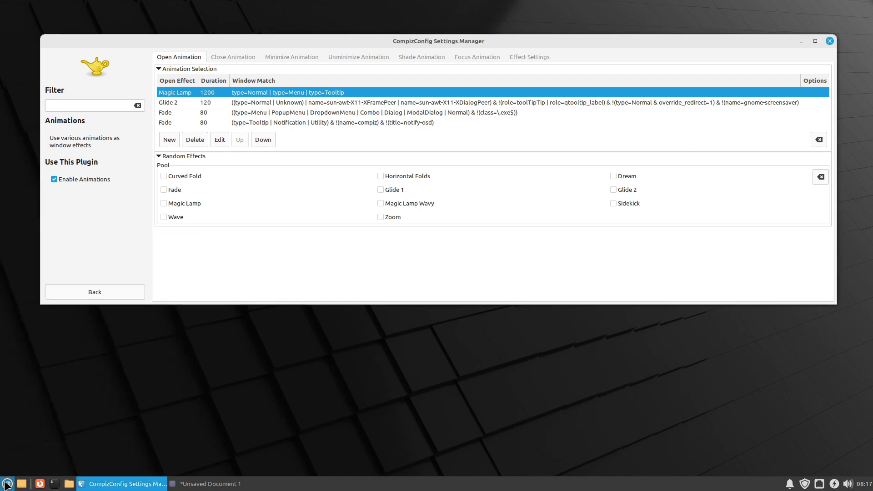
click(66, 485)
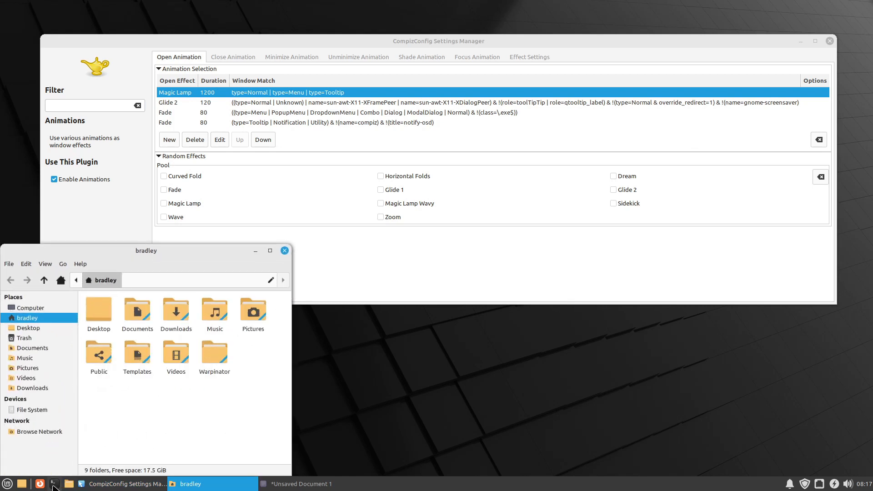
click(54, 484)
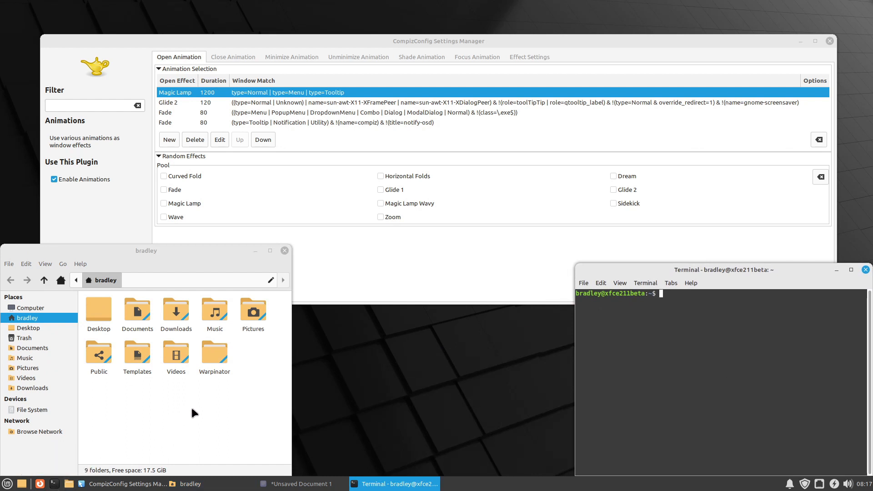
click(232, 56)
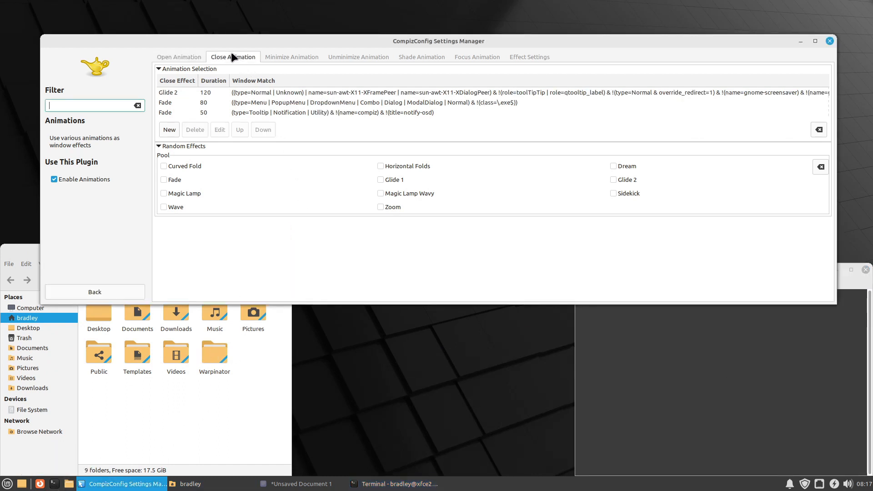
click(193, 61)
click(279, 416)
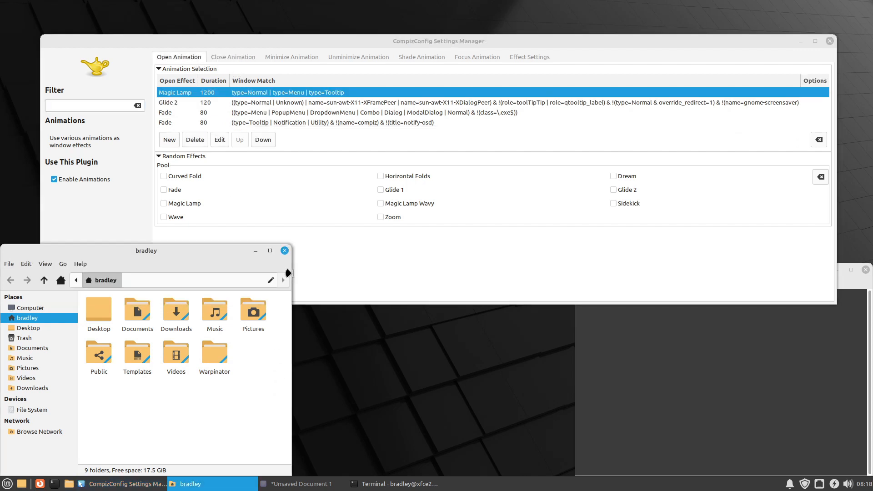
click(284, 250)
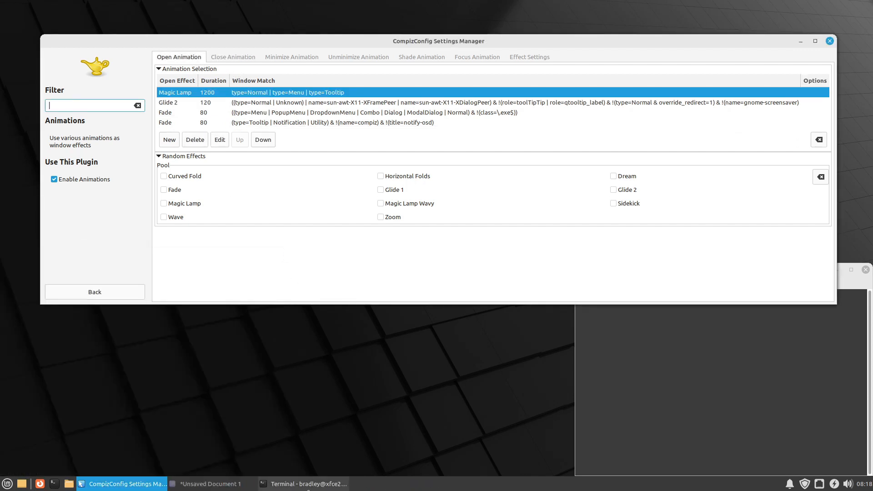
middle_click(308, 489)
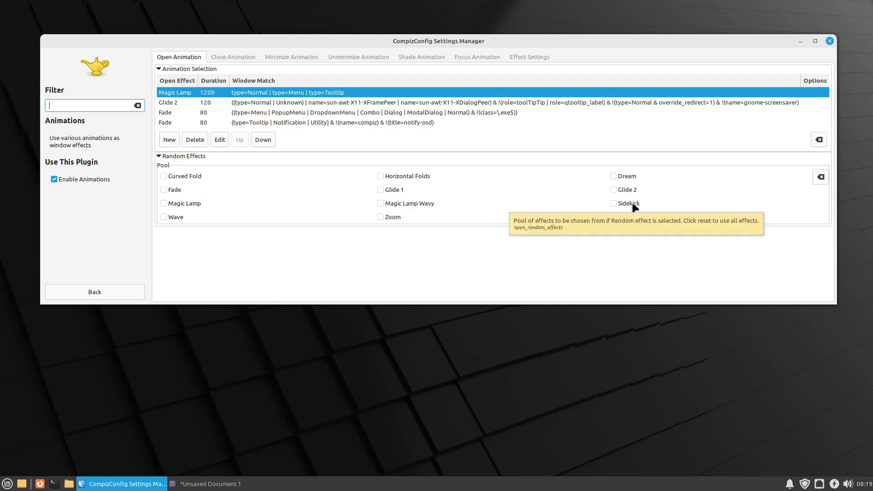
Change the open effect of the Magic Lamp entry to Sidekick and close the editing dialog
double_click(189, 94)
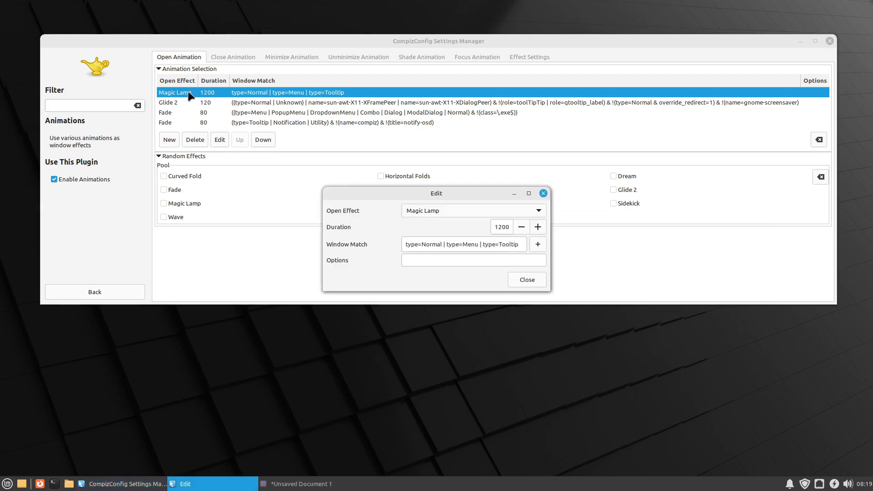
click(456, 210)
click(435, 236)
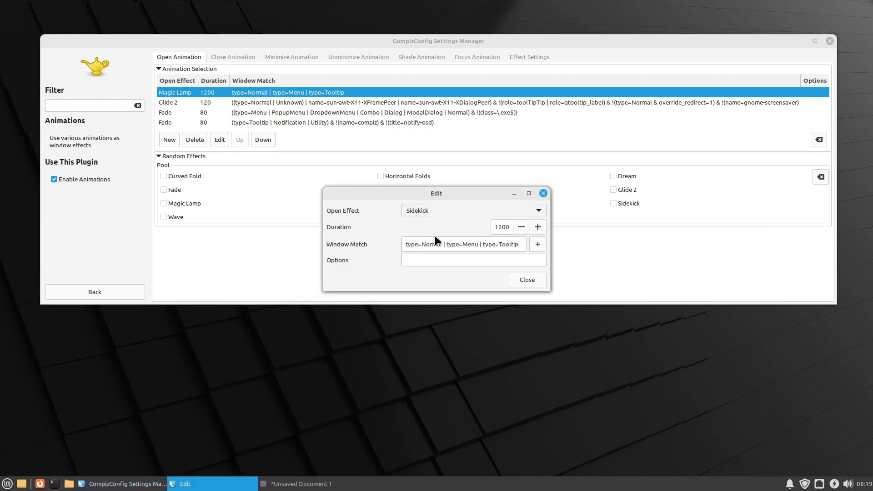
click(525, 280)
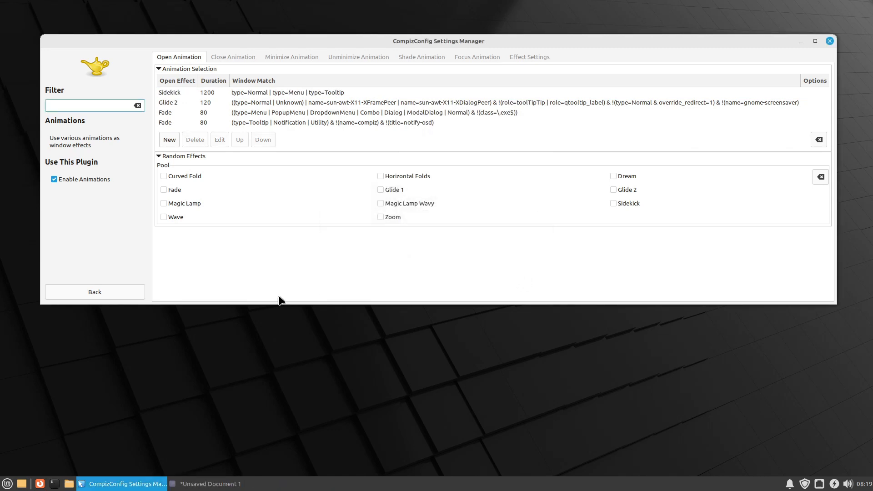
Preview the Sidekick open animation by opening and closing the applications menu and a file manager window
click(7, 483)
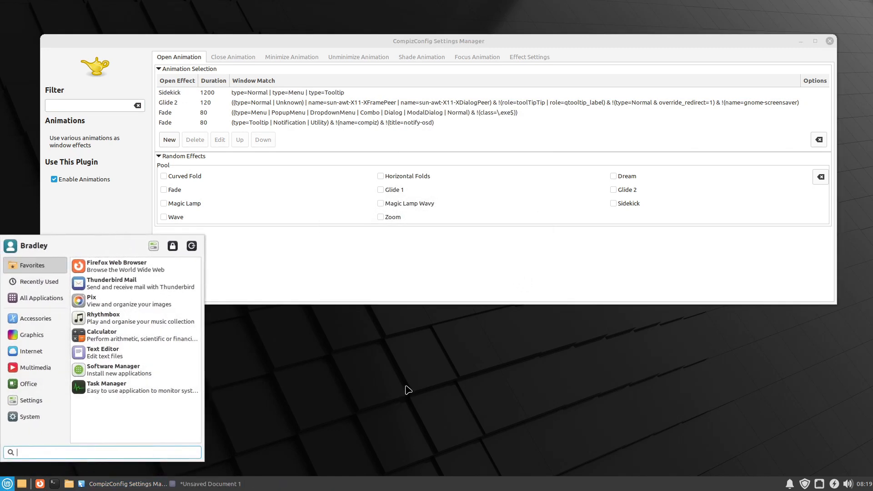
click(398, 382)
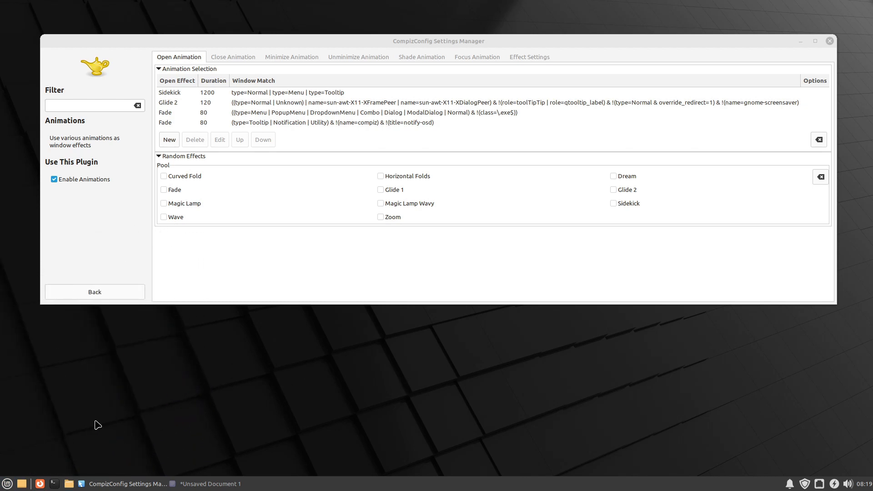
click(70, 483)
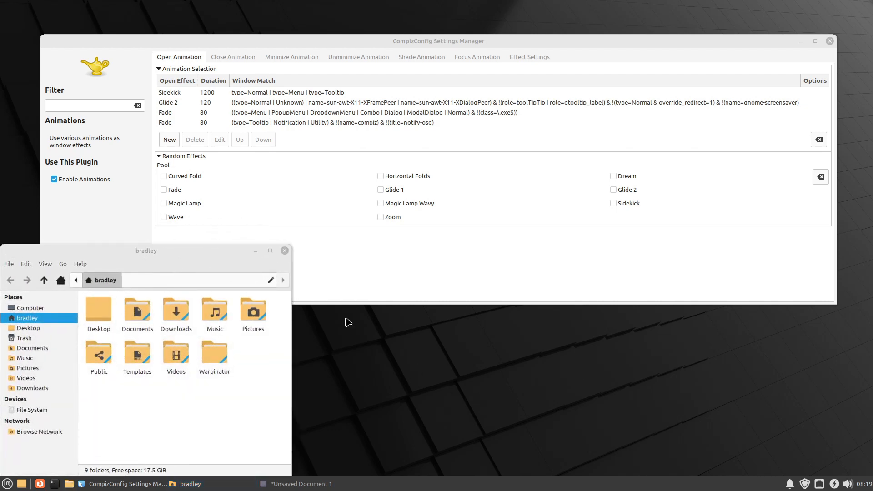
click(282, 247)
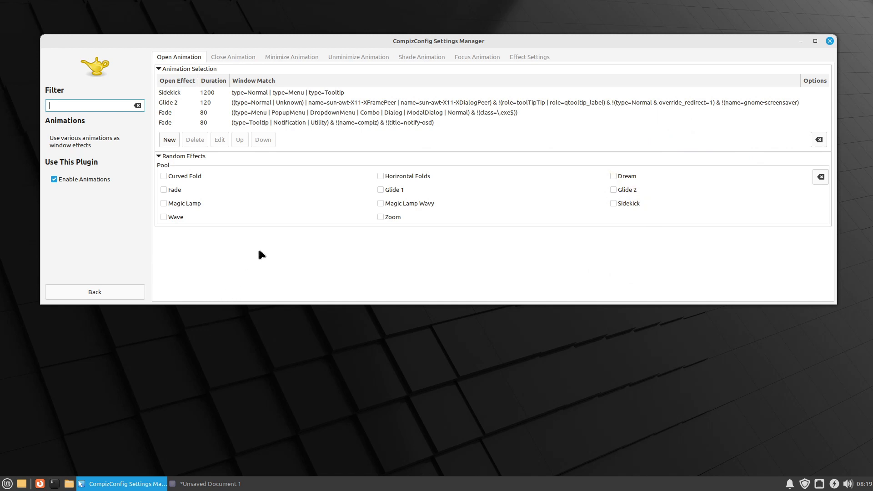
Remove the Tooltip type from the Sidekick entry's window match, leaving "type=Normal | type=Menu", and close the editing dialog
double_click(237, 92)
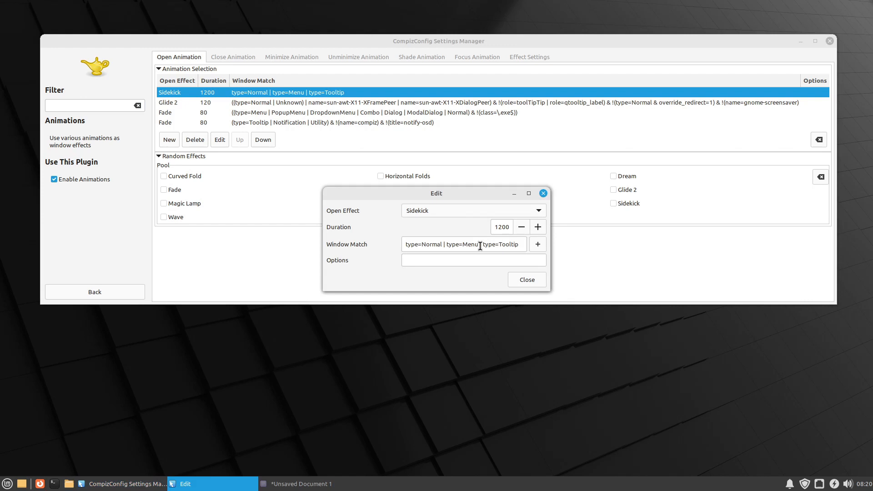
drag(480, 246, 526, 246)
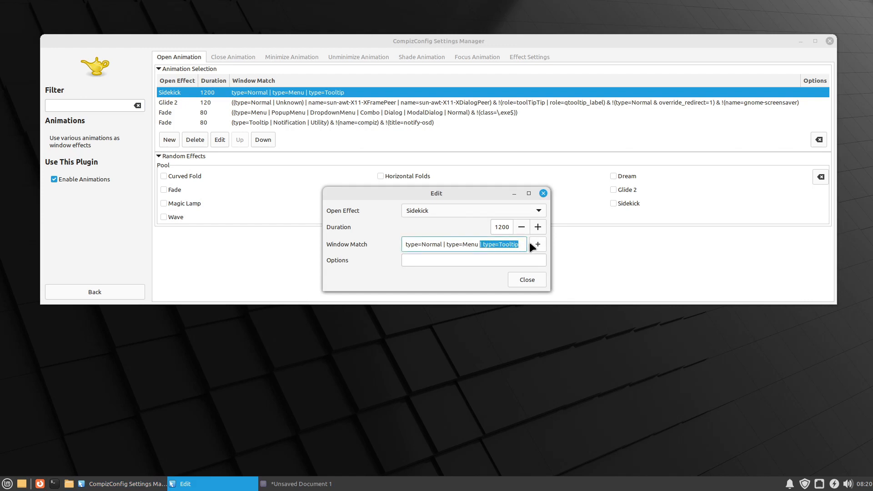
key(BackSpace)
click(518, 279)
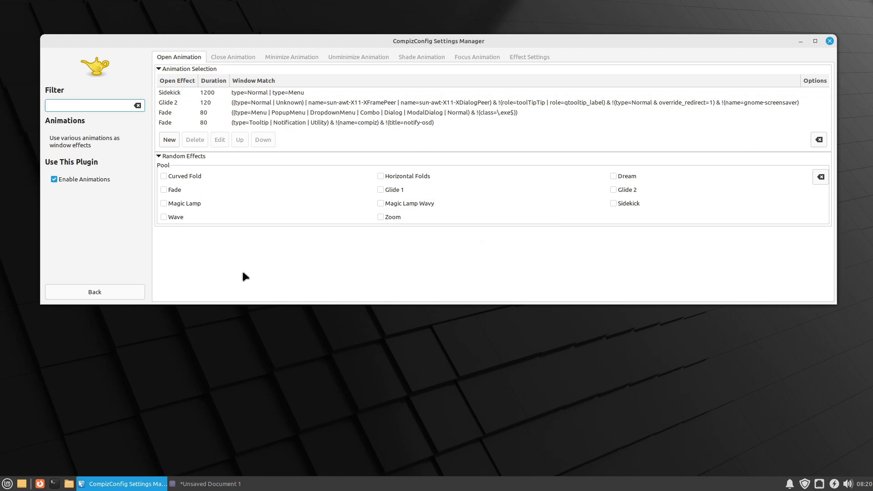
Change the open effect of the Sidekick entry to Random and close the editing dialog
double_click(187, 91)
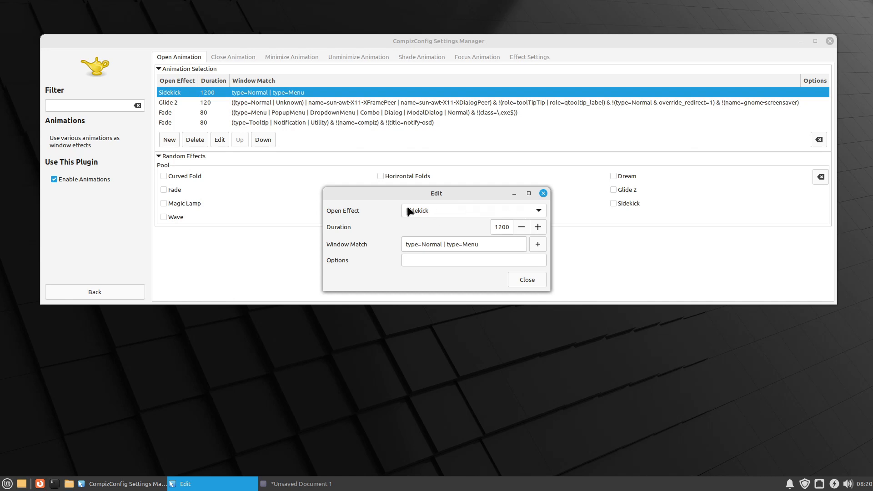
click(441, 210)
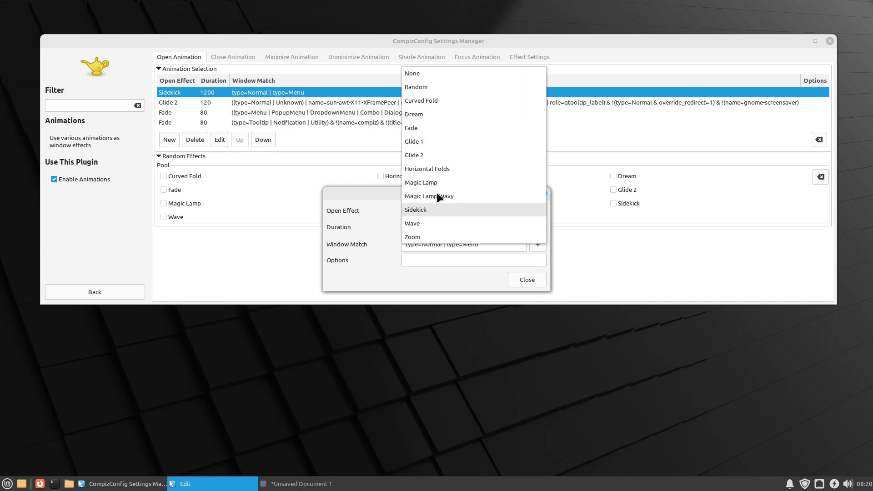
click(440, 88)
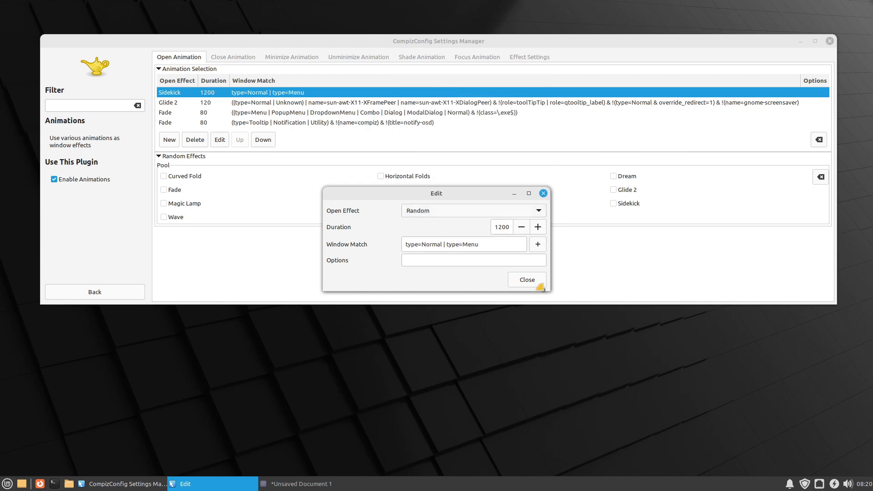
click(530, 278)
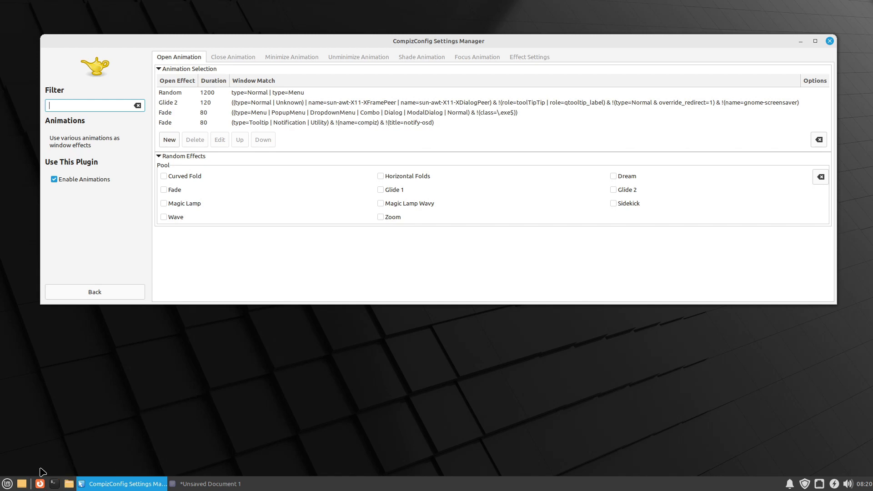
Preview the random open animations by opening and closing the applications menu and a file manager window
click(8, 484)
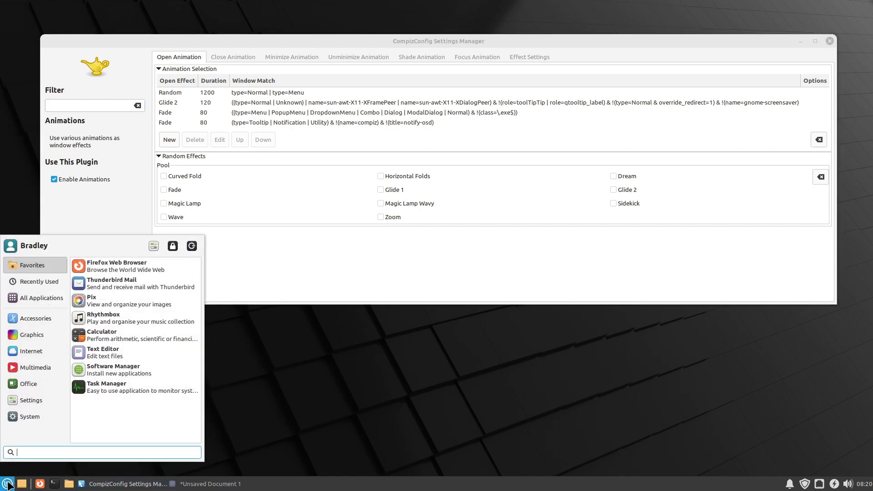
click(8, 485)
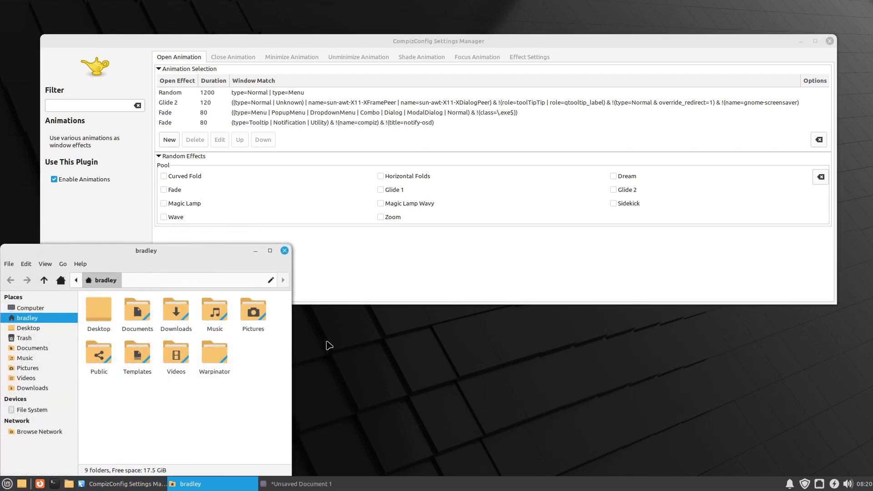
click(284, 249)
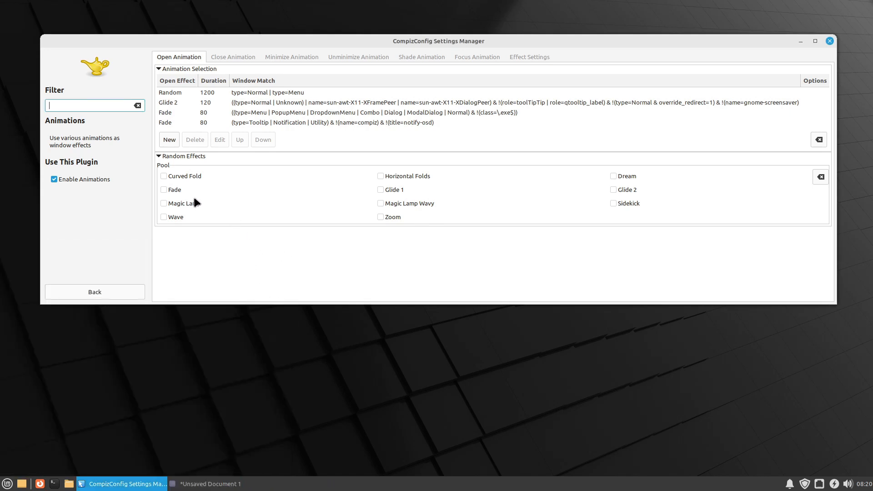
Try Fade alone in the open animation's random effects pool with the applications menu and a terminal window, and clear it again
click(169, 190)
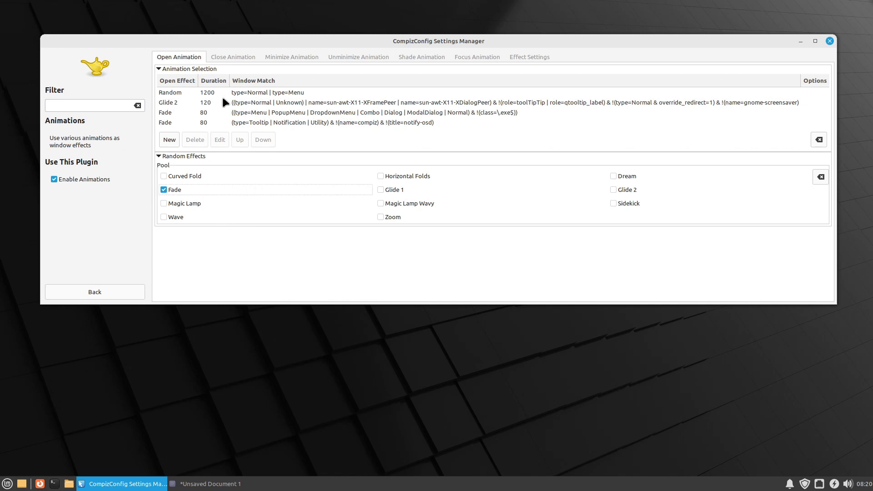
click(7, 484)
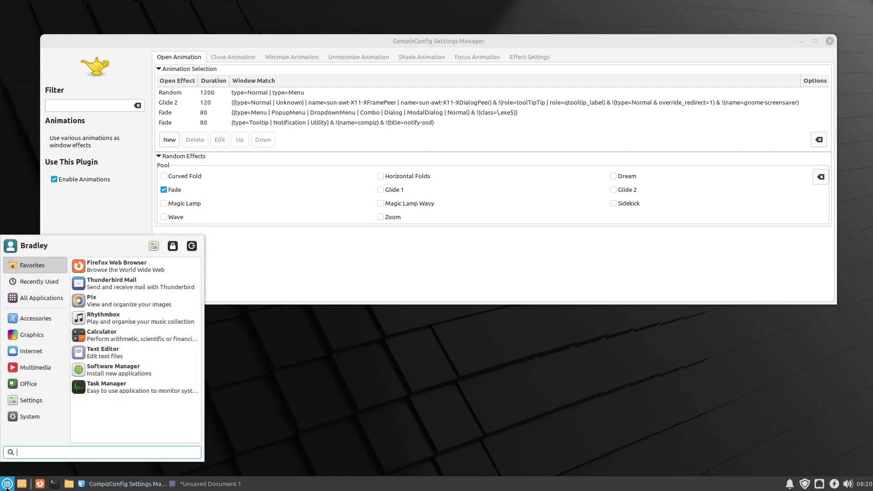
click(242, 367)
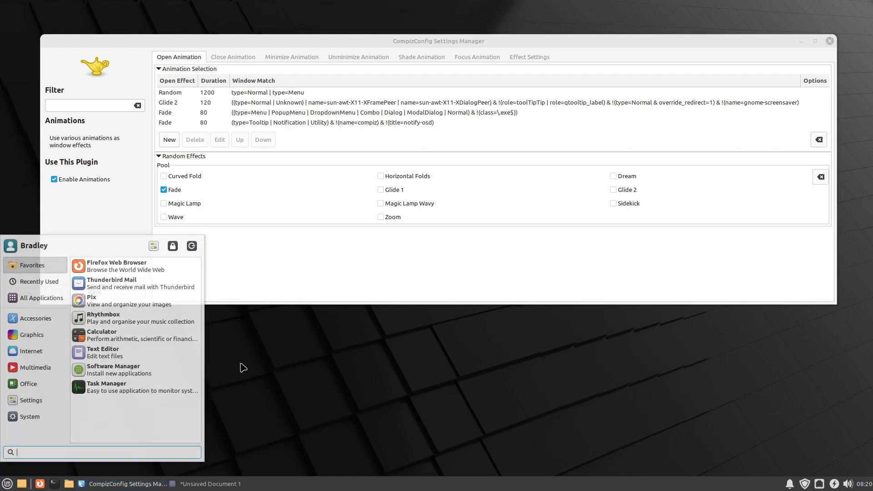
click(55, 484)
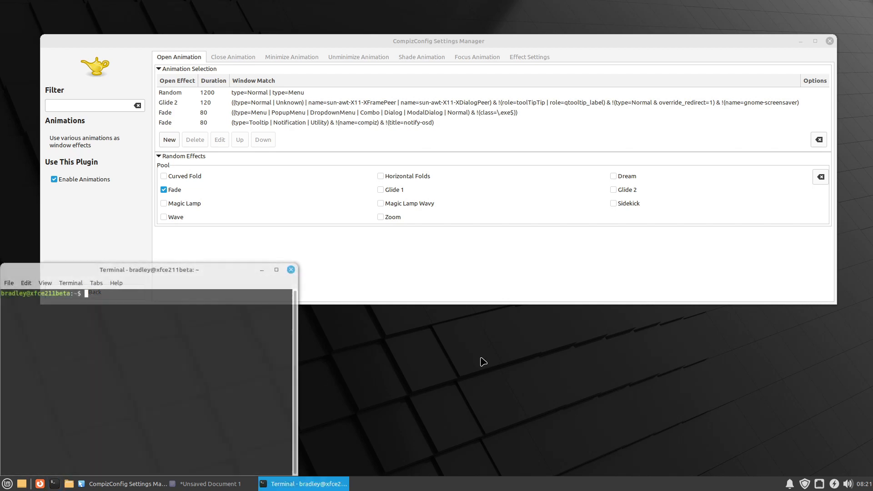
click(291, 270)
click(163, 190)
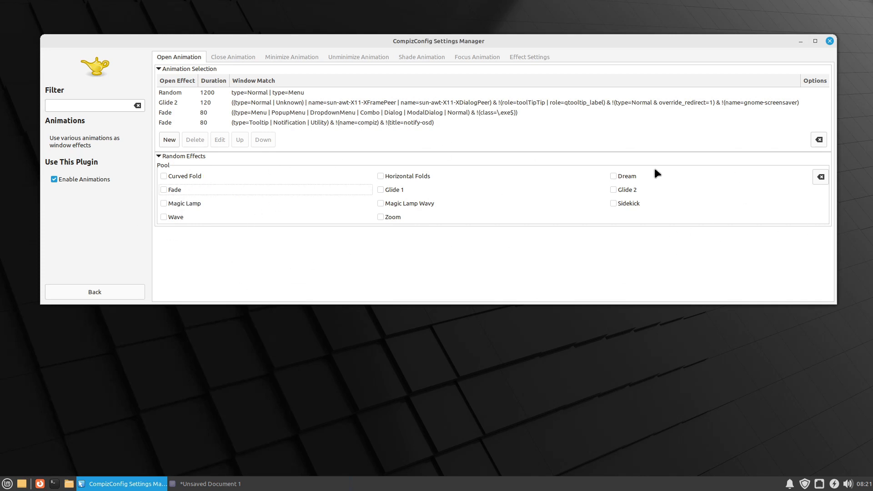
Add a new close animation and set its window match to "type=Normal", copied from the text document
click(234, 56)
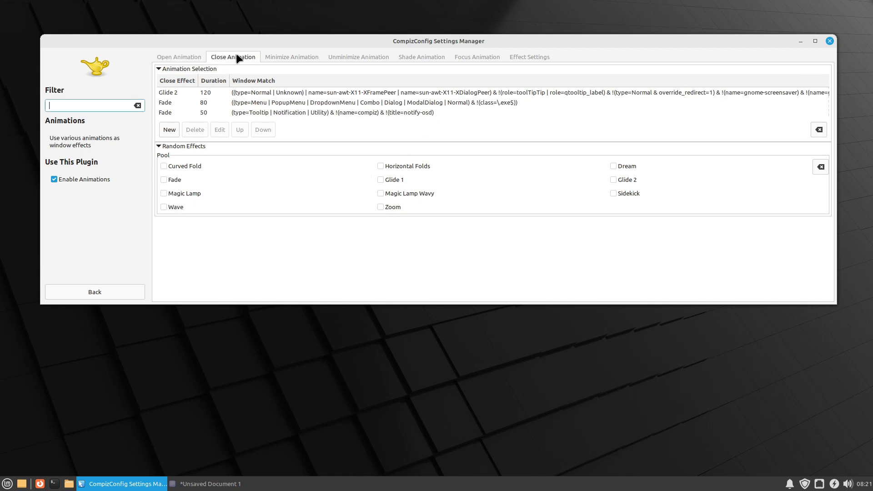
click(223, 488)
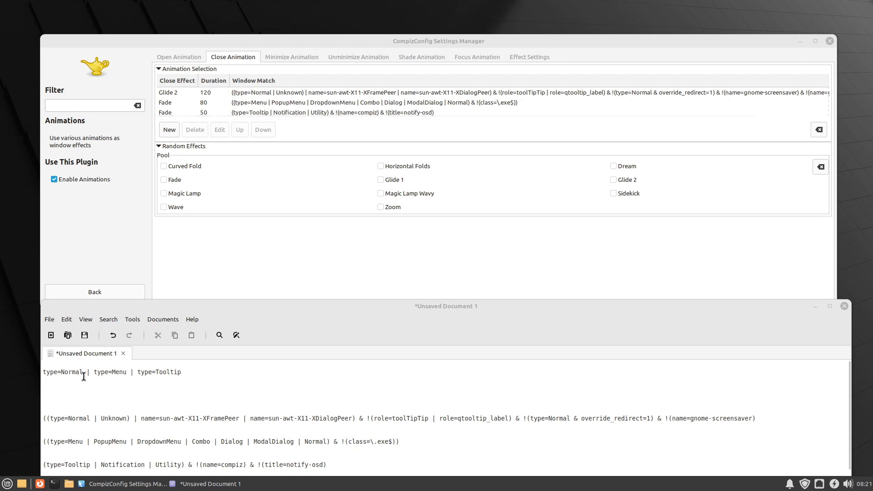
drag(83, 376, 43, 373)
key(ctrl+c)
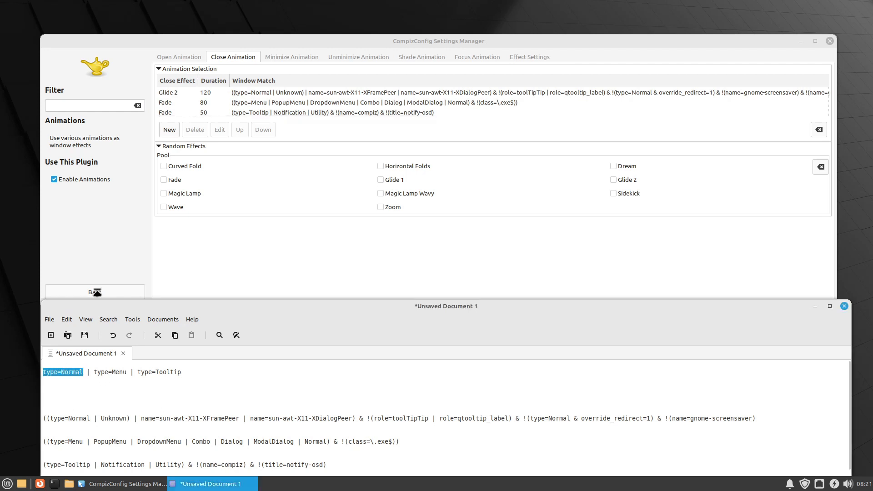
click(163, 132)
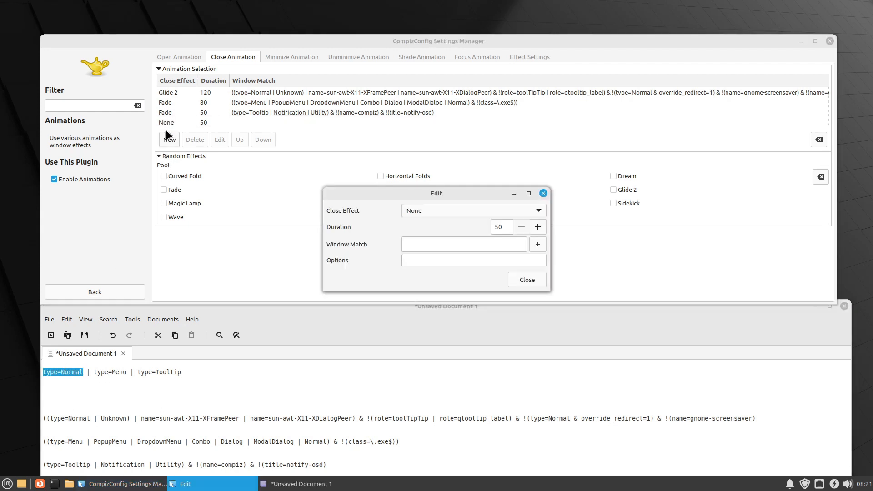
click(427, 244)
middle_click(428, 244)
click(458, 245)
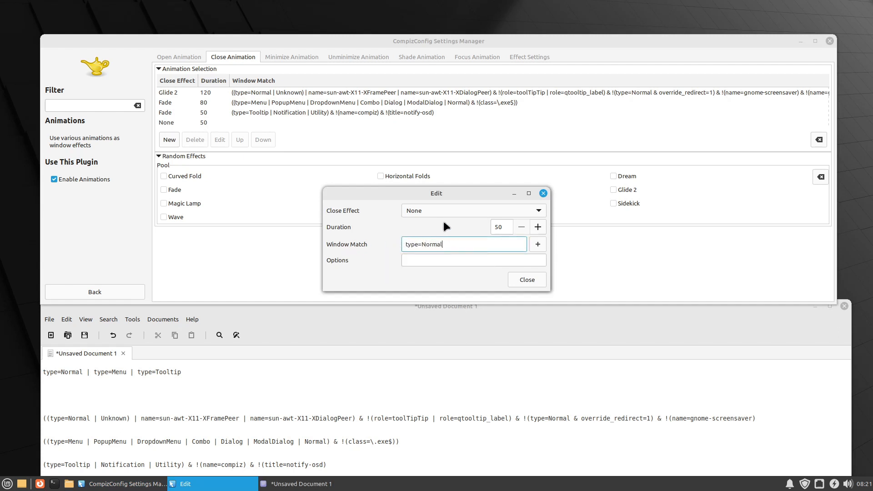
Set the new close animation's effect to Curved Fold with a duration of 1200 and close the editing dialog
click(435, 210)
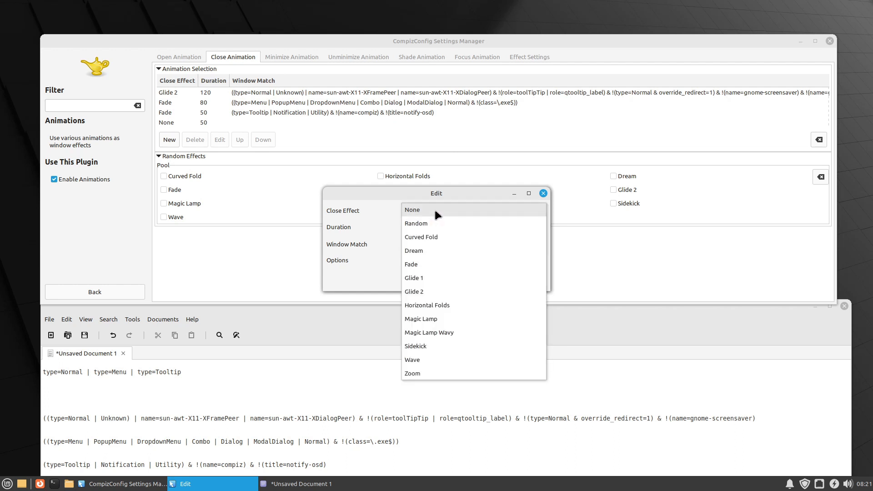
click(444, 234)
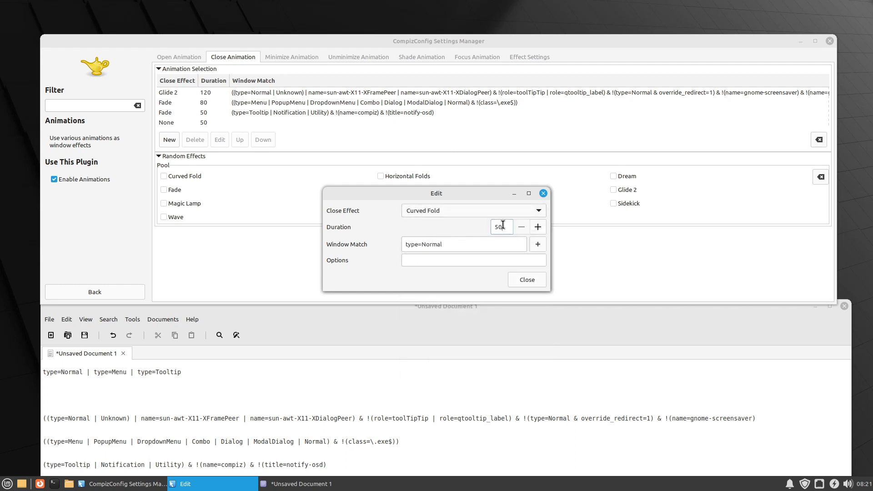
drag(504, 227, 484, 226)
text(00)
click(528, 279)
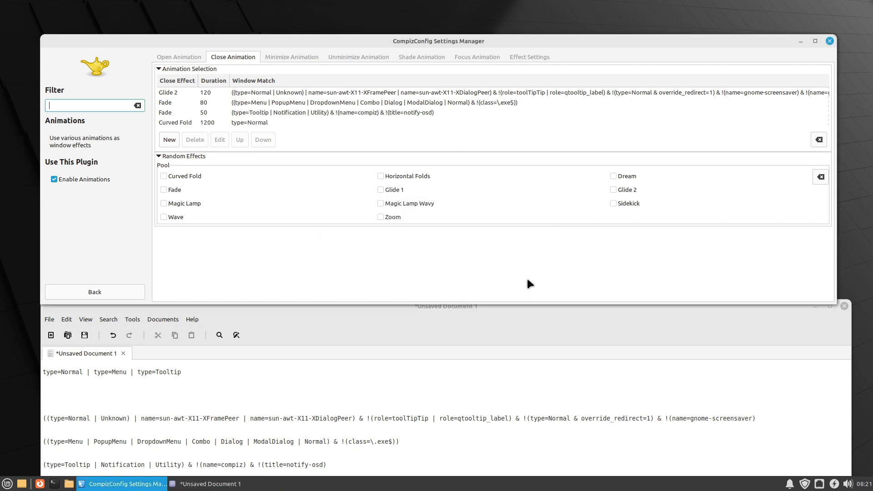
Move the Curved Fold entry to the top of the close animation list
click(252, 121)
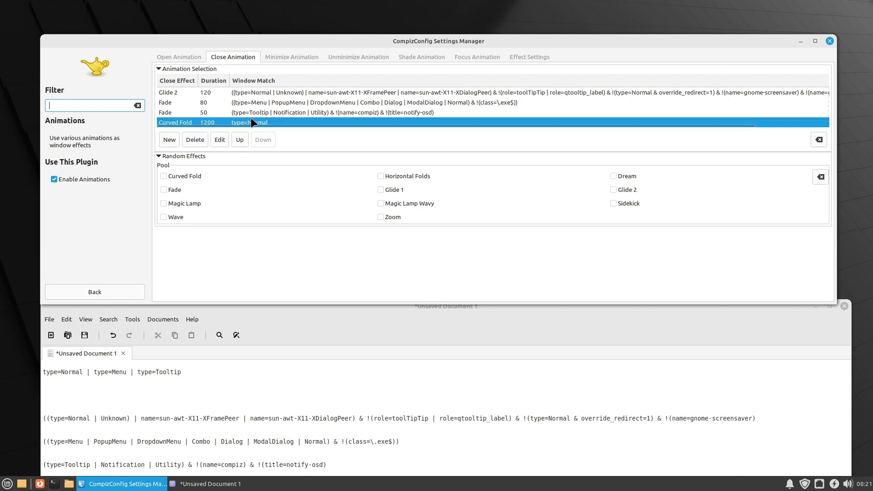
click(236, 138)
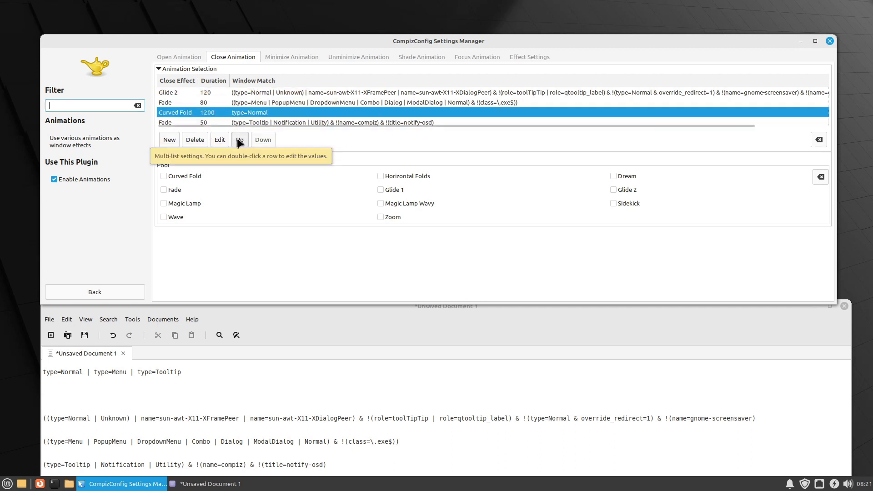
click(237, 139)
click(237, 139)
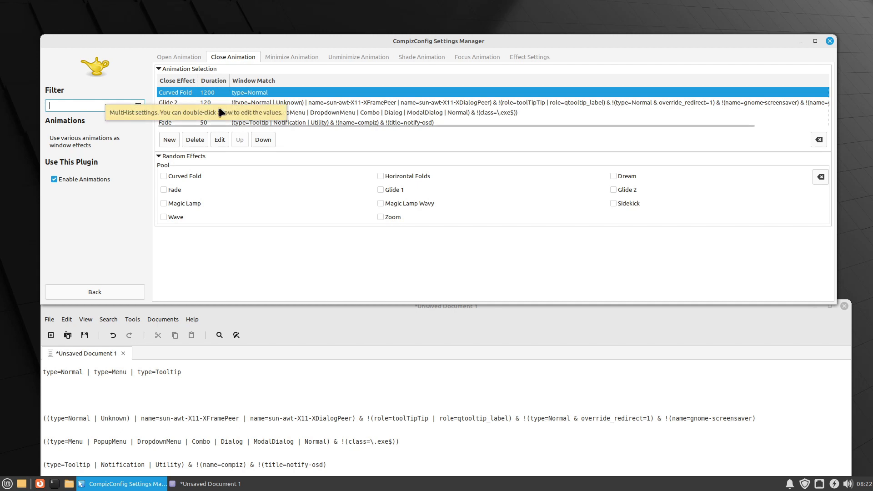
Minimize the text document and preview the close animations by opening and closing a terminal window and the applications menu
click(813, 308)
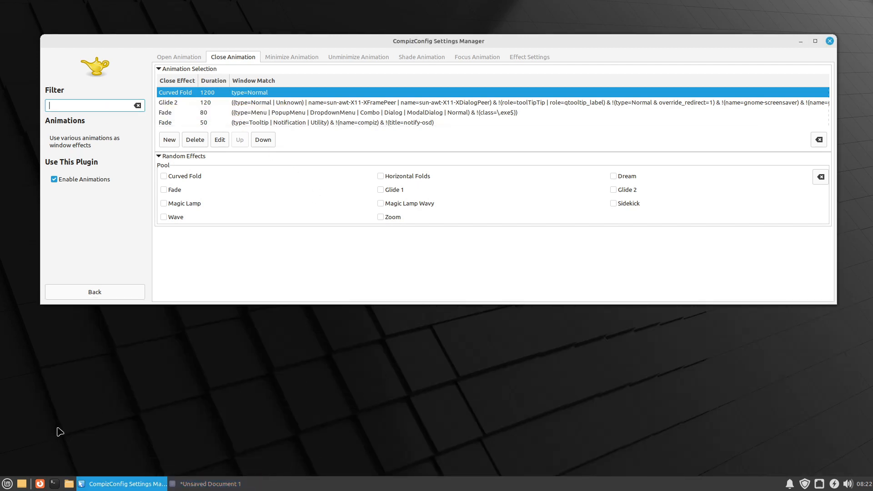
click(54, 483)
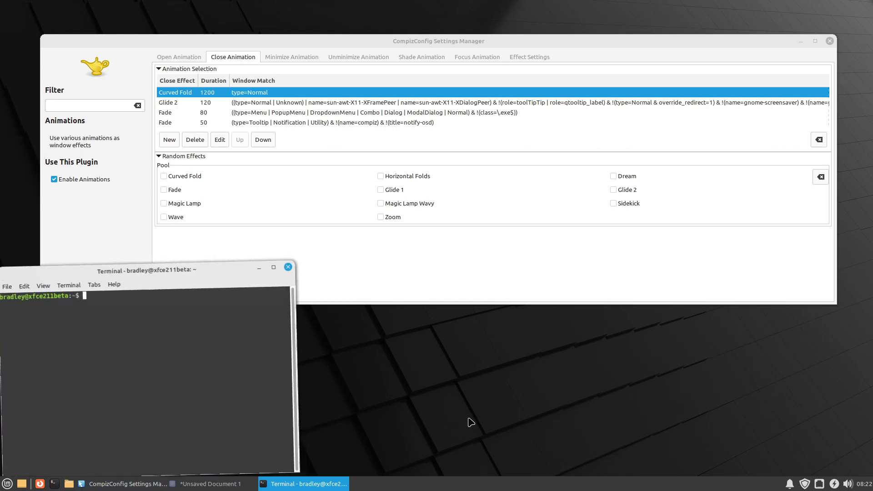
click(290, 270)
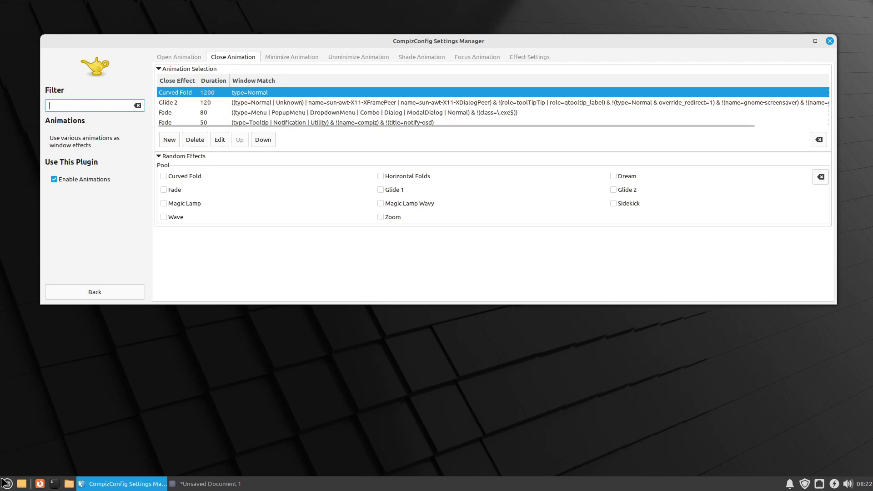
click(7, 484)
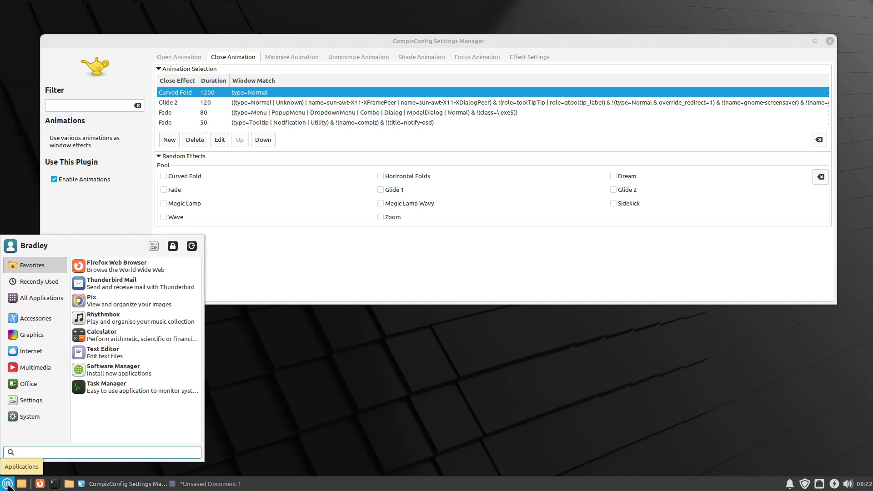
click(8, 483)
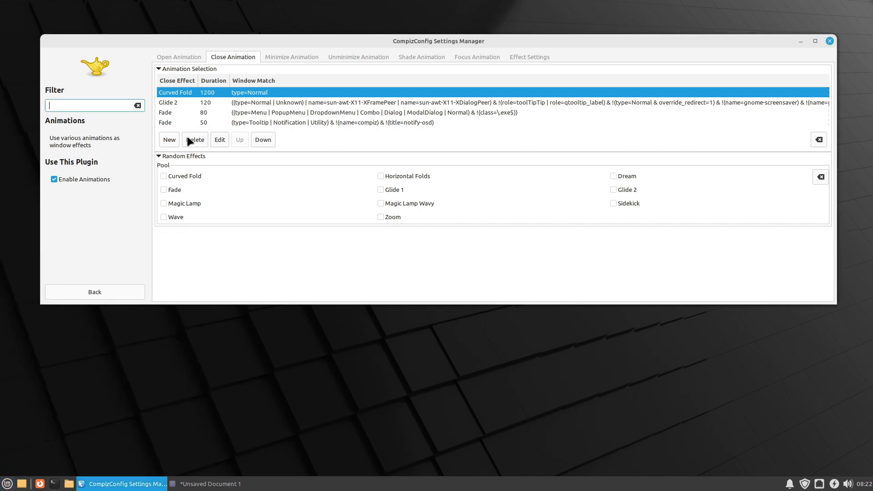
Add another close animation and set its window match to "type=Menu", copied from the text document
click(168, 140)
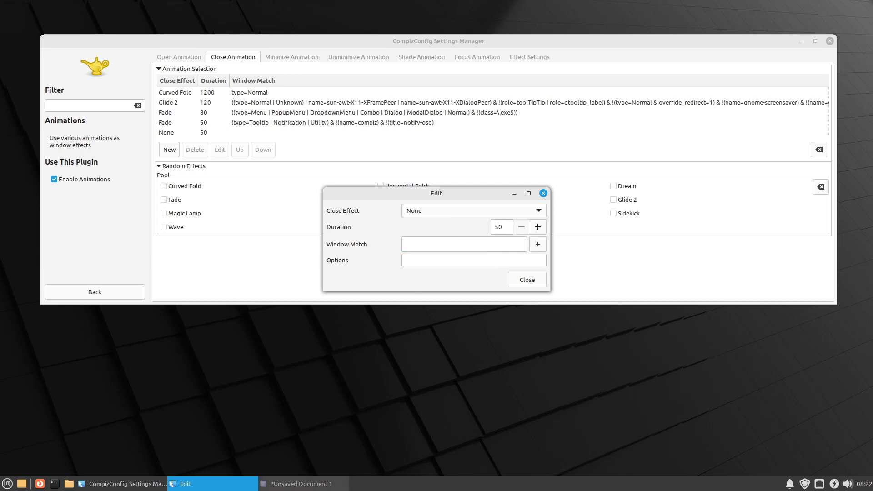
click(300, 483)
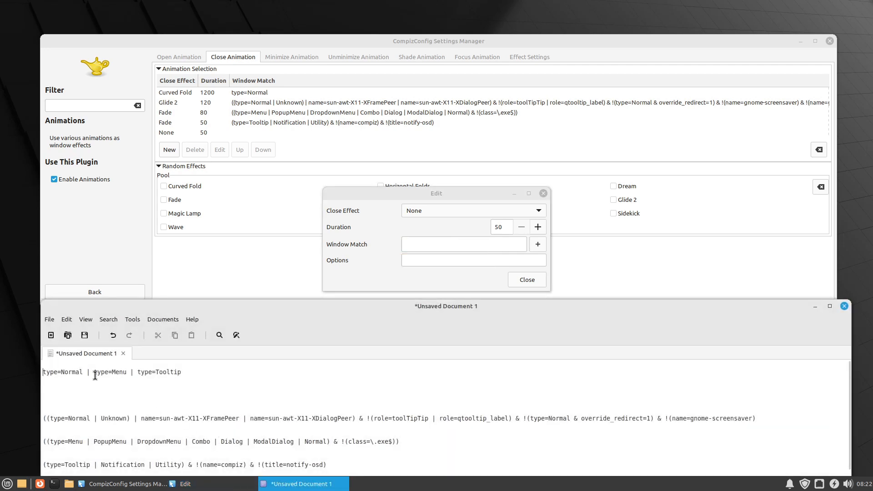
drag(93, 372, 126, 372)
middle_click(452, 242)
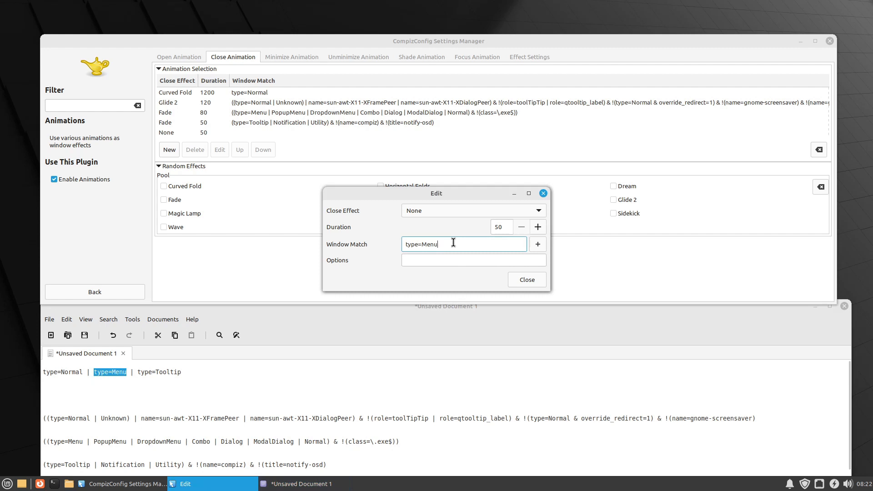
Set the "type=Menu" close animation's effect to Wave with a duration of 1200 and close the editing dialog
click(435, 209)
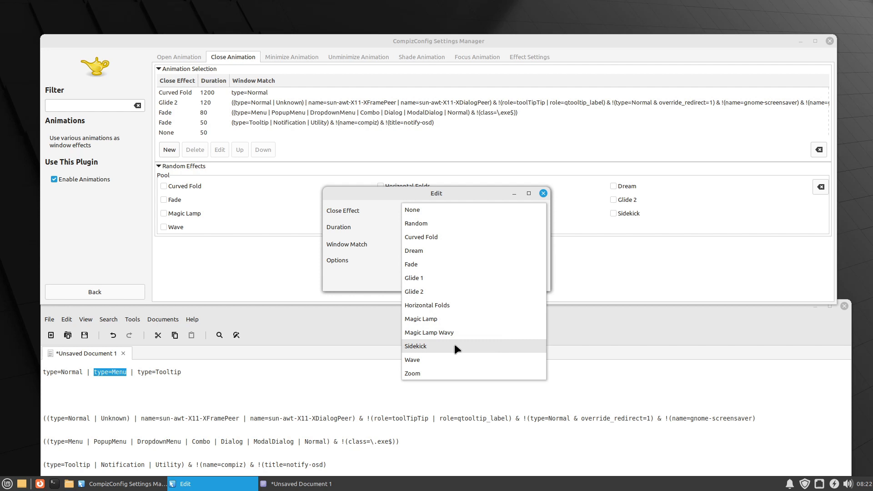
click(447, 357)
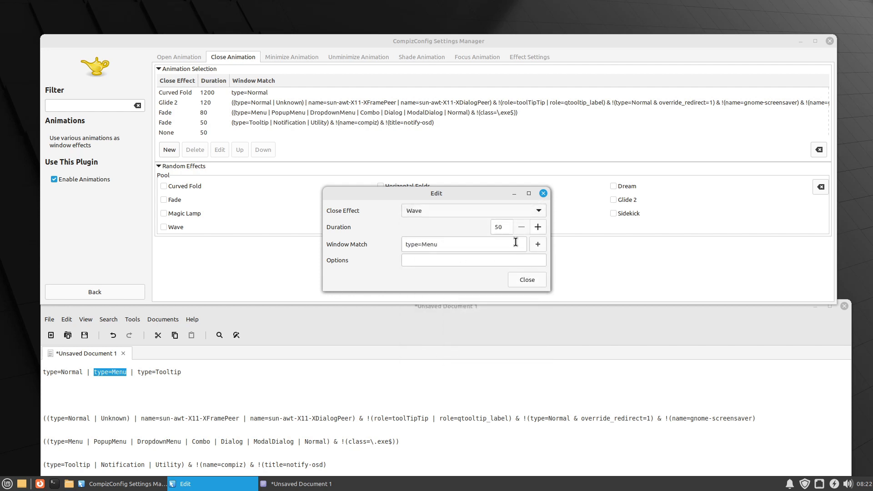
double_click(500, 227)
text(12)
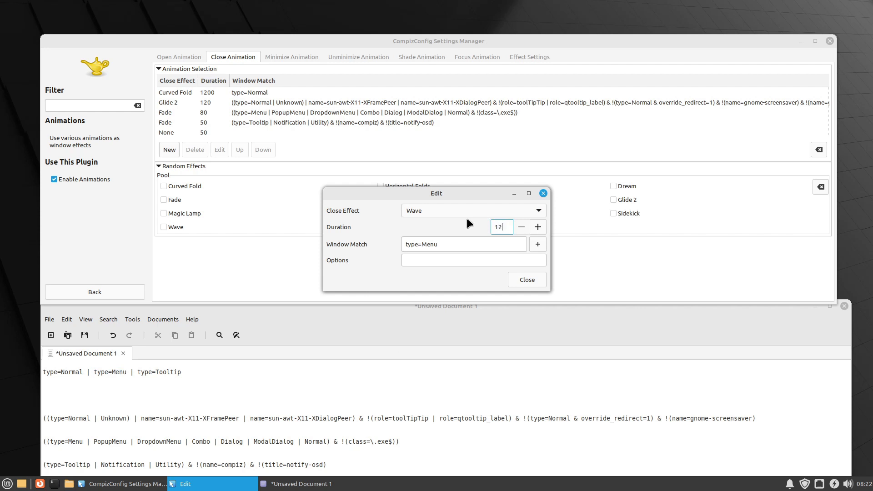
text(00)
click(529, 280)
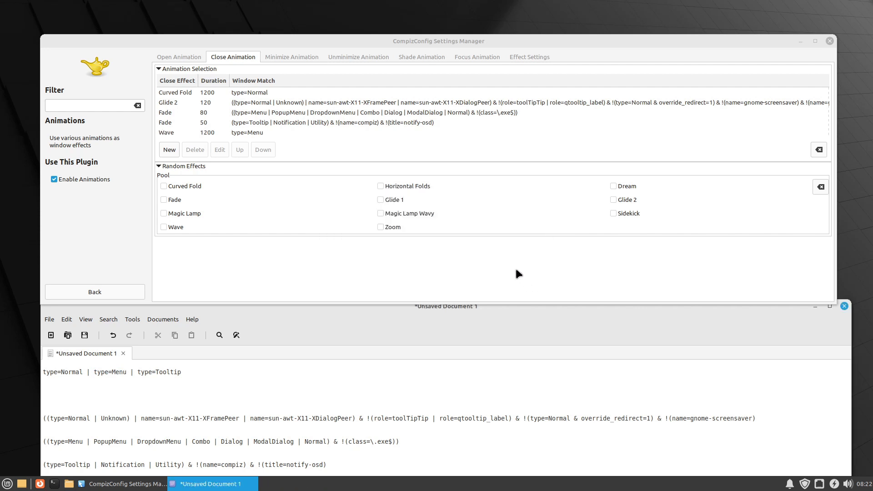
Move the Wave entry to the top of the close animation list, above Curved Fold
click(259, 132)
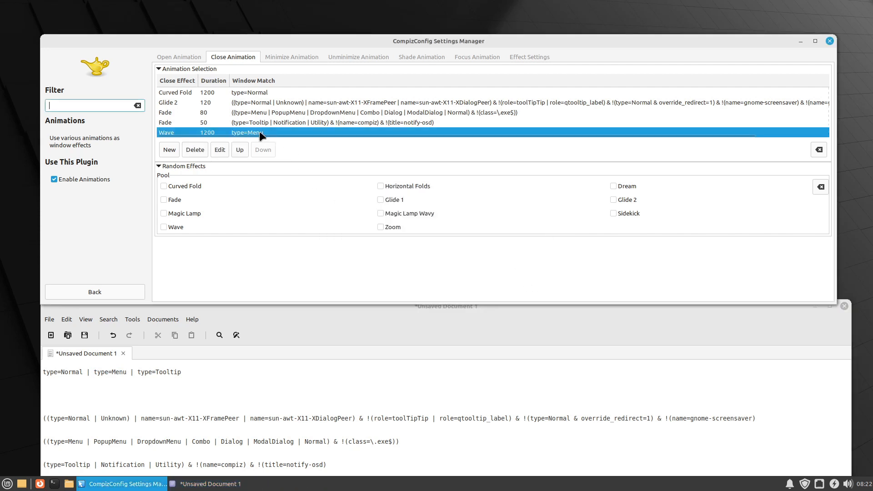
click(241, 149)
click(240, 150)
click(240, 150)
click(240, 150)
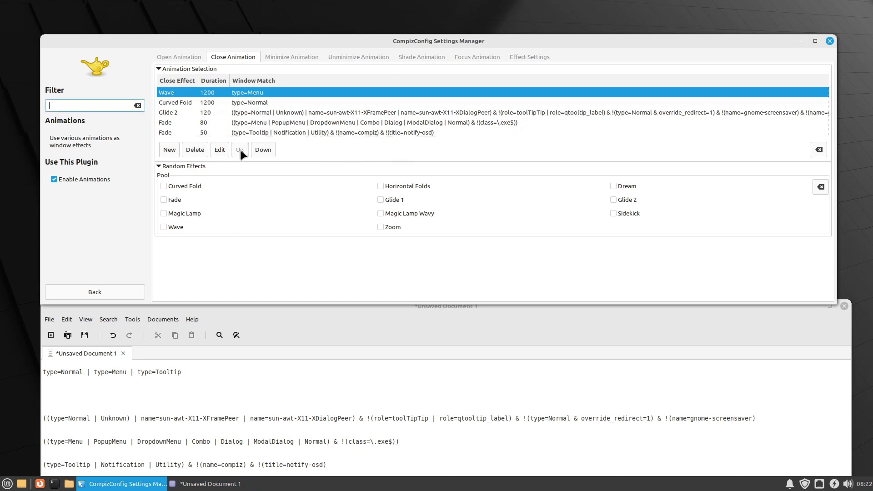
click(262, 102)
click(262, 93)
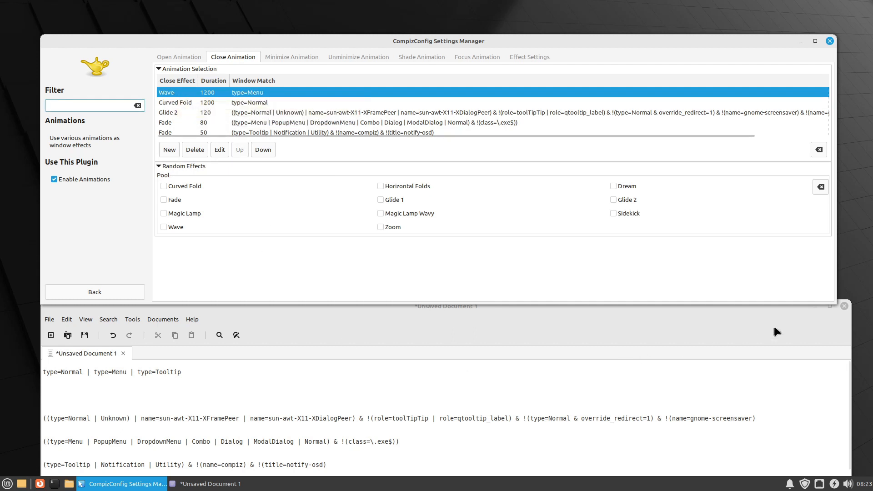
Minimize the text document and preview the close animations with a file manager window and the applications menu
click(815, 308)
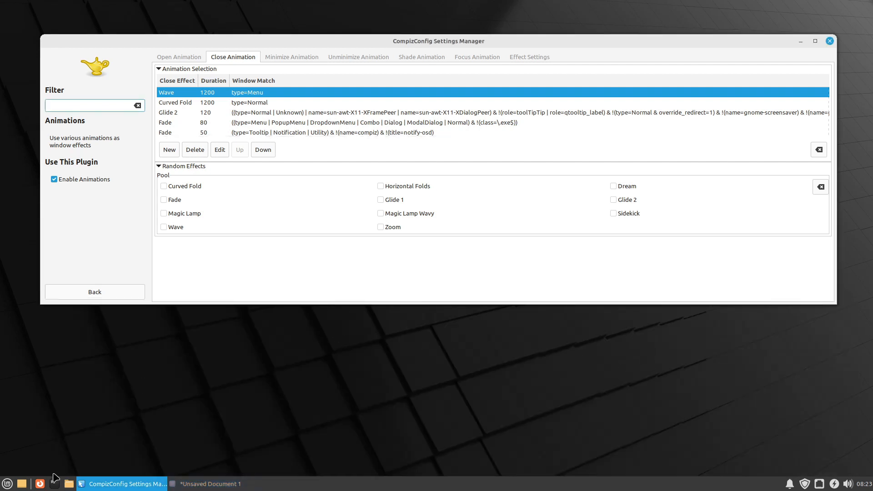
click(69, 484)
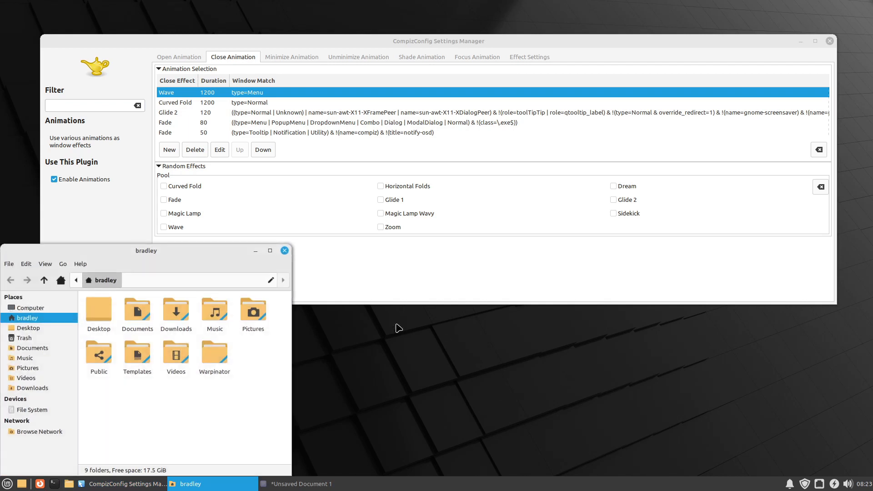
drag(212, 253, 593, 251)
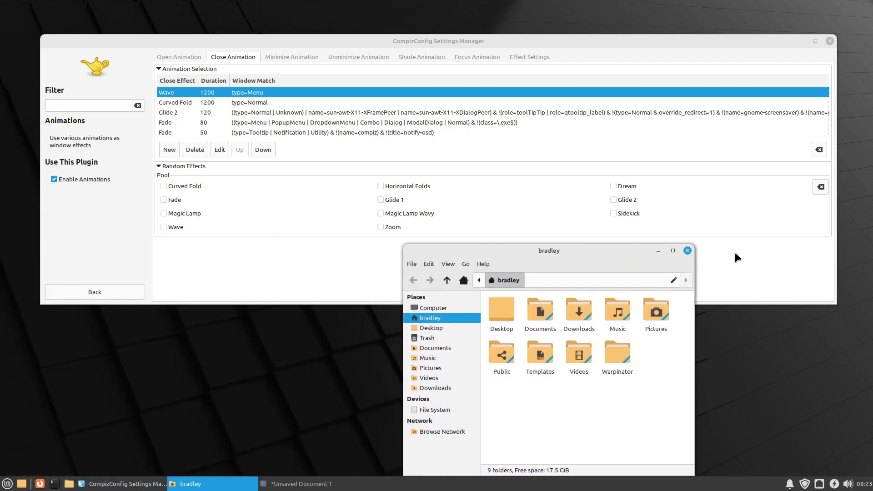
click(687, 250)
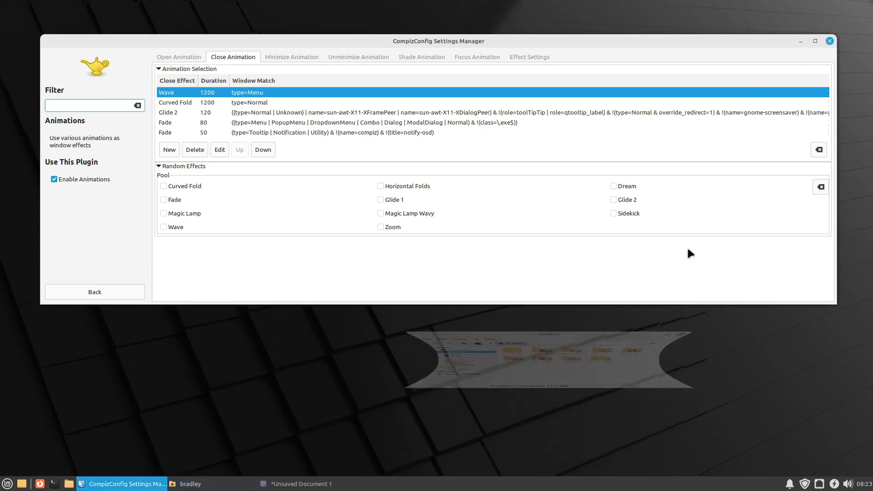
click(6, 484)
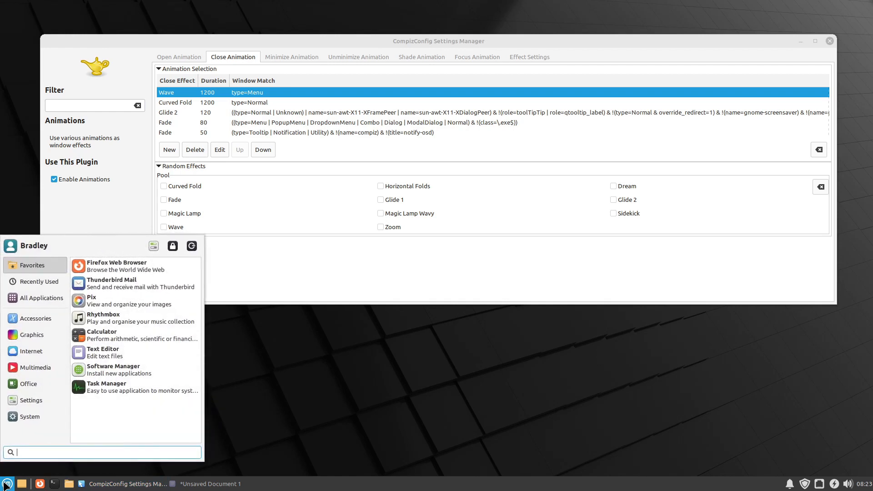
click(6, 483)
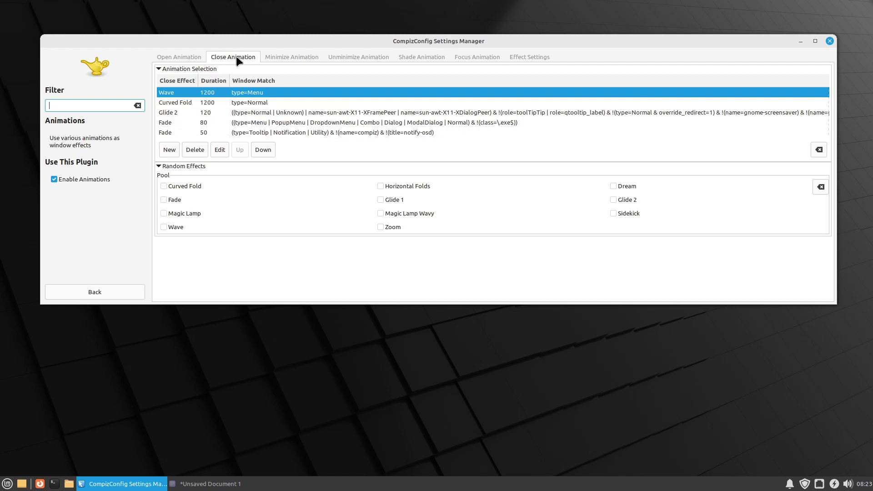
Add a new minimize animation and set its window match to "type=Normal", copied from the text document
click(288, 58)
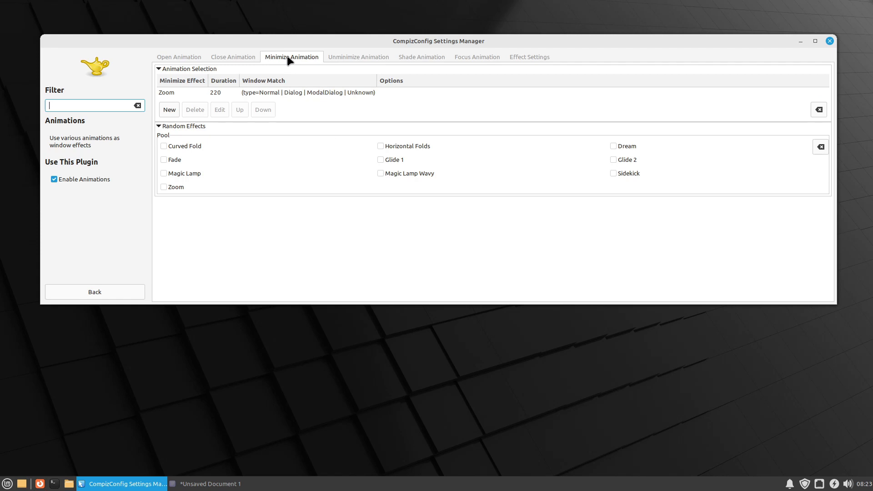
click(170, 110)
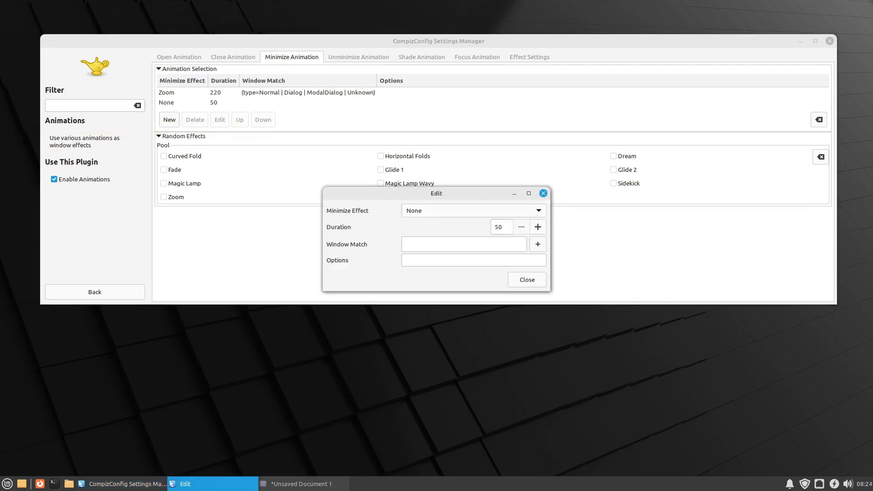
click(286, 484)
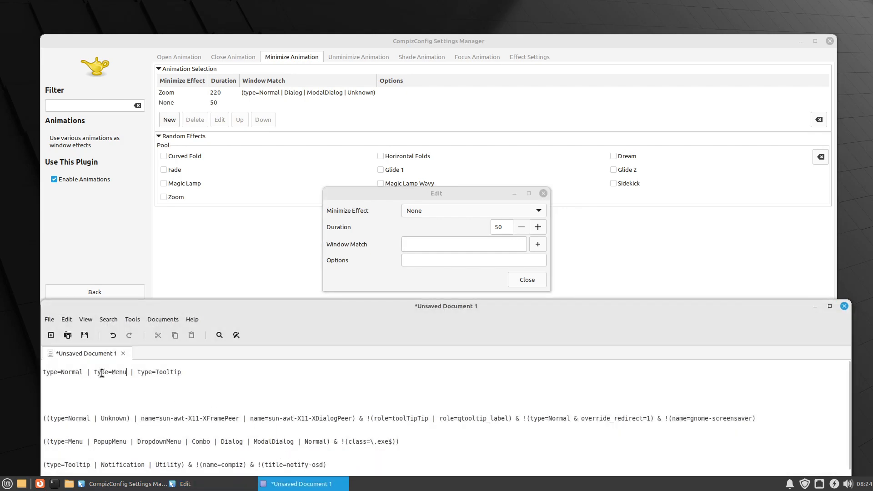
drag(82, 374, 42, 372)
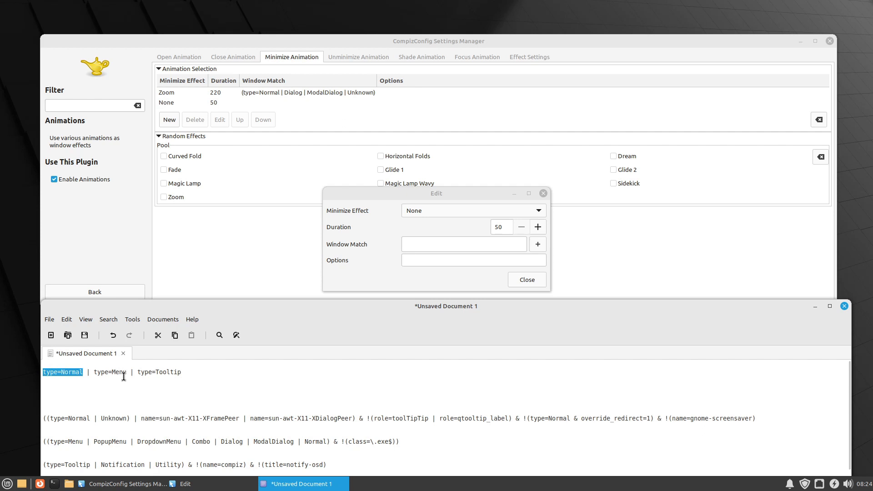
middle_click(421, 245)
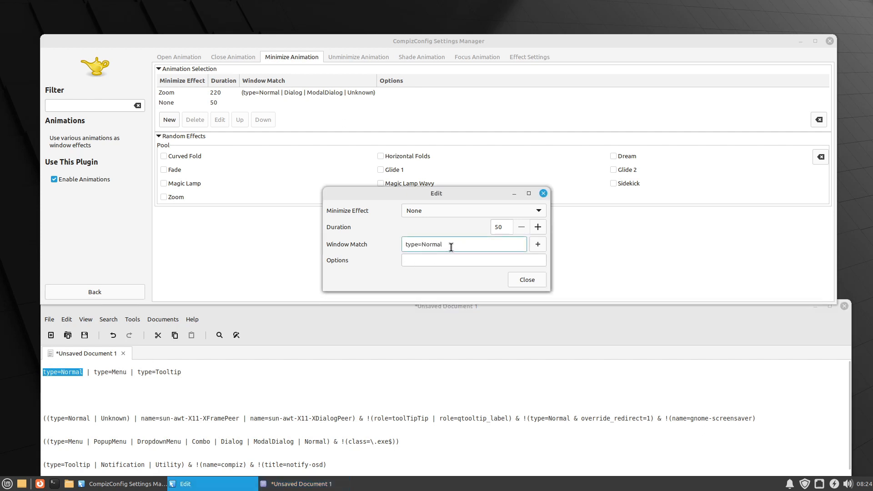
Set the new minimize animation's effect to Magic Lamp Wavy with a duration of 1200 and close the editing dialog
click(448, 210)
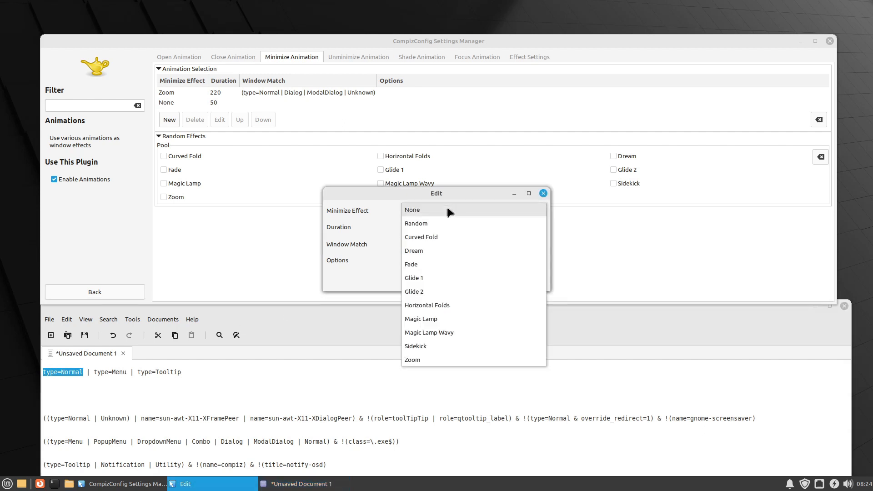
click(459, 333)
drag(504, 227, 476, 220)
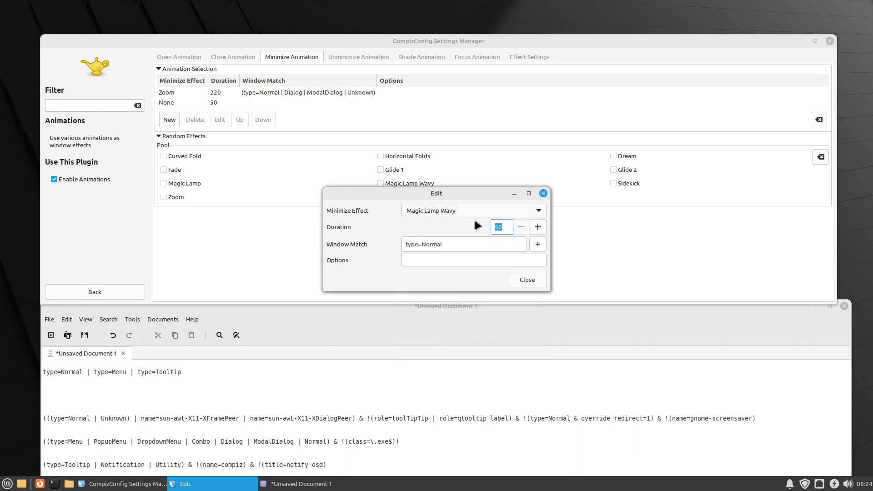
text(1200)
click(518, 278)
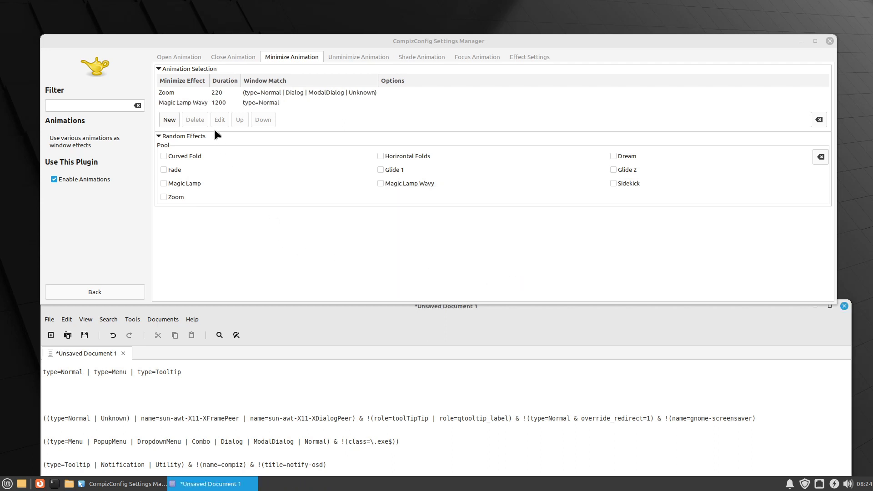
Move the Magic Lamp Wavy entry above Zoom in the minimize animation list
click(199, 103)
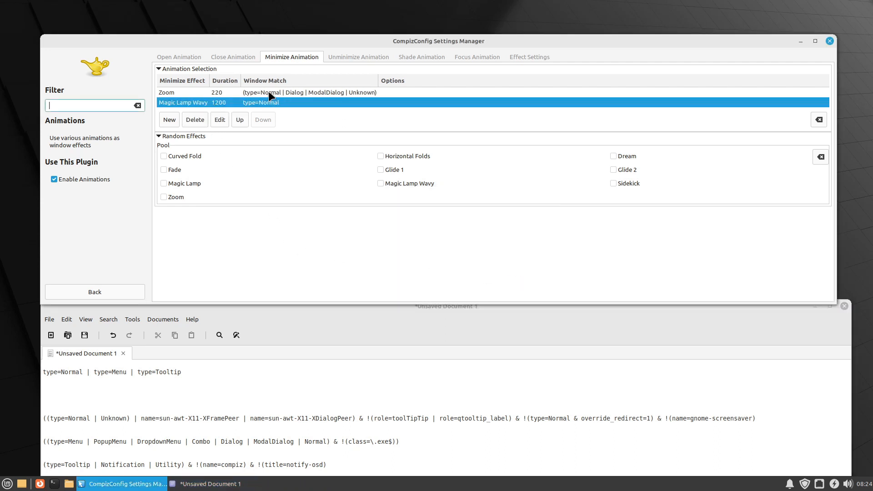
click(275, 92)
click(263, 103)
click(239, 119)
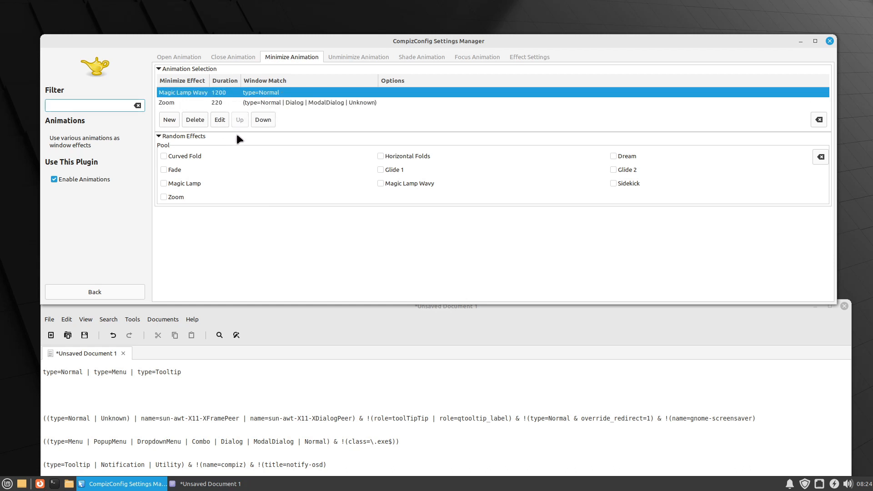
Preview the minimize animation with the text document and a new file manager window, and check the applications menu's open and close animations
click(794, 330)
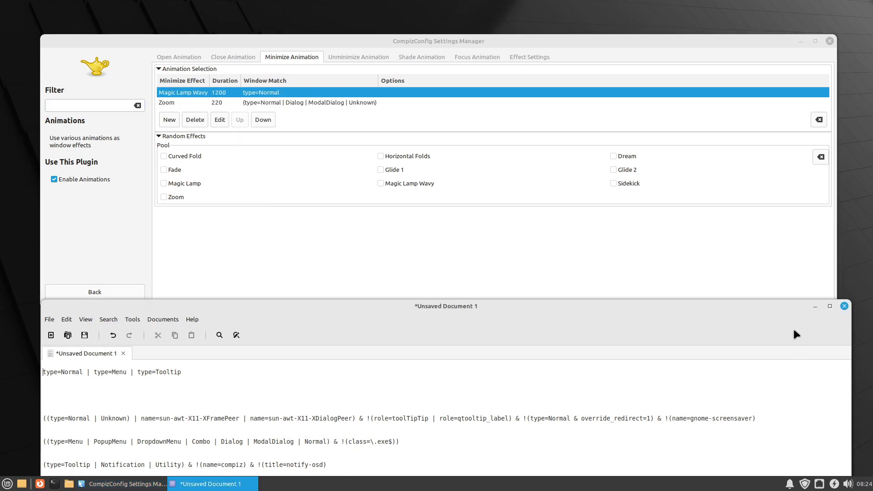
click(815, 309)
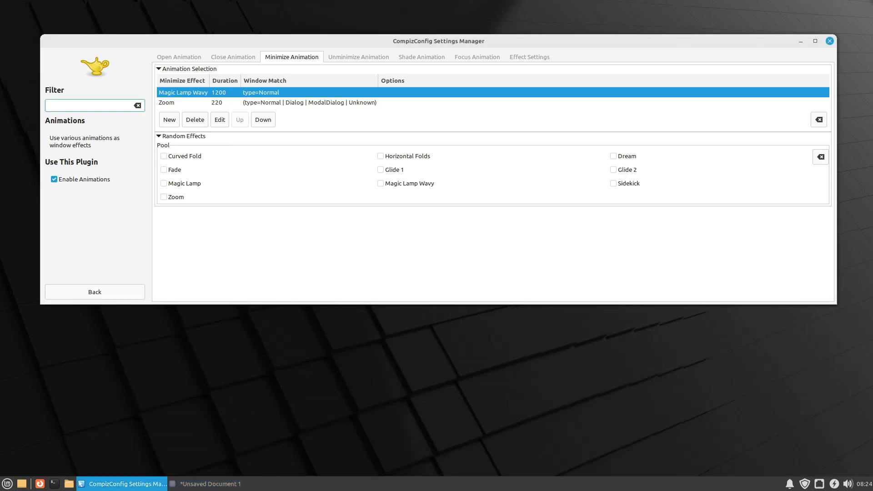
click(69, 485)
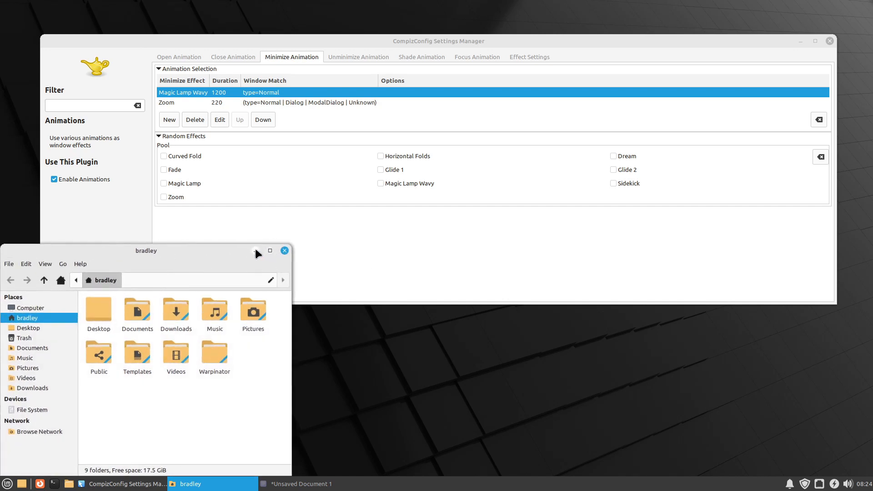
click(255, 251)
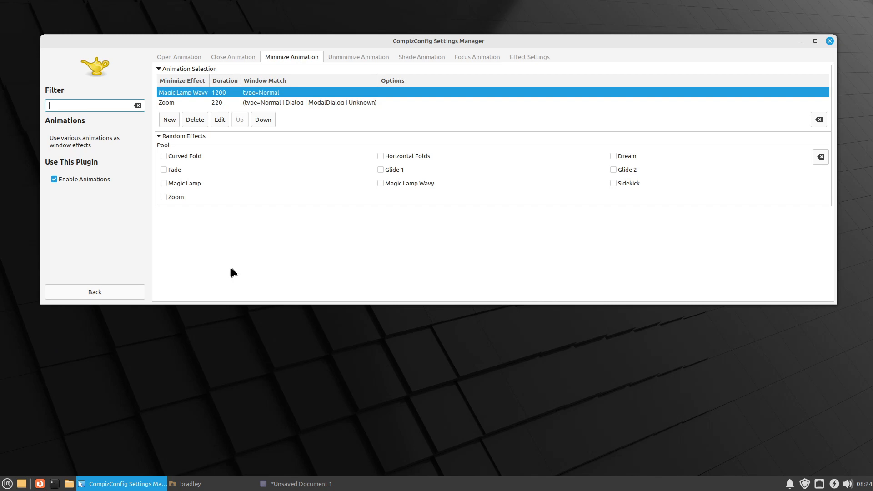
click(7, 484)
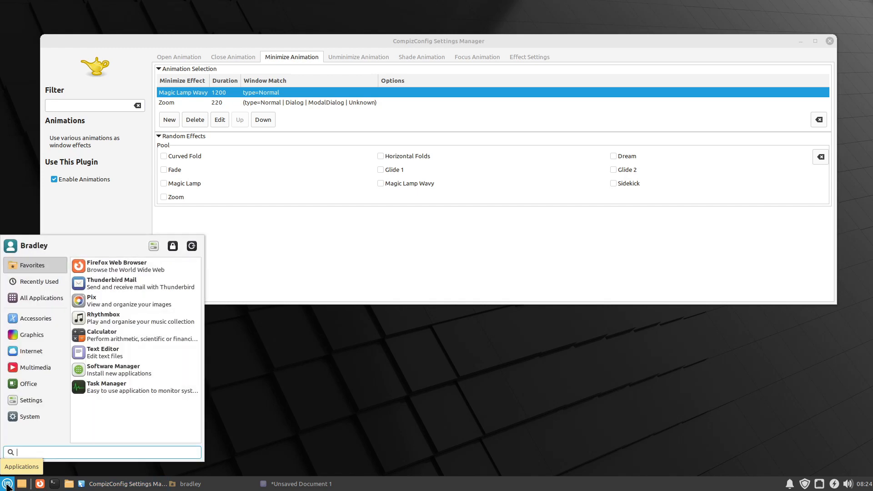
click(7, 484)
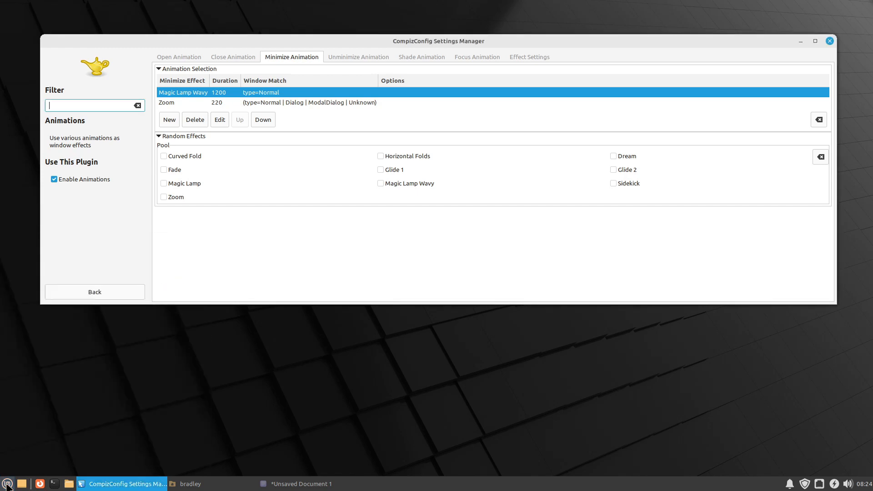
Show the unminimize animation settings and preview the current effect by restoring and minimizing the file manager window
click(216, 58)
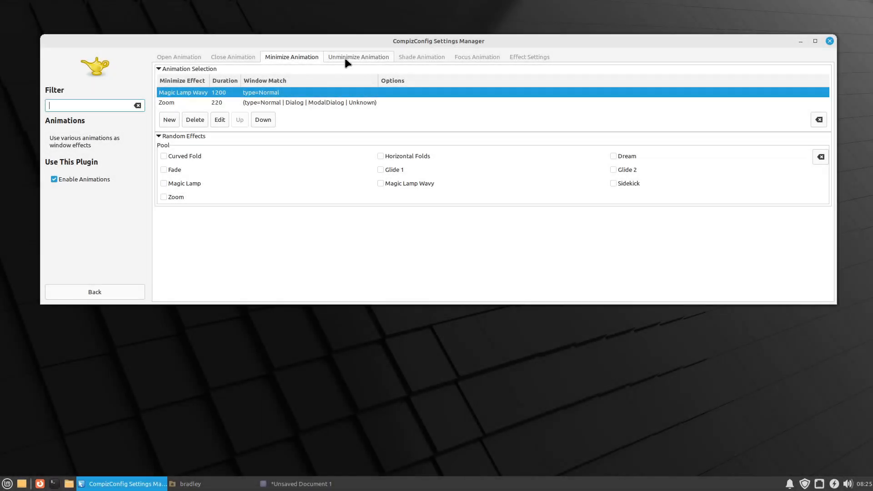
click(345, 58)
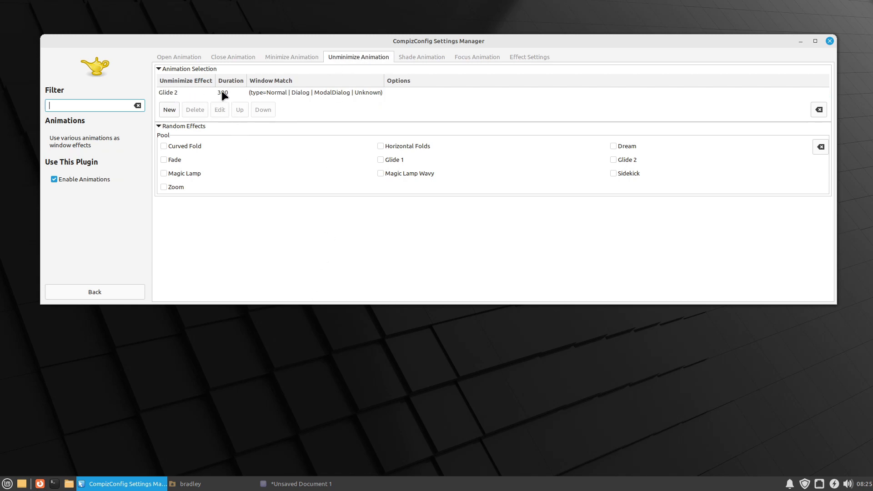
click(207, 488)
click(207, 488)
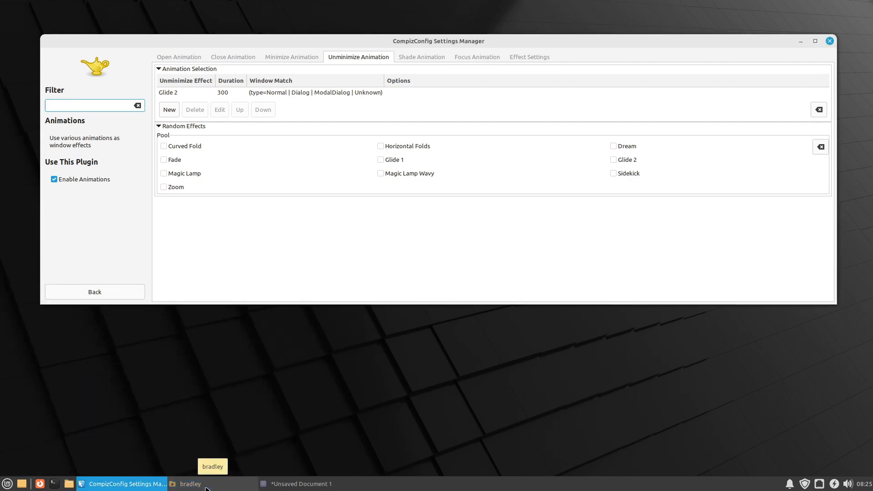
click(205, 487)
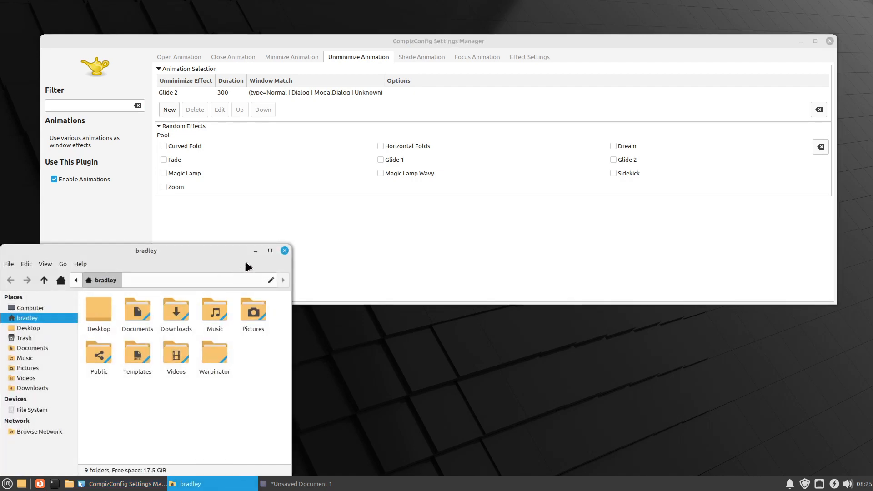
click(257, 250)
Set the duration of the Glide 2 unminimize animation to 3000
double_click(208, 93)
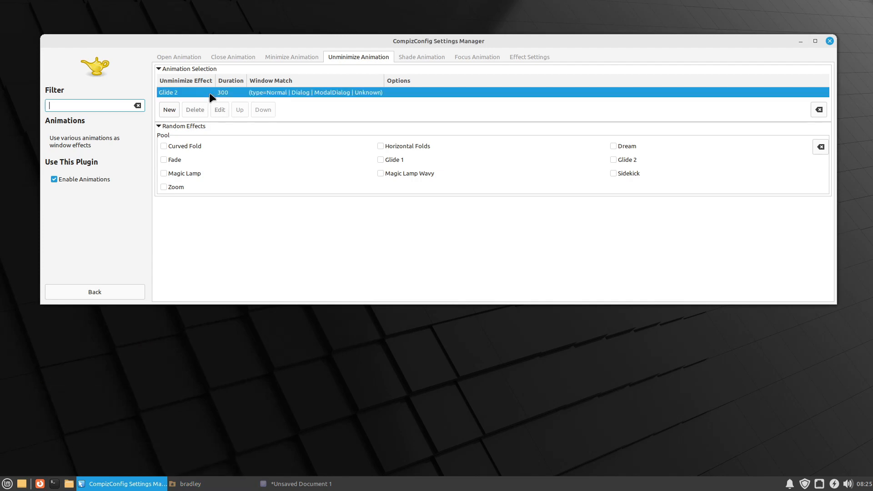
click(509, 227)
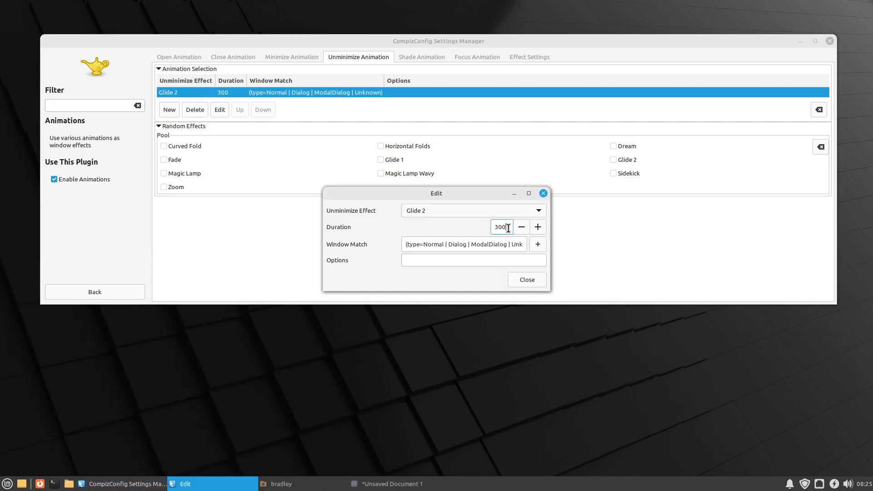
text(0)
click(527, 279)
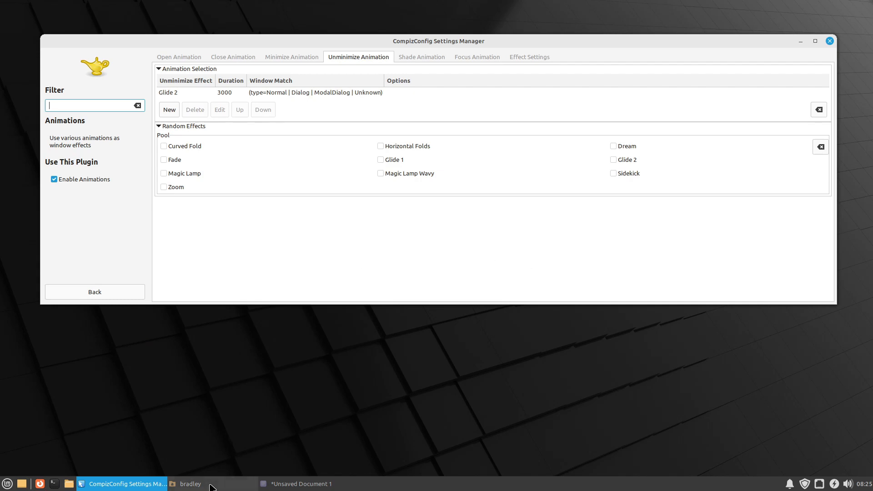
Preview the slowed unminimize animation by repeatedly restoring and minimizing the file manager window
click(212, 484)
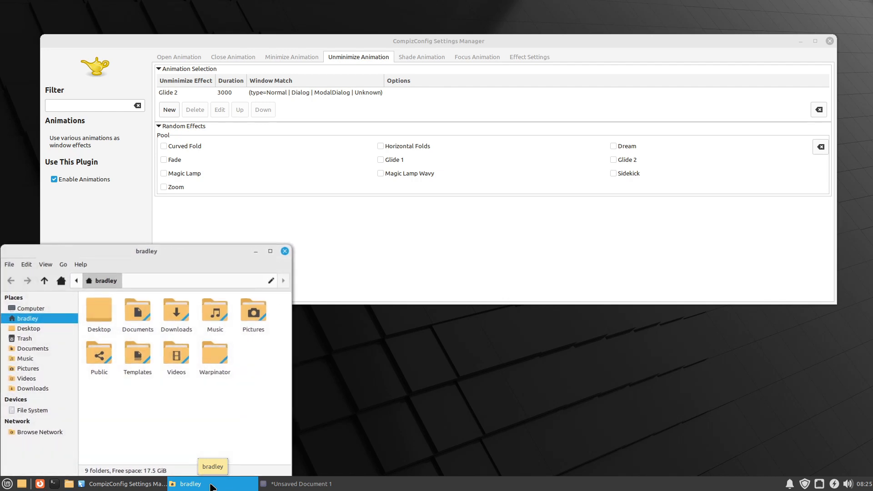
click(212, 486)
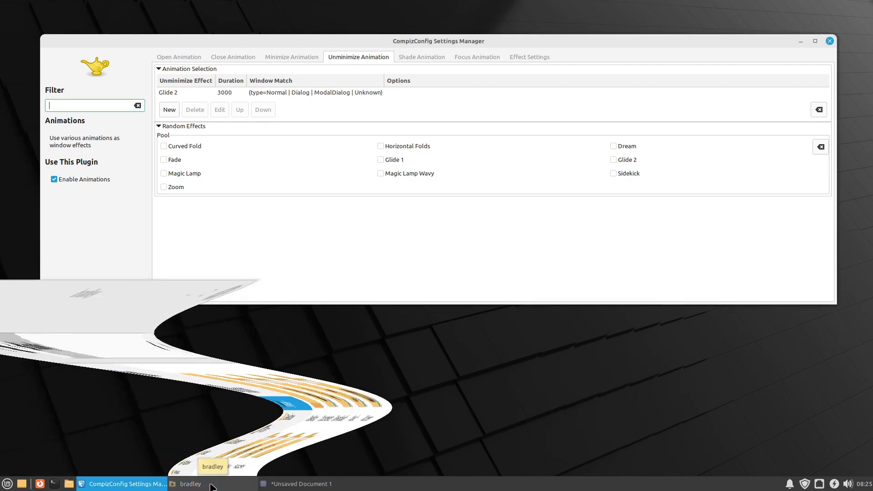
click(212, 486)
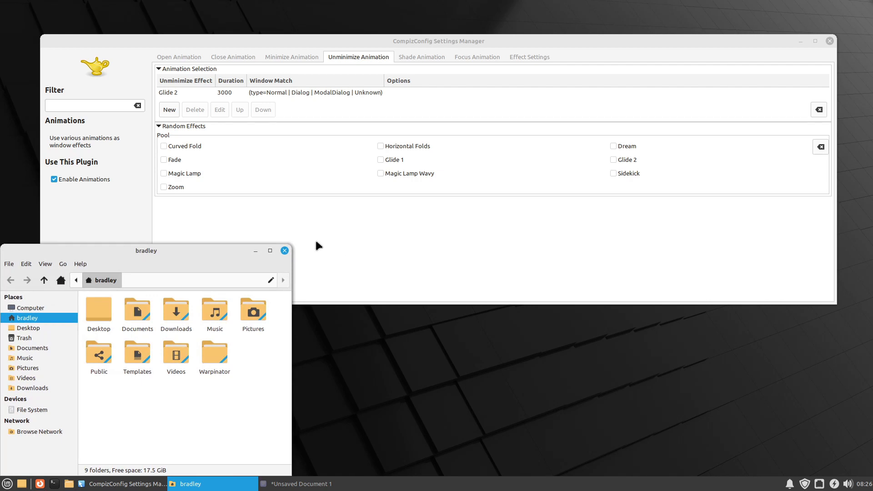
click(255, 251)
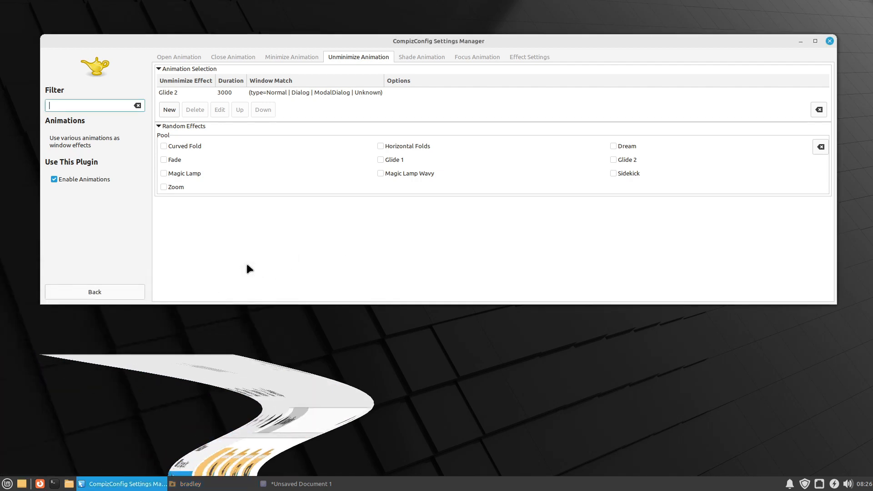
click(218, 483)
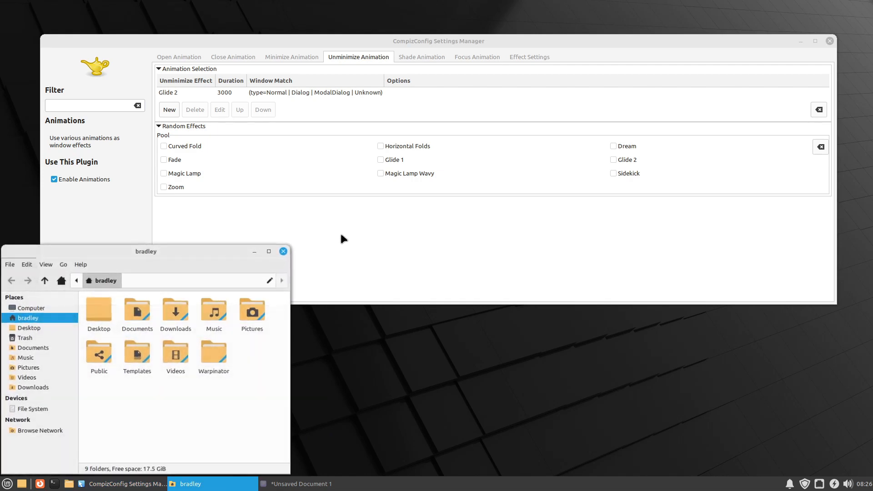
click(266, 95)
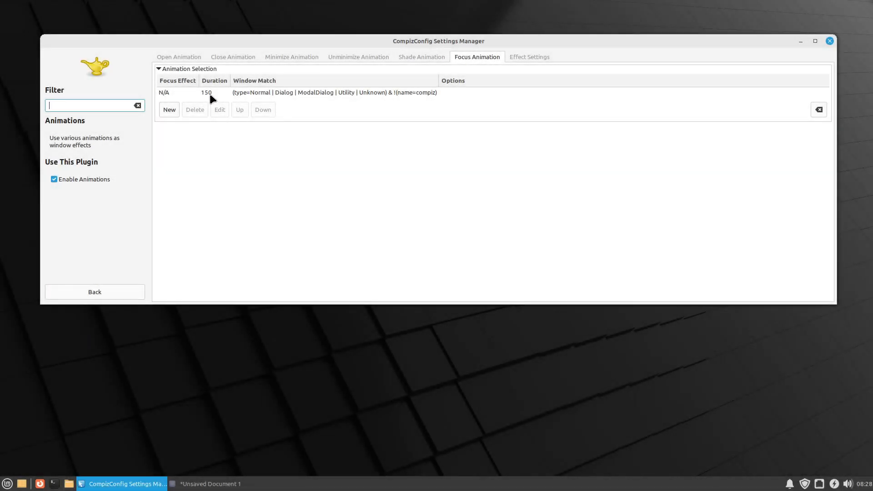
Set the focus animation's effect to Dodge with a duration of 1500 and close the editing dialog
double_click(209, 93)
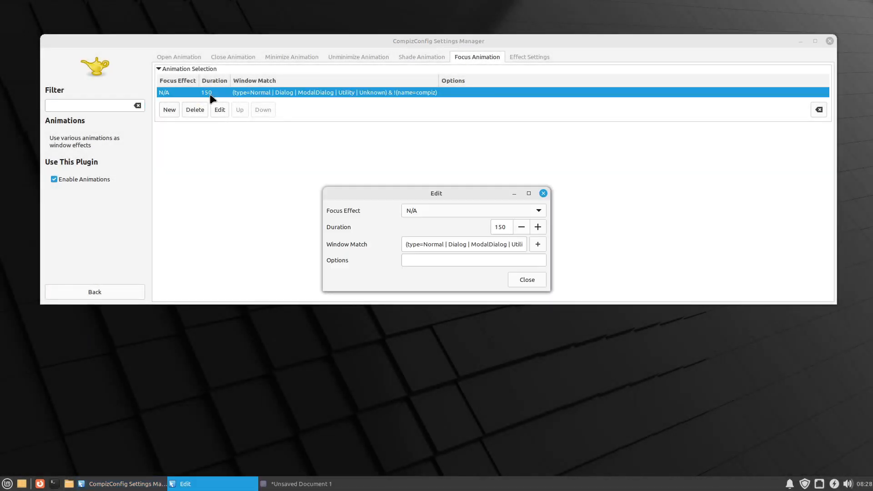
click(437, 207)
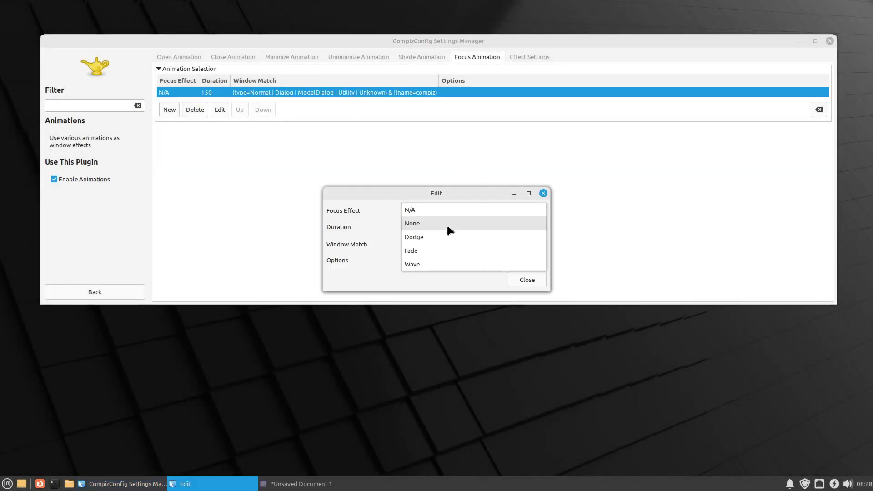
click(429, 237)
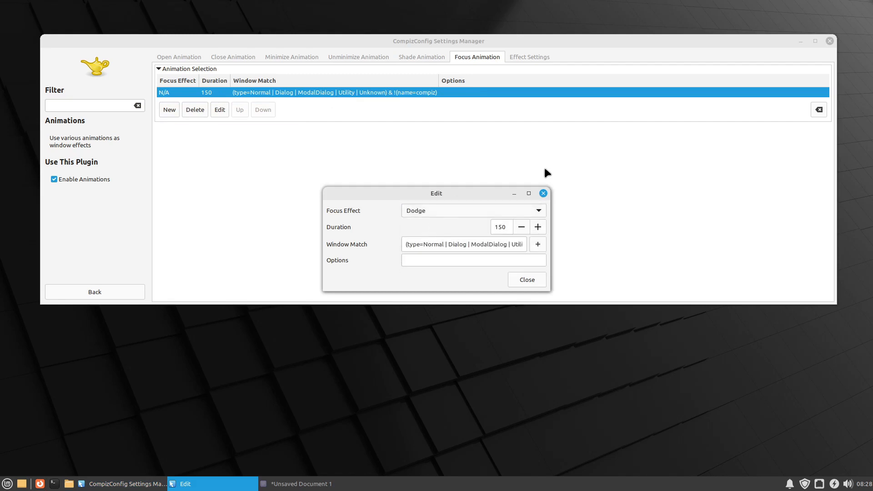
click(508, 227)
click(522, 277)
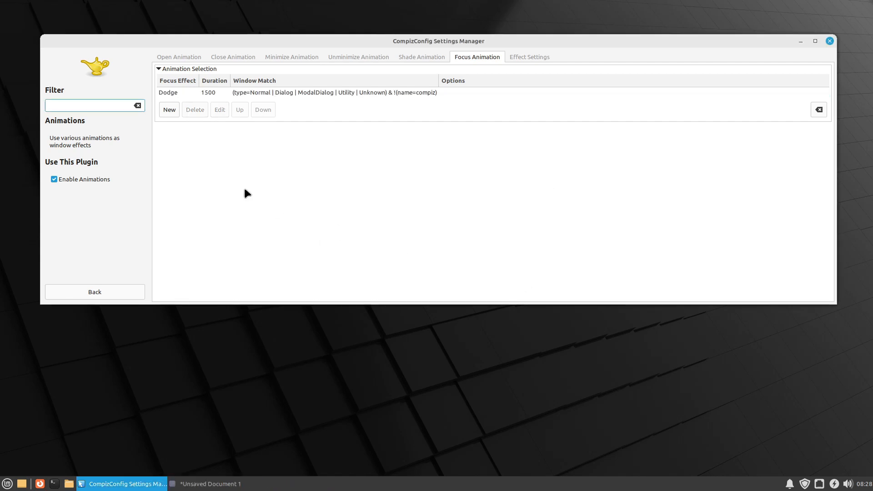
Open a terminal and a file manager window and overlap them on the desktop with the settings window minimized
click(55, 485)
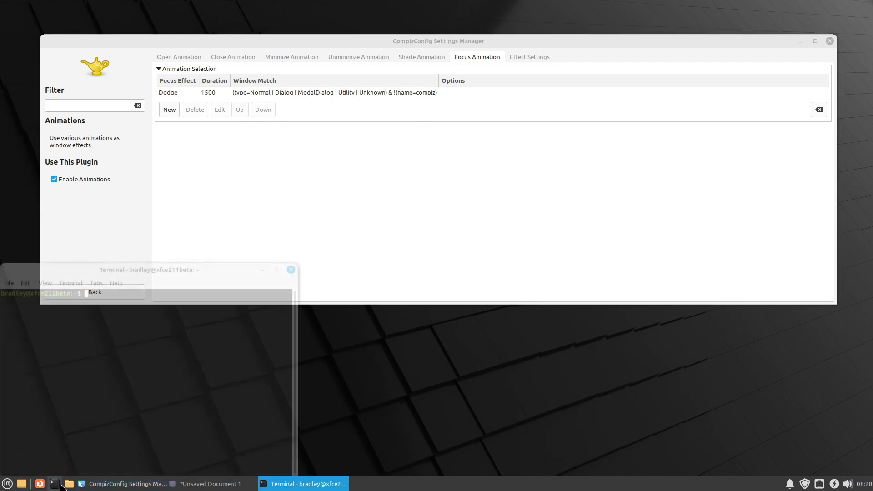
click(69, 484)
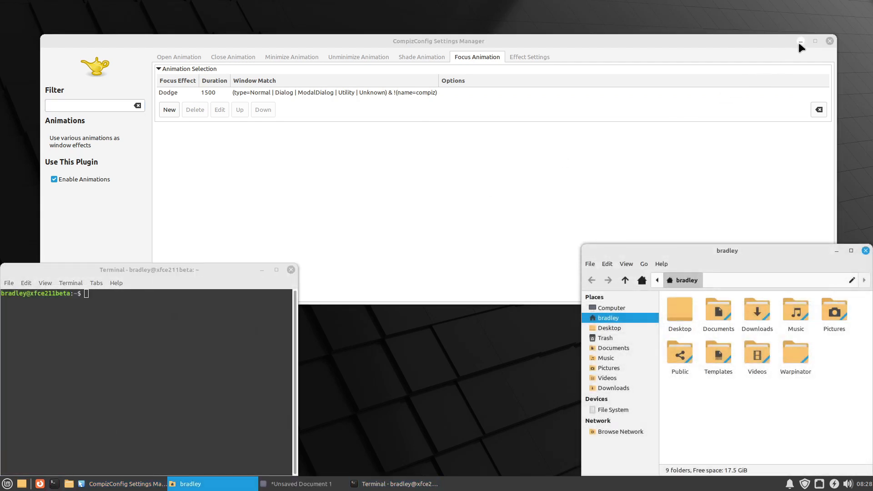
click(800, 41)
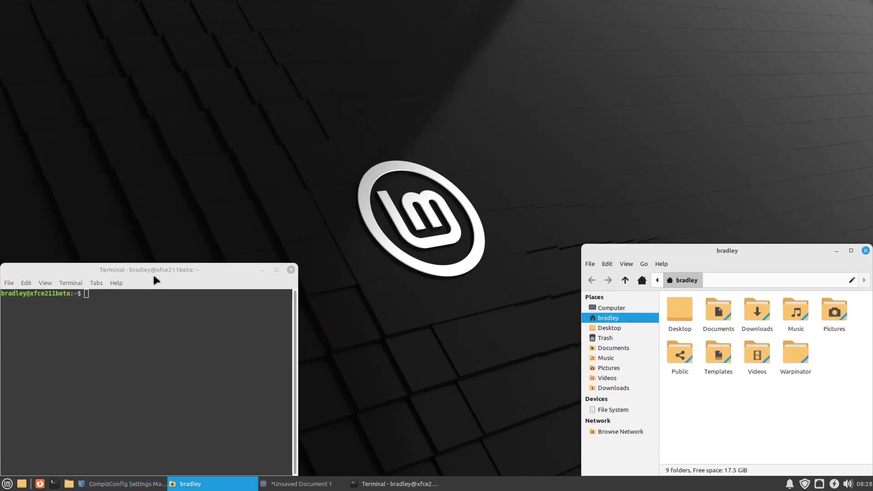
drag(154, 267, 264, 79)
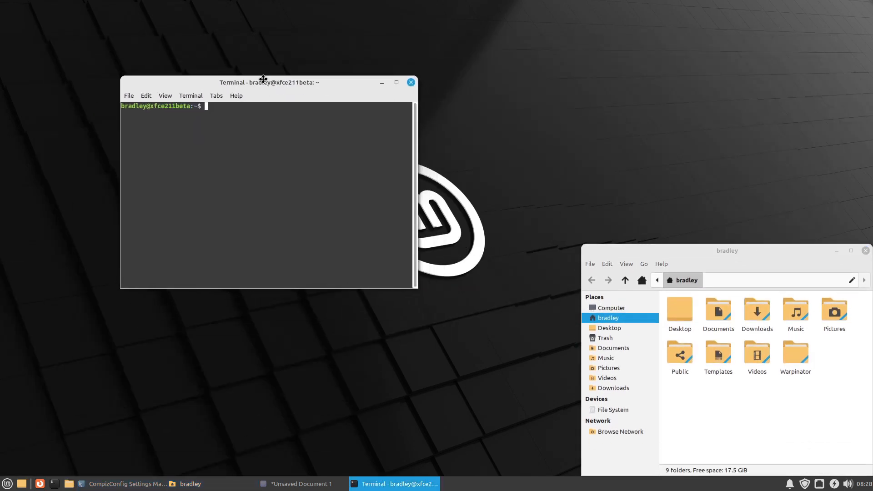
drag(748, 251, 470, 156)
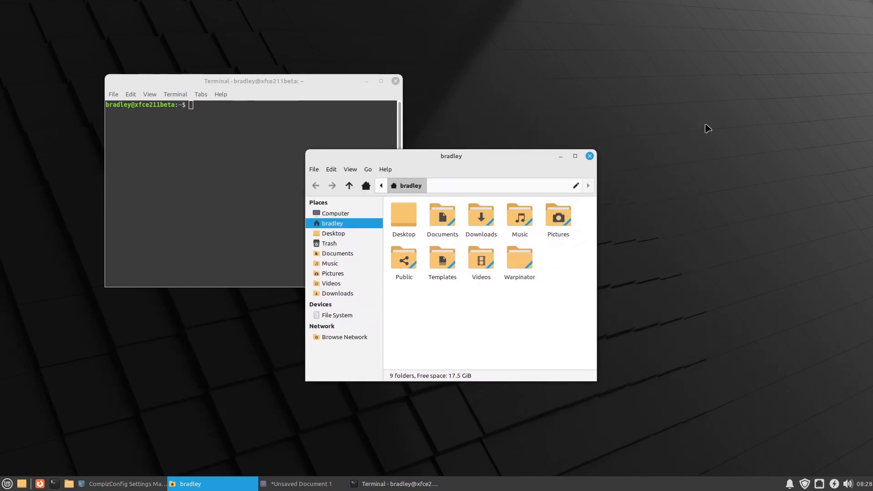
Preview the Dodge focus animation by switching between the overlapping terminal and file manager windows, and close both
click(208, 163)
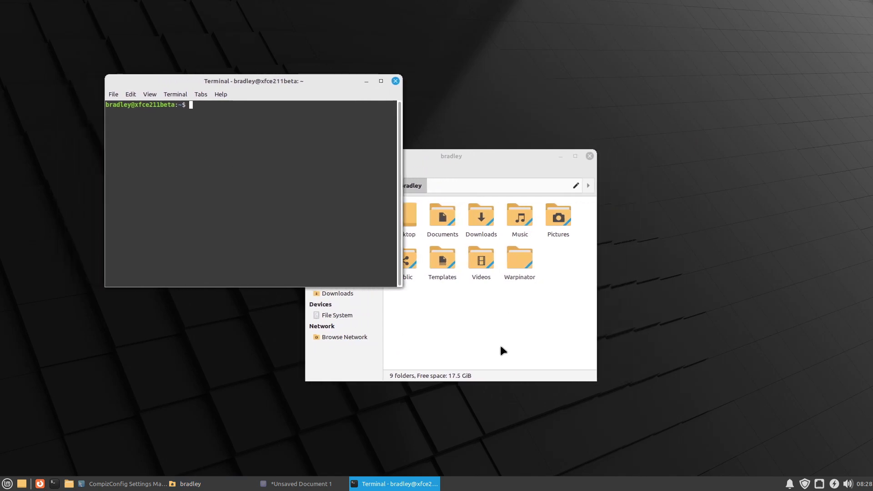
click(451, 330)
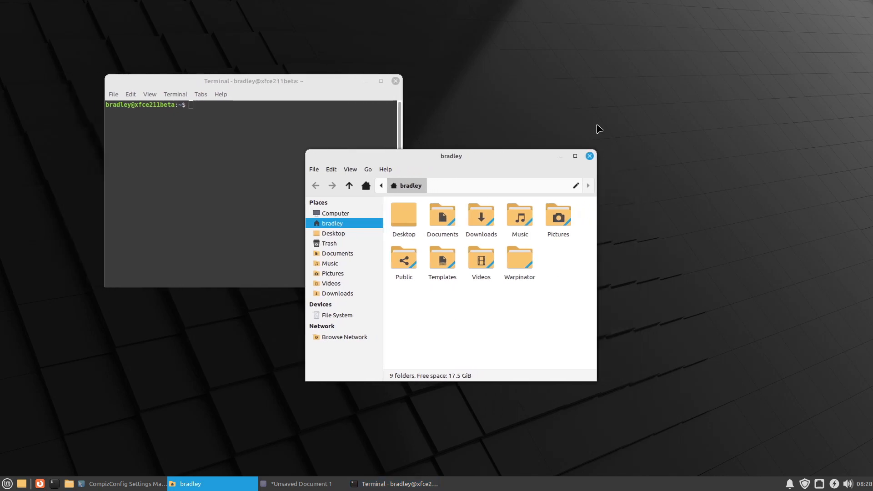
click(590, 156)
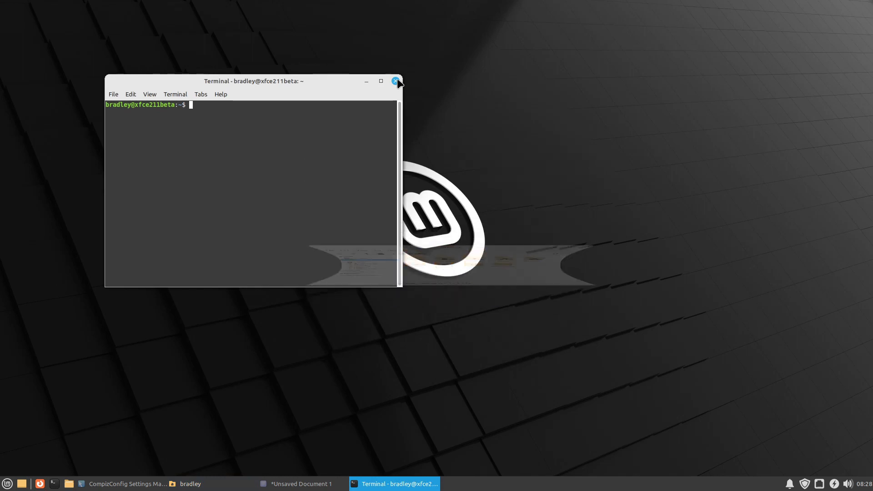
click(395, 81)
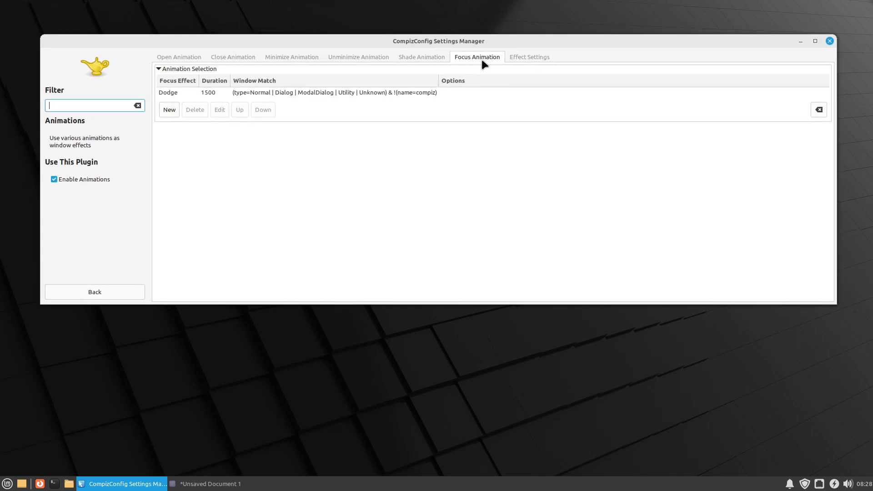
Review the per-effect options in the animation effect settings, such as Dodge, Glide, Horizontal Folds and Magic Lamp
click(523, 56)
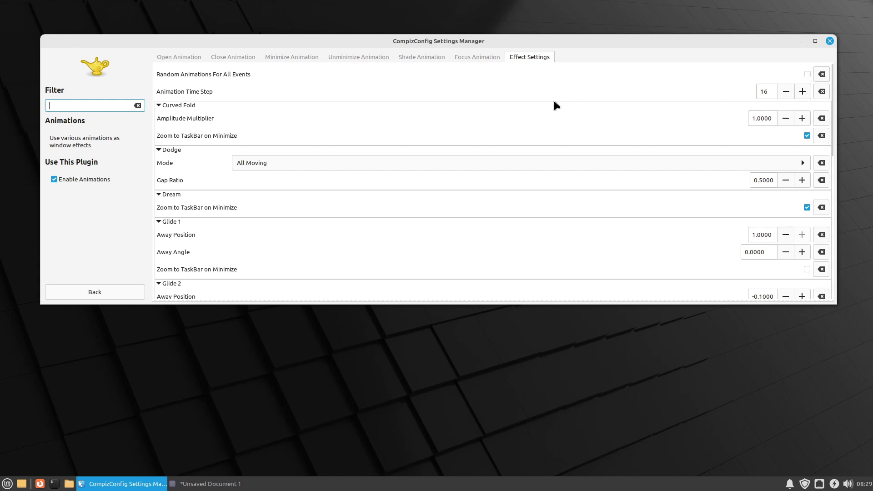
click(171, 151)
click(170, 152)
scroll(334, 221, down, 6)
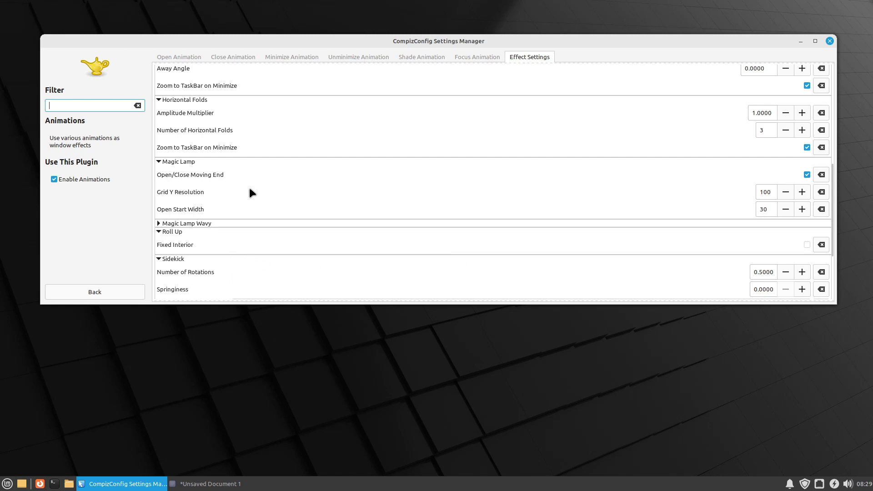
scroll(278, 179, up, 3)
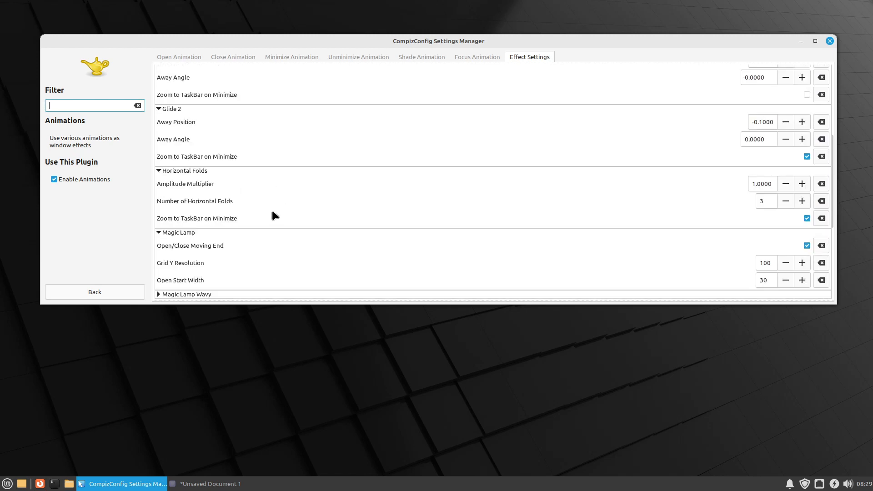
scroll(272, 208, up, 3)
scroll(271, 210, up, 3)
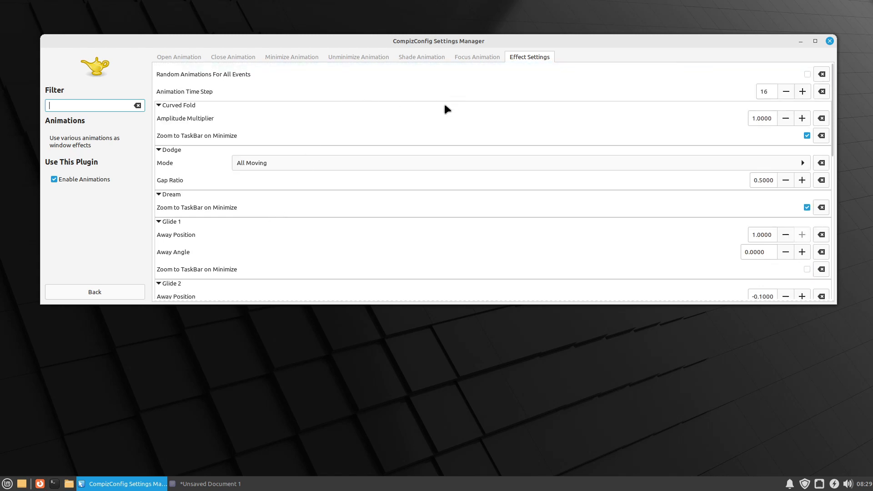
Add Sidekick to the random effects pool for the open animation
click(188, 58)
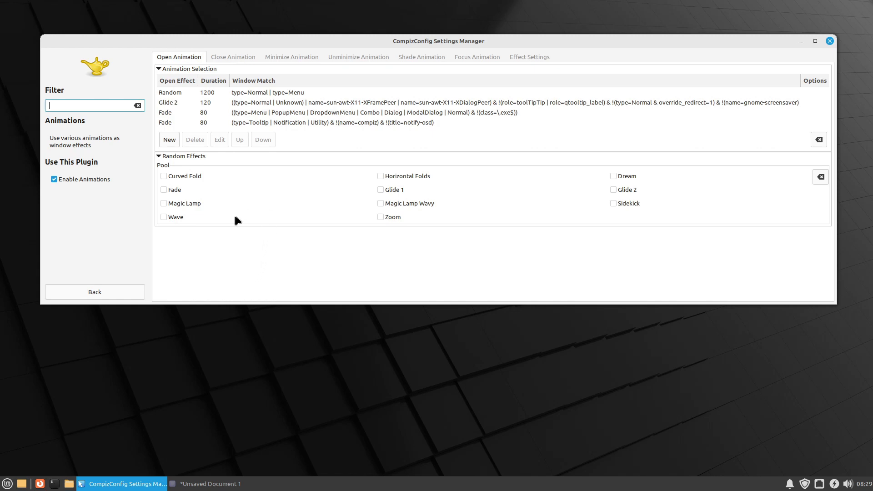
click(178, 93)
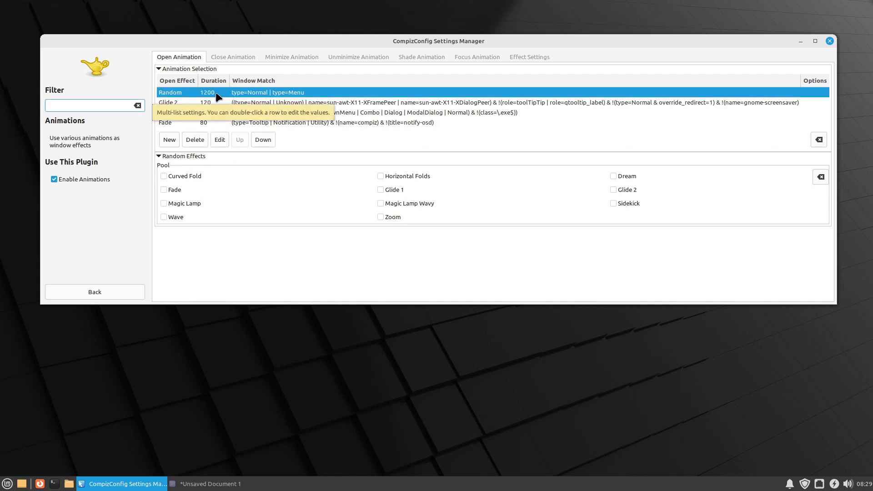
click(614, 204)
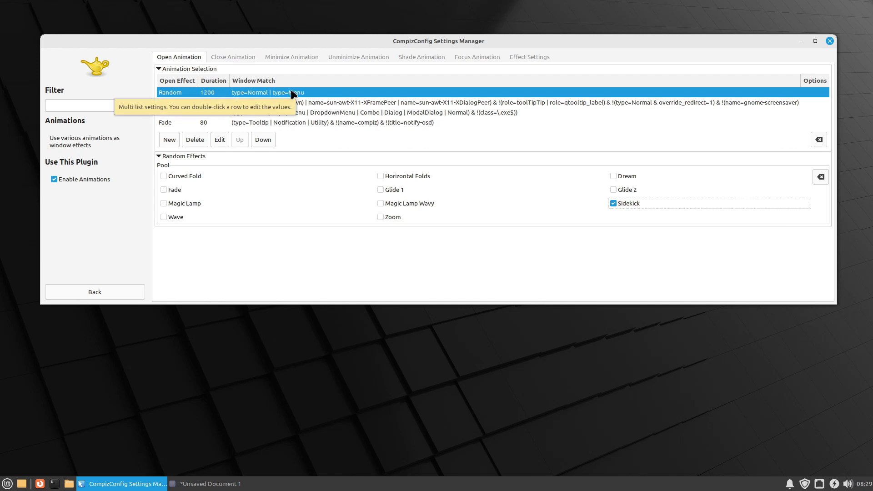
Open the About Me profile window (Mugshot) and place it on the empty desktop area below the settings window
click(7, 485)
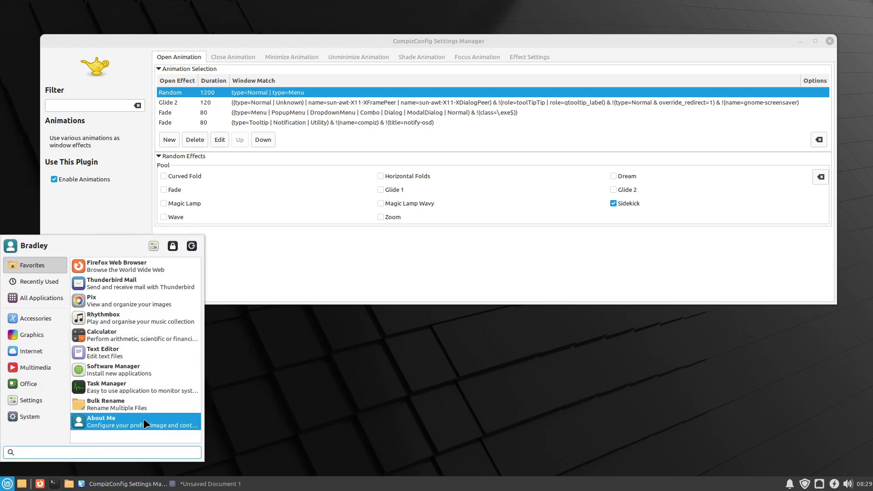
click(204, 434)
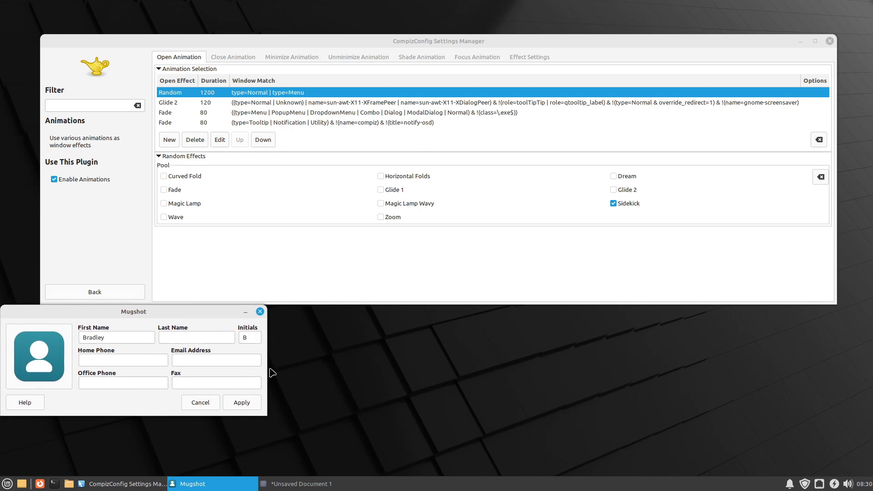
drag(177, 318, 341, 340)
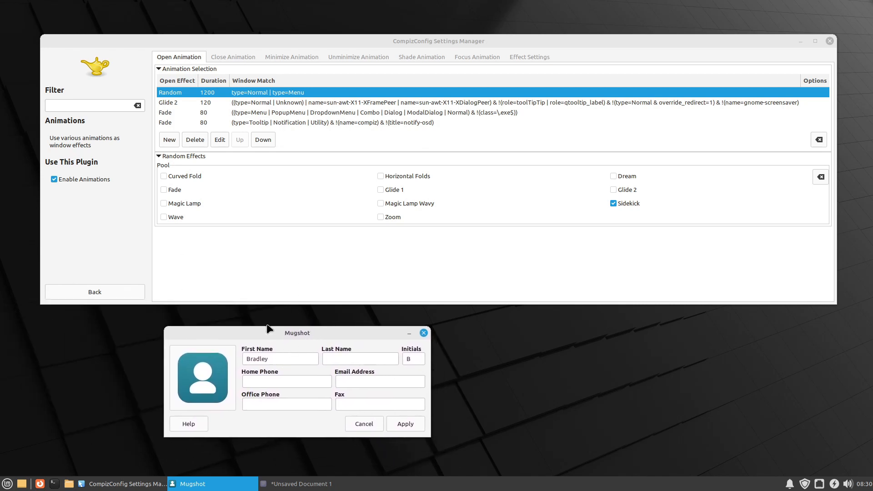
Create a new open animation entry and grab the Mugshot window's title as the value of its window match
click(166, 141)
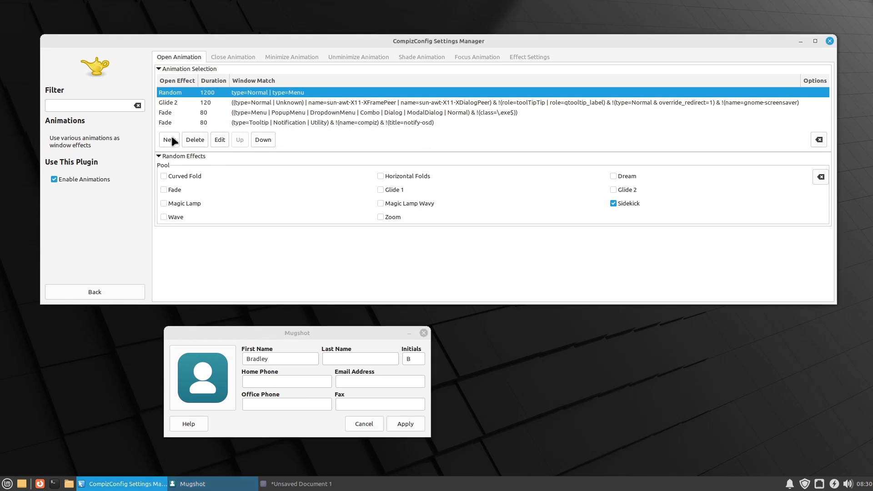
drag(471, 194, 702, 293)
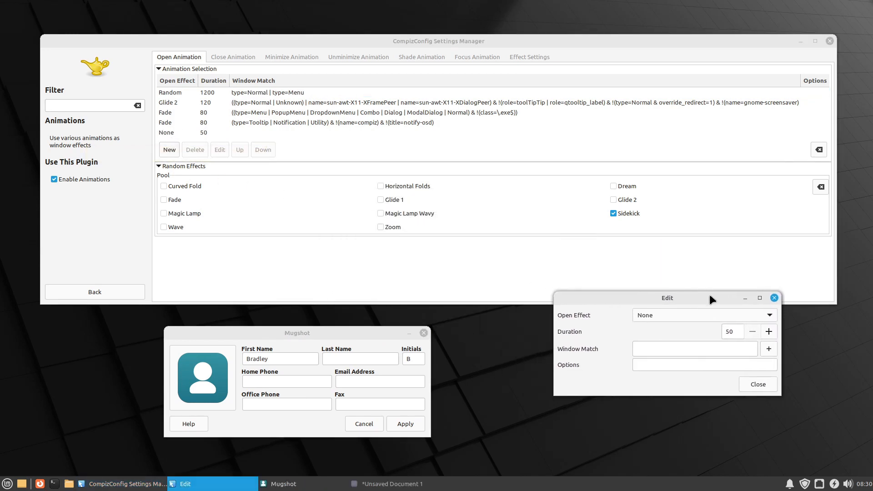
click(767, 349)
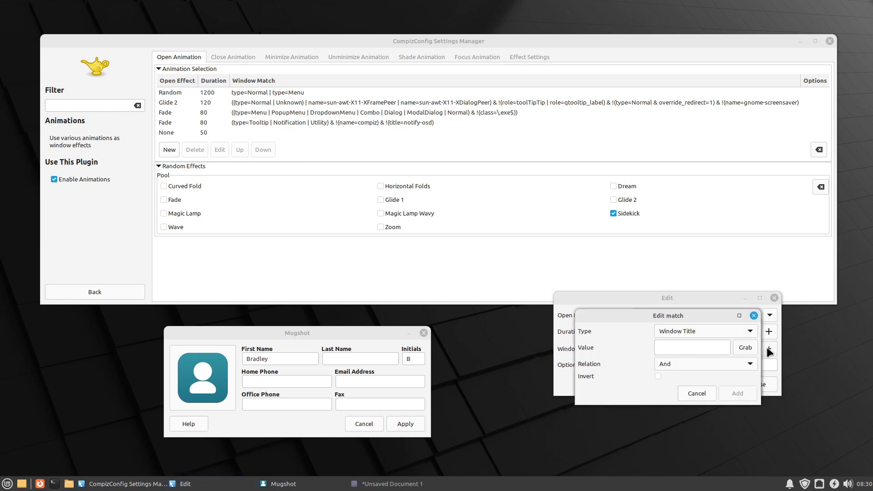
click(743, 347)
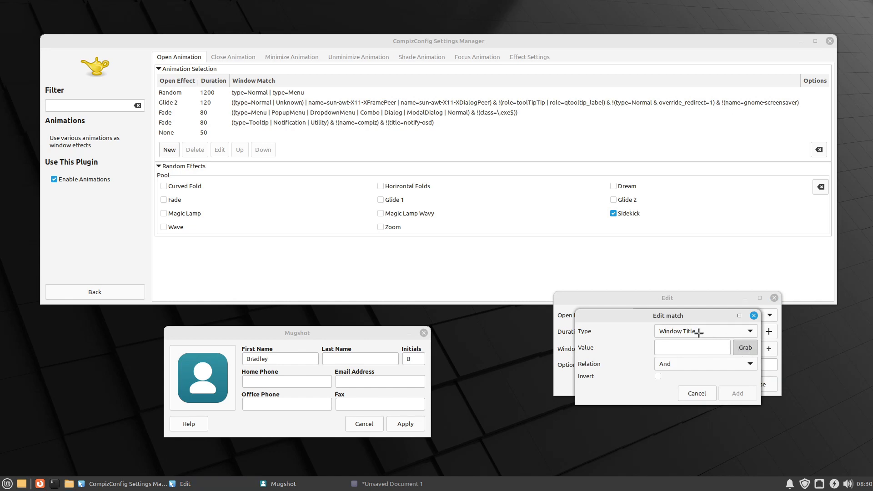
click(287, 416)
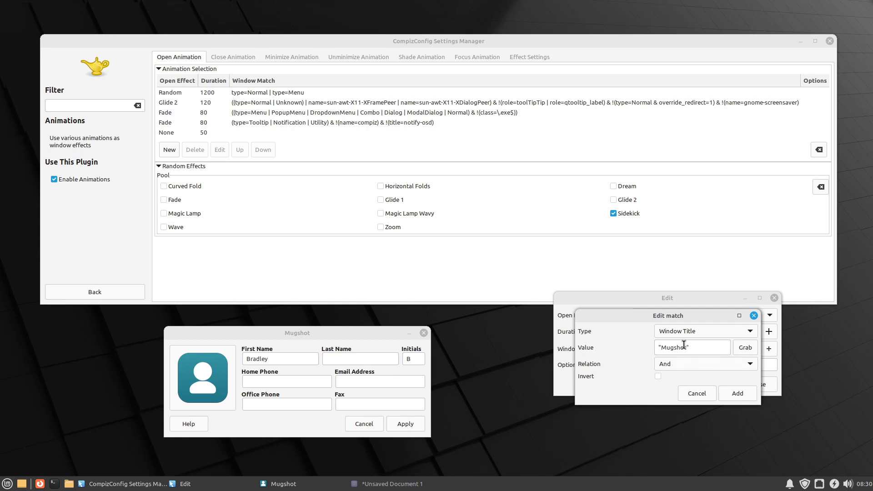
Change the match type to Window Name, grab Mugshot as its value in place of the title, and add the match
drag(692, 345, 635, 343)
key(BackSpace)
click(704, 328)
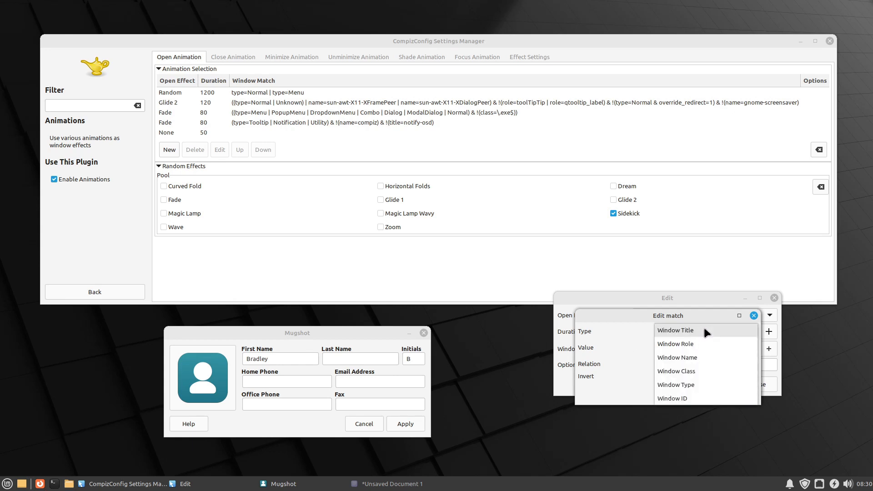
click(701, 355)
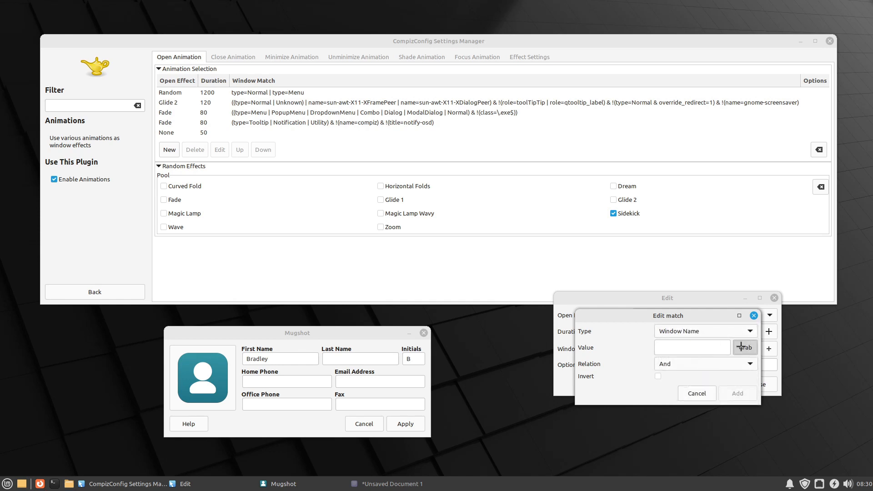
click(379, 383)
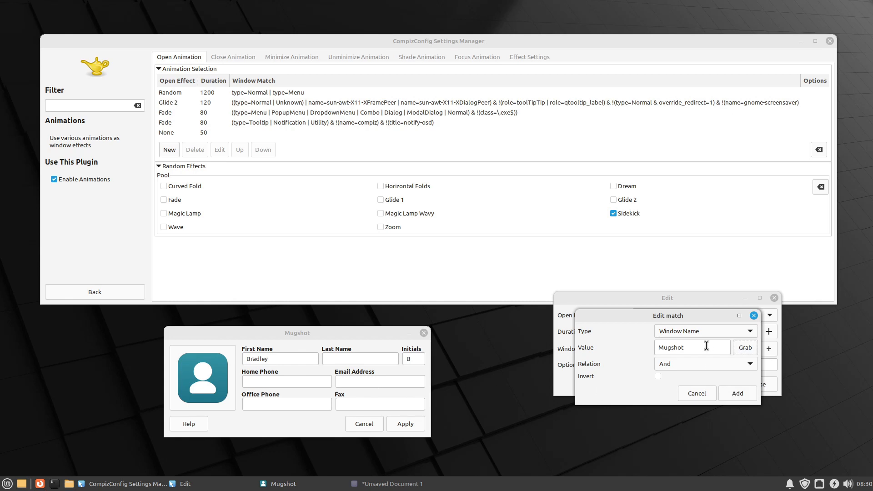
click(730, 393)
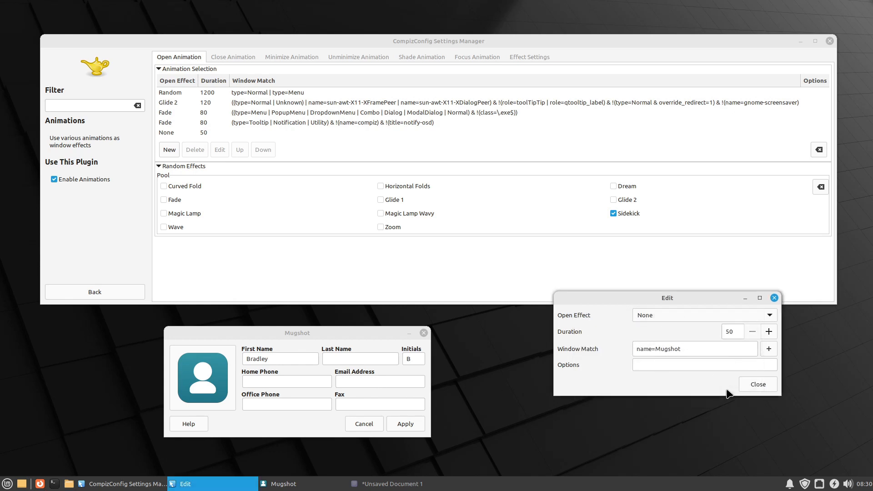
Set the Mugshot entry's open effect to Dream with a duration of 500 and close the editing dialog
triple_click(693, 351)
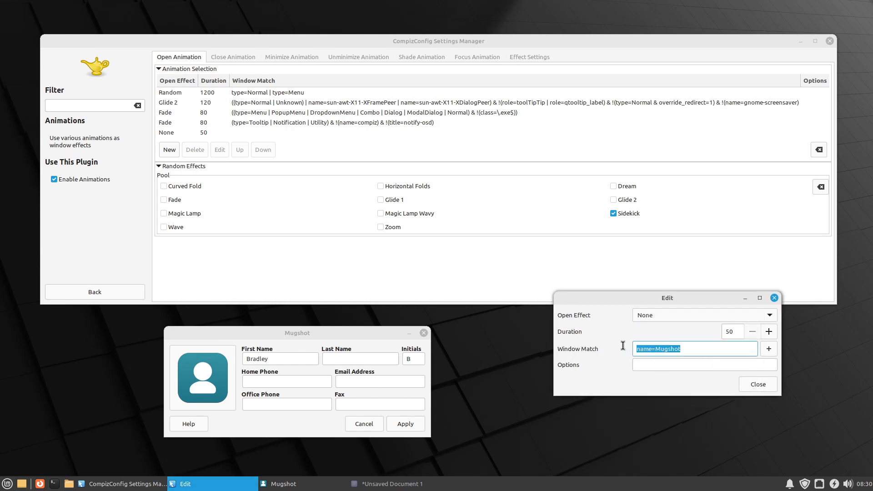
click(677, 314)
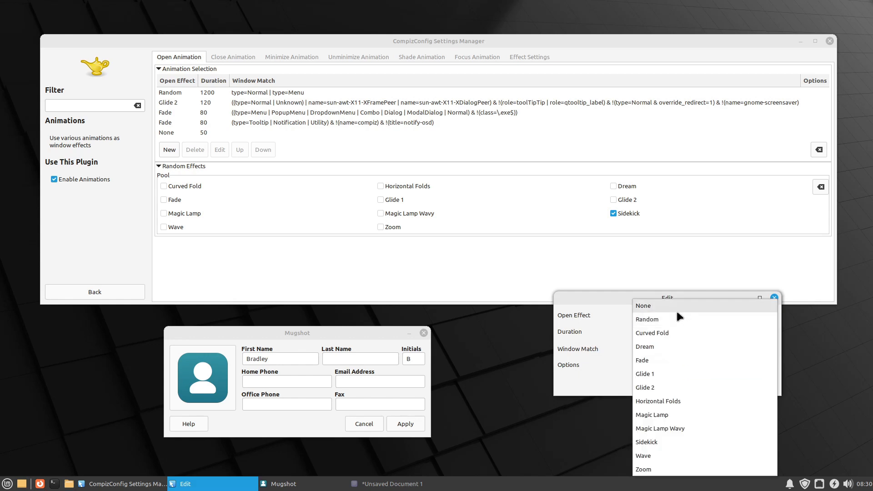
click(679, 346)
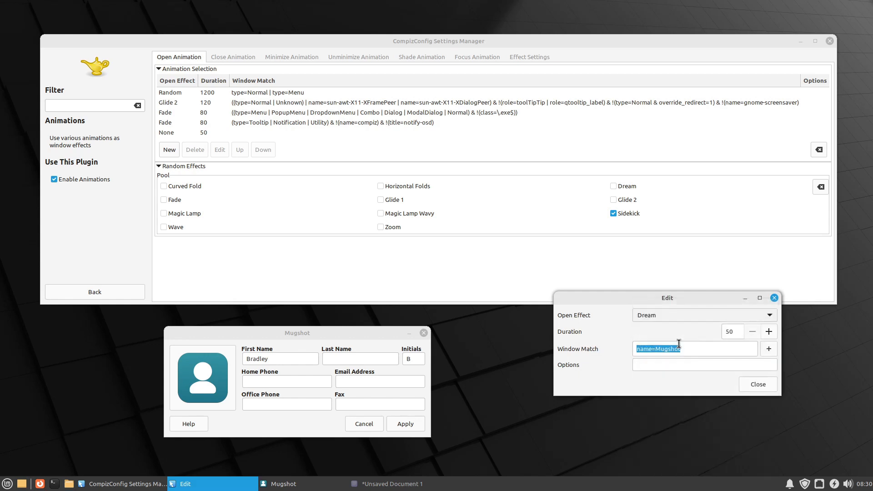
click(739, 333)
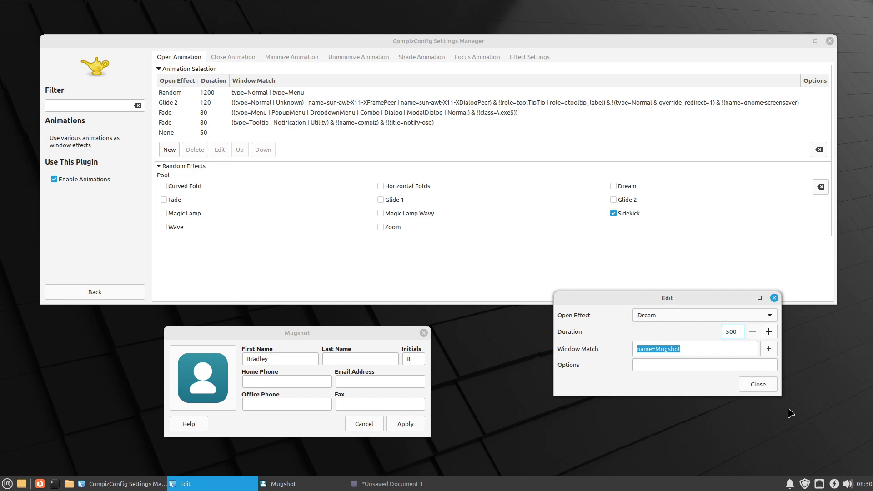
click(757, 384)
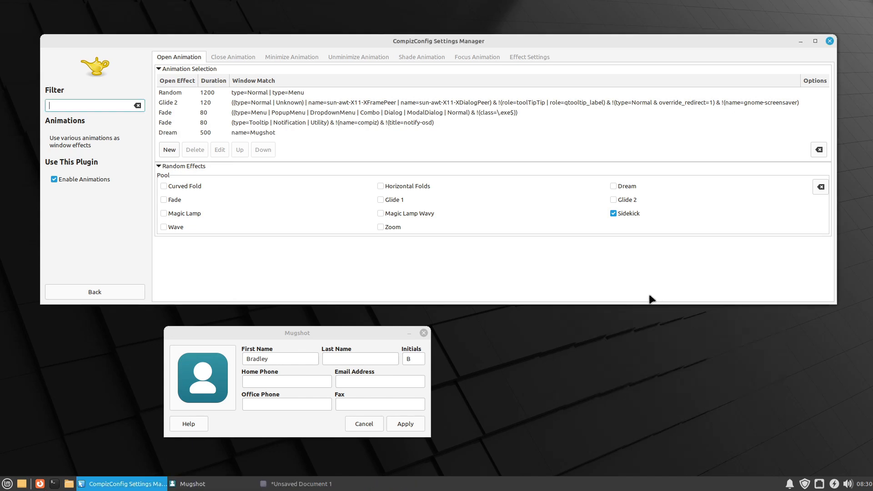
Close the Mugshot window and launch About Me again to preview its open animation
click(242, 131)
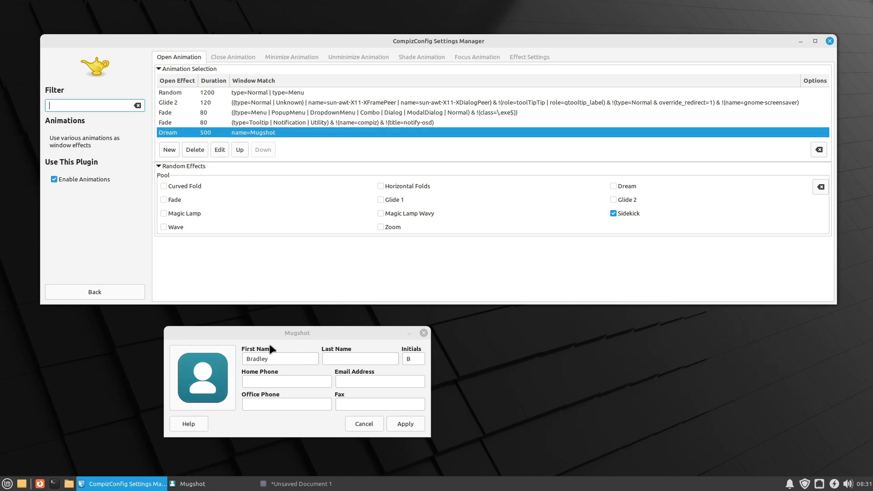
click(423, 333)
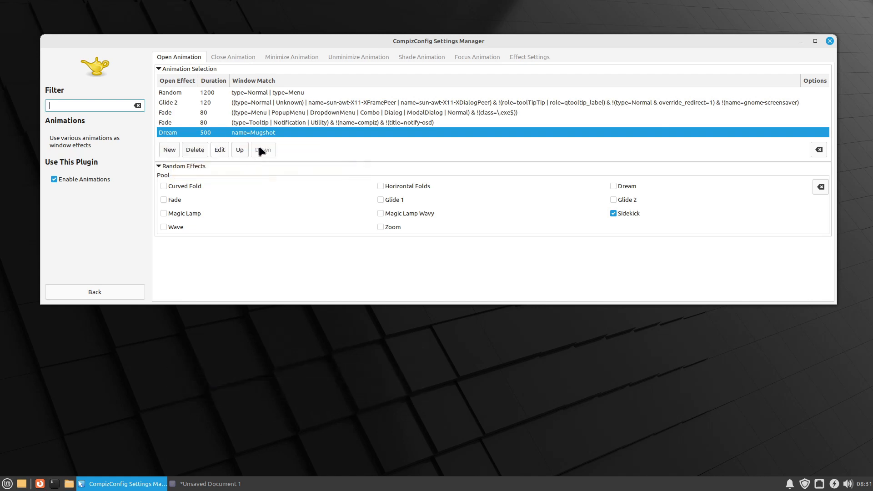
click(237, 94)
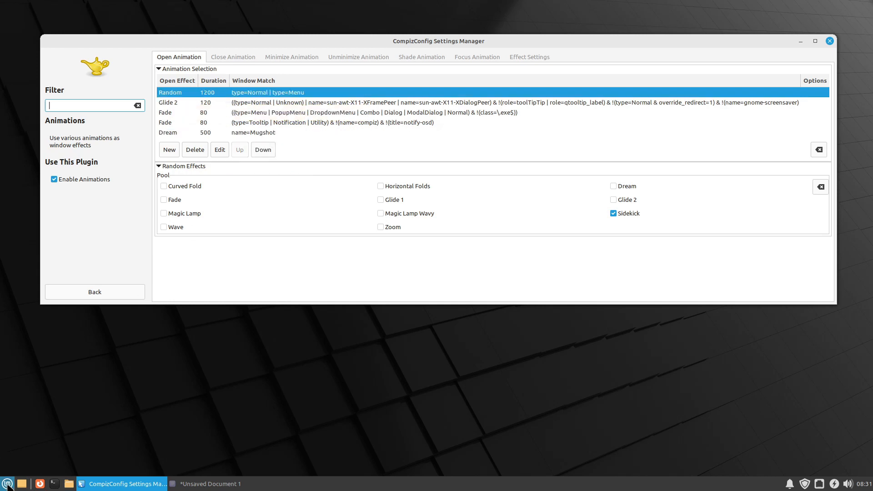
click(7, 485)
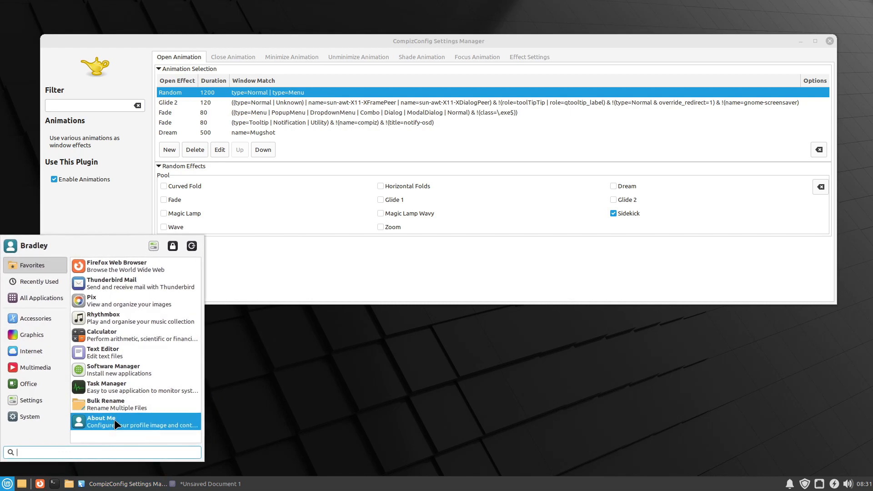
Open About Me and move the Dream open animation rule for name=Mugshot to the first place in the rule list
click(116, 424)
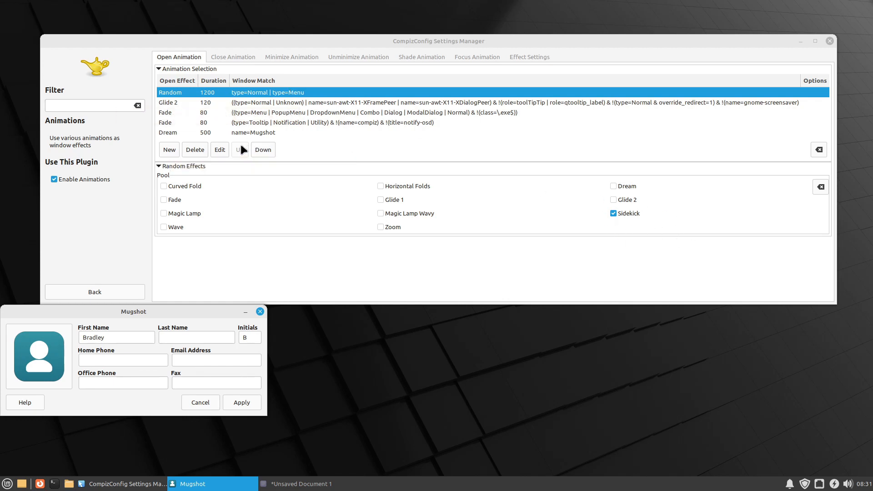
click(247, 128)
click(247, 131)
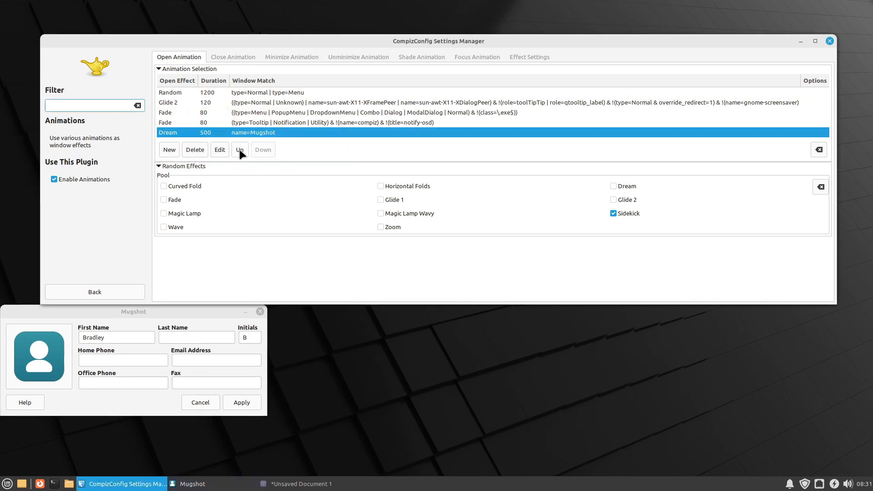
click(240, 151)
click(240, 152)
click(240, 152)
click(240, 151)
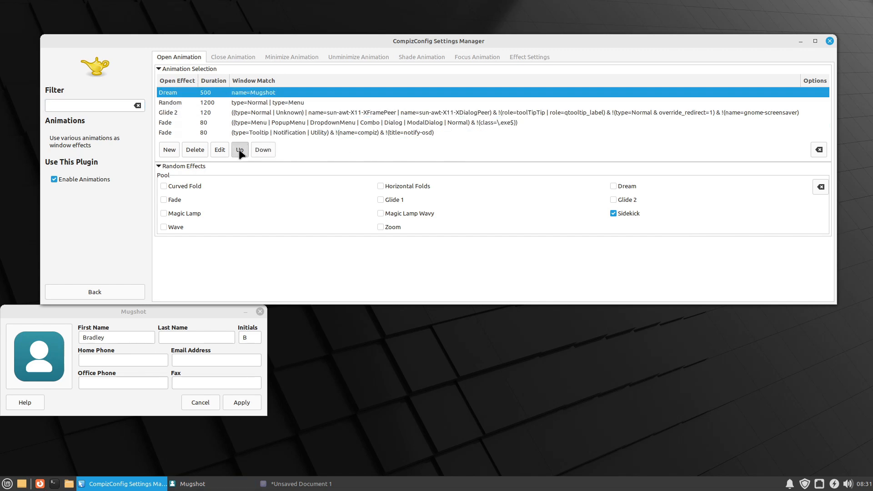
click(245, 102)
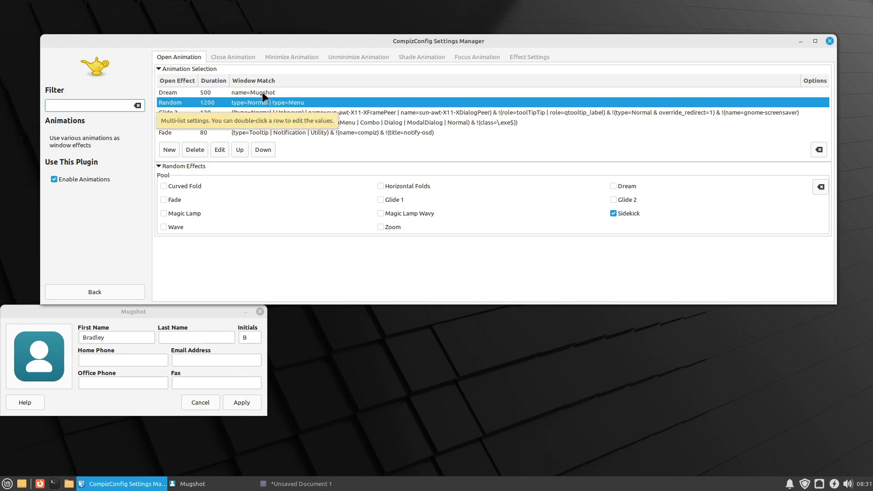
click(261, 91)
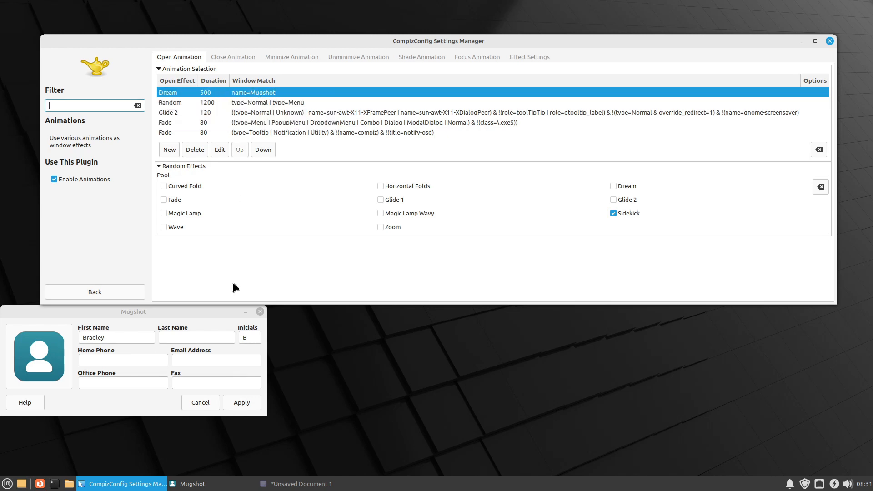
Close the Mugshot window, reopen About Me to check its open animation, and close it again
click(260, 311)
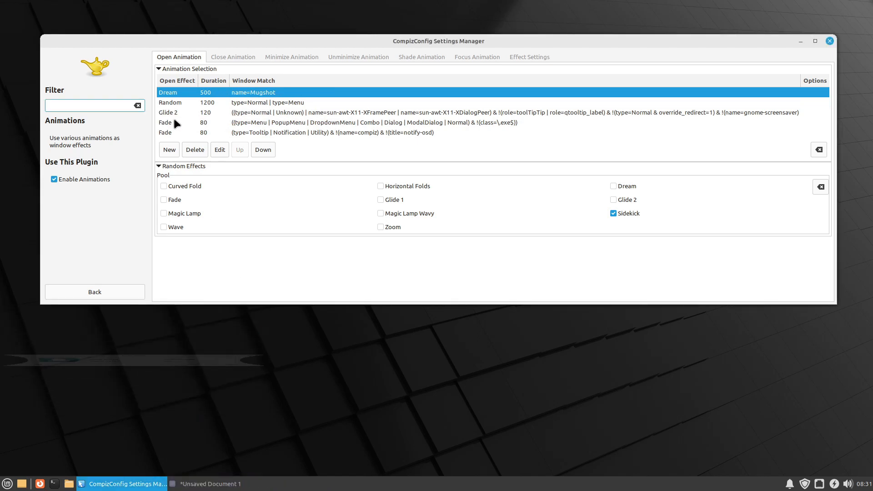
click(7, 484)
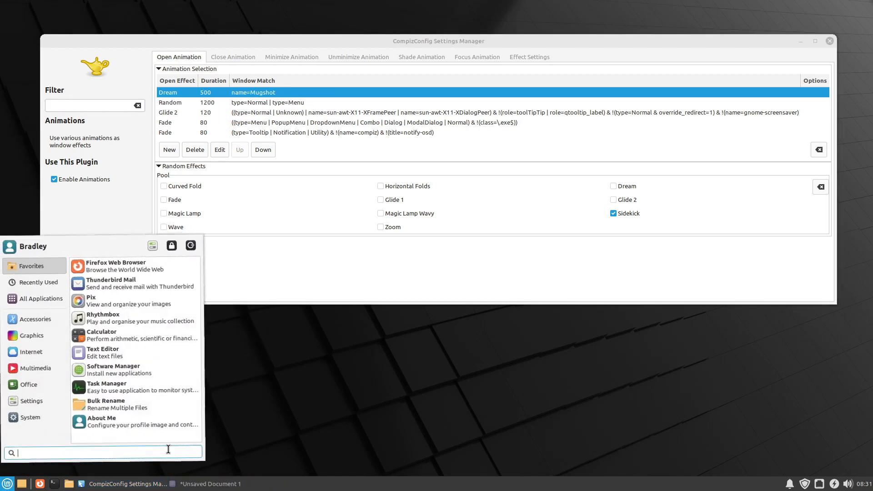
click(146, 422)
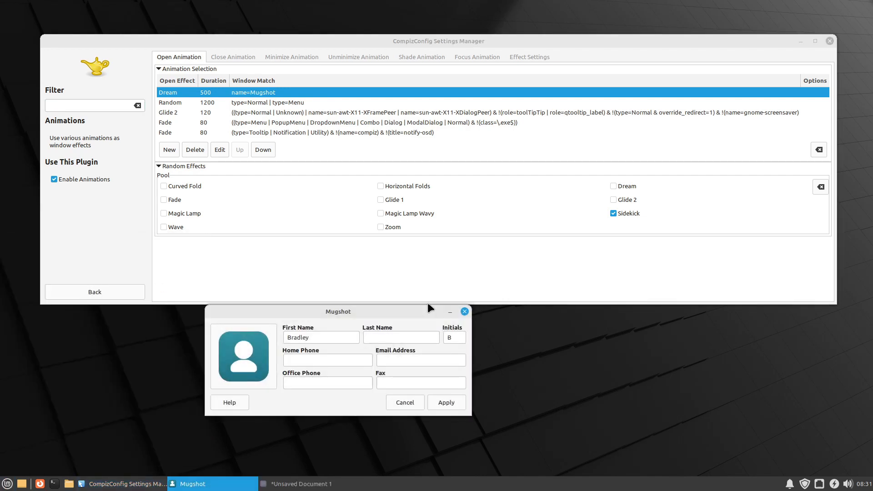
click(464, 312)
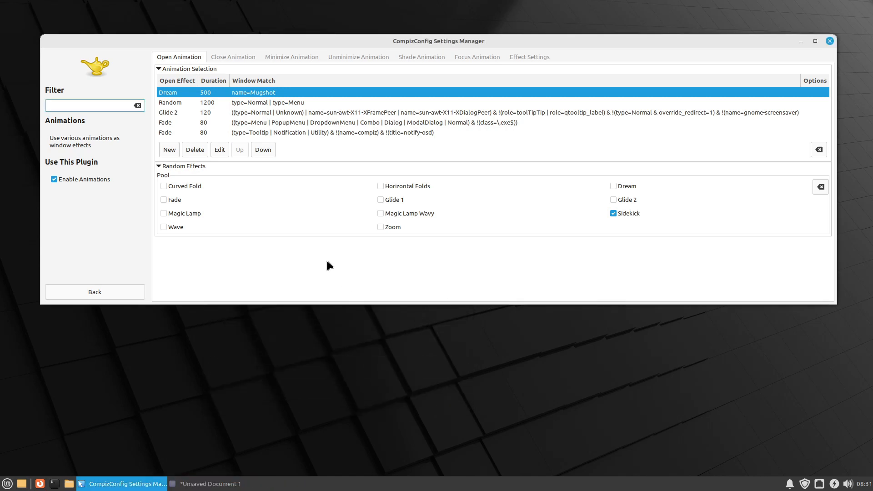
Open Bulk Rename and place its window below the animation settings so both are accessible
click(7, 485)
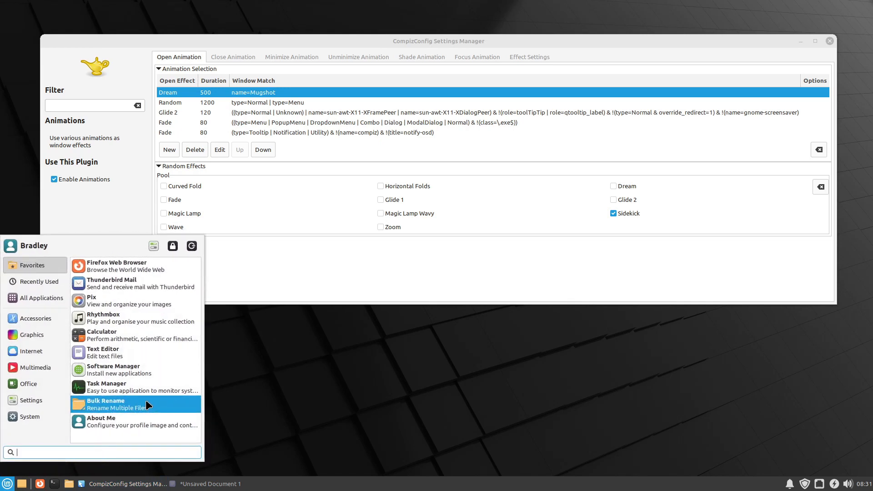
click(146, 401)
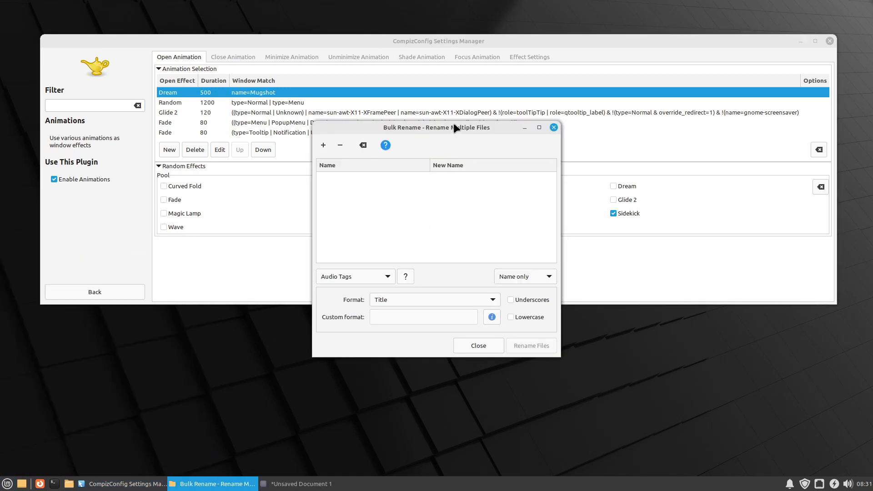
drag(454, 124, 230, 316)
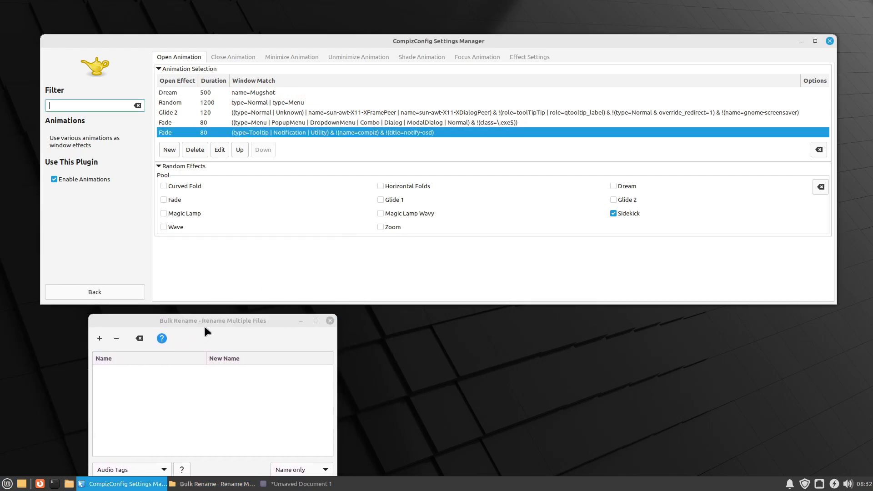
click(198, 318)
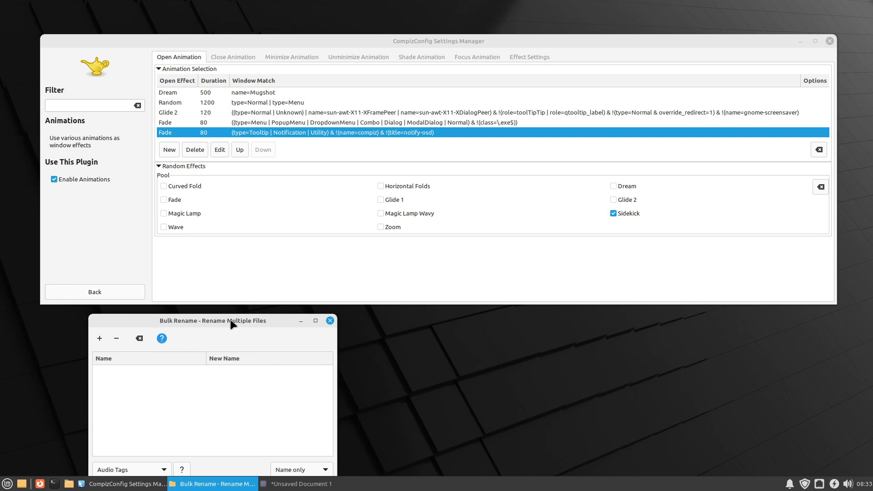
Create a new open animation rule, move its edit dialog beside Bulk Rename, and start adding a window match
click(169, 150)
mouse_move(493, 194)
mouse_down()
mouse_move(532, 212)
mouse_move(645, 330)
mouse_up()
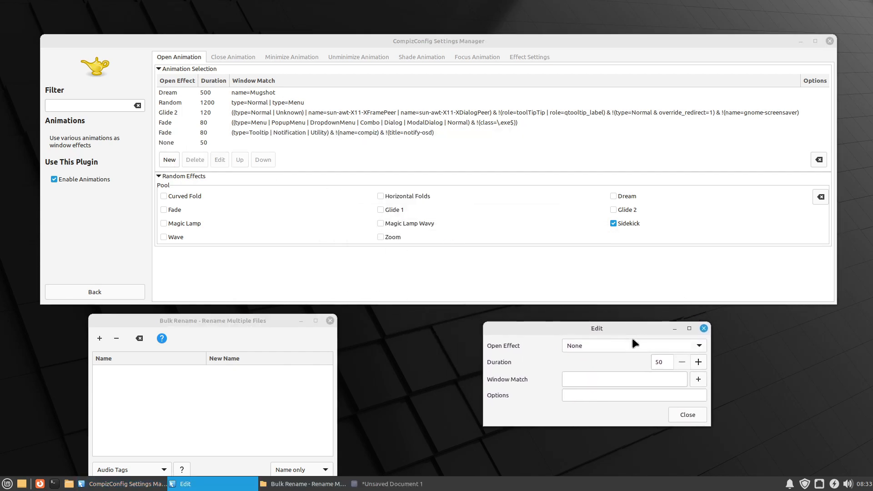
click(699, 380)
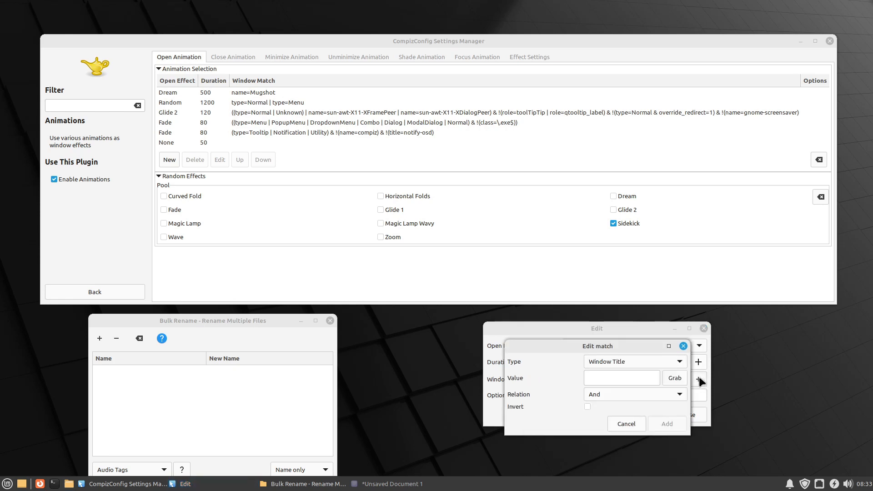
Try matching by Window Class with the value grabbed from the Bulk Rename window, and clear that value
click(634, 359)
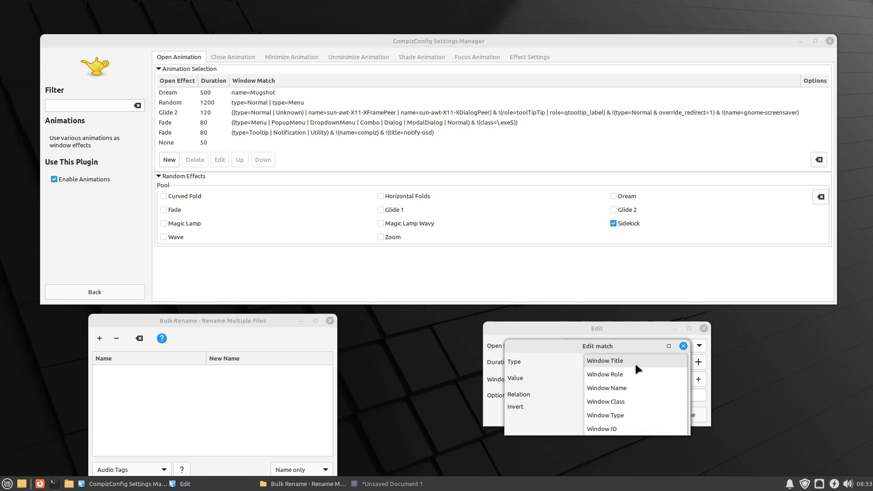
click(629, 401)
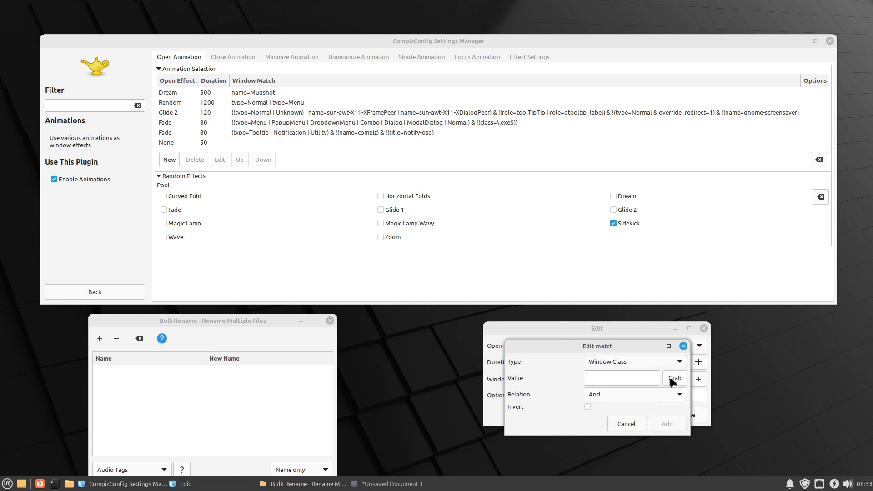
click(673, 379)
click(233, 395)
click(615, 378)
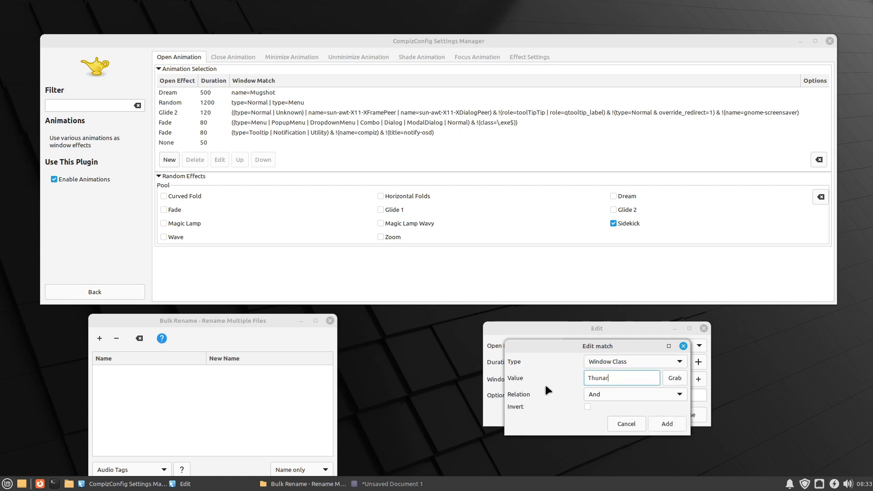
key(BackSpace)
key(BackSpace)
key(BackSpace)
key(BackSpace)
key(BackSpace)
key(BackSpace)
Match the rule by Window Type, grabbing Dialog from the Bulk Rename window, and add the match
click(636, 361)
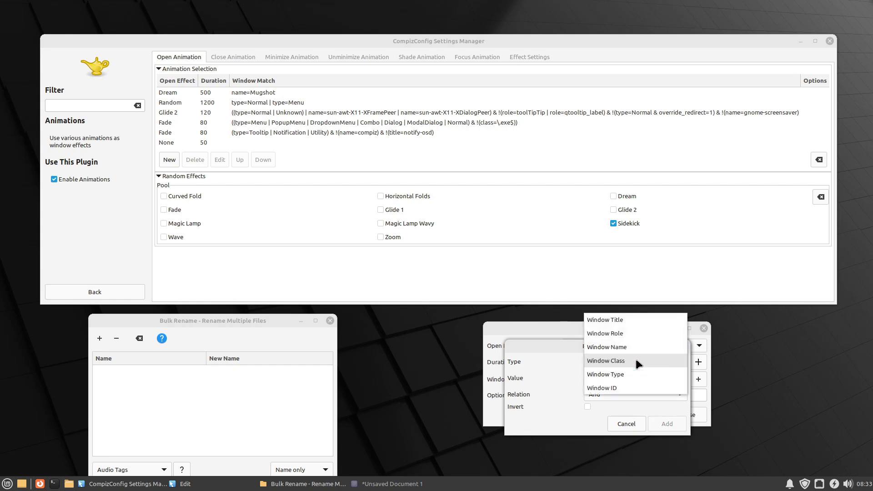
click(631, 370)
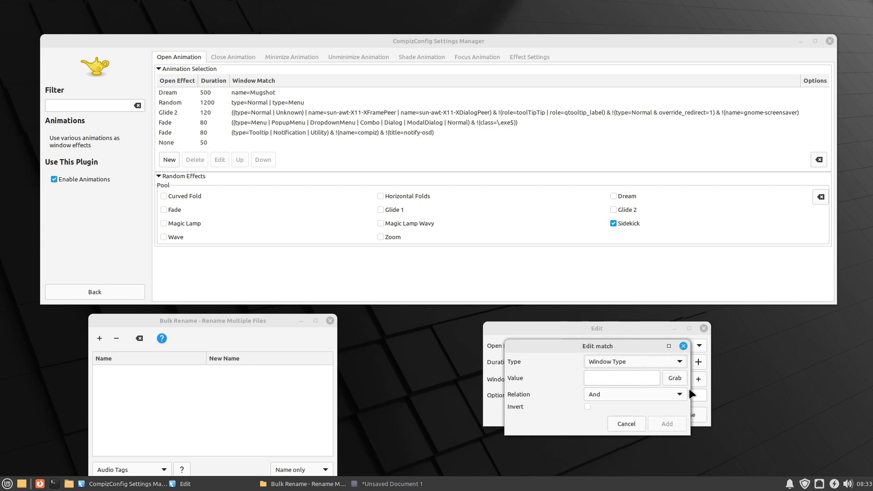
click(674, 377)
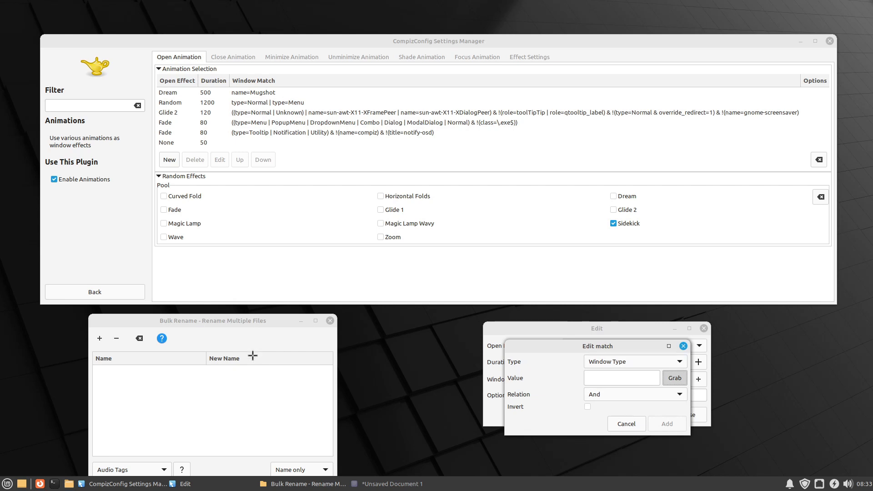
click(253, 342)
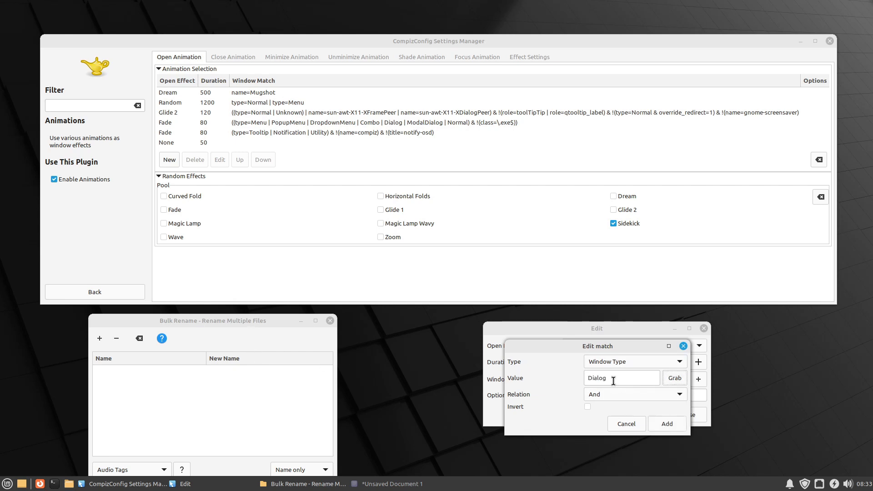
drag(613, 380, 541, 375)
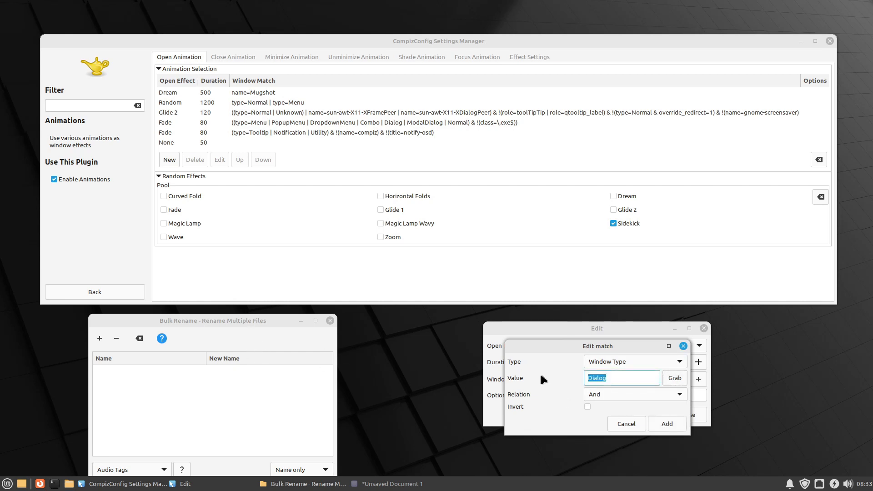
click(659, 427)
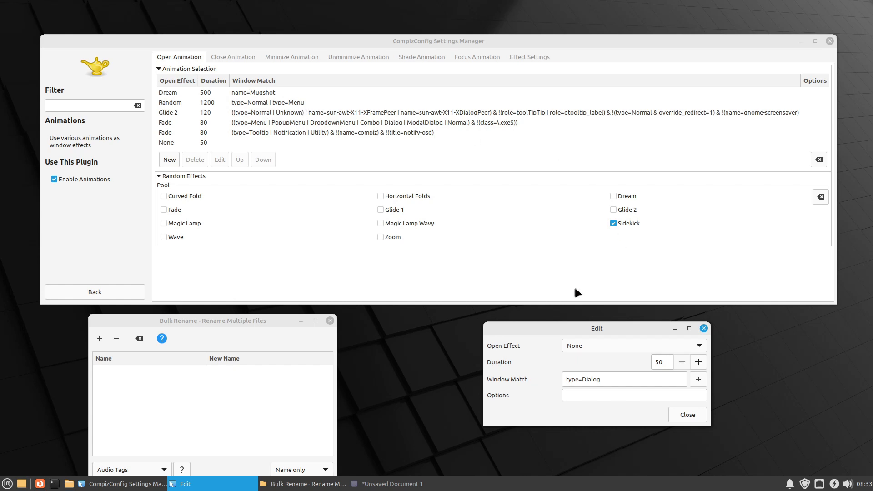
Set the new rule's open effect to Horizontal Folds with a duration of 1200 and close its edit dialog
click(586, 346)
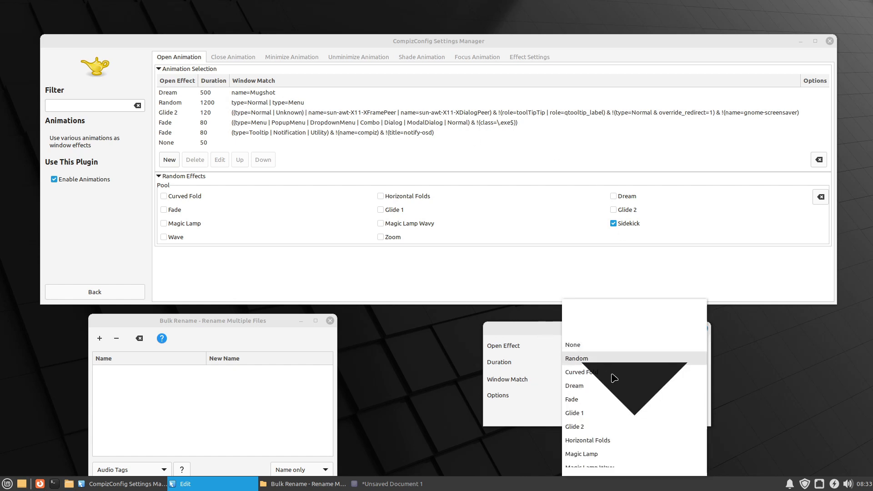
click(596, 439)
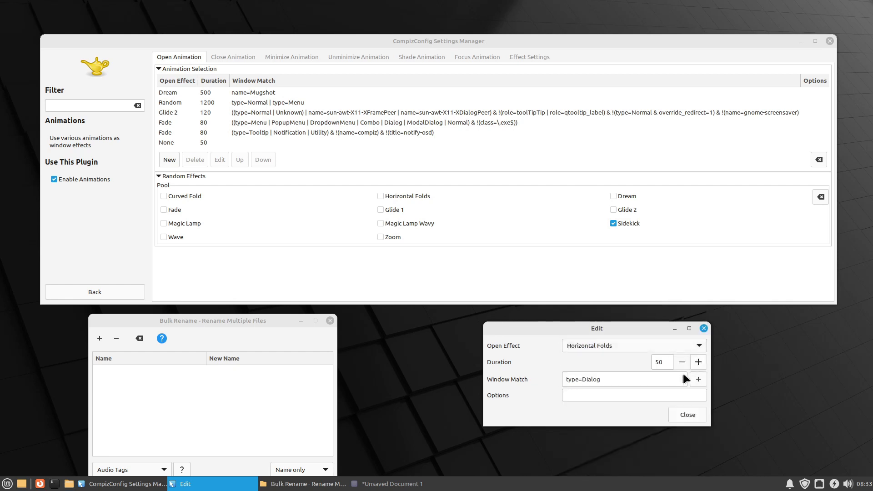
click(663, 361)
drag(663, 360, 649, 362)
text(1200)
click(682, 414)
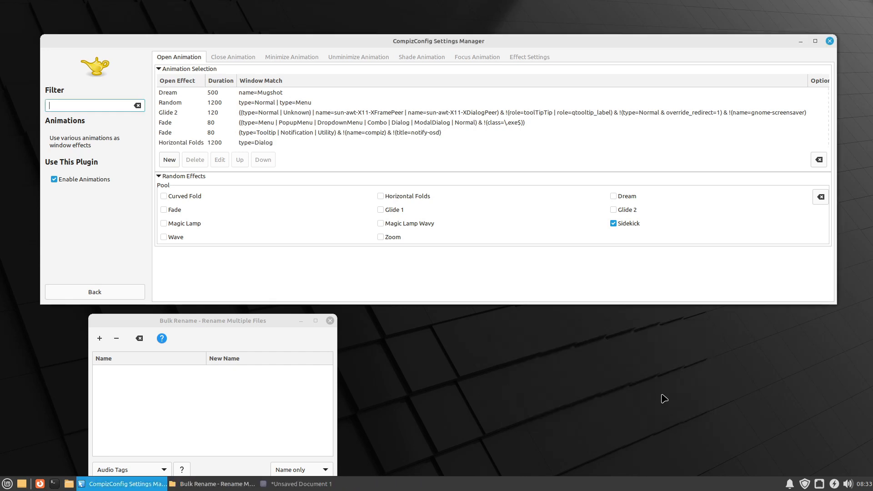
Close Bulk Rename, reopen it to check the open animation for dialog windows, and close it again
click(260, 142)
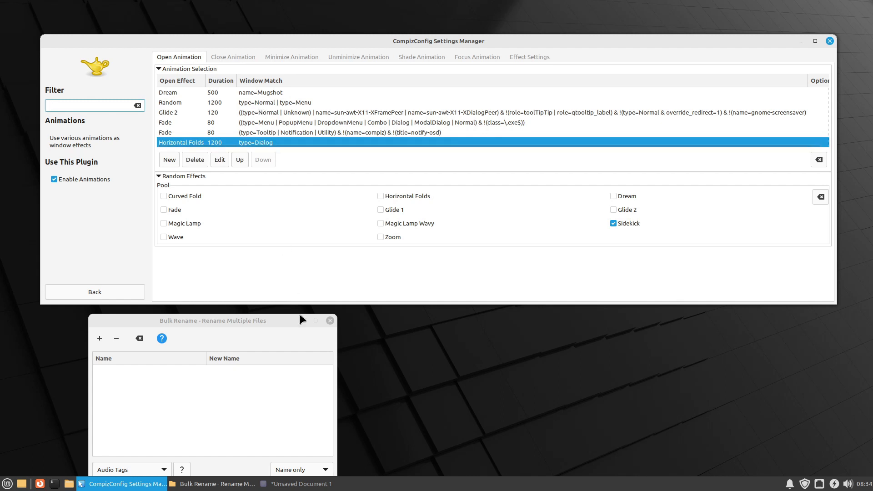
click(329, 321)
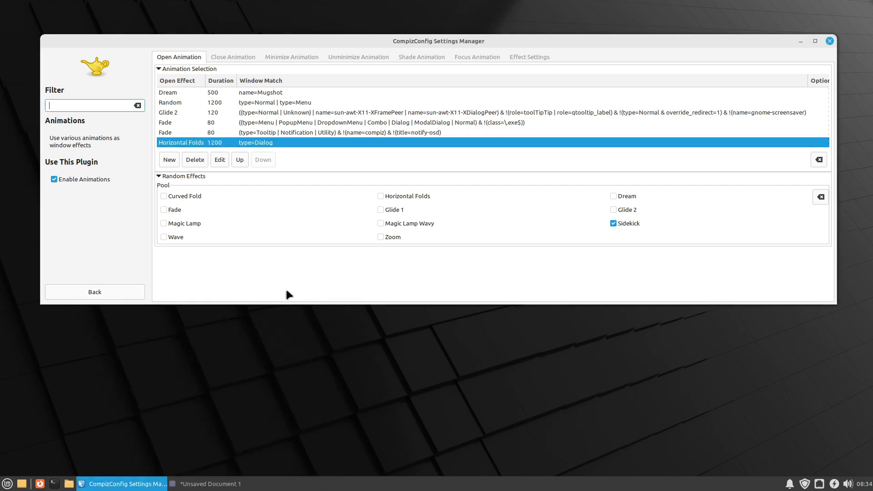
click(172, 103)
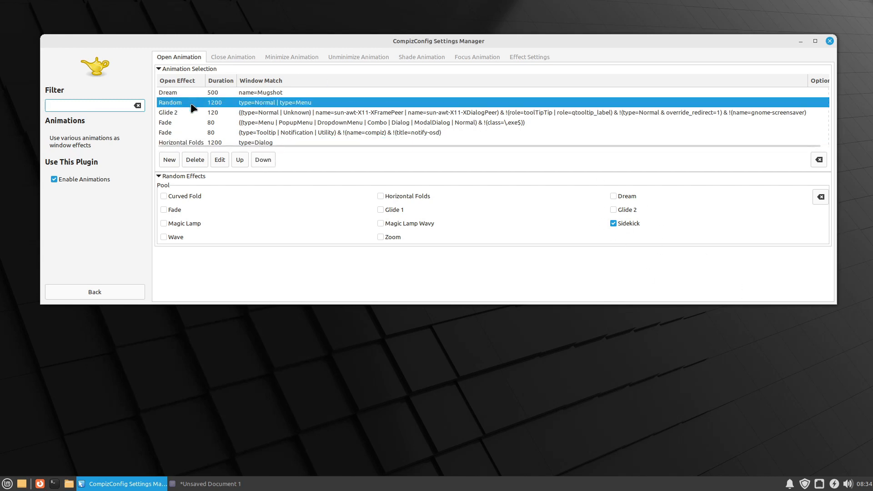
click(8, 483)
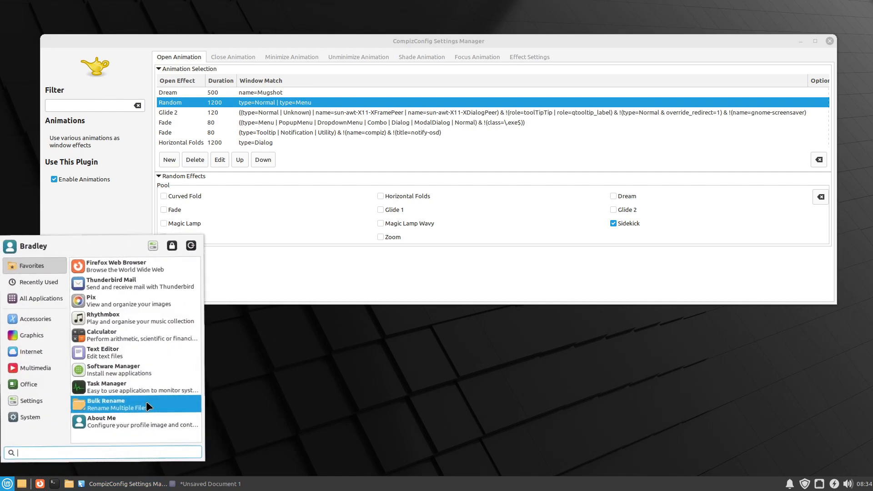
click(147, 406)
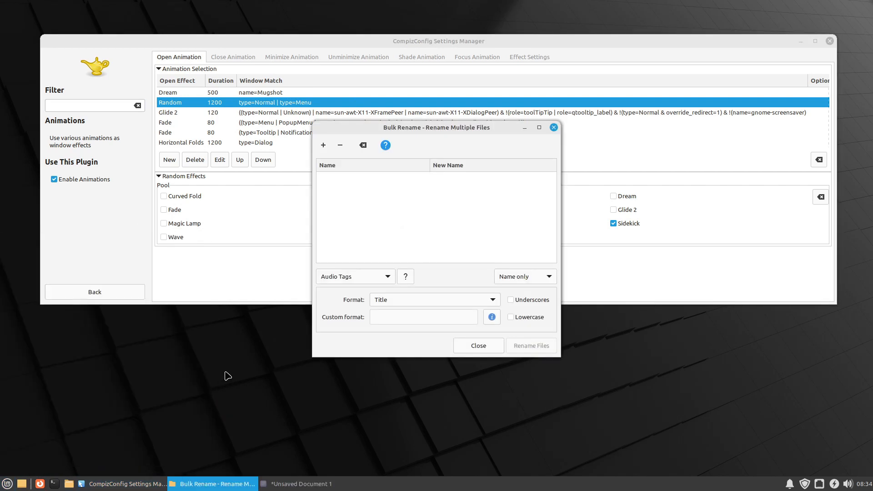
click(553, 127)
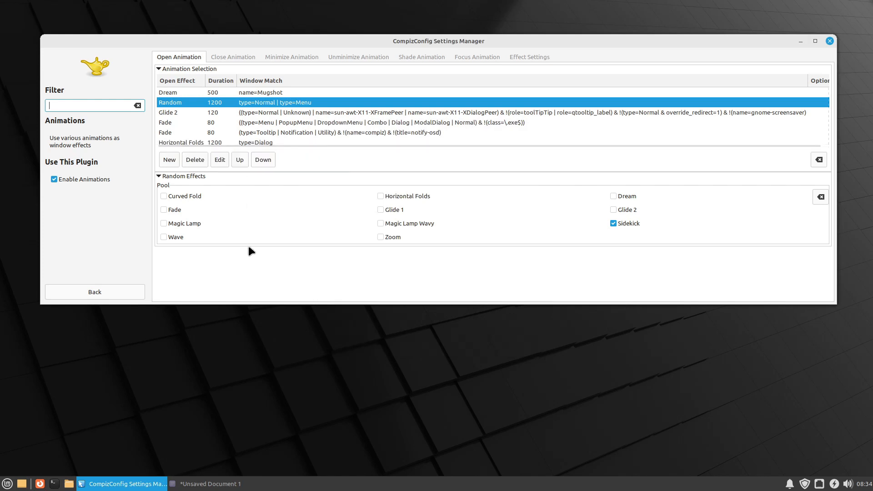
Move the Horizontal Folds rule for type=Dialog up three places, directly above the Glide 2 rule
click(238, 142)
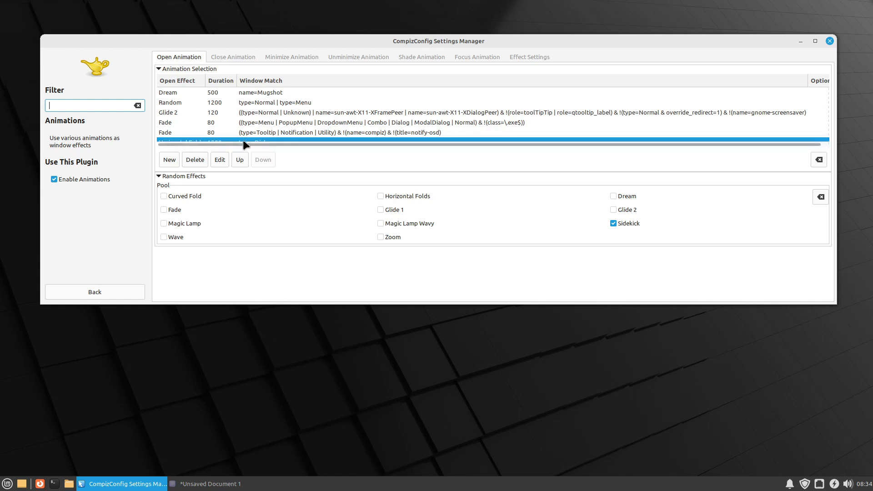
click(237, 160)
click(237, 161)
click(236, 160)
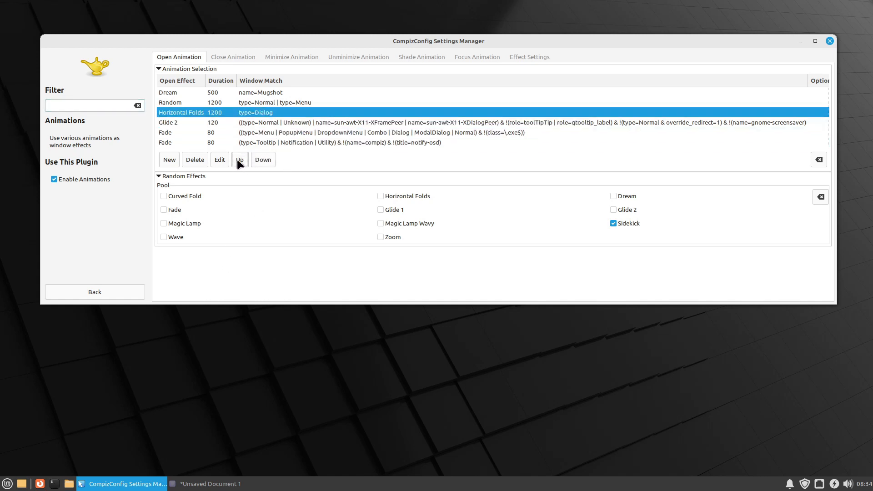
Move the Horizontal Folds rule for type=Dialog up above the Dream rule, to first place in the list
click(237, 161)
click(237, 160)
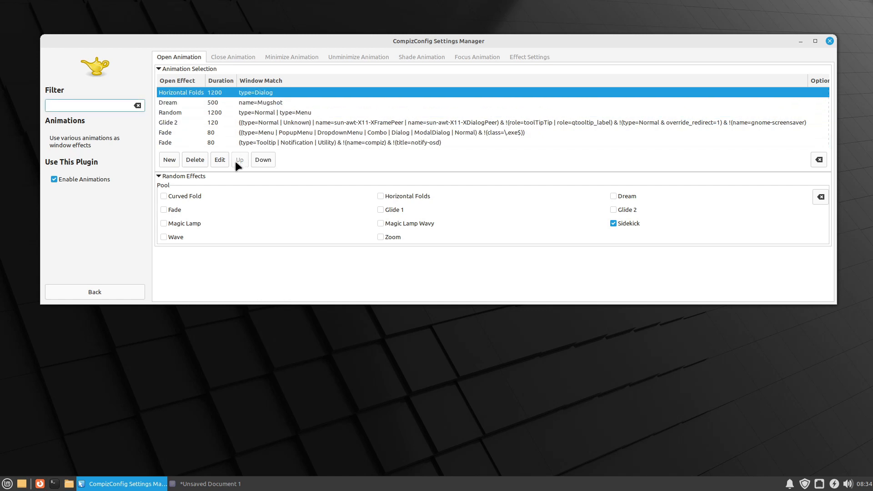
click(266, 102)
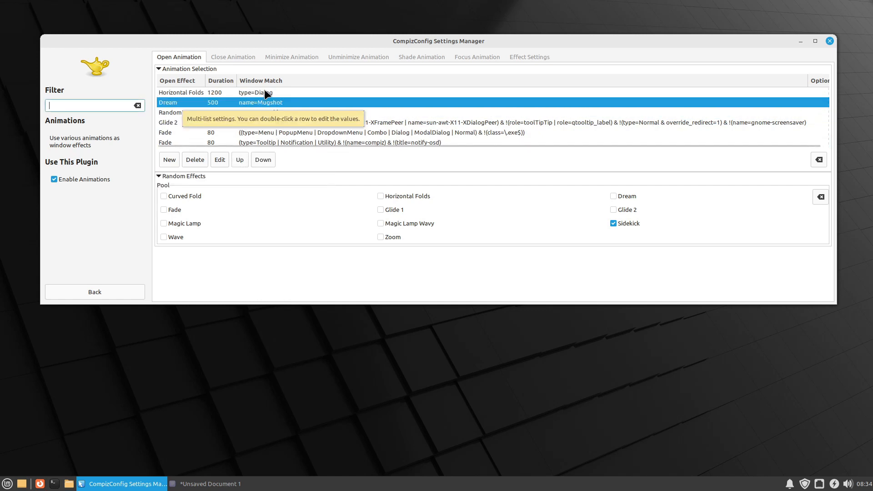
click(265, 91)
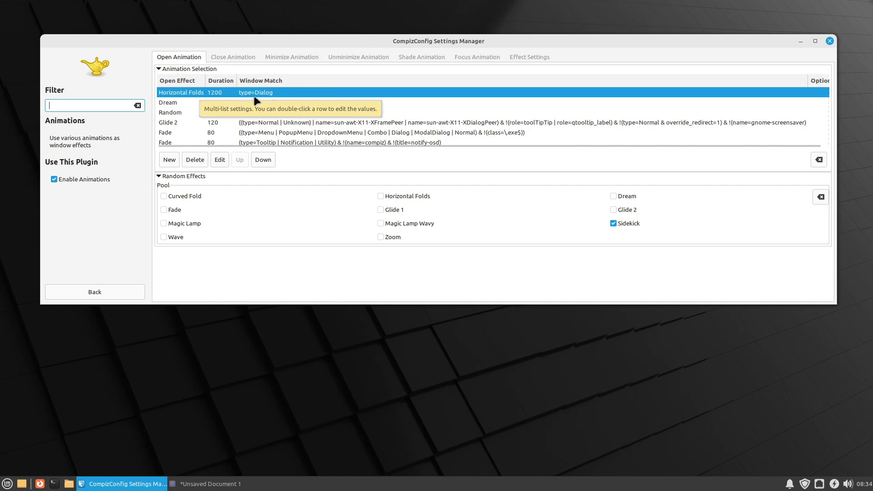
Open Bulk Rename and Mugshot to check which open animation each one uses, and close both windows
click(8, 483)
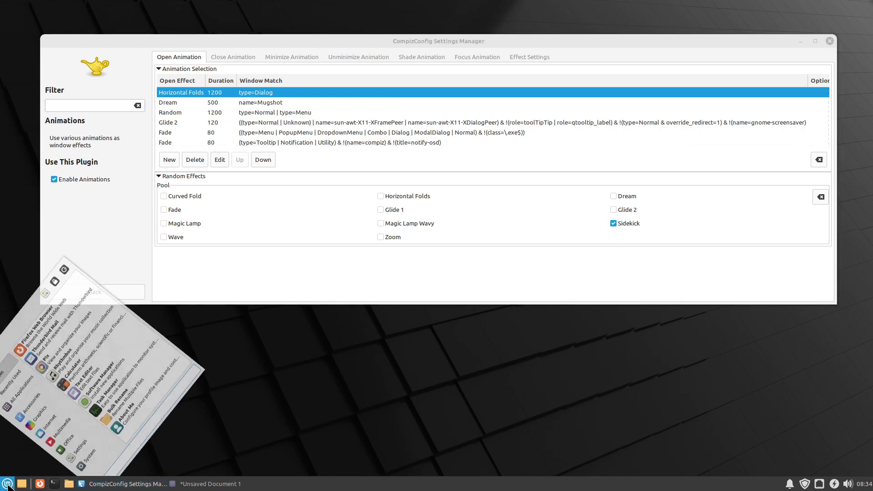
click(137, 406)
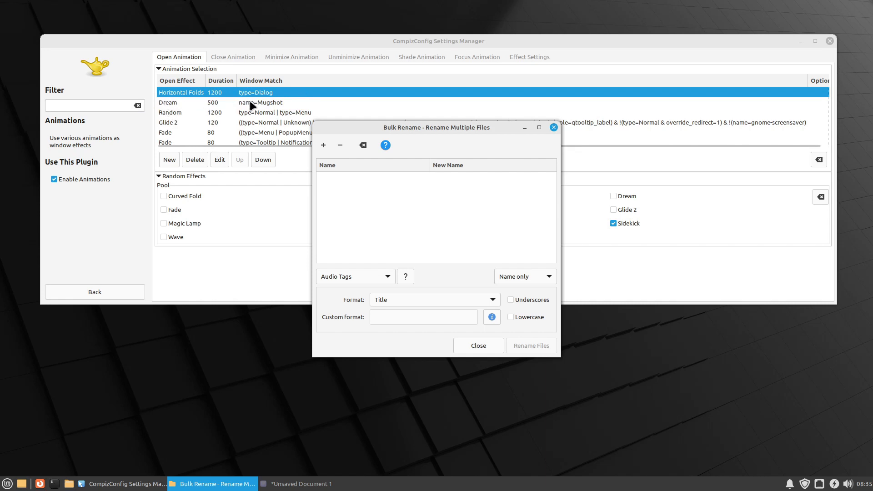
click(8, 485)
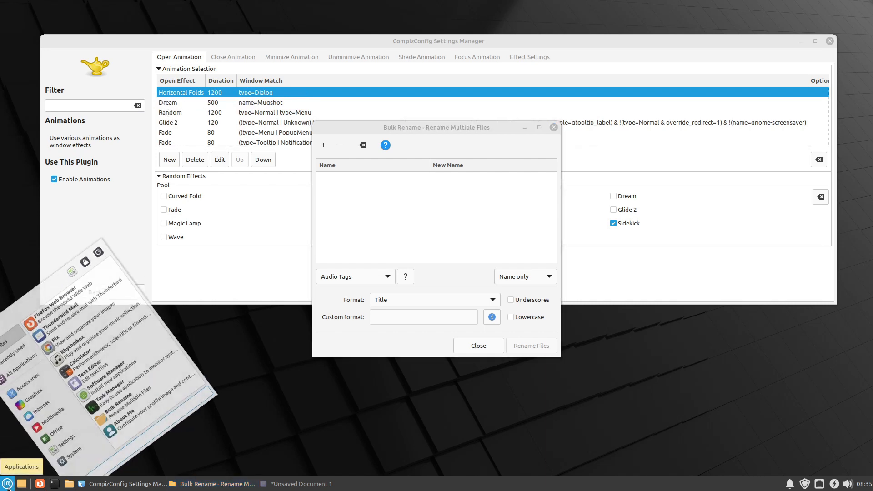
click(160, 425)
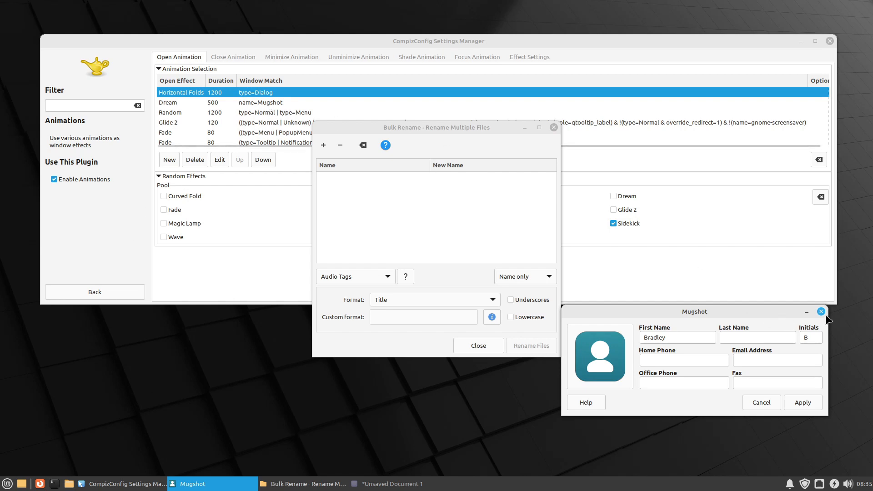
click(553, 128)
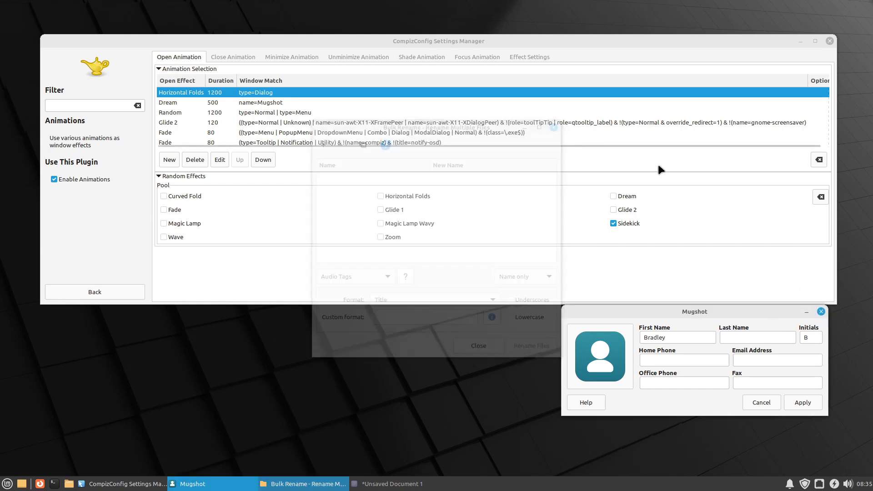
click(822, 313)
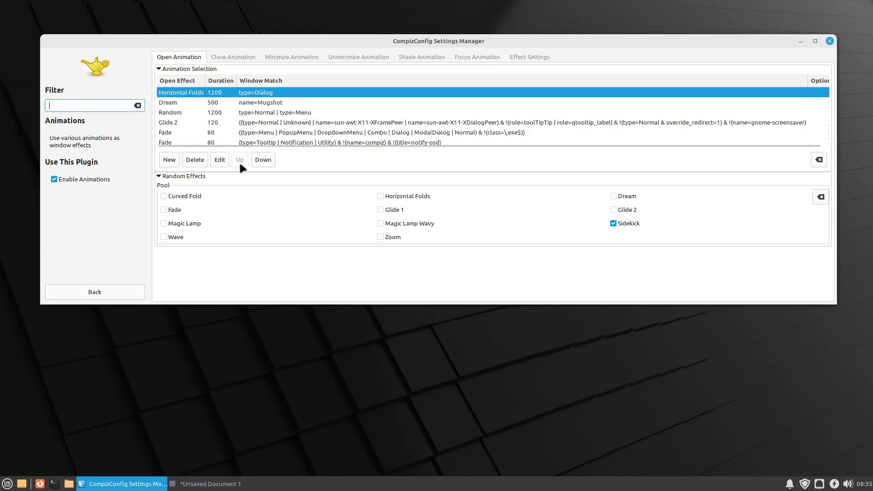
Delete the Horizontal Folds rule for type=Dialog and the Dream rule for name=Mugshot
click(199, 160)
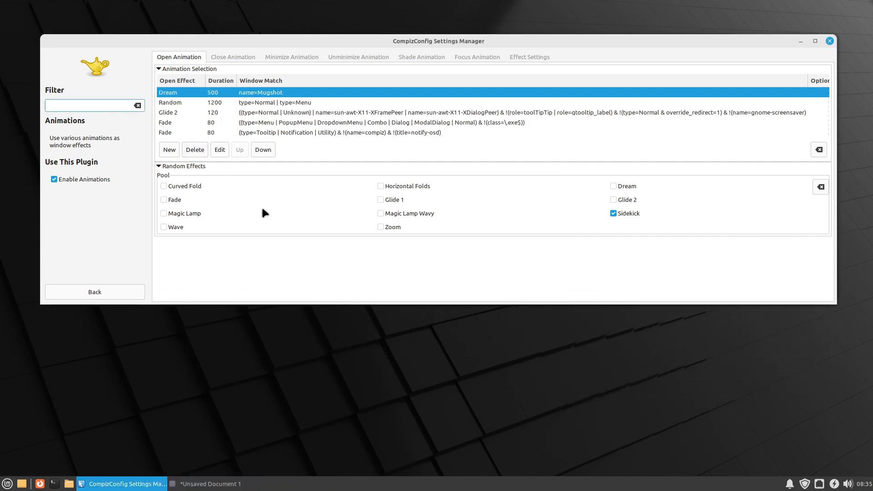
click(192, 149)
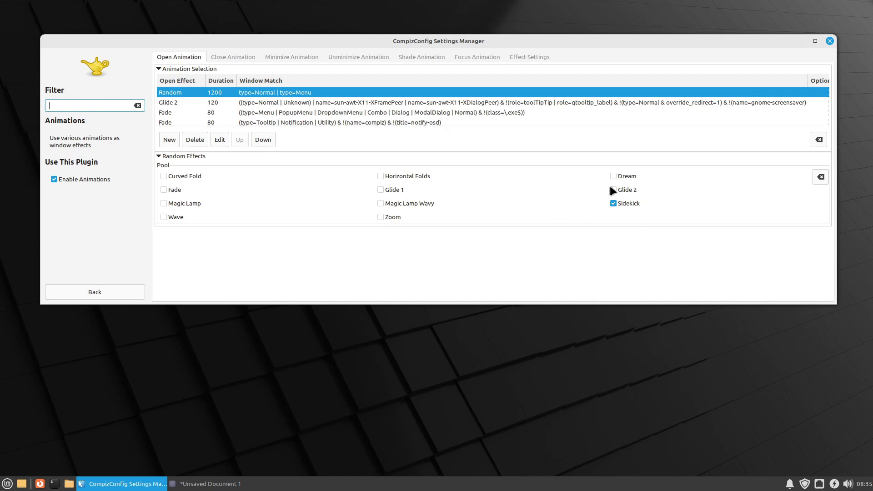
Launch Bulk Rename and then Mugshot to check their open animations under the remaining rules, closing each one
click(8, 484)
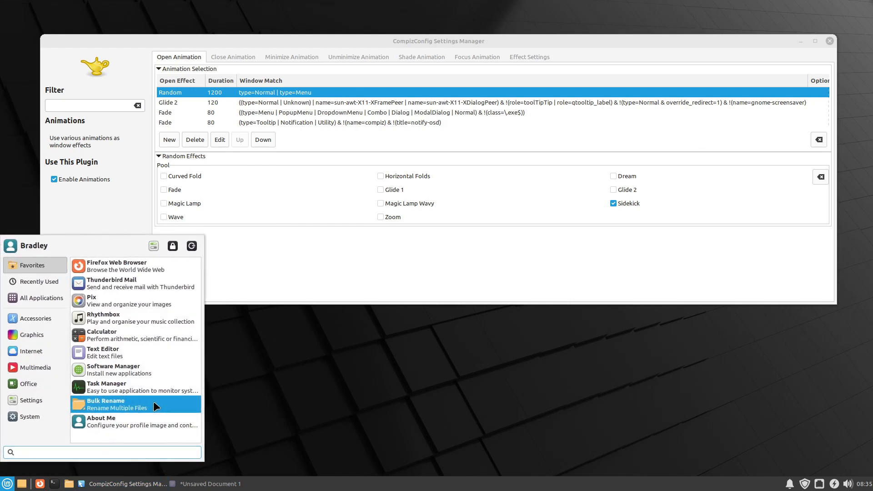
click(155, 406)
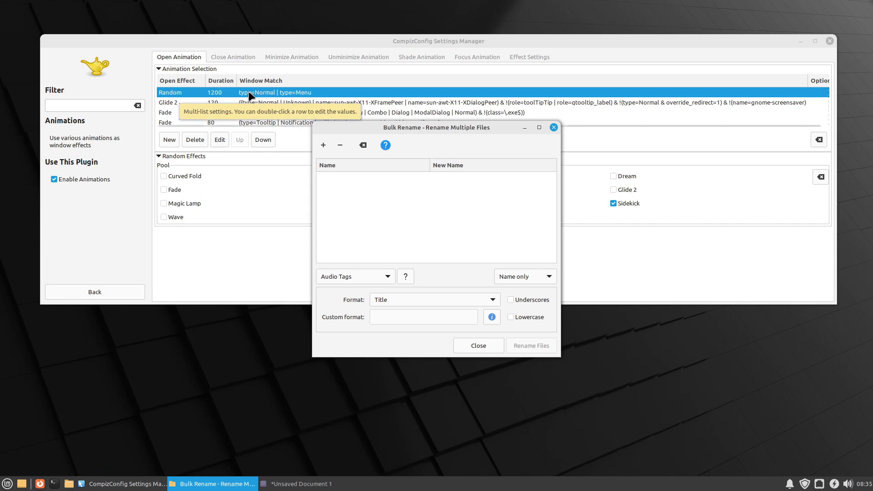
click(553, 128)
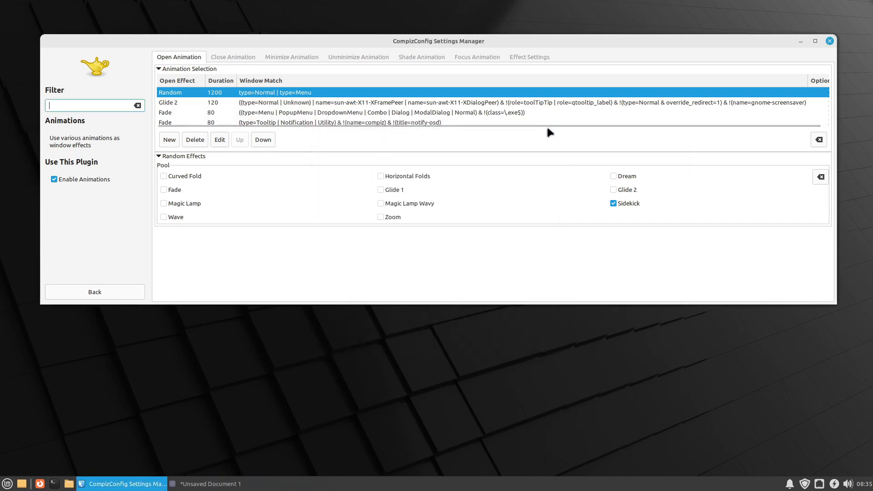
click(8, 484)
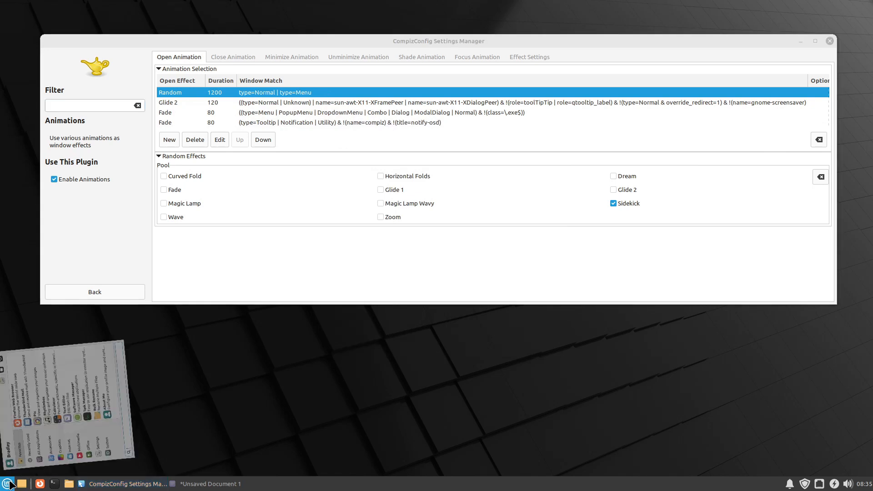
click(153, 424)
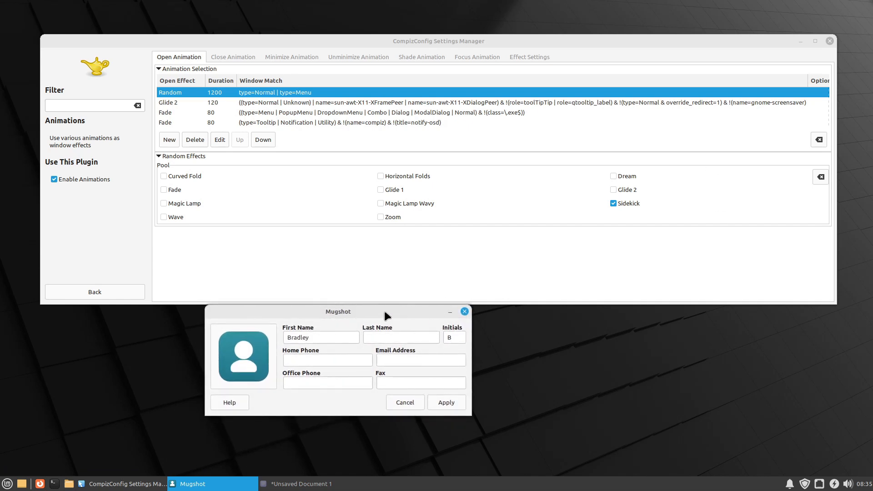
drag(386, 314, 506, 339)
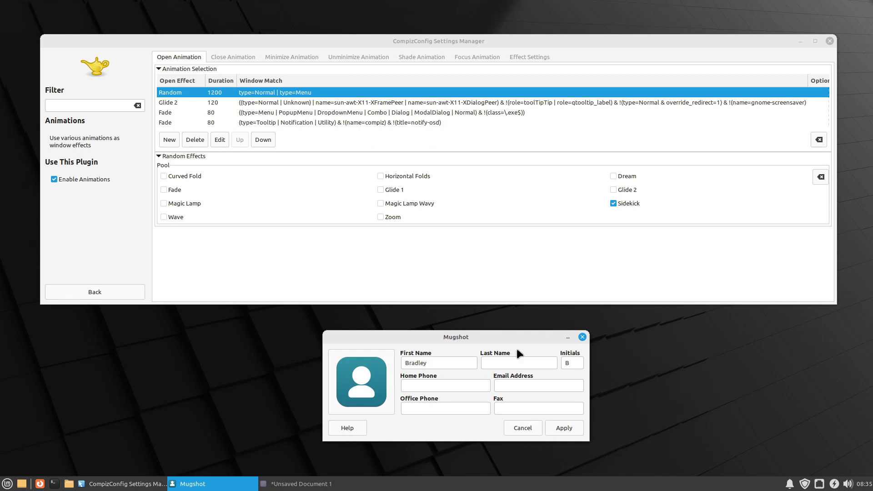
click(580, 336)
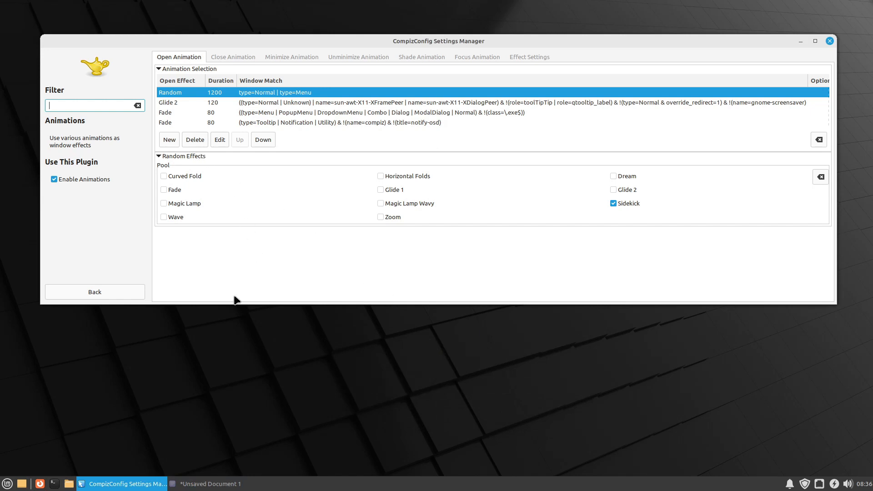
With Bulk Rename open and moved partly below the settings window, create a new open animation rule and start its window match
click(7, 484)
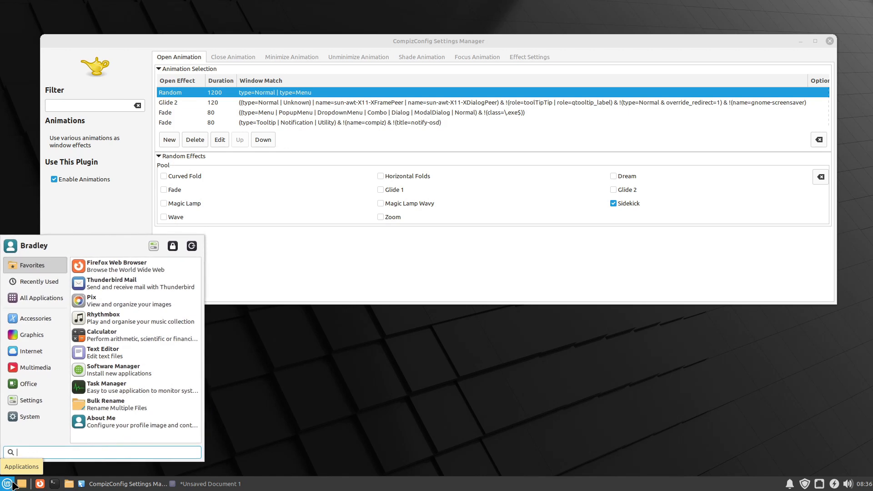
click(136, 402)
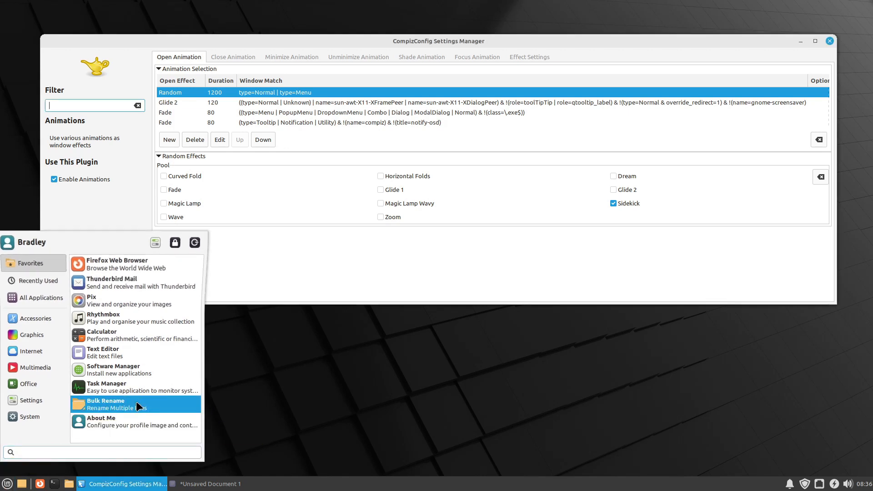
drag(460, 123, 323, 253)
click(169, 139)
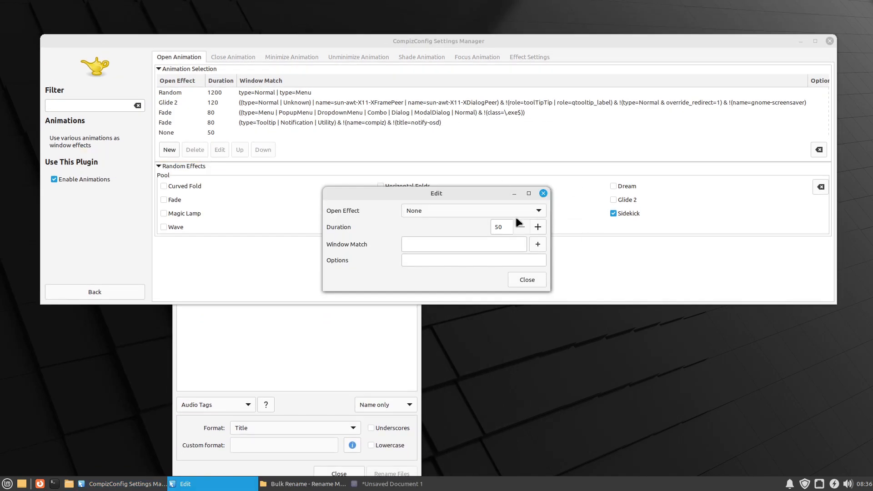
drag(484, 193, 662, 342)
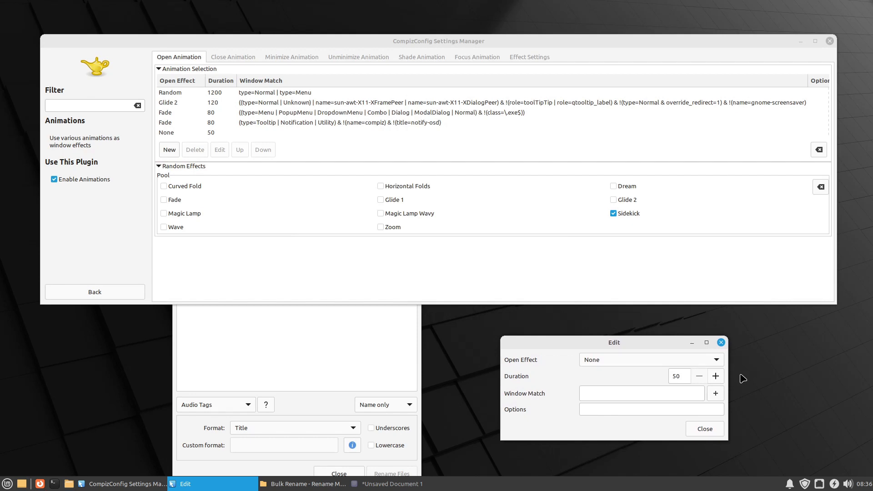
click(716, 393)
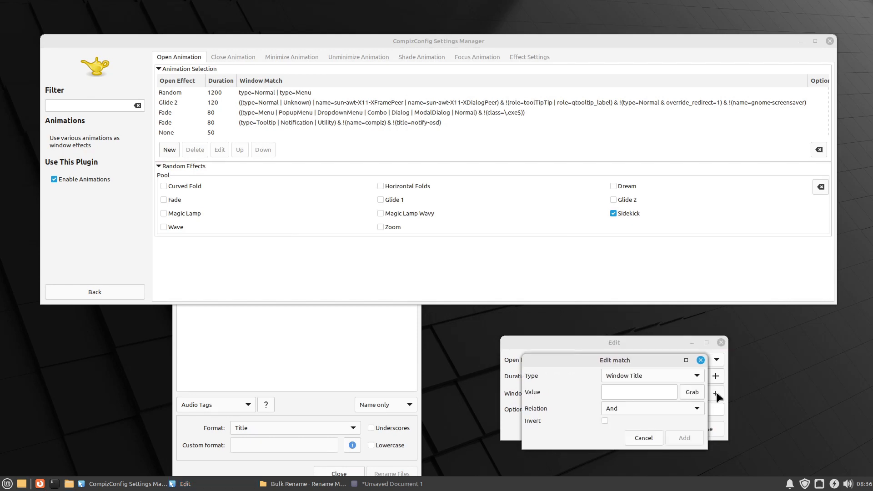
Grab the Window Title value from the Bulk Rename window and clear it from the match
click(690, 392)
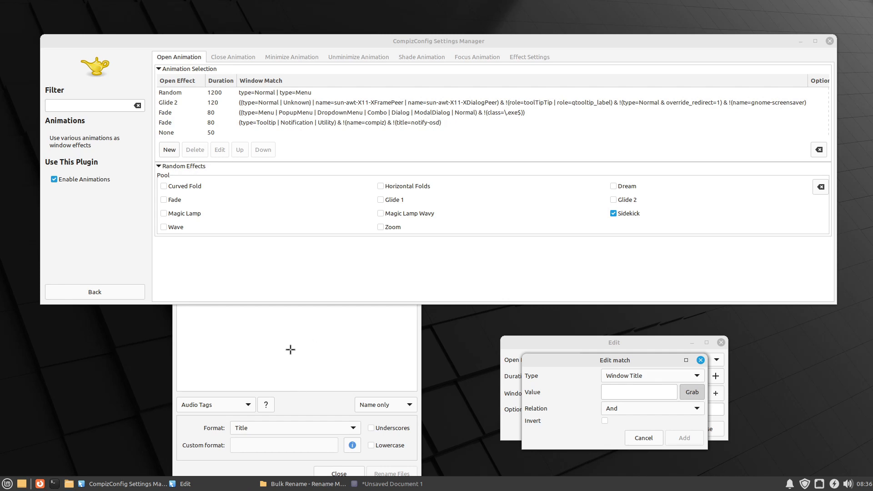
click(304, 355)
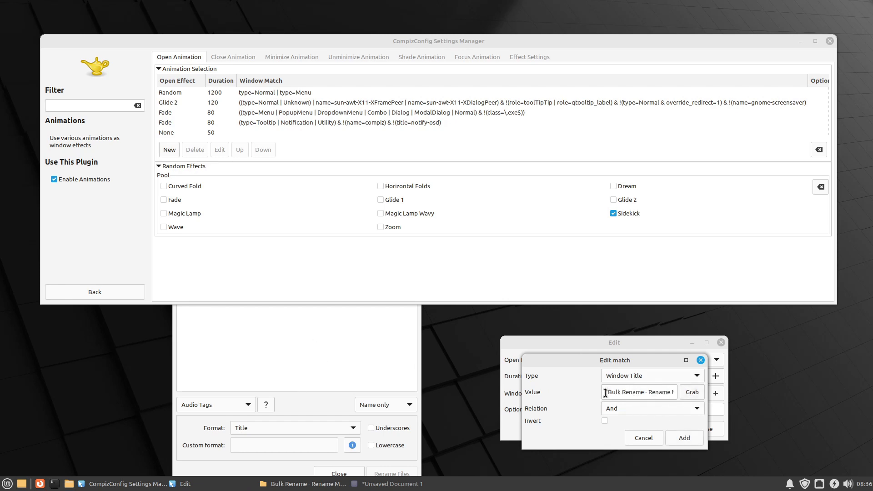
drag(603, 392, 684, 395)
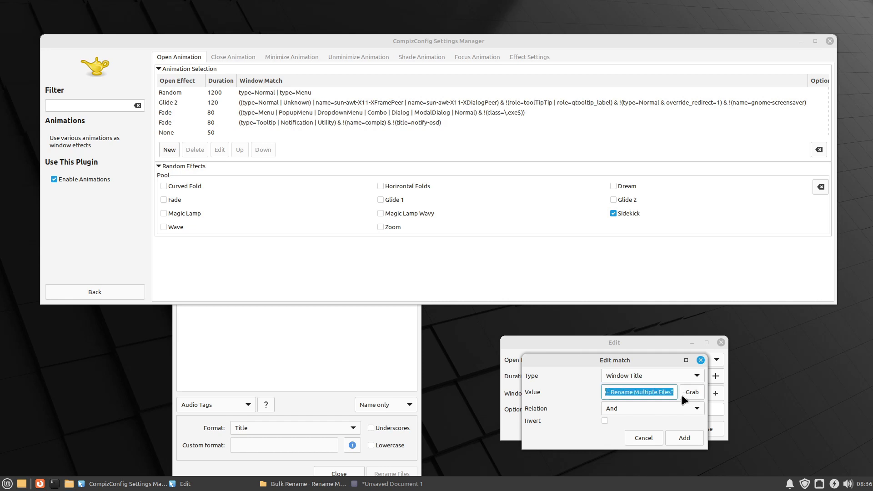
key(BackSpace)
Switch the match type to Window Role and try grabbing its value from the Bulk Rename window
click(656, 371)
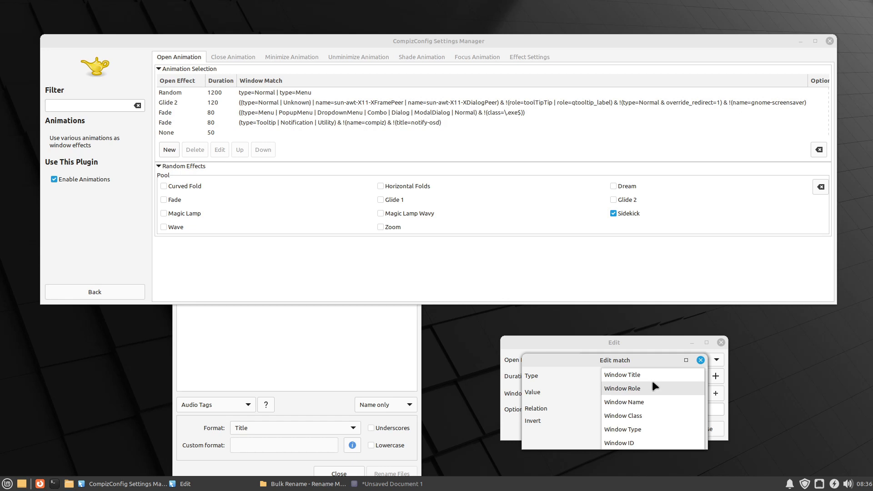
click(654, 386)
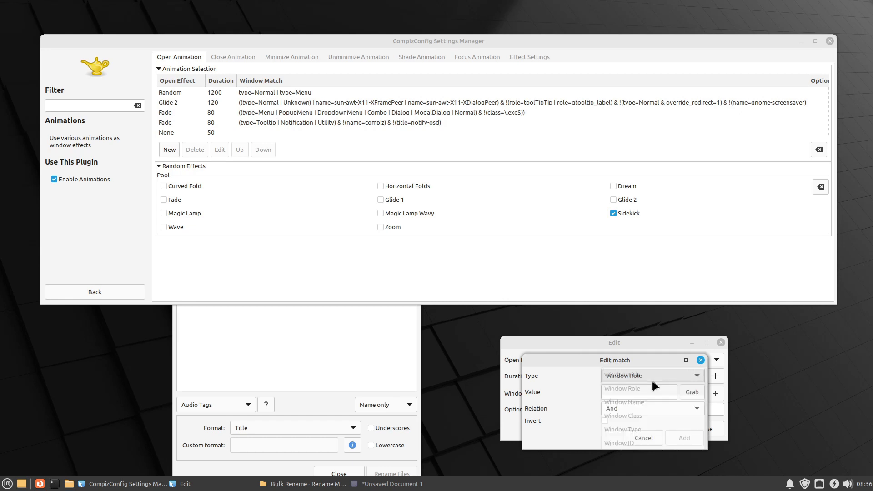
click(692, 394)
click(317, 358)
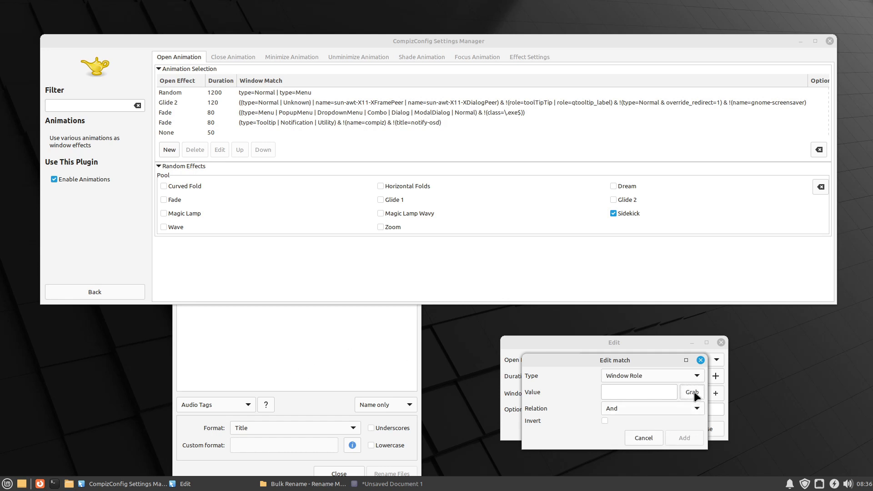
Switch the match type to Window Name, grab the value from Bulk Rename, and clear it
click(649, 377)
click(651, 390)
click(691, 394)
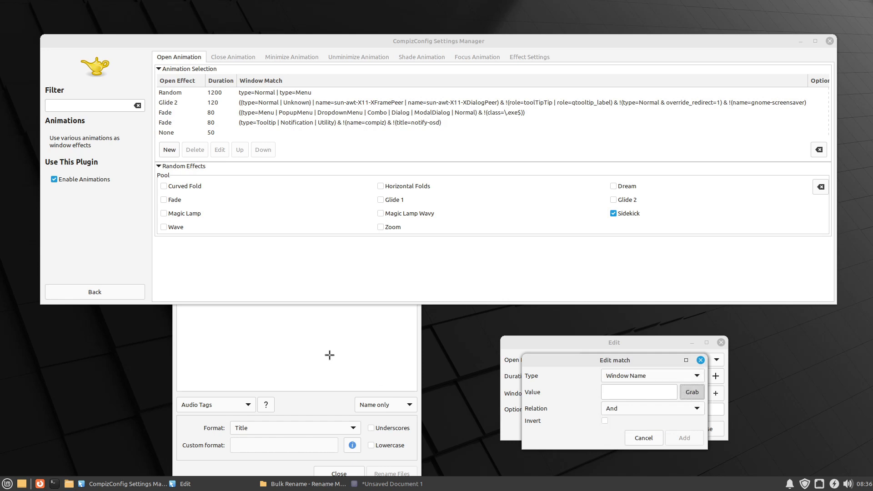
click(330, 360)
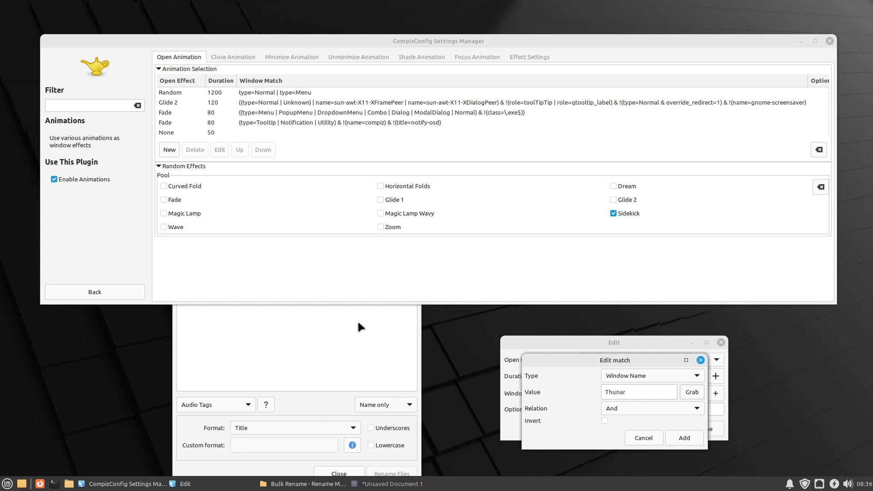
double_click(634, 395)
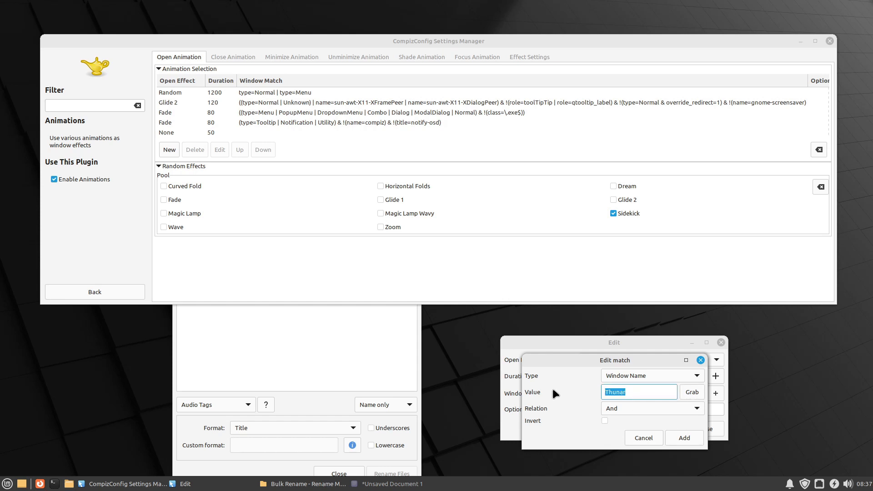
key(BackSpace)
Set the match type to Window Class and grab its value from the Bulk Rename window
click(666, 374)
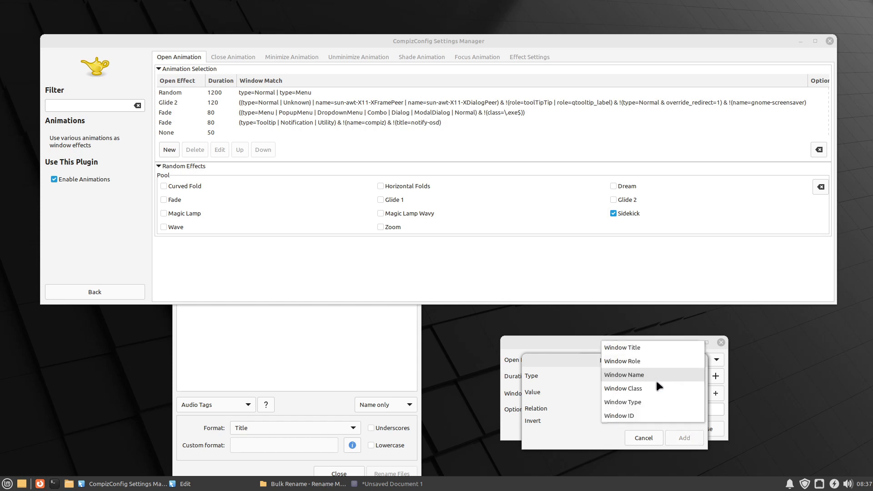
click(646, 389)
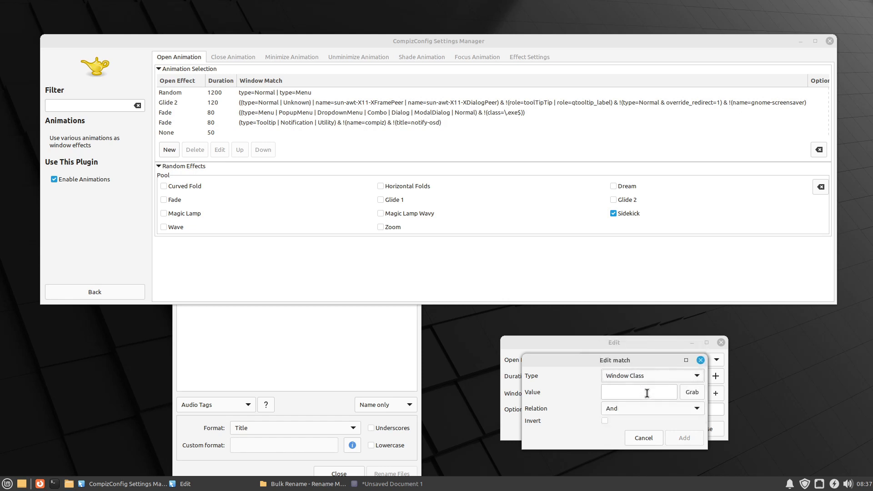
click(689, 392)
click(350, 339)
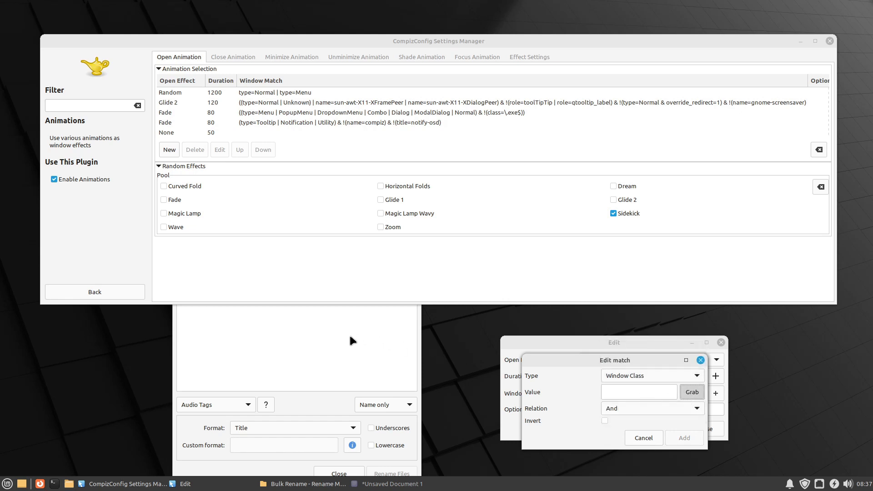
Clear the class value, switch the match type to Window Type, grab the value from the Bulk Rename window, and clear it
drag(640, 393, 579, 389)
key(BackSpace)
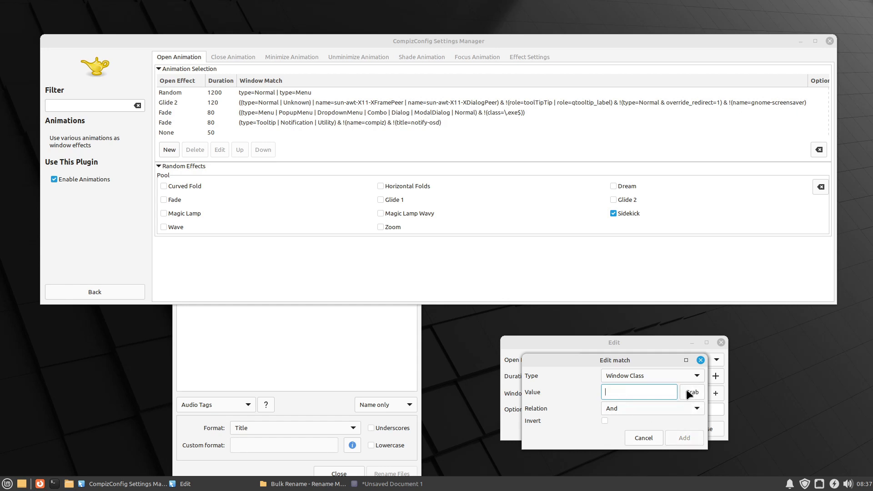
click(660, 375)
click(659, 387)
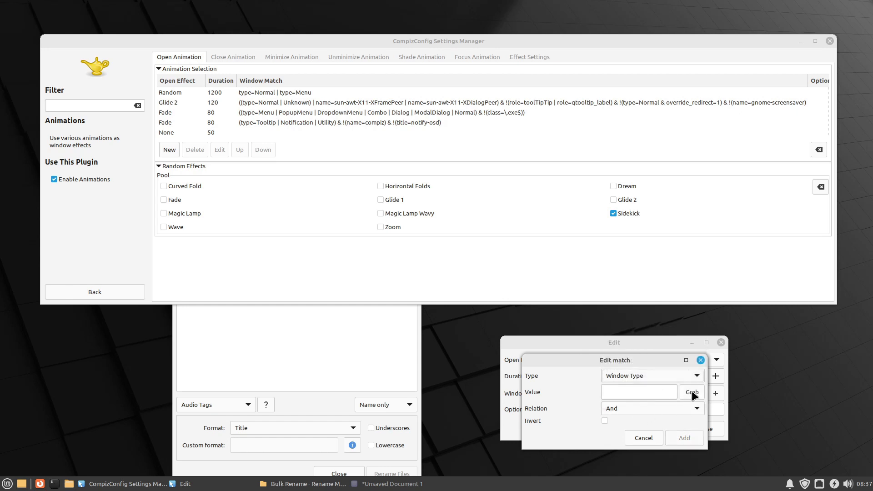
click(692, 393)
click(376, 354)
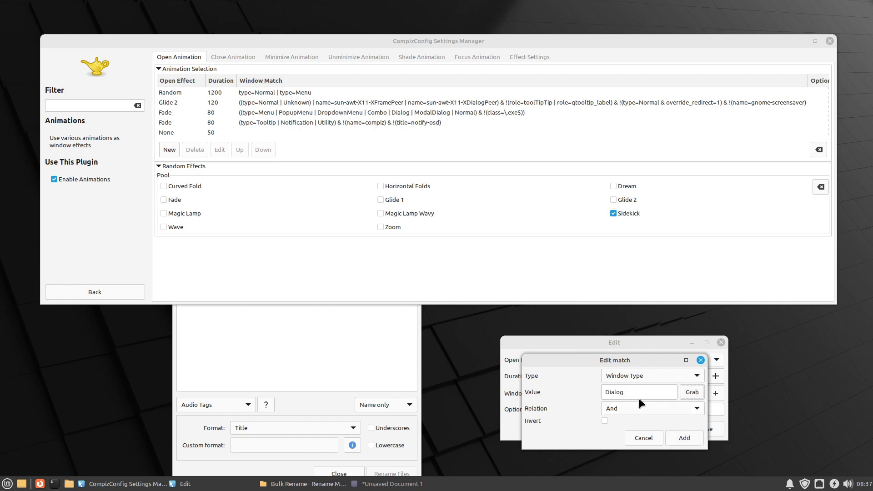
drag(654, 392, 576, 395)
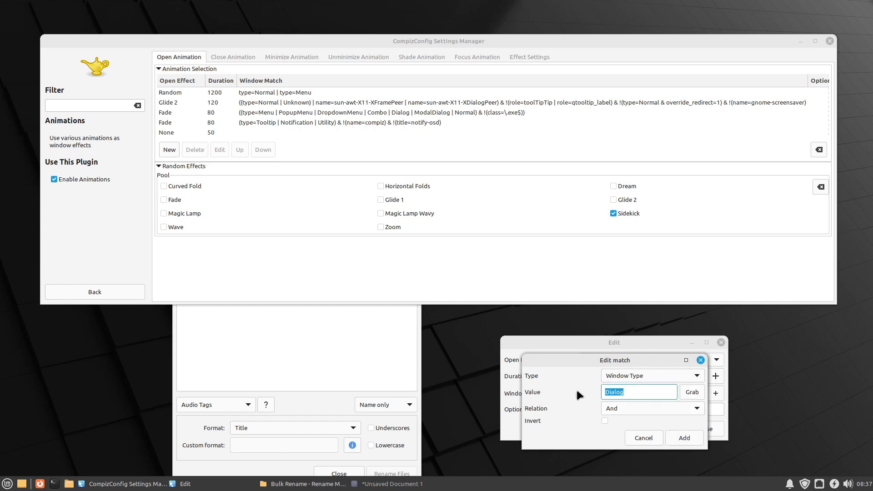
key(BackSpace)
Set the match type to Window ID, grab the value from the Bulk Rename window, and add it to the rule's window match
click(657, 375)
click(648, 385)
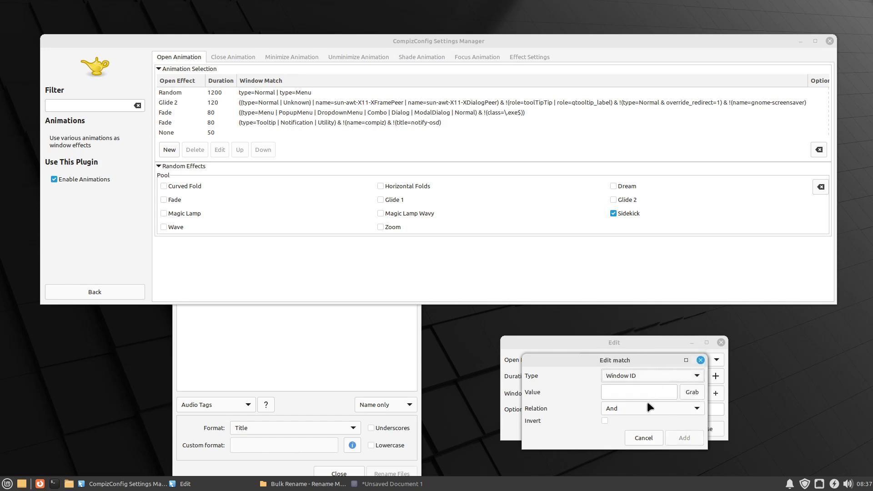
click(336, 360)
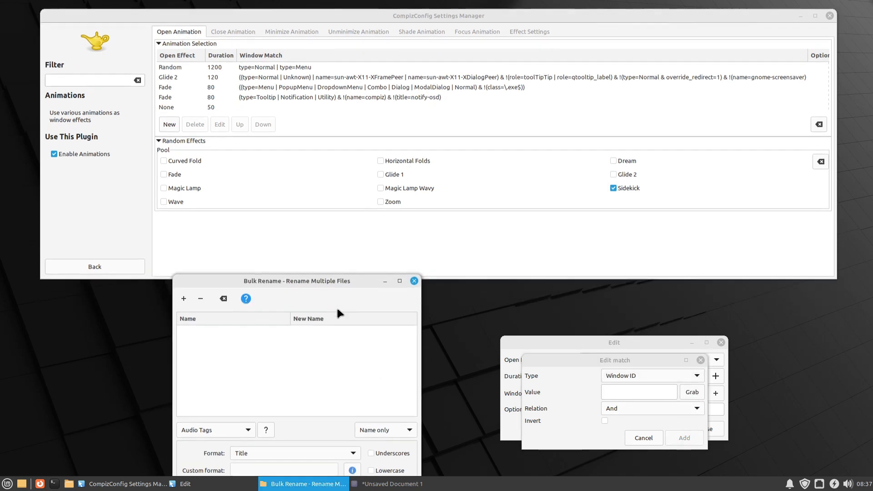
drag(361, 254, 363, 320)
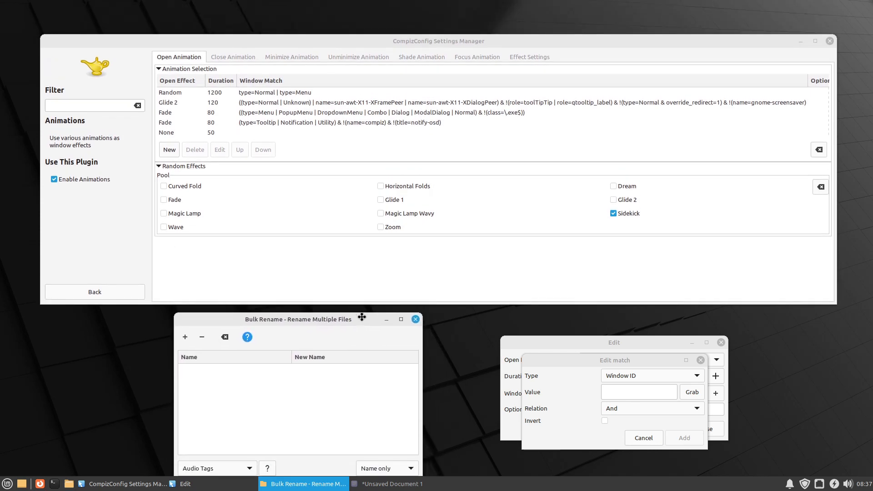
click(692, 392)
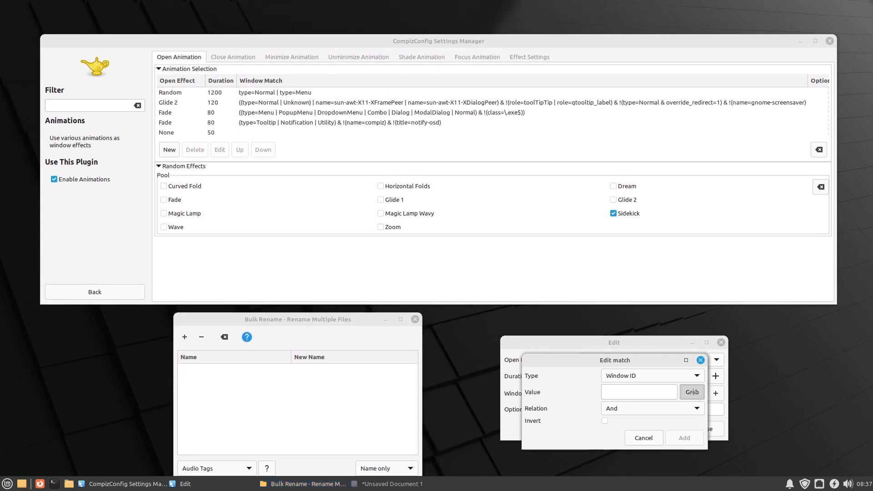
click(345, 338)
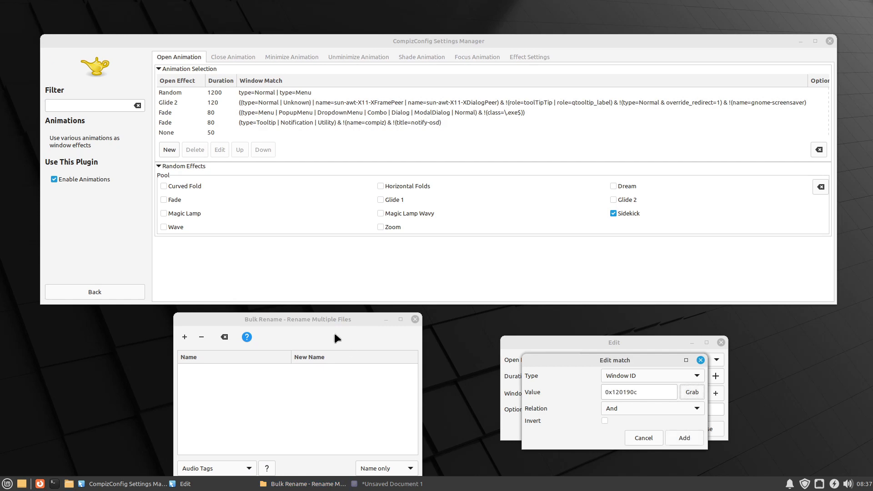
click(334, 334)
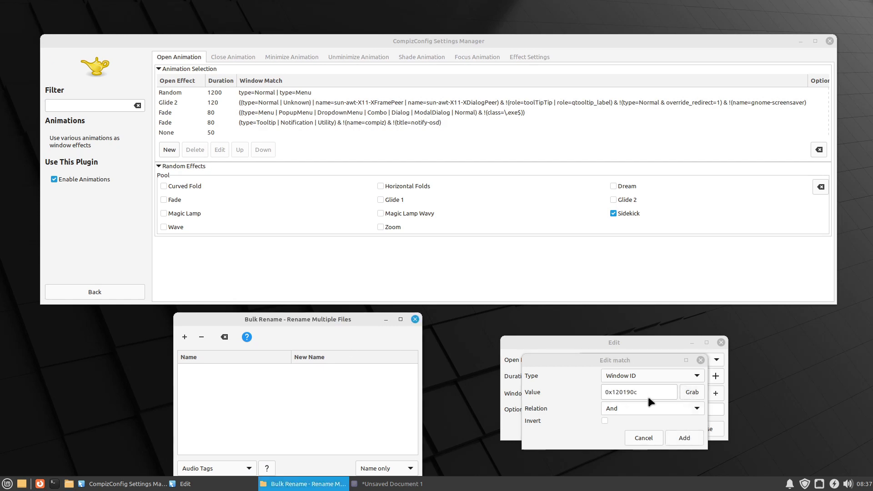
double_click(621, 392)
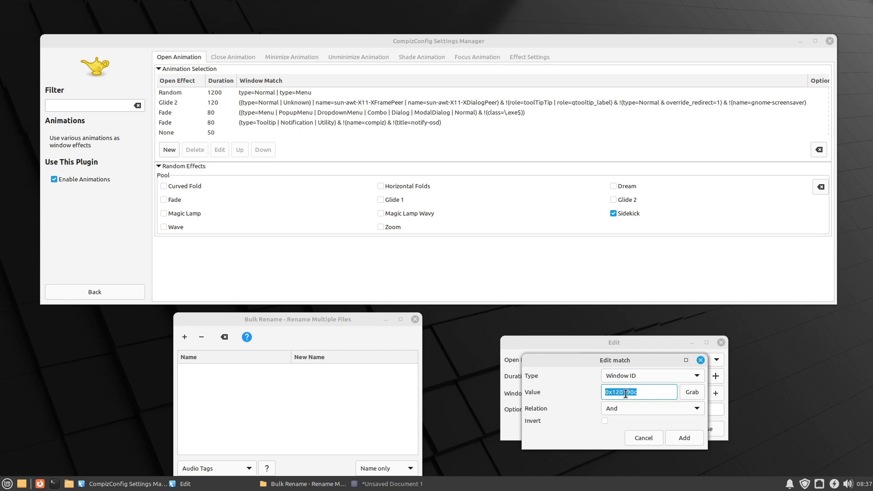
click(686, 436)
Set the new rule's open effect to Magic Lamp with a duration of 1500 and close its editor
triple_click(642, 393)
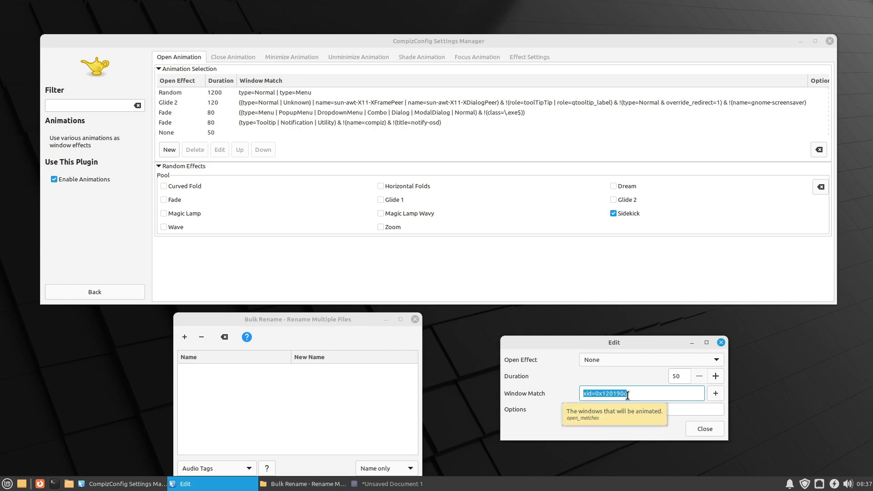
click(626, 358)
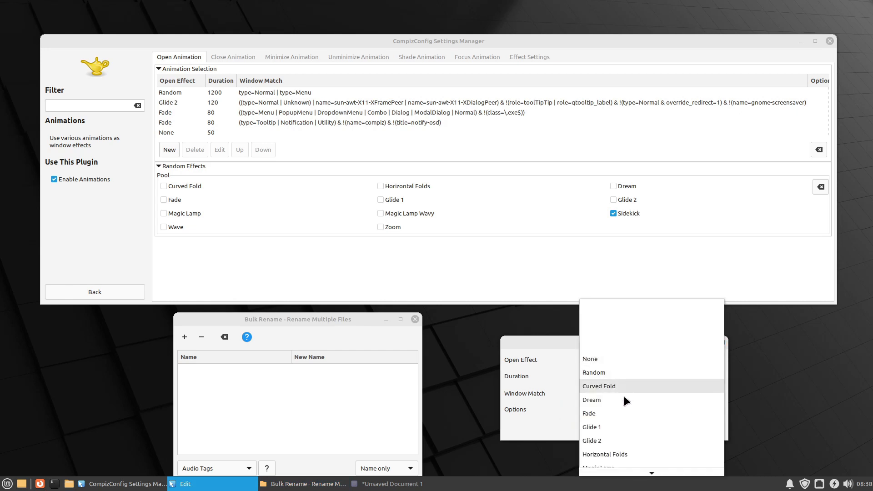
scroll(623, 409, down, 1)
click(627, 445)
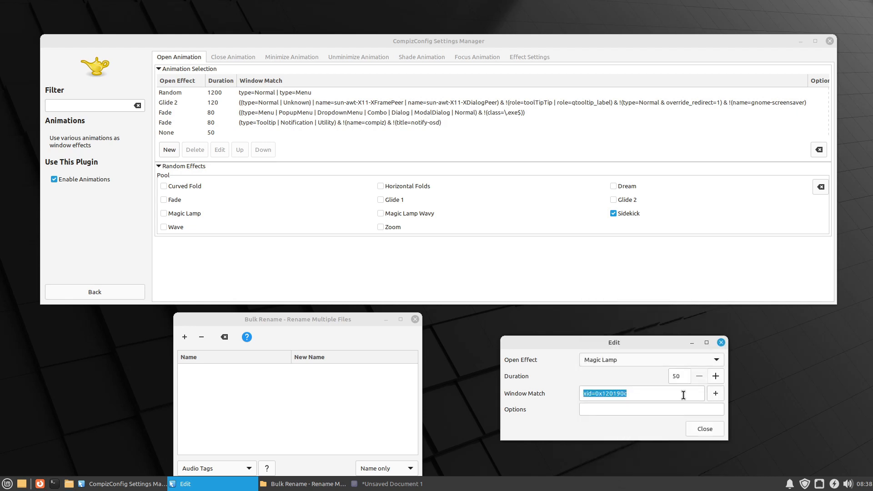
double_click(679, 376)
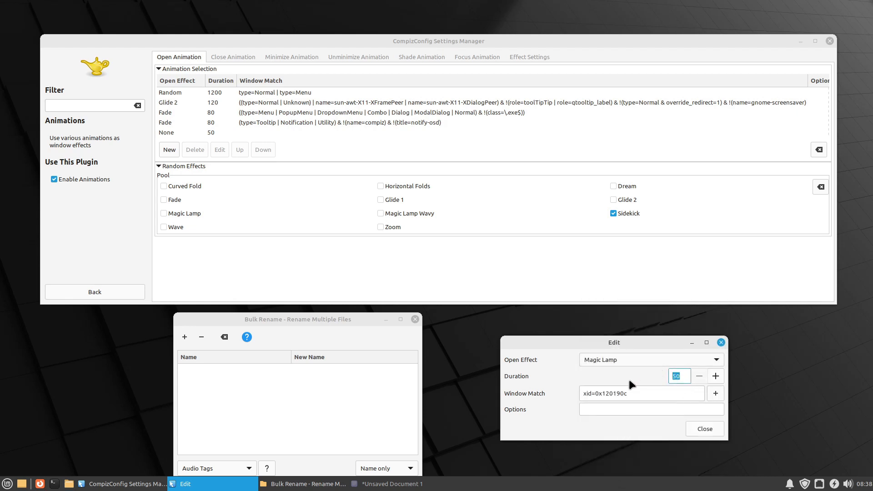
text(1500)
click(703, 431)
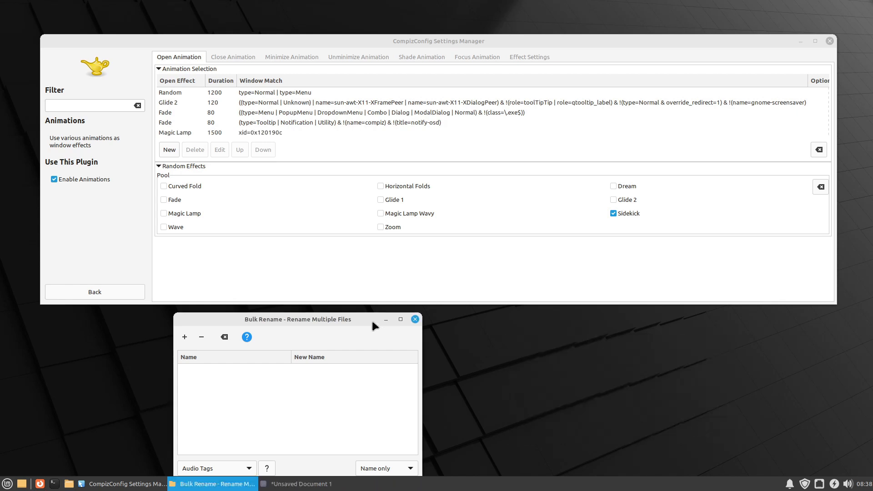
Move the Magic Lamp rule to the first place in the open animation list
click(285, 130)
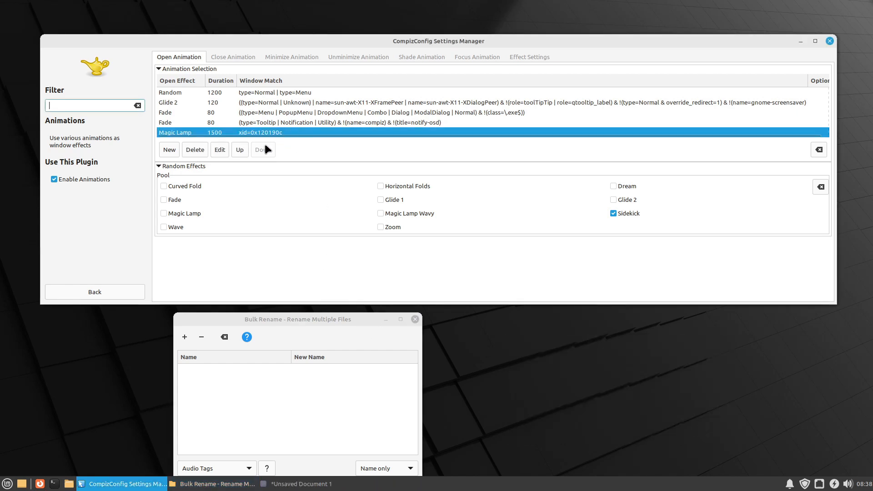
click(242, 150)
click(242, 150)
click(241, 150)
click(242, 150)
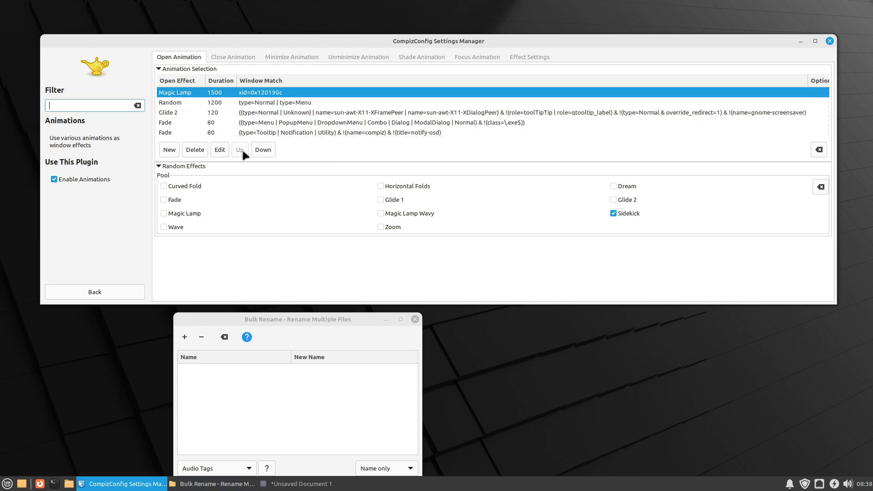
Close Bulk Rename, relaunch it to test its open animation, and close it again
click(415, 319)
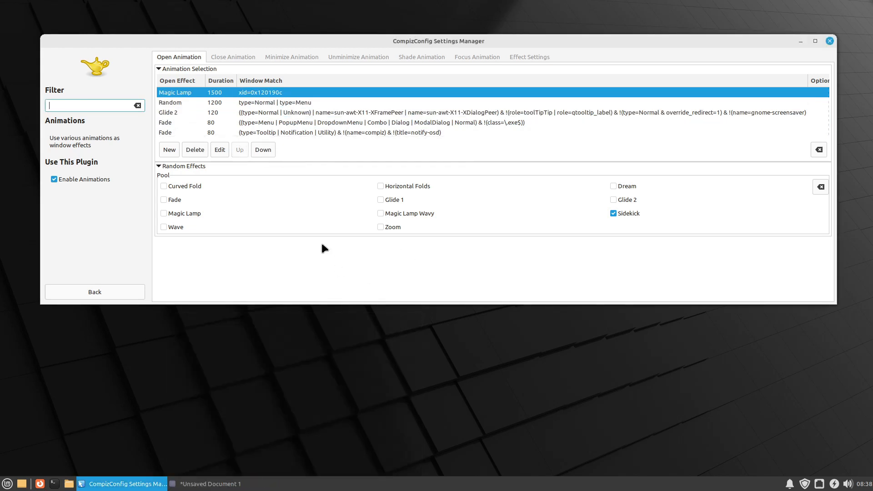
click(6, 483)
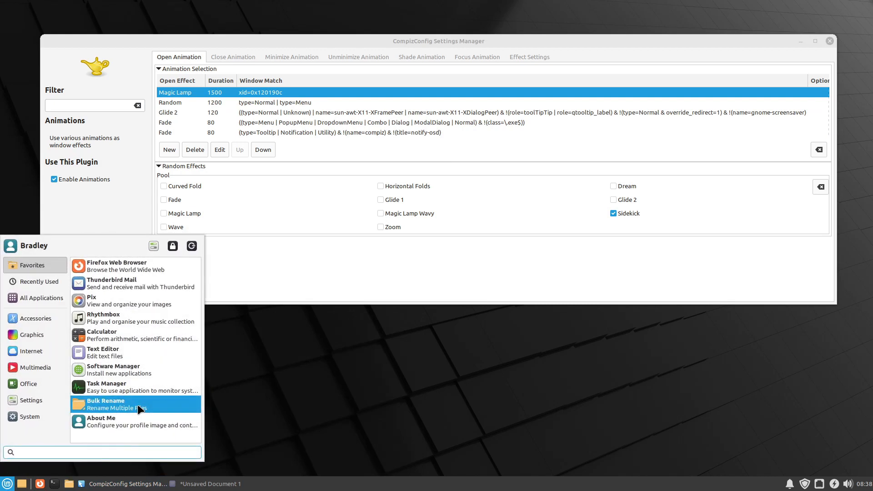
click(140, 406)
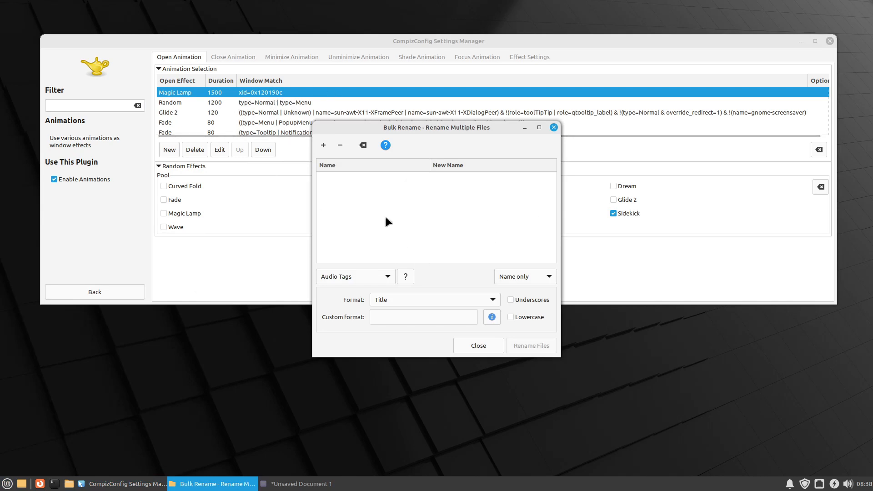
click(554, 127)
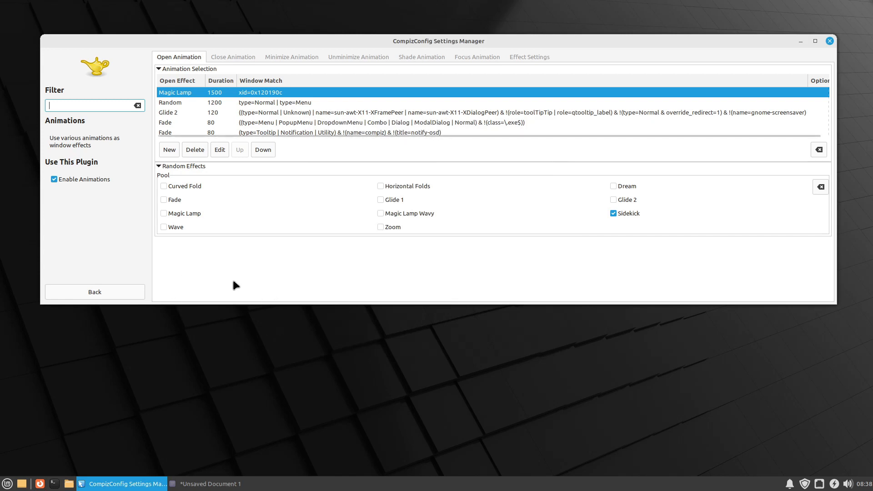
Create another open animation rule, grab a Window Title match from the CompizConfig Settings Manager window, and clear the value
click(171, 151)
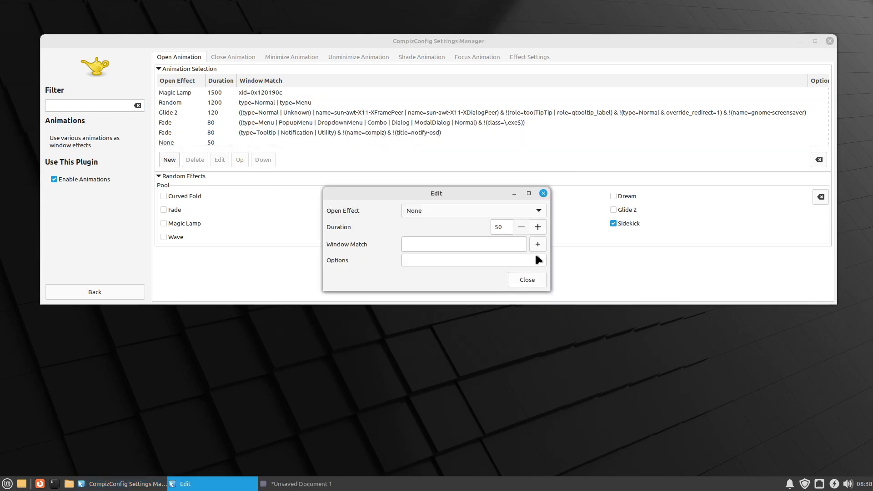
click(537, 243)
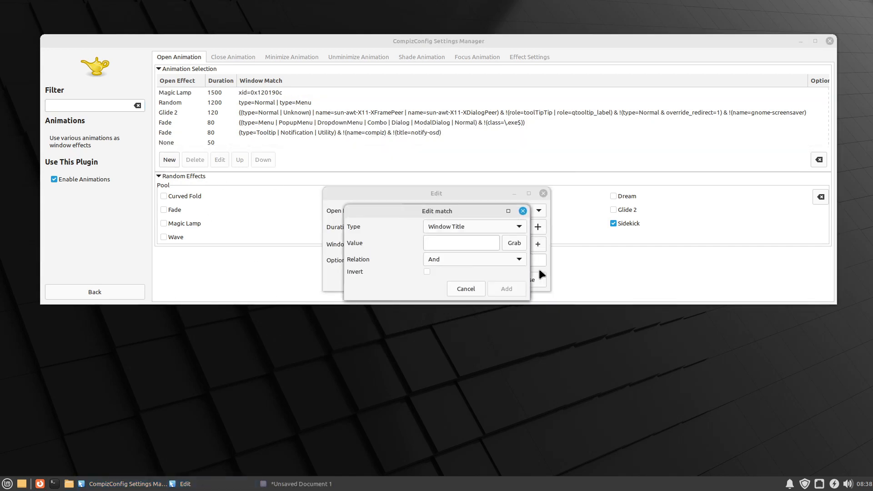
click(514, 243)
click(592, 50)
triple_click(487, 241)
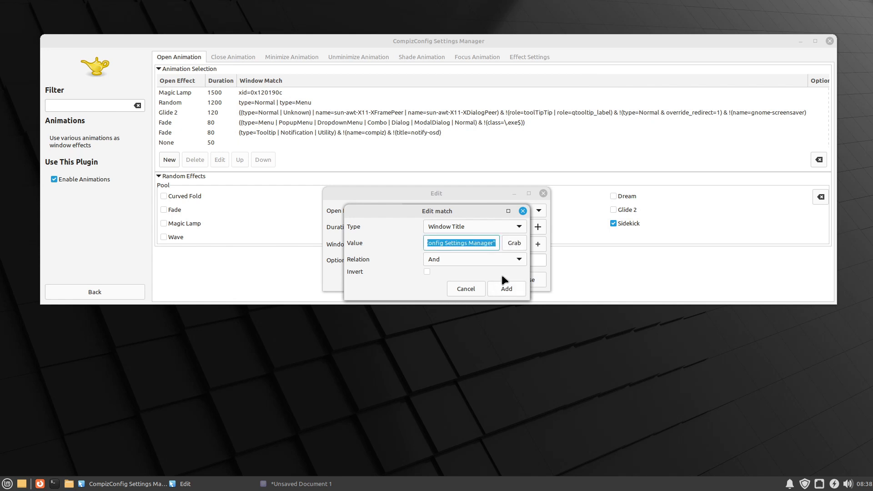
key(BackSpace)
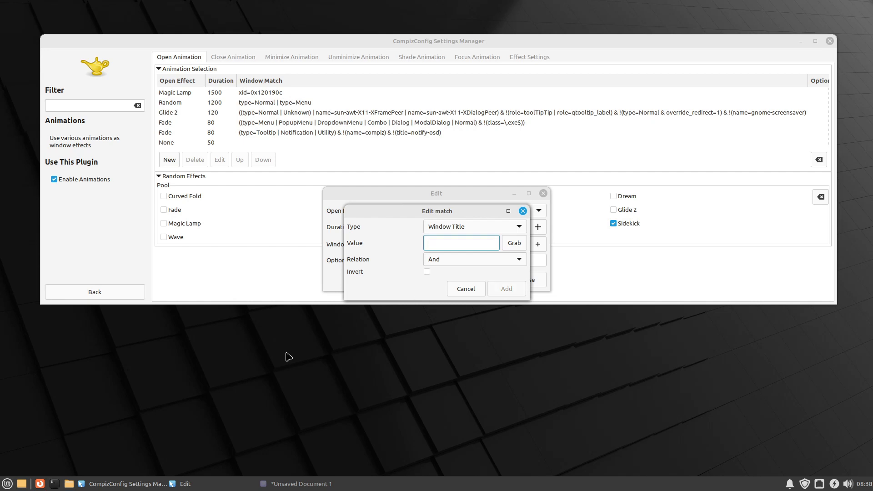
Launch Task Manager and grab its Window Title as the match value for the new rule
click(7, 485)
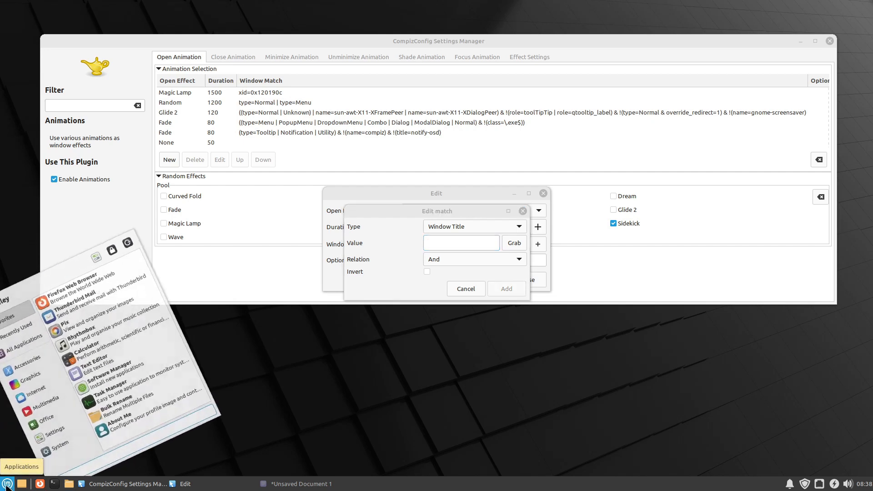
click(112, 390)
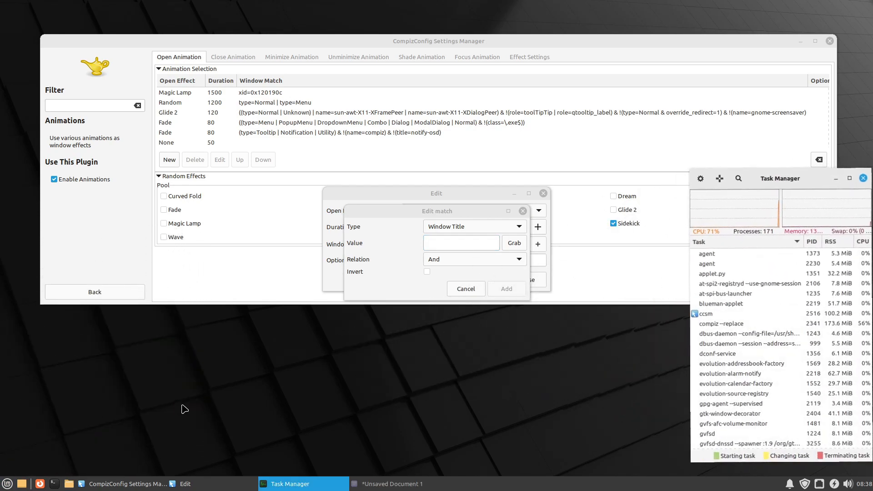
click(514, 242)
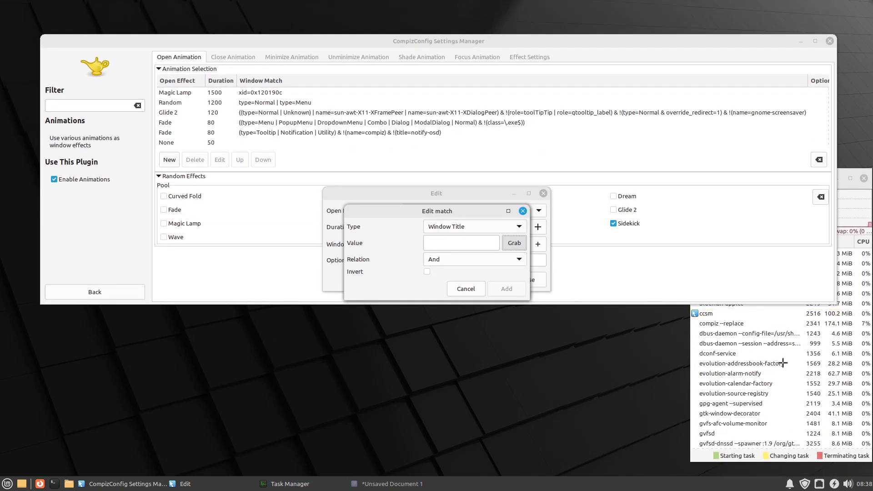
click(783, 362)
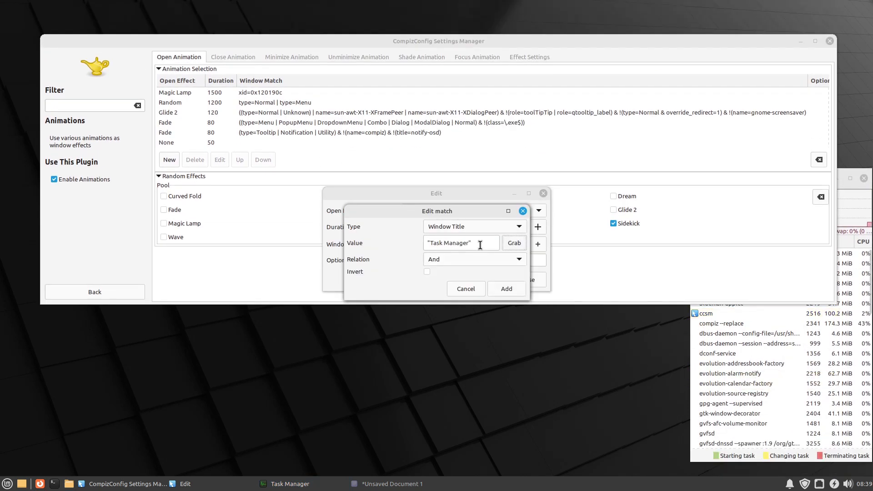
Change the new rule's match type to Window Name and clear its Task Manager title value
click(470, 228)
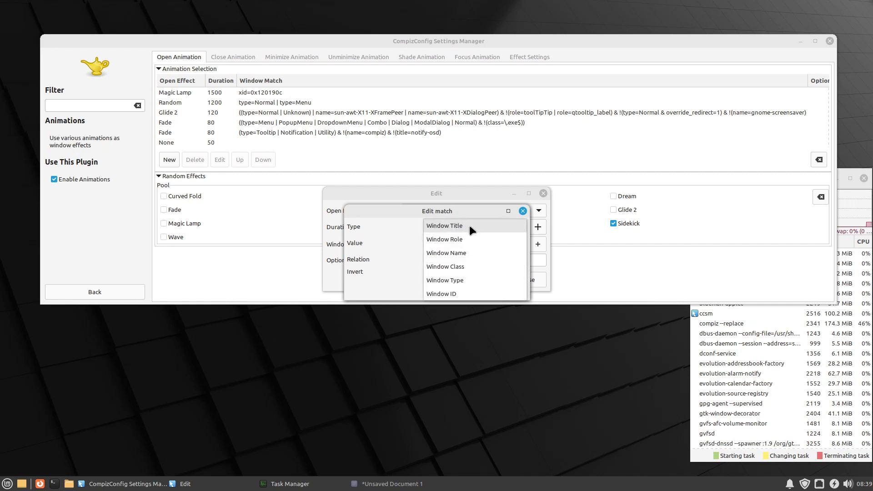
click(475, 252)
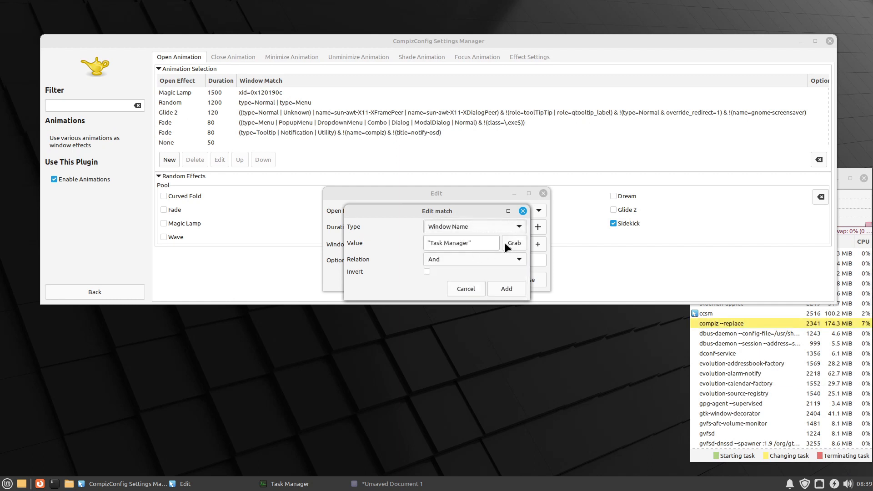
drag(472, 242, 408, 239)
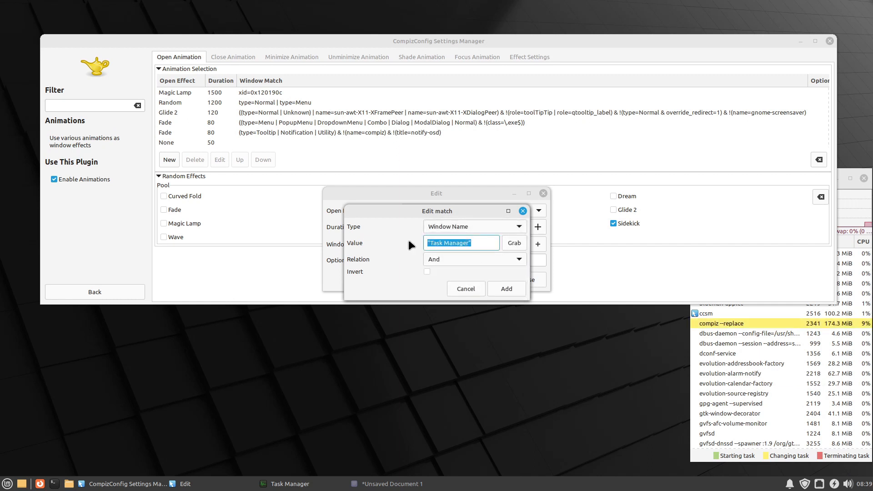
key(BackSpace)
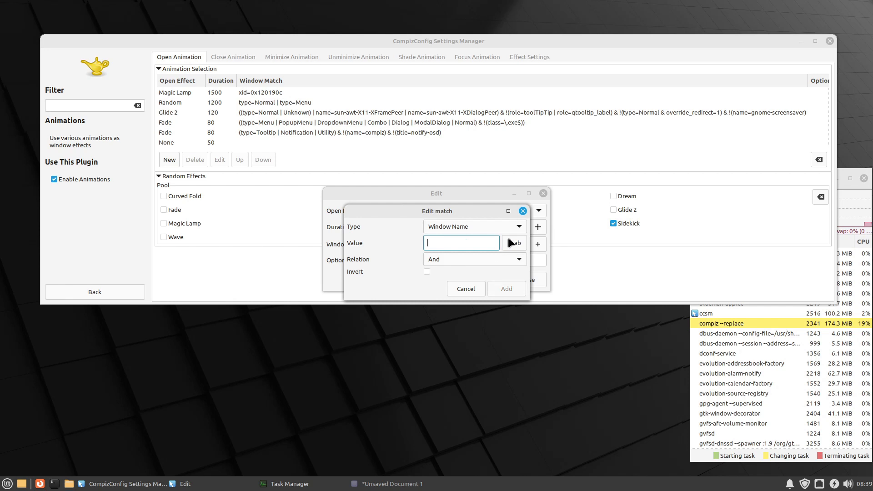
Move the Task Manager window clear of the settings window and grab its Window Name as the match value
click(795, 363)
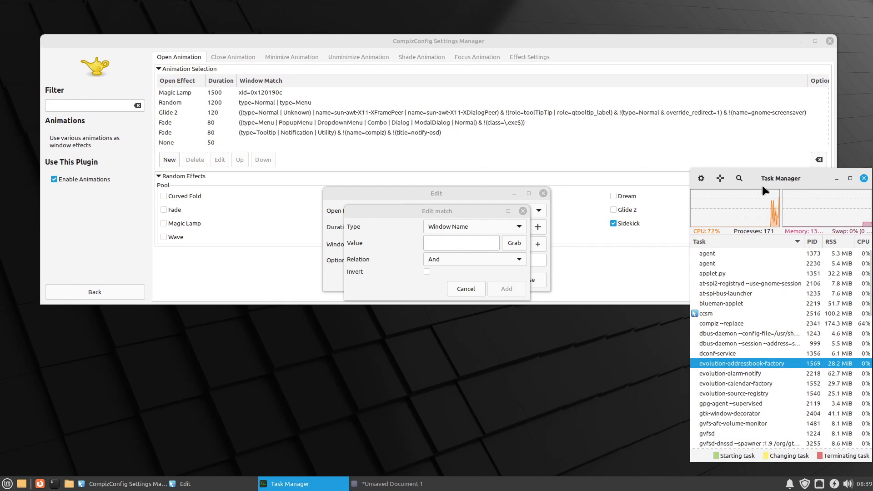
drag(757, 183, 701, 330)
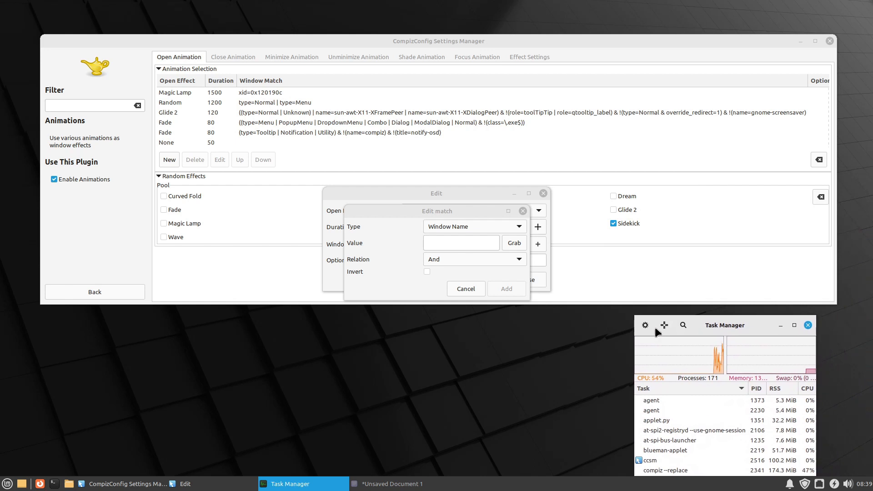
click(516, 243)
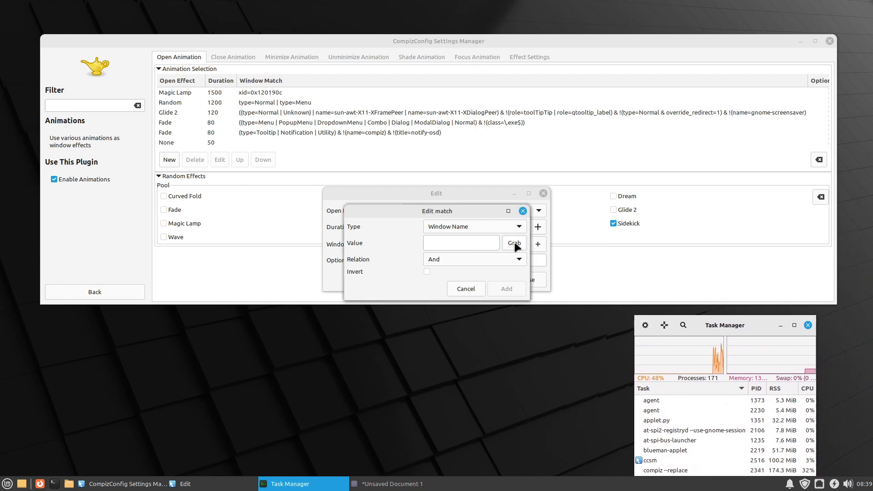
click(678, 348)
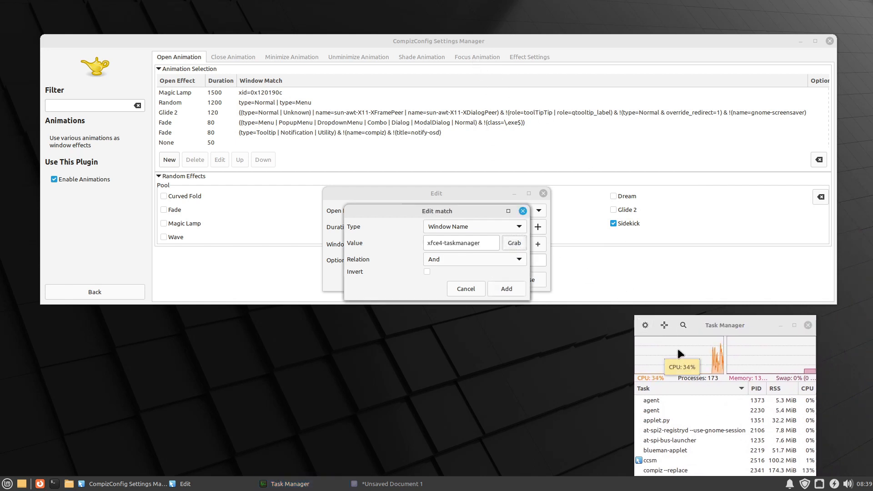
drag(485, 240, 411, 237)
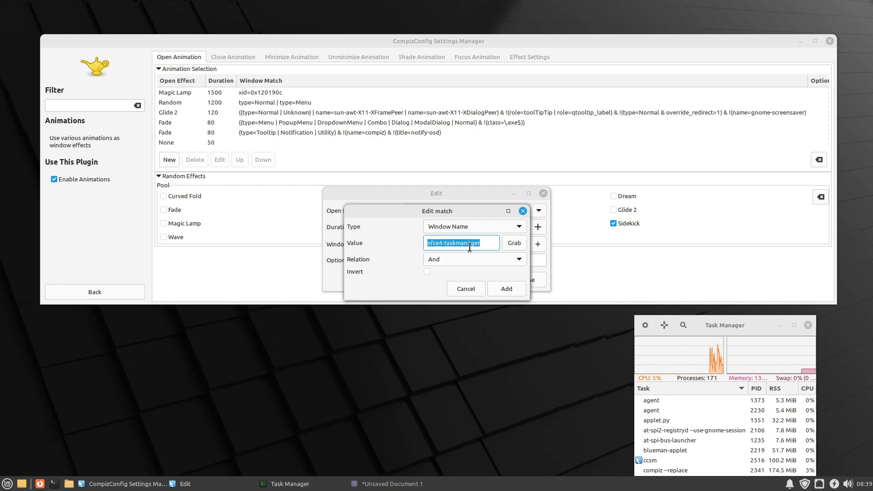
Launch Disks and move its window so that the match dialog's value and grab controls are uncovered
click(7, 484)
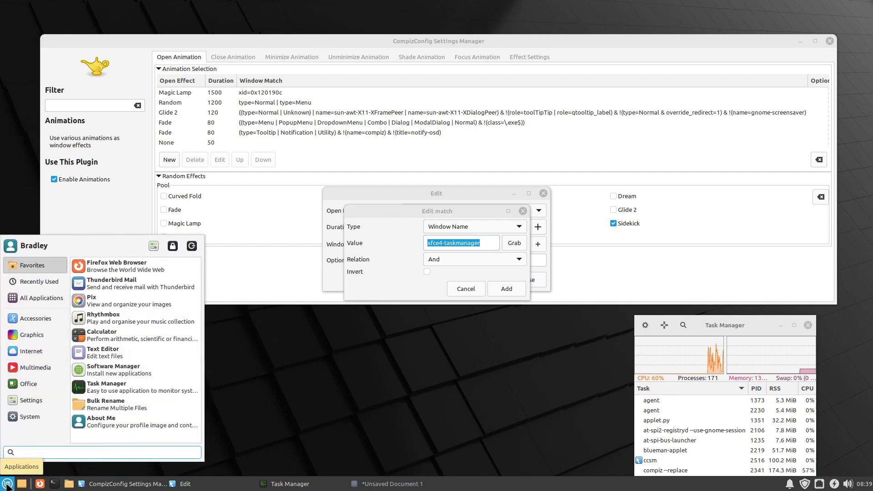
text(disk)
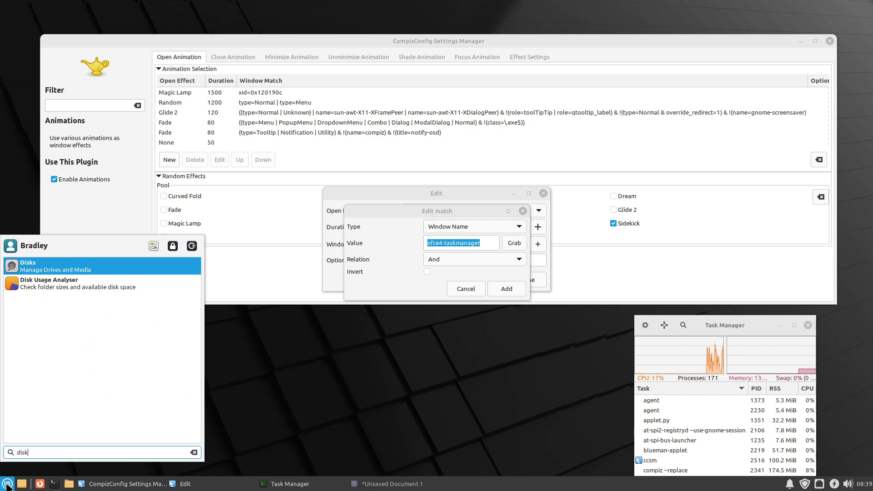
key(Return)
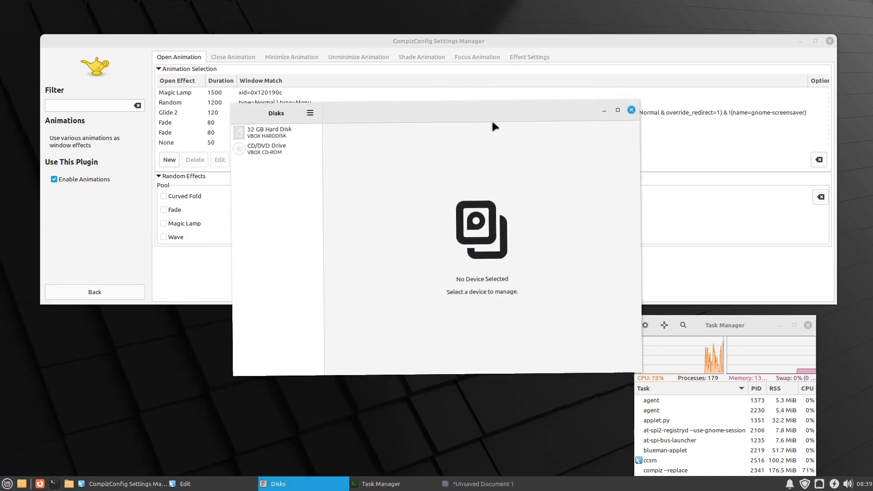
drag(491, 110, 272, 266)
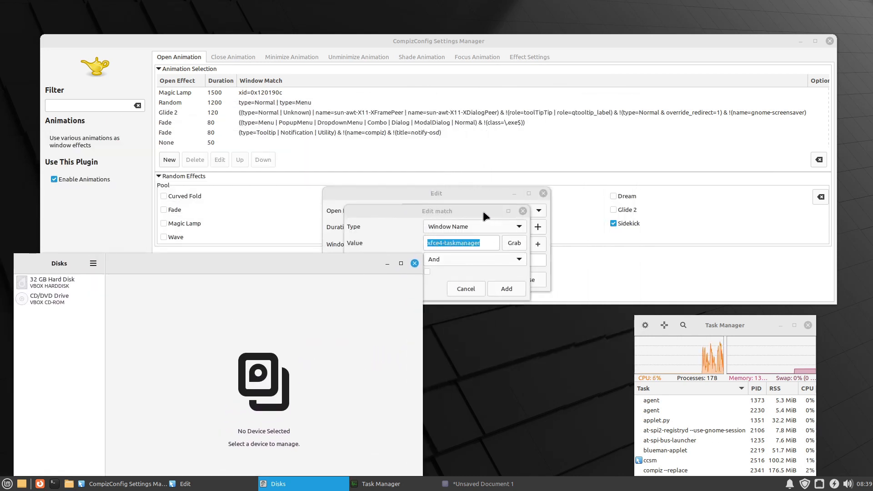
Replace the match value with the Window Name grabbed from Disks, gnome-disks, and add the match to the rule
click(491, 238)
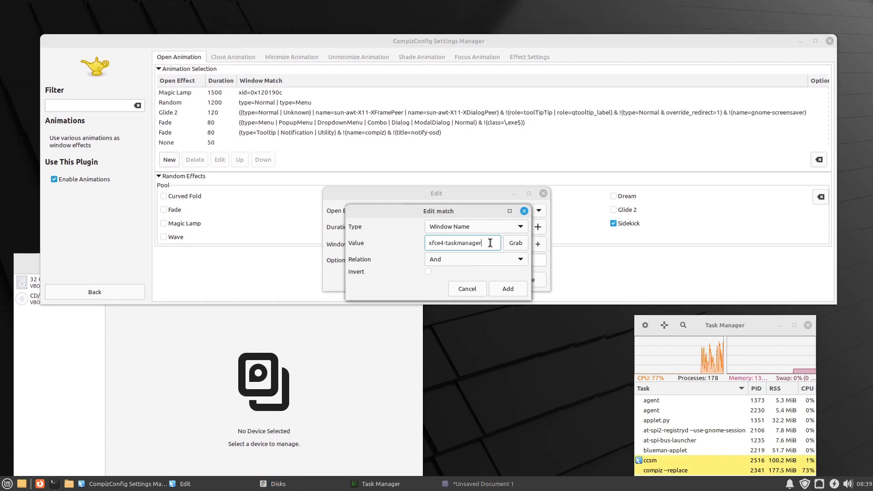
drag(490, 243, 402, 246)
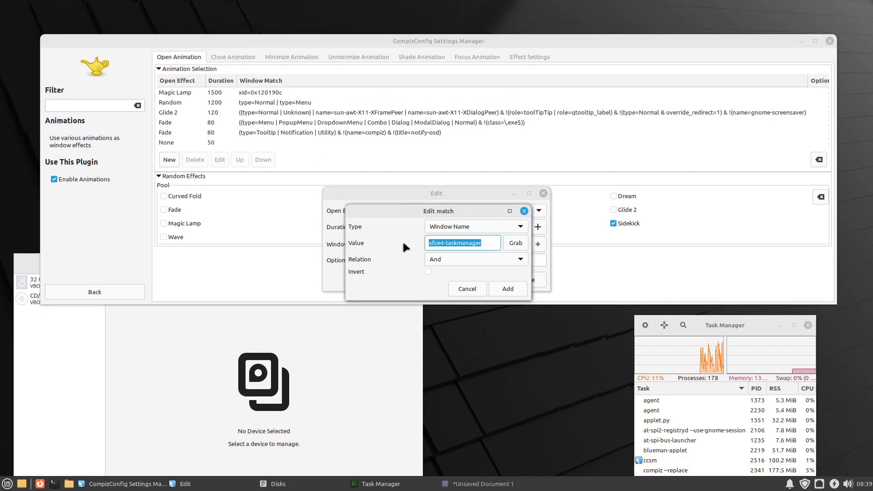
key(BackSpace)
click(516, 242)
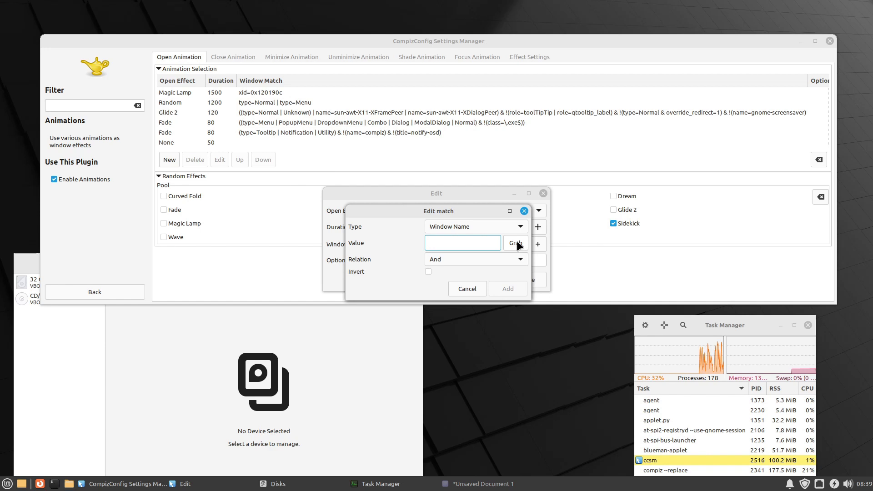
click(375, 345)
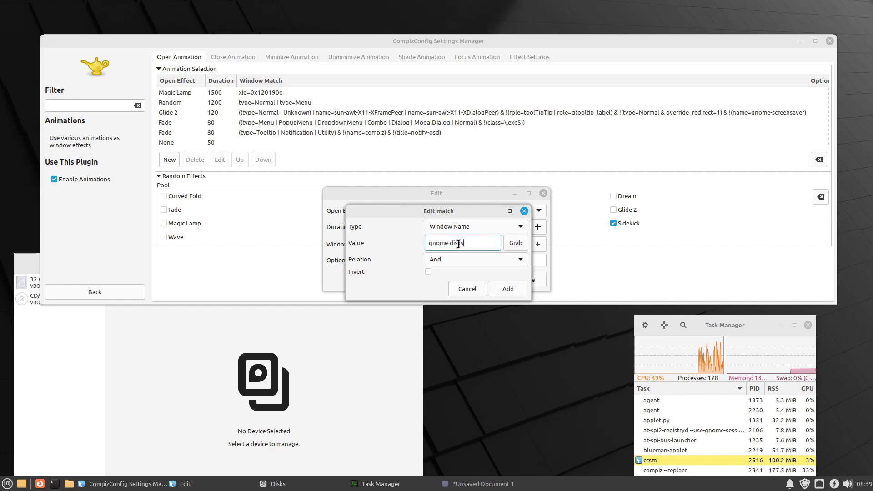
drag(458, 243, 412, 244)
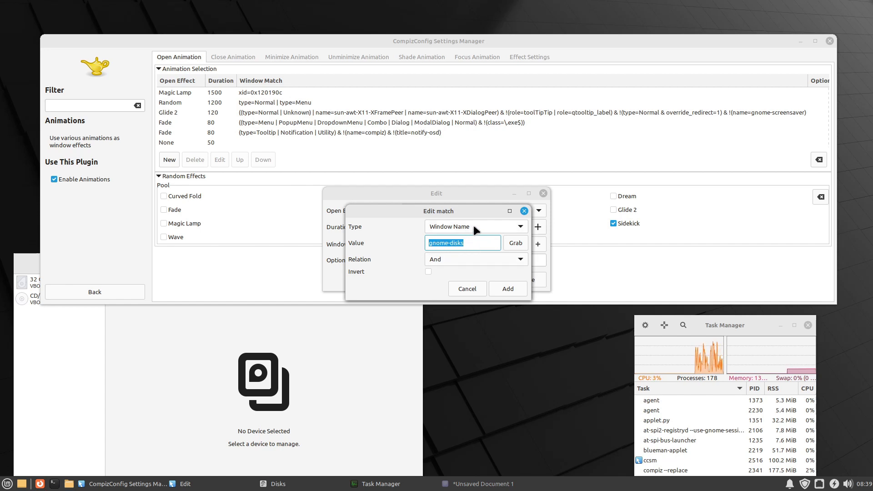
click(504, 290)
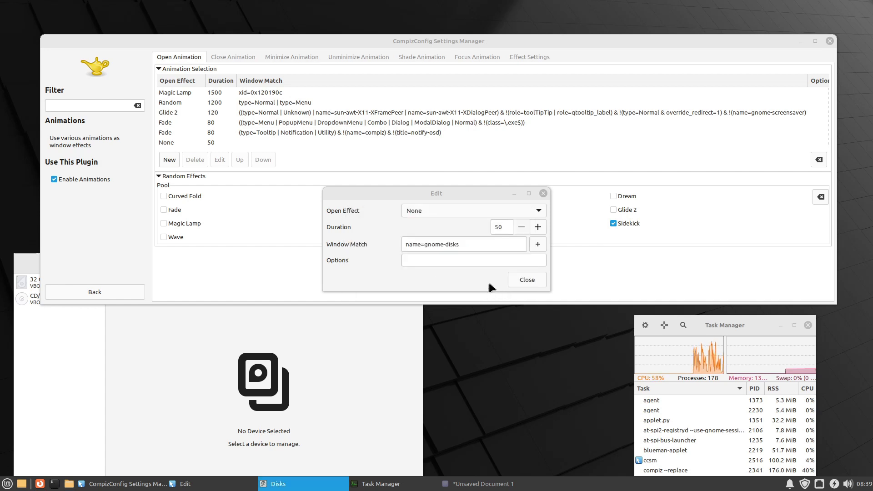
Set the gnome-disks rule's open effect to Curved Fold, enter a duration of 5000, and close the rule editor
click(447, 209)
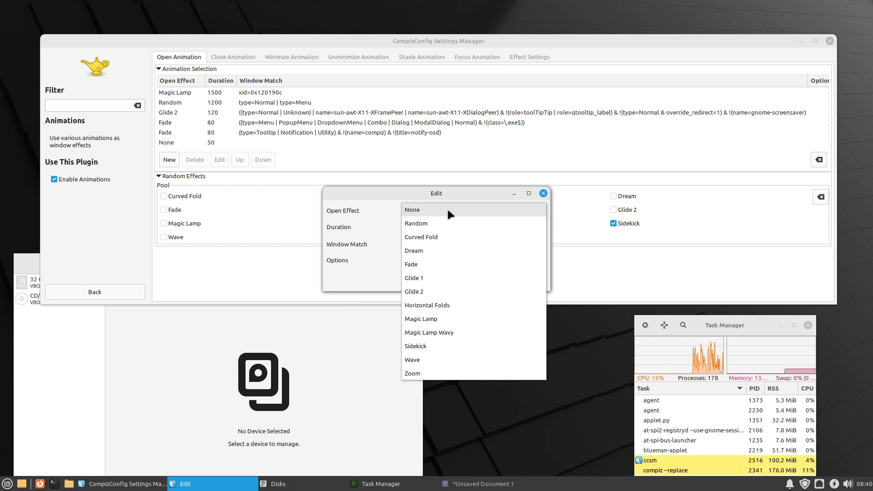
click(446, 235)
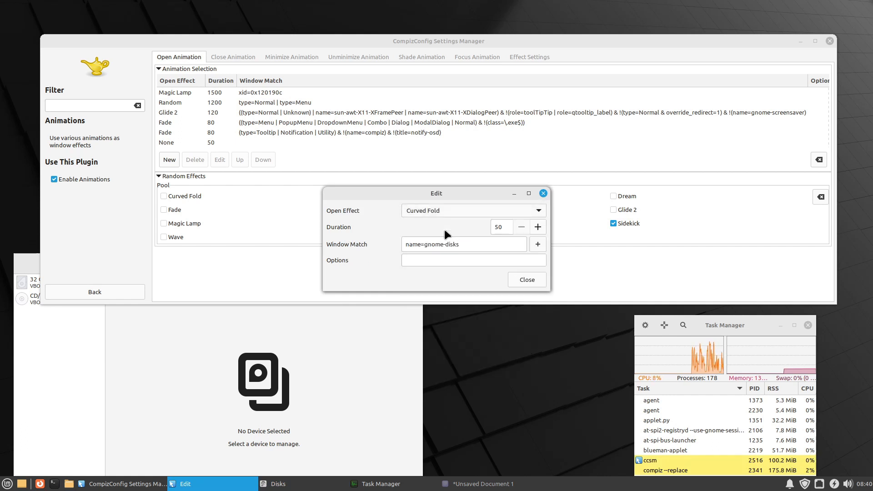
double_click(500, 227)
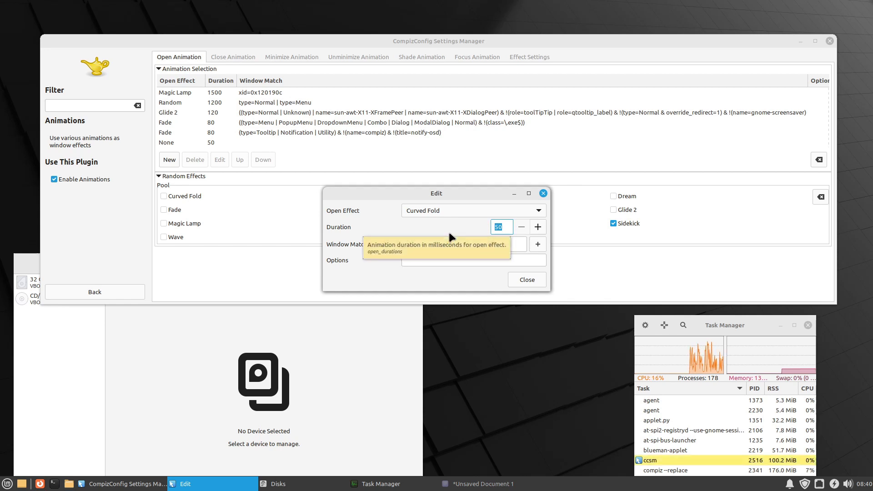
text(5000)
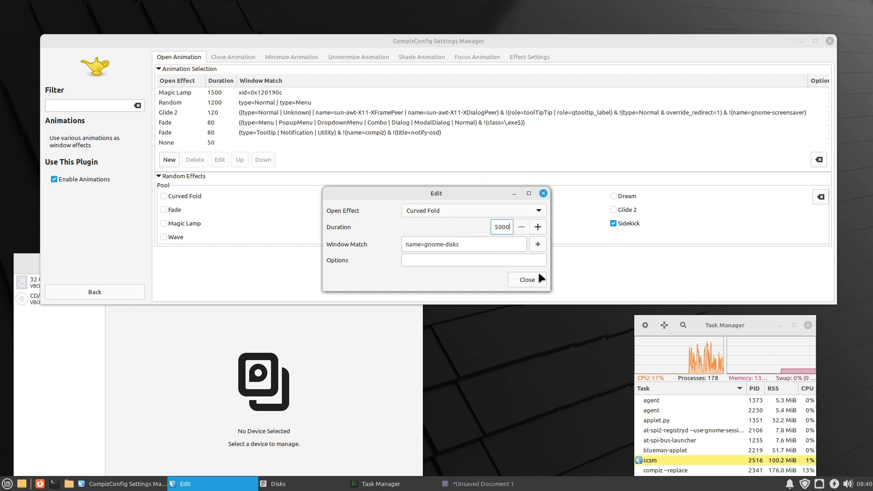
click(527, 279)
Close Disks and move the Curved Fold rule to the first place in the open animation list
click(357, 336)
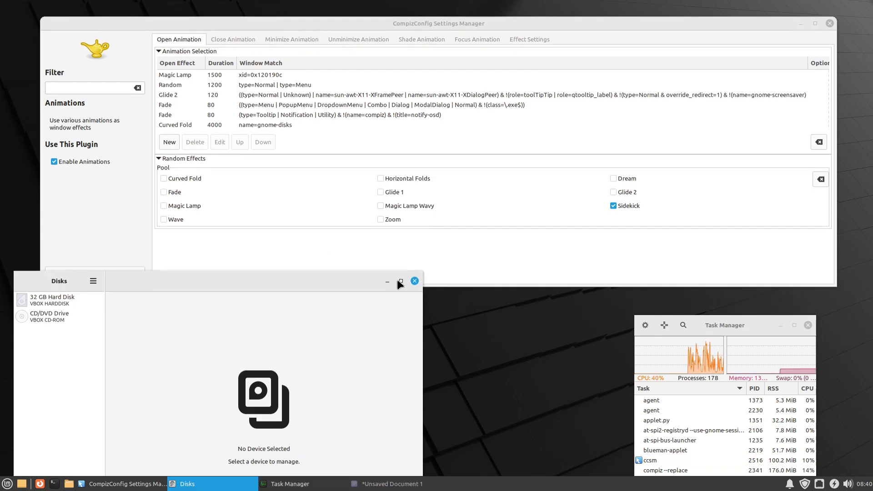
click(412, 271)
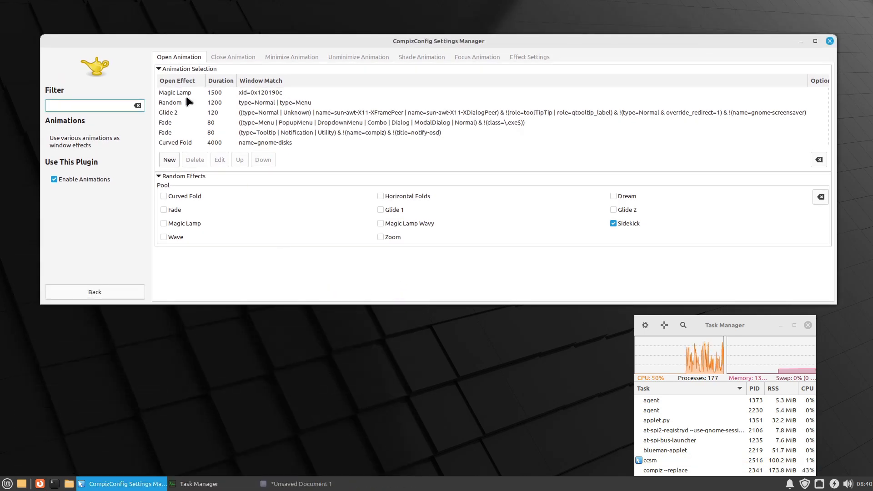
click(196, 141)
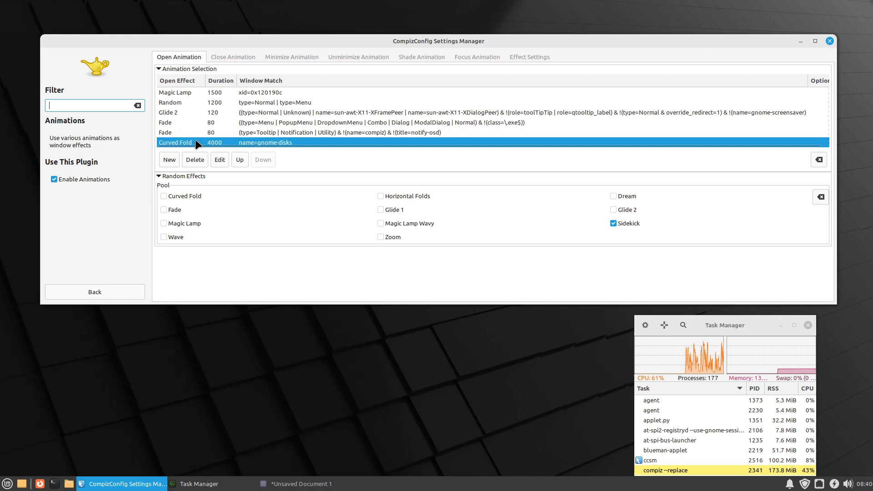
click(238, 159)
click(239, 159)
click(238, 159)
click(238, 159)
click(238, 159)
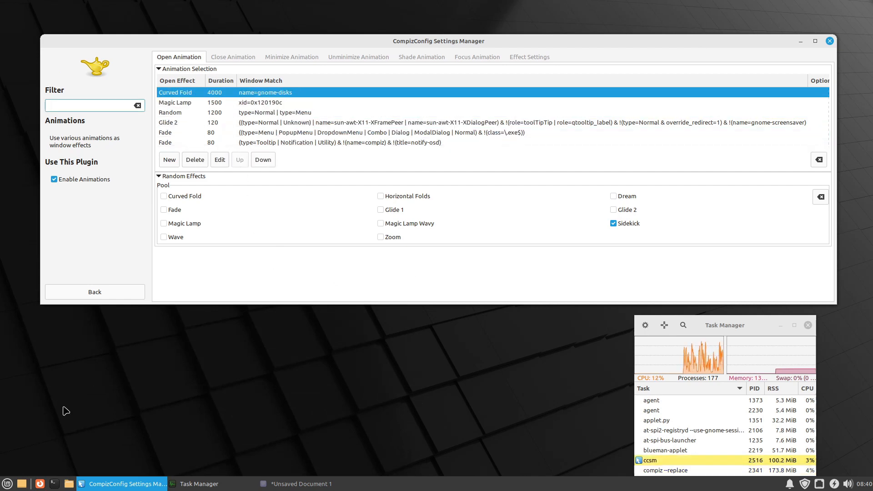
Relaunch Disks to test its Curved Fold open animation, and close it again
click(7, 484)
text(d)
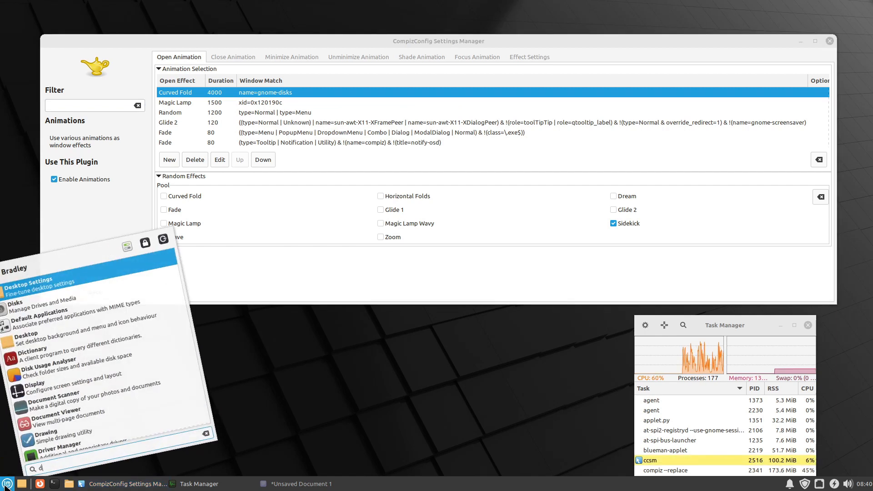
text(isk)
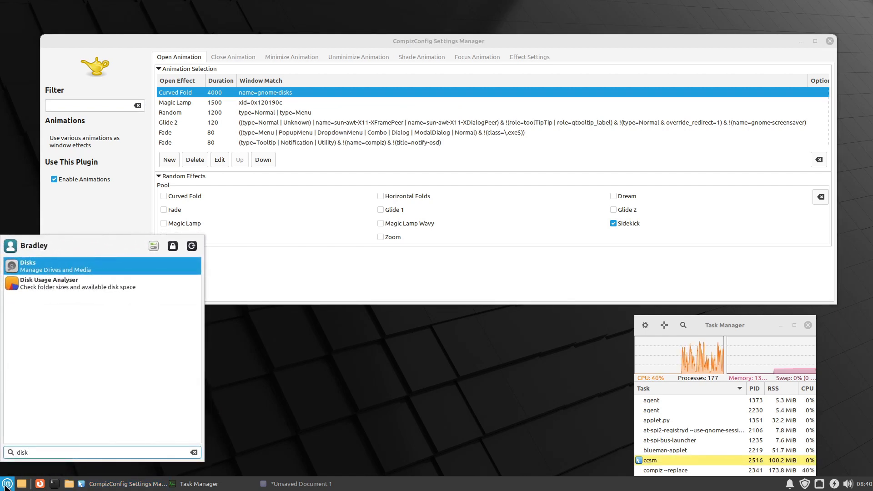
key(Return)
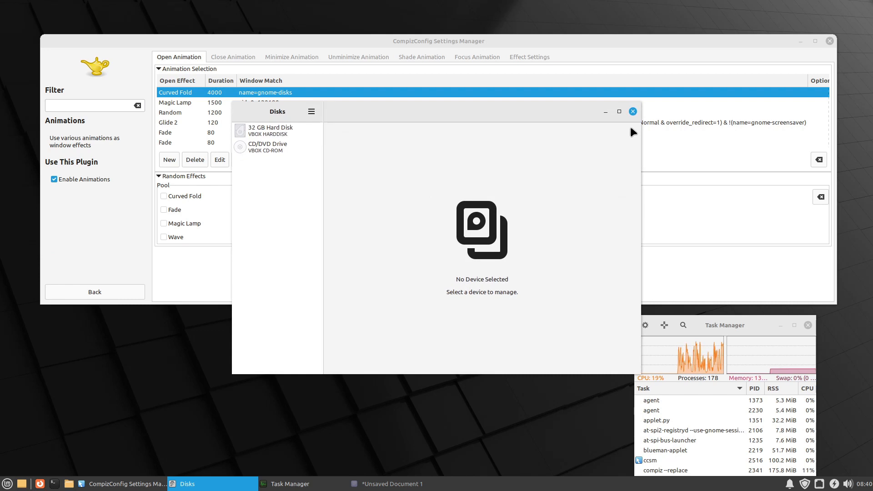
click(633, 111)
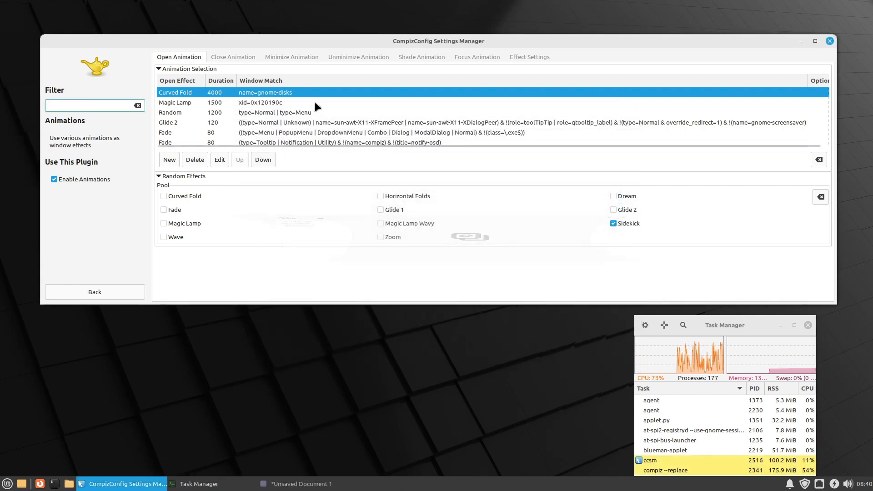
Move the Random rule above the Curved Fold and Magic Lamp rules to the first place in the list
click(250, 113)
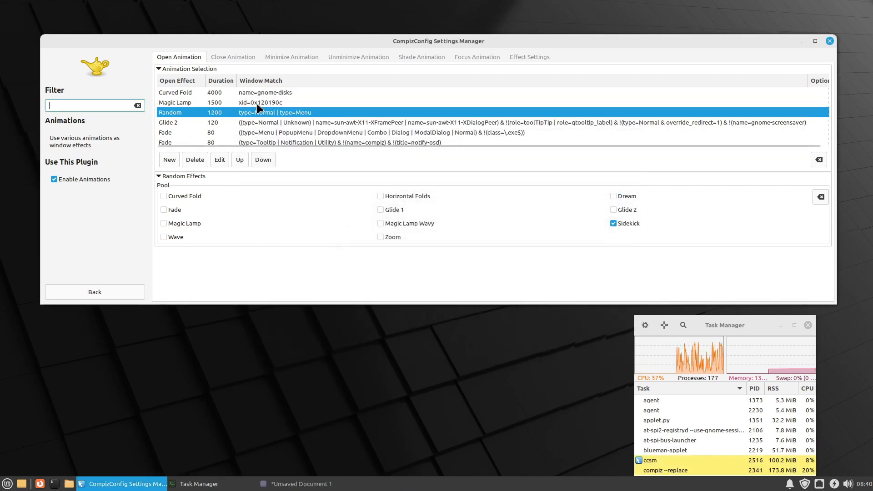
click(239, 159)
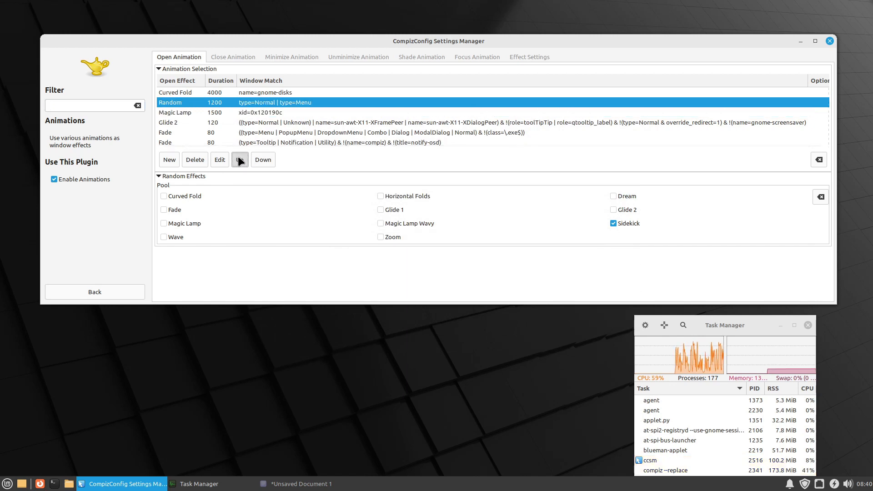
click(240, 160)
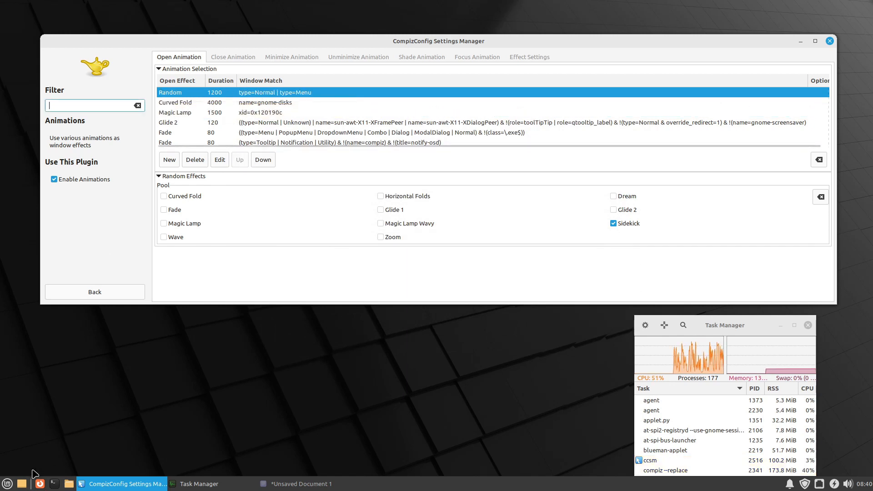
Relaunch Disks to test its open animation with the Random rule in first place, and close it again
click(7, 483)
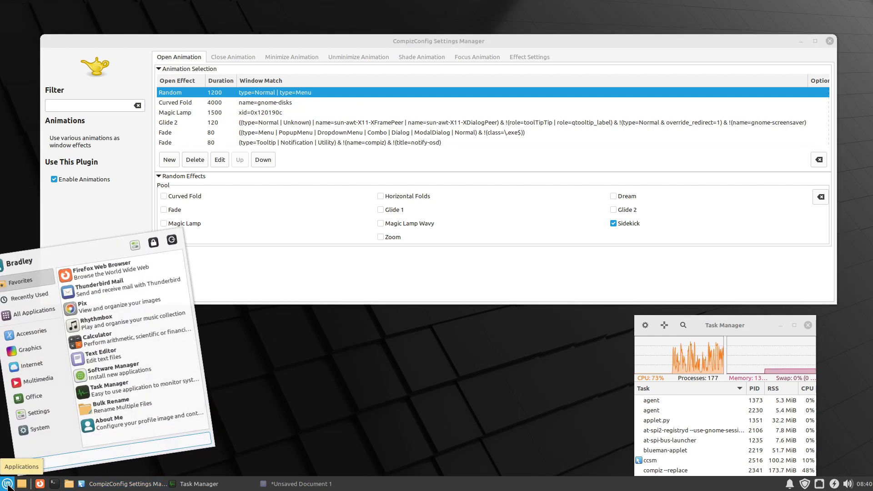
text(disk)
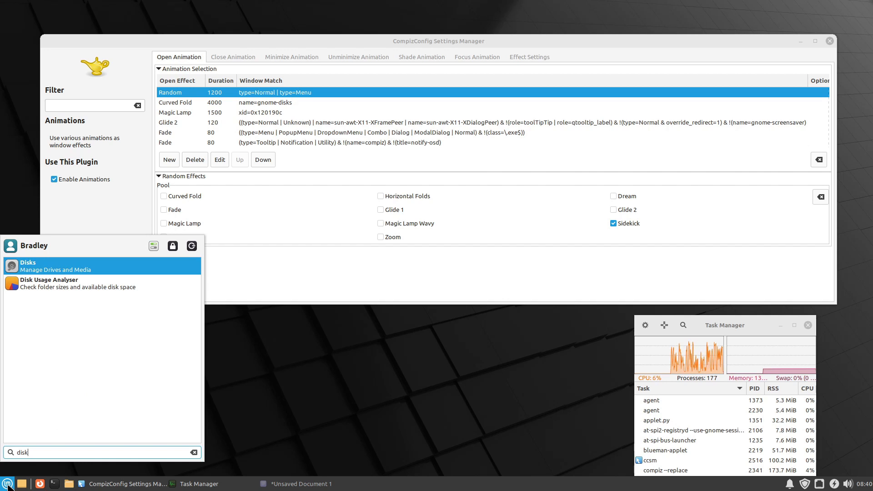
key(Return)
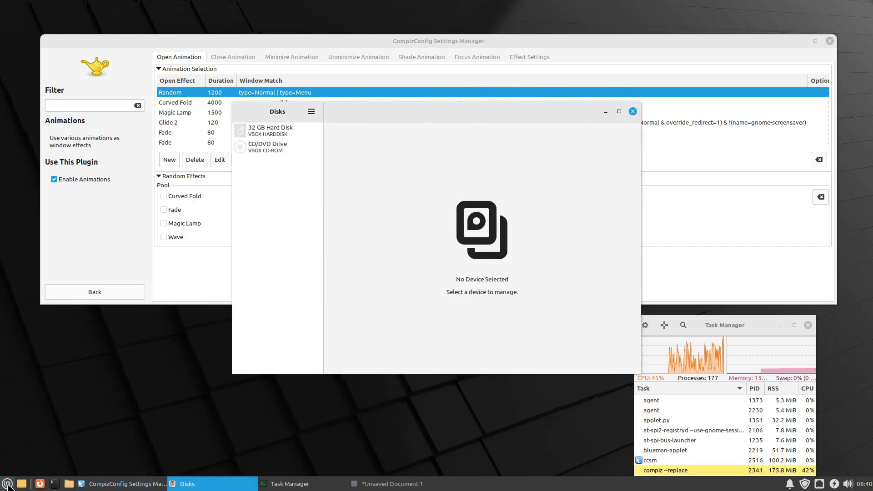
click(632, 111)
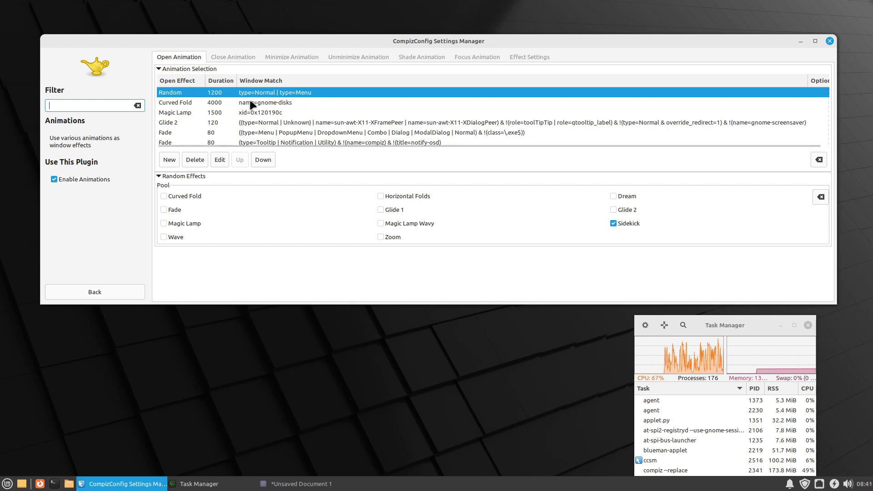
Move the gnome-disks Curved Fold rule above the Random rule in the open animation list, and close Task Manager
click(291, 103)
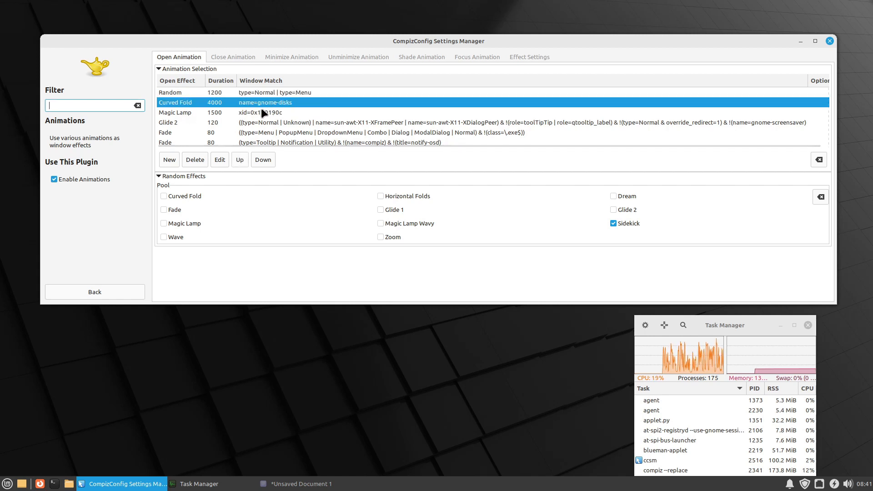
click(281, 92)
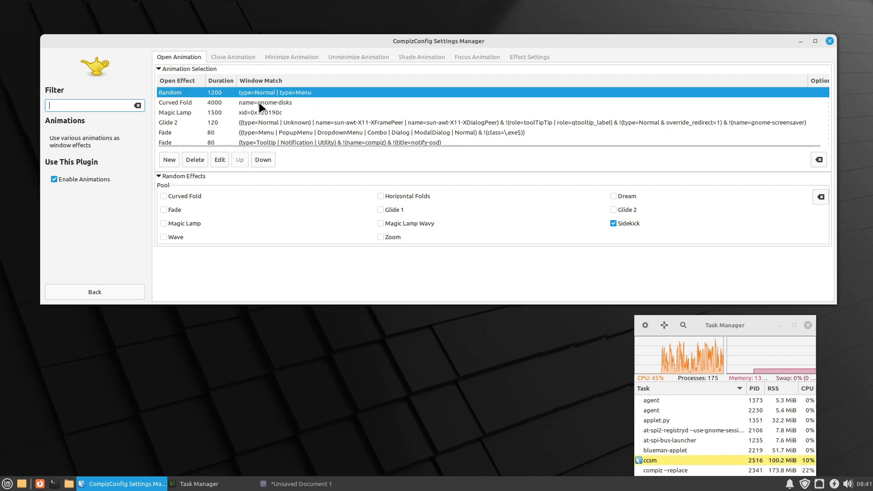
click(253, 103)
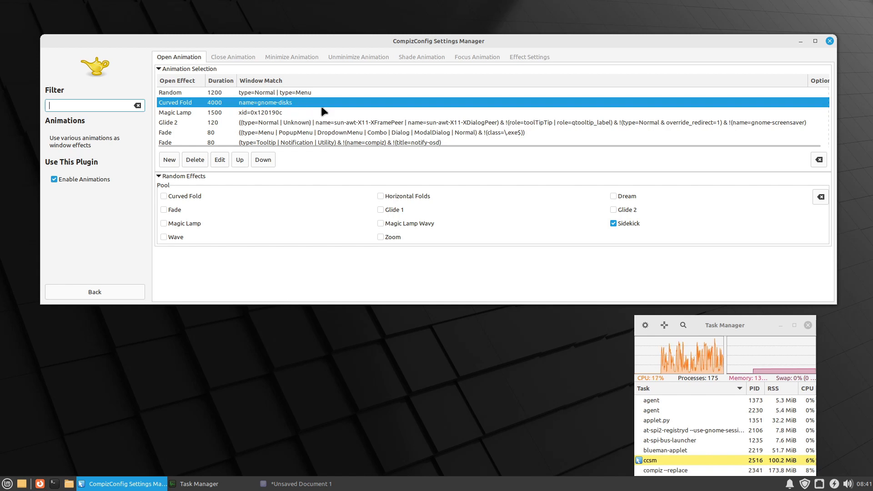
click(236, 56)
click(193, 58)
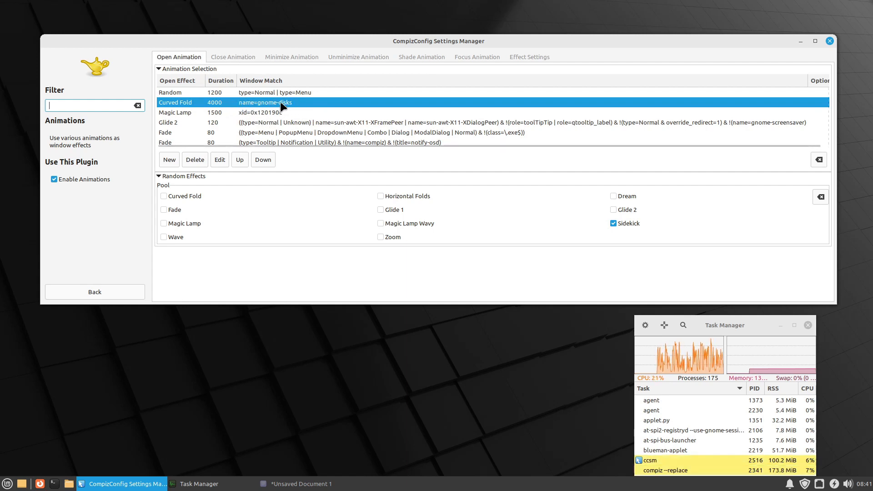
drag(267, 106, 267, 90)
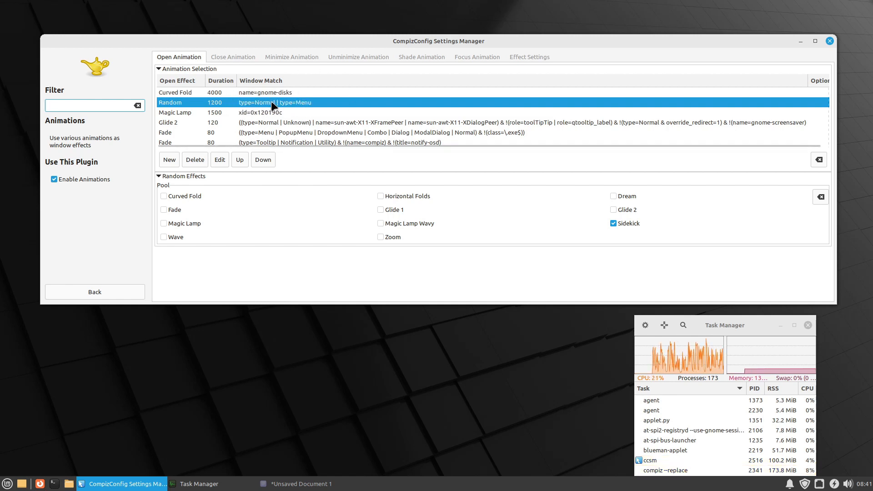
click(270, 89)
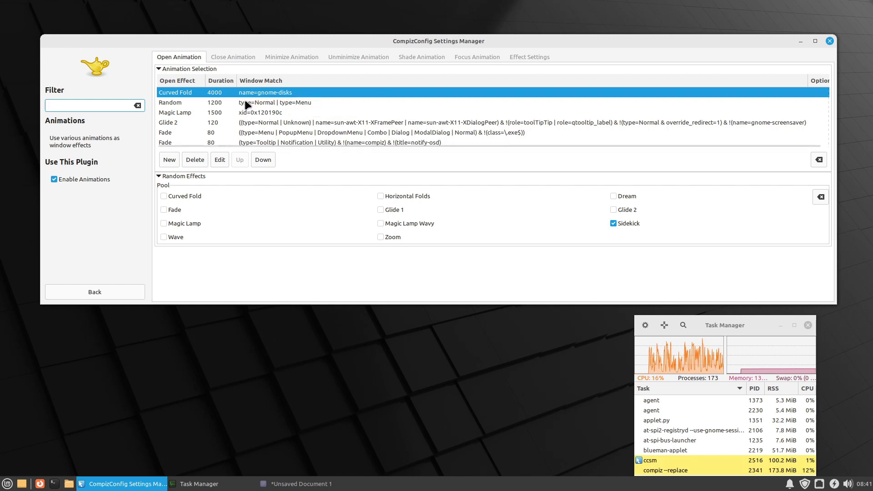
click(275, 105)
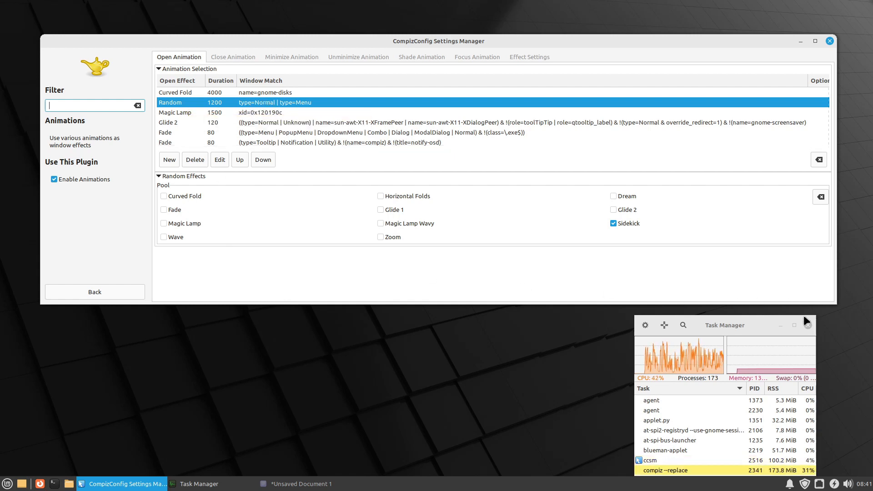
click(809, 326)
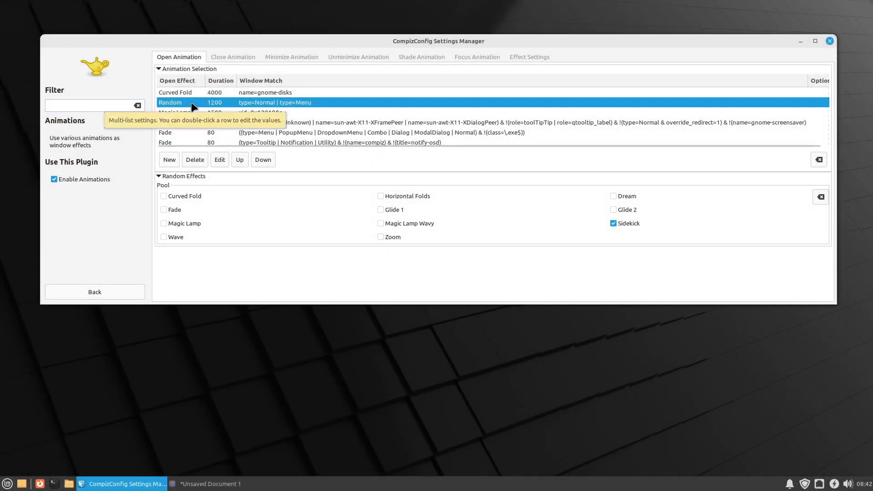
Review the open effect choices for the Random rule, keep Random selected, and close the rule editor
double_click(191, 102)
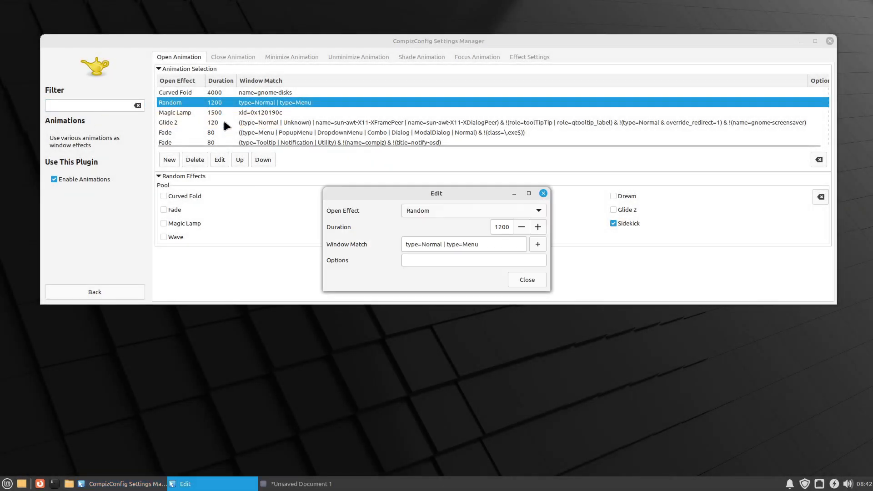
click(433, 209)
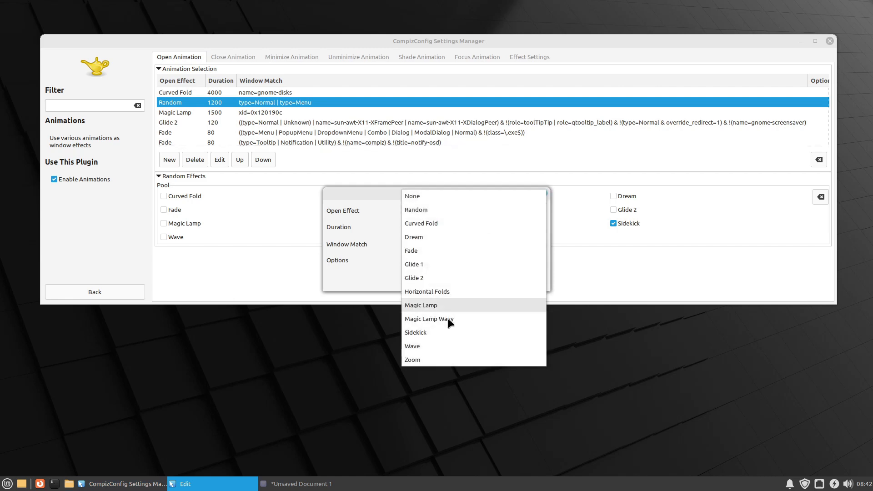
click(432, 210)
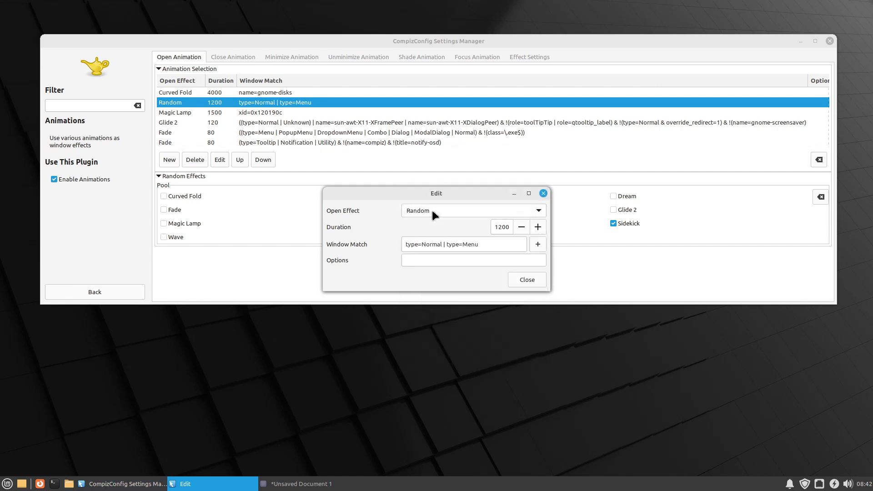
click(520, 279)
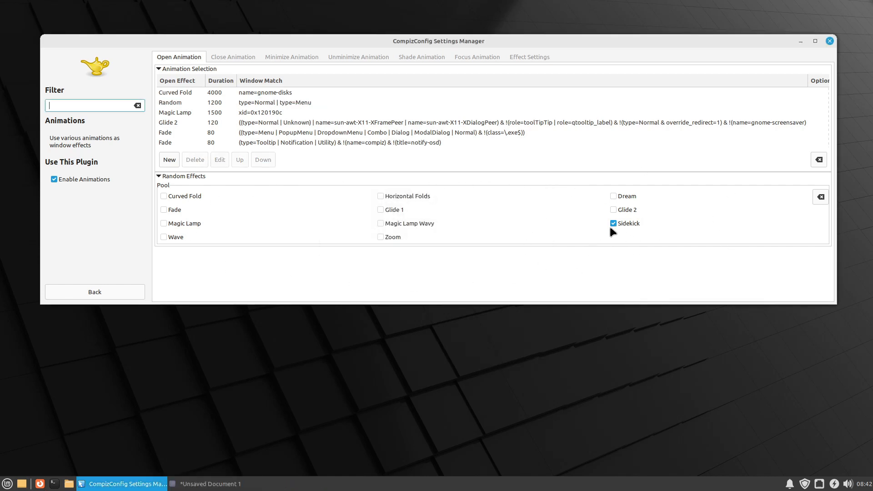
Add Glide 1 and Wave to the random effects pool, and test it by opening and closing Terminal, the file manager and Calculator
click(392, 210)
click(177, 237)
click(54, 483)
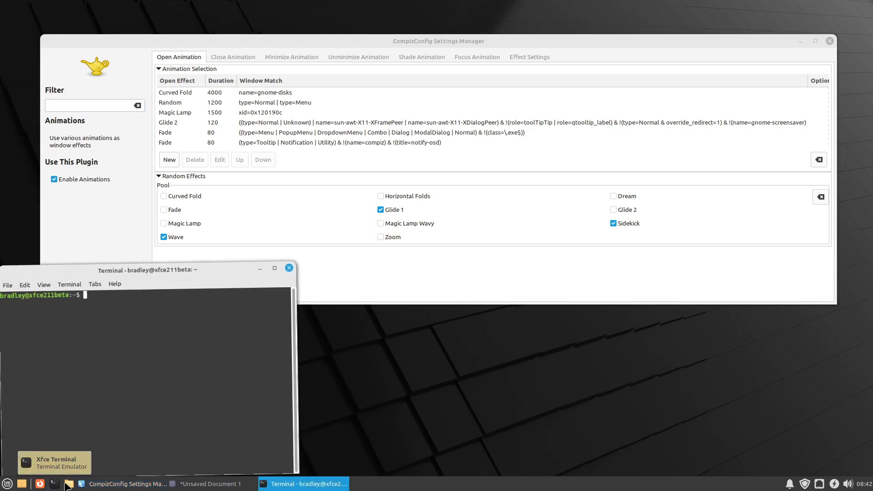
click(70, 484)
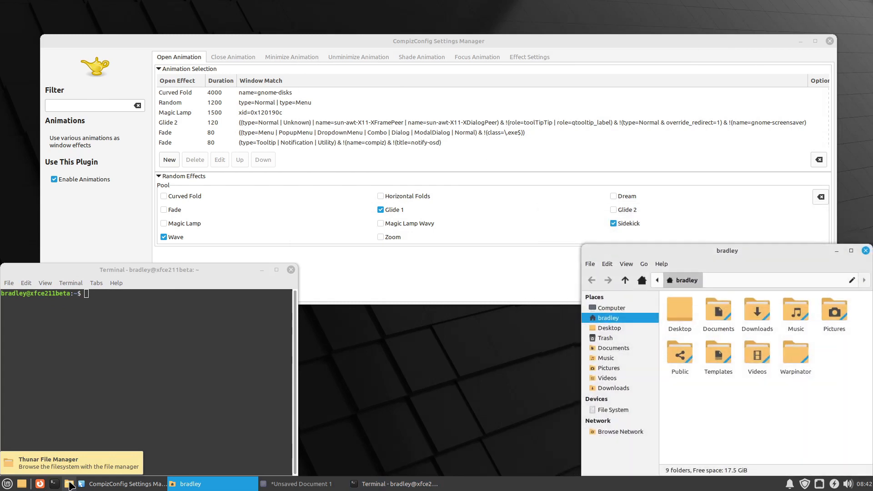
click(8, 484)
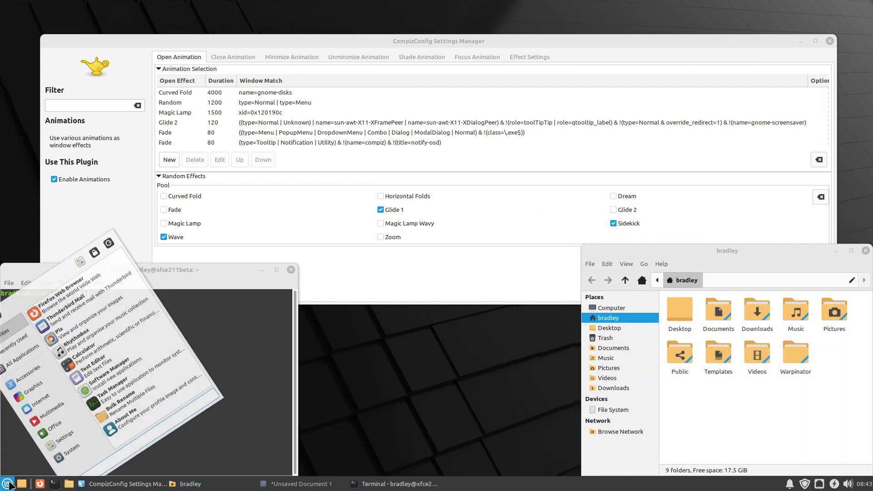
click(145, 339)
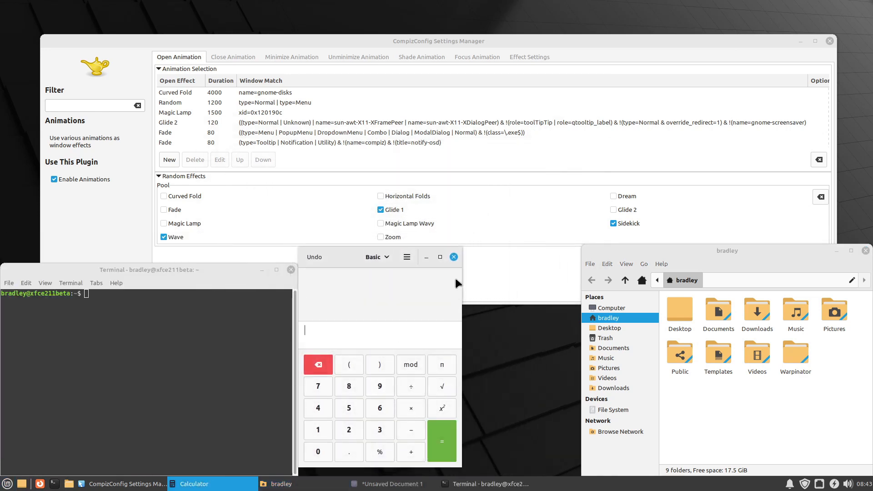
click(454, 257)
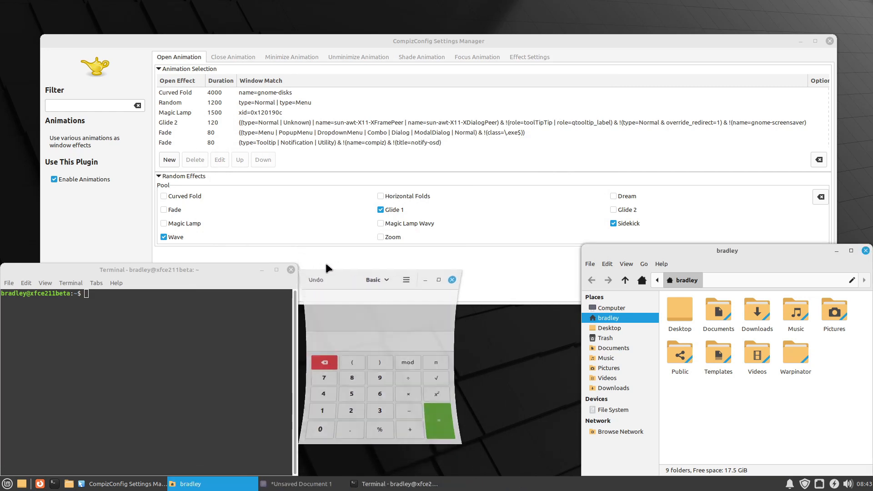
click(291, 270)
click(865, 250)
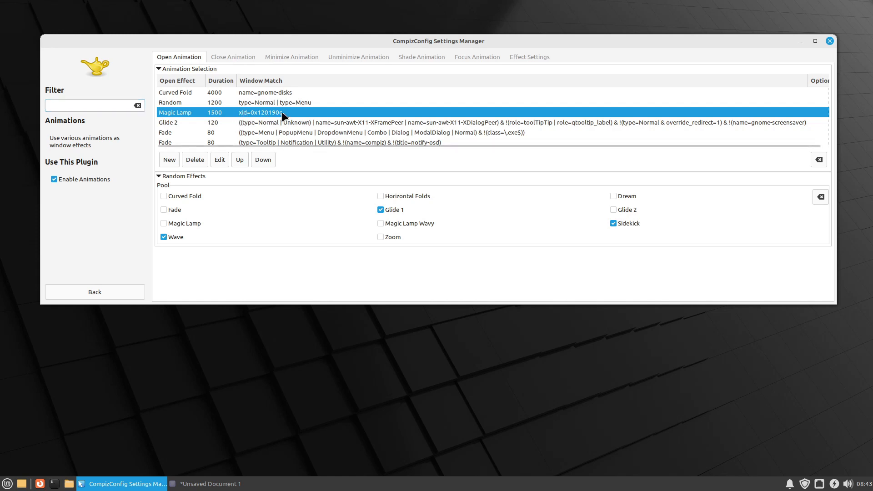
Remove Wave and Glide 1 from the random effects pool for open animations
click(253, 93)
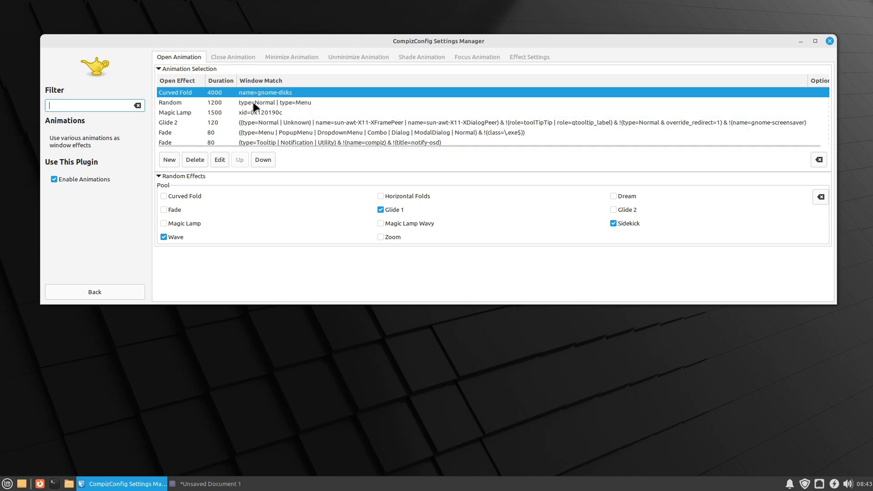
click(255, 103)
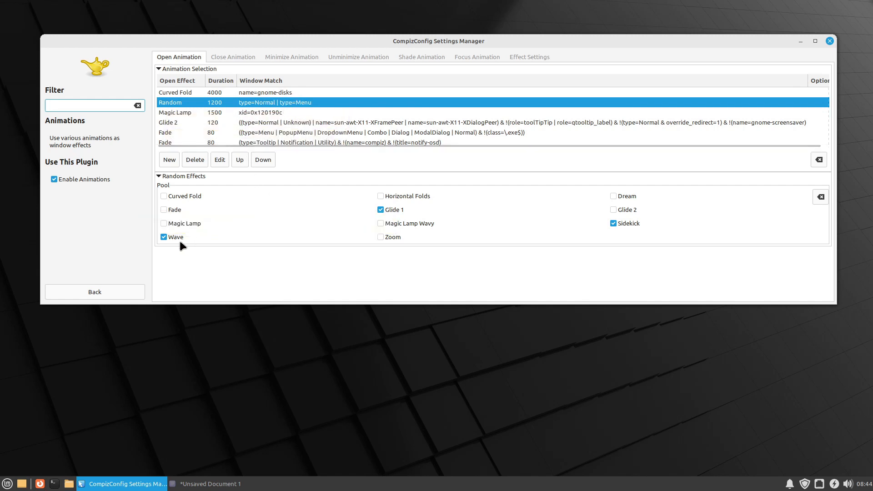
click(165, 237)
click(388, 210)
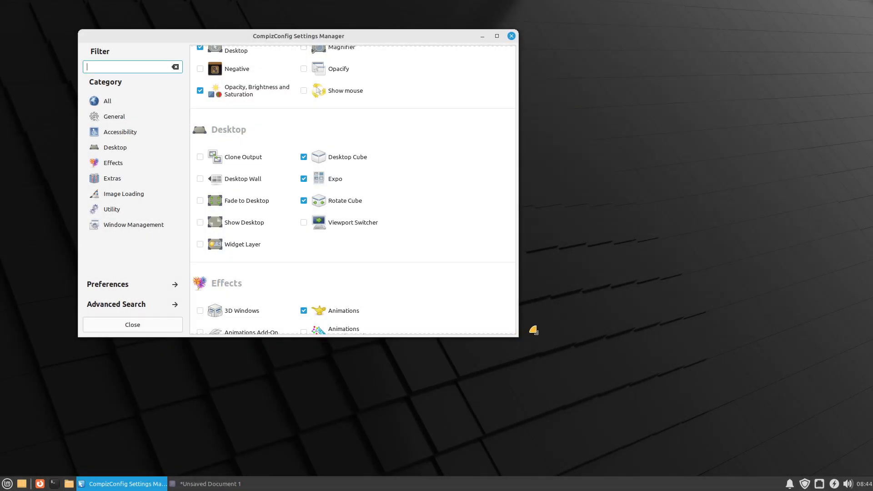
Resize the settings window so the plugin list fits three columns, and check the Animations plugin page before returning to the list
drag(533, 329, 535, 330)
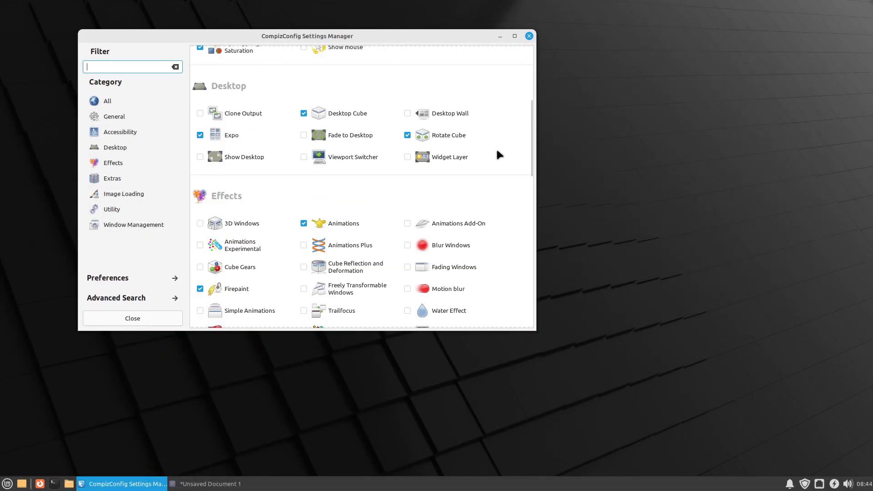
scroll(497, 151, down, 1)
scroll(497, 152, down, 1)
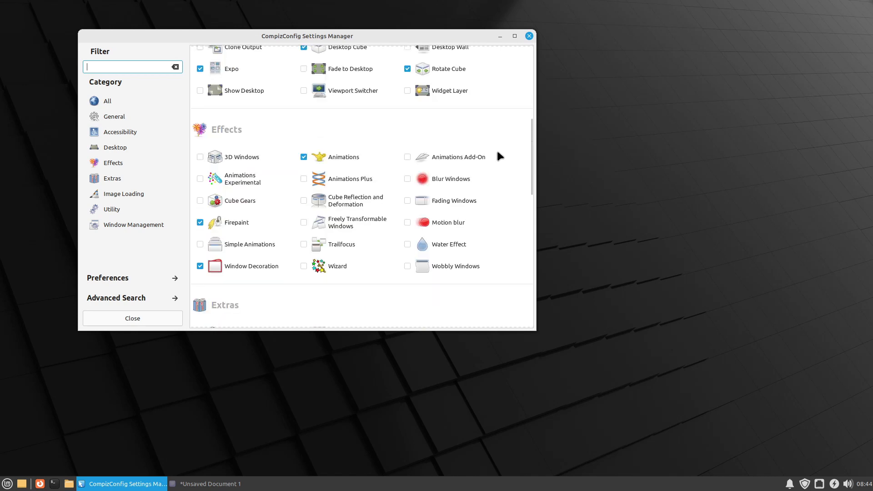
click(344, 158)
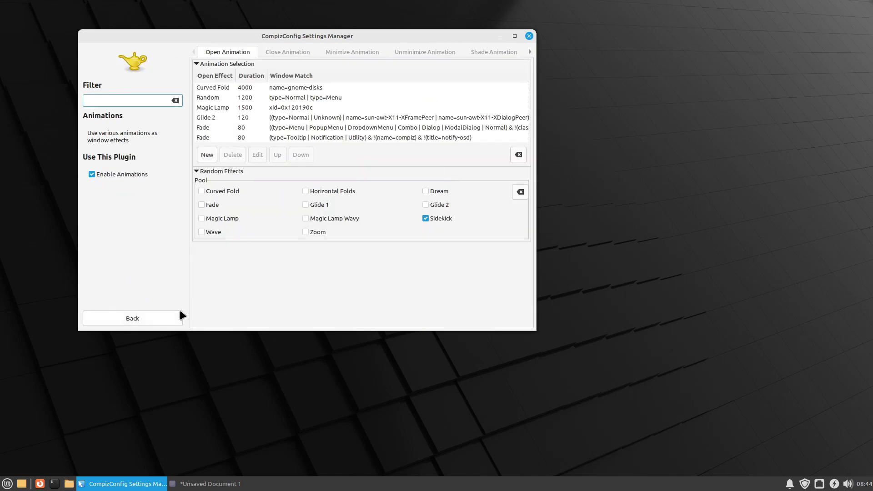
click(171, 317)
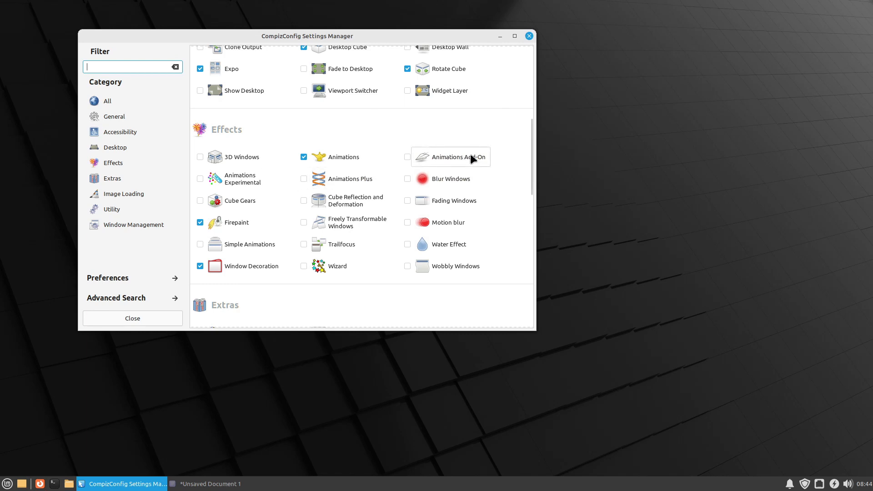
Enable the Animations Add-On plugin, review its effect settings and return to the plugin list
click(407, 156)
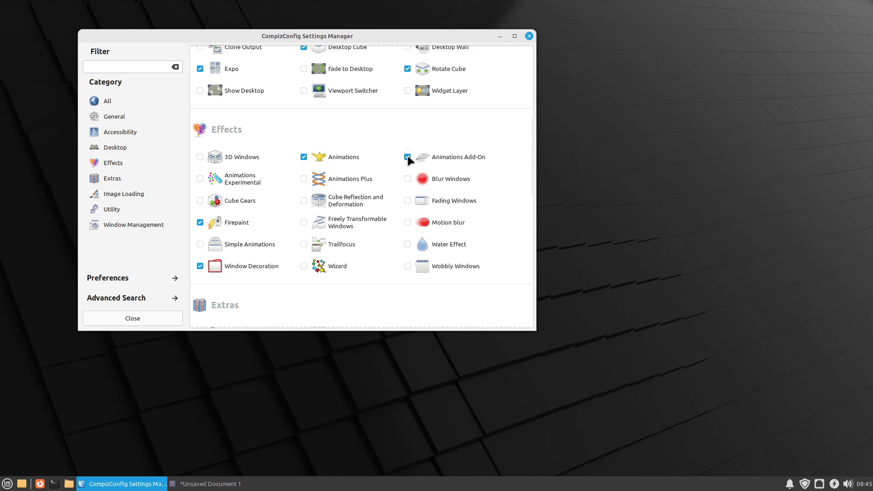
click(452, 157)
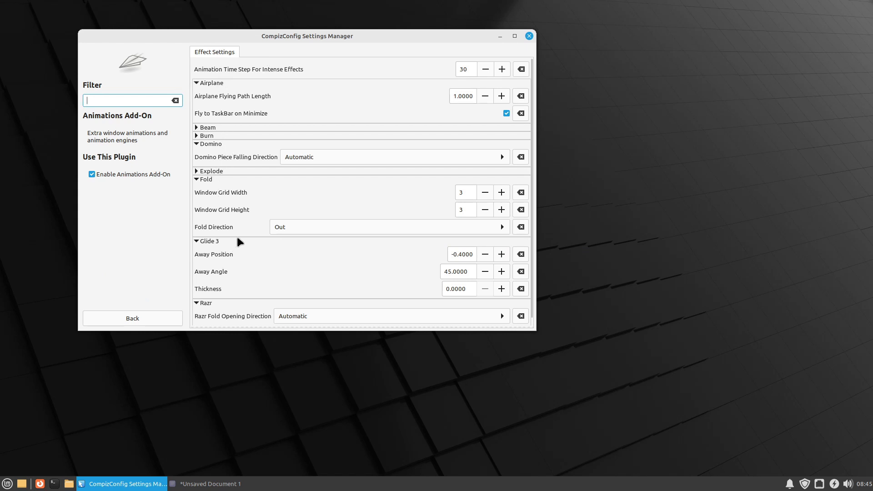
scroll(237, 240, down, 1)
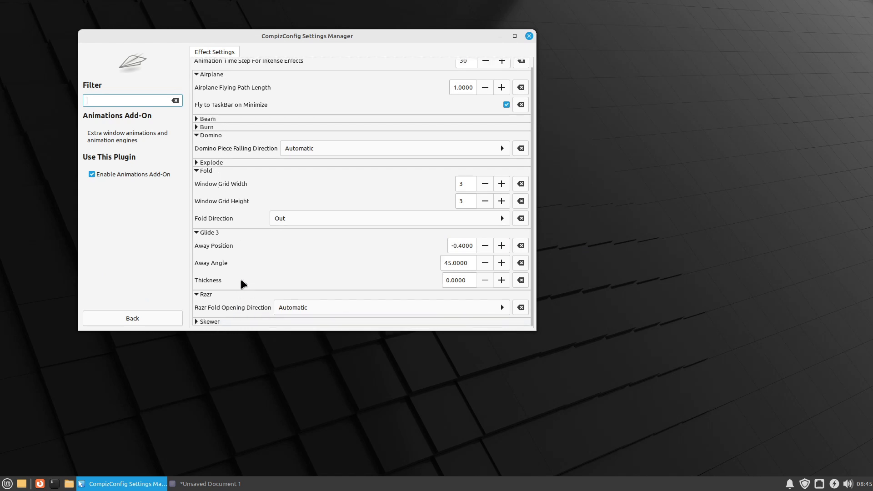
scroll(271, 191, up, 1)
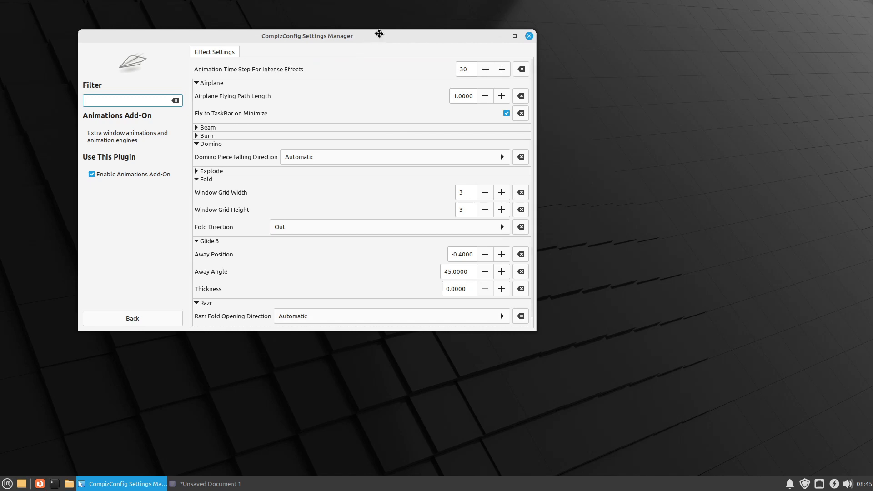
drag(380, 33, 476, 39)
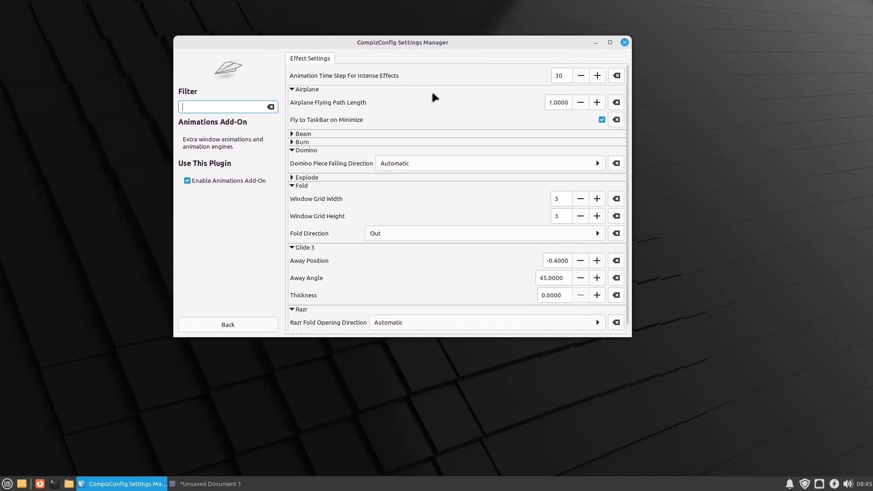
click(247, 324)
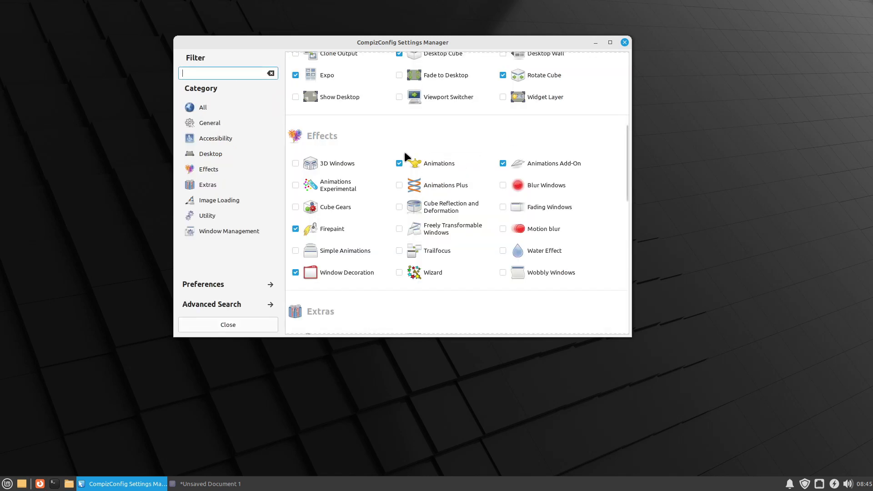
Replace Sidekick with Explode in the open animation's random effects pool, and test it by opening the file manager
click(435, 165)
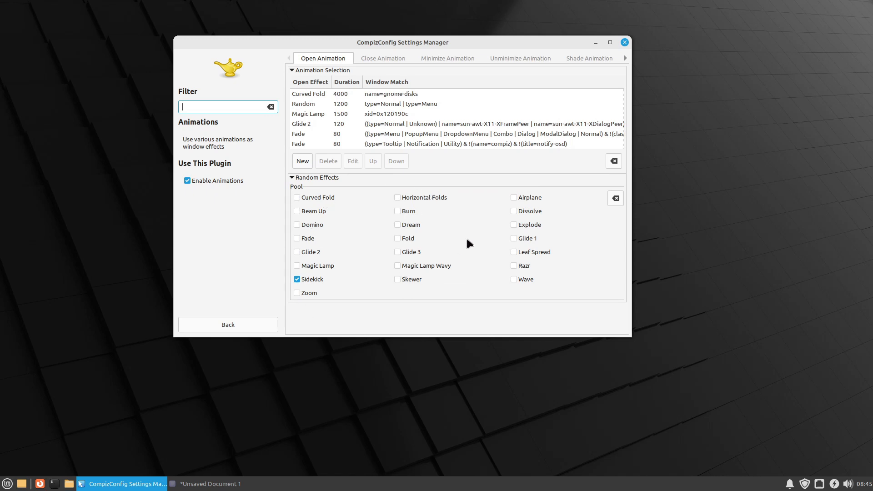
click(308, 103)
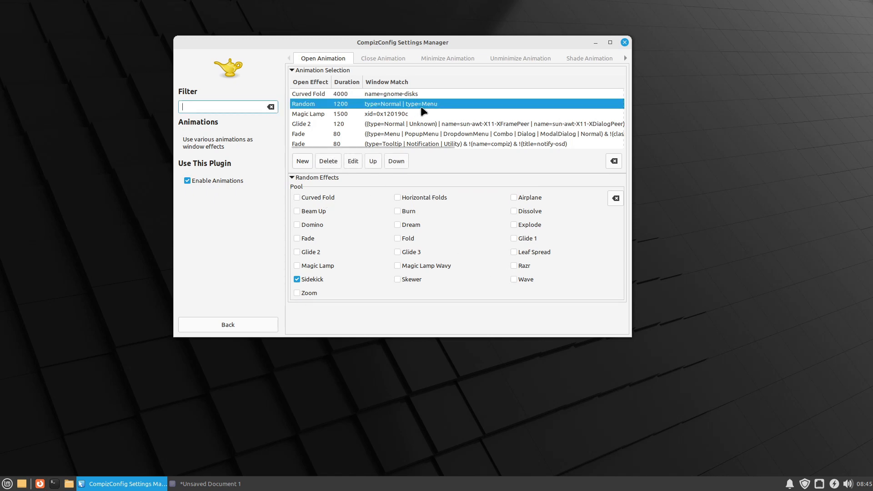
click(298, 280)
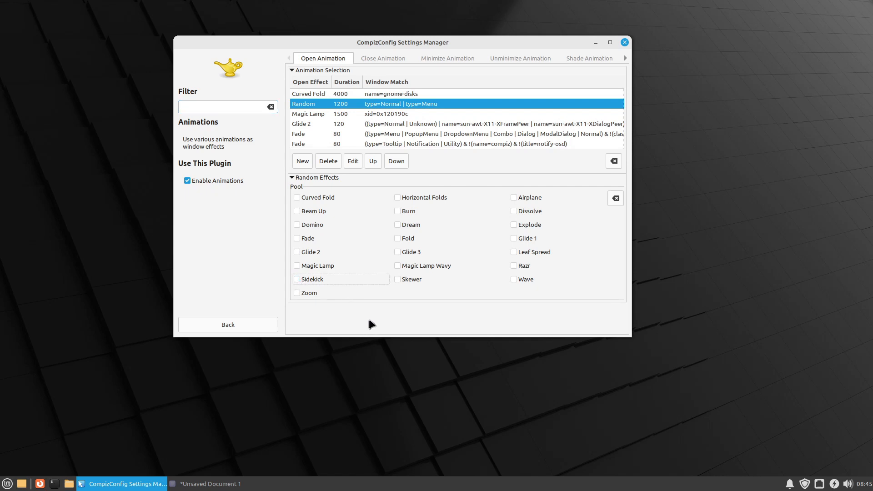
click(514, 225)
click(69, 484)
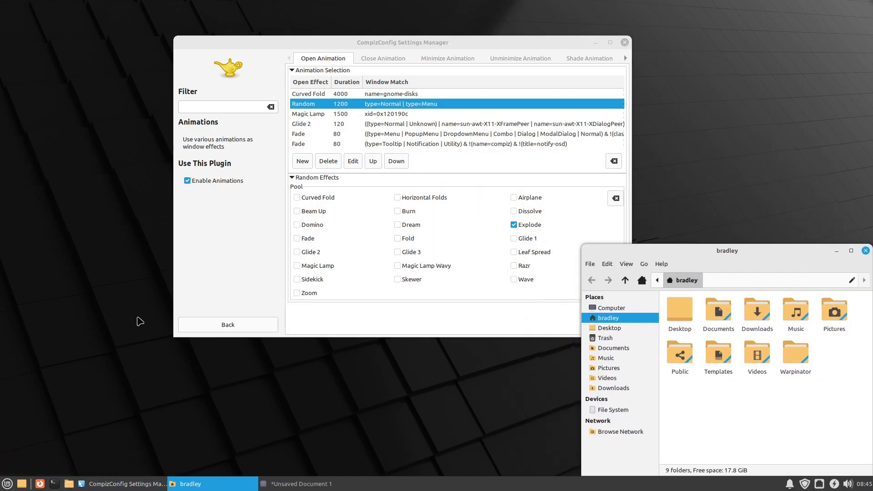
Set the focus effect of the only Focus Animation rule to None in the Animations plugin
click(383, 54)
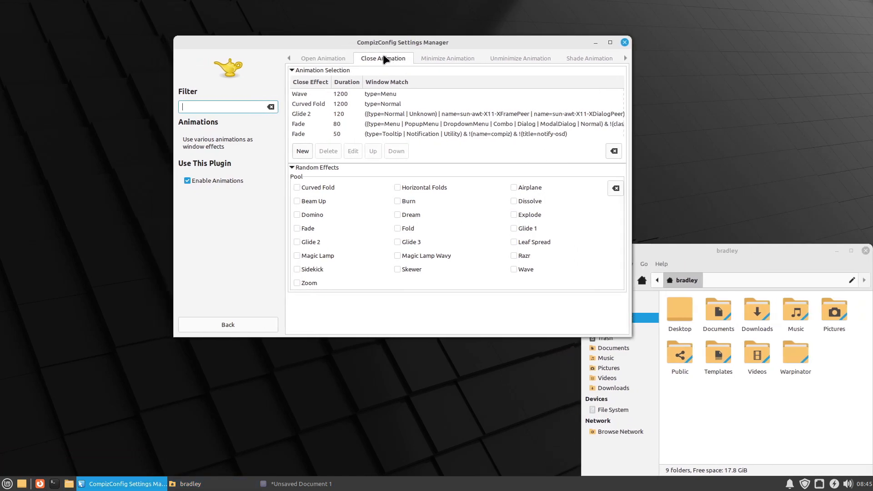
click(624, 58)
click(624, 58)
click(624, 59)
click(624, 58)
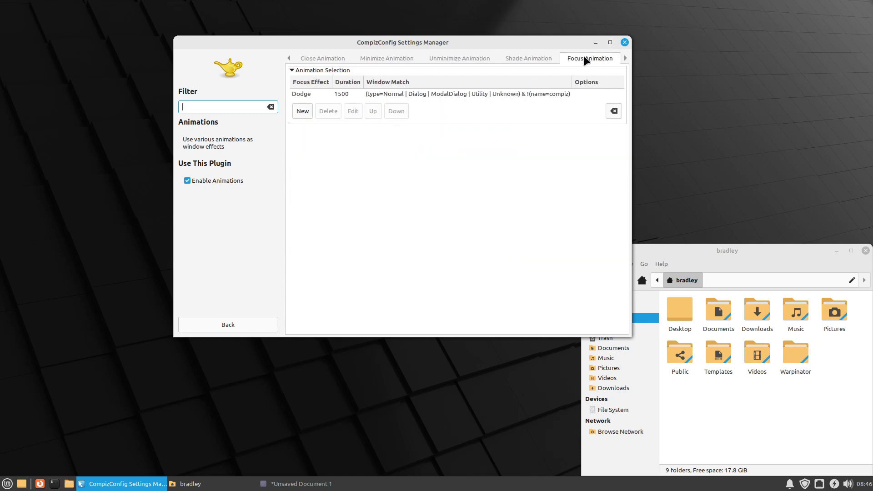
double_click(299, 92)
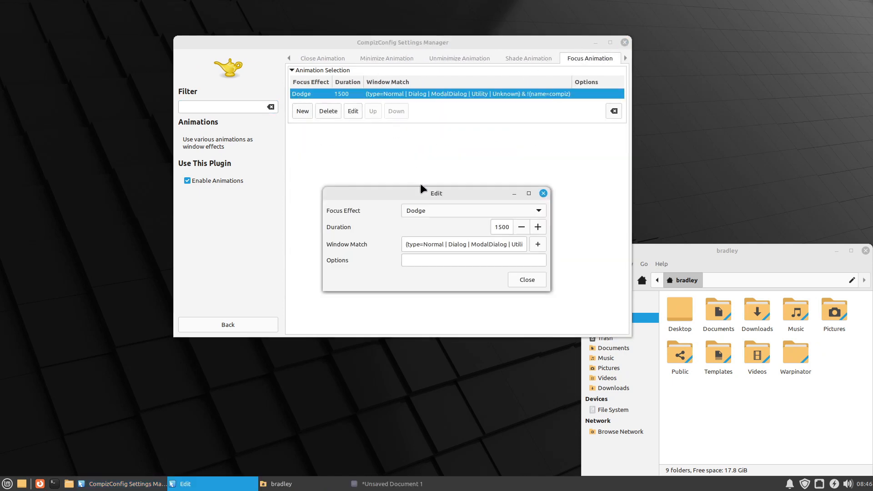
click(427, 209)
click(426, 195)
click(528, 280)
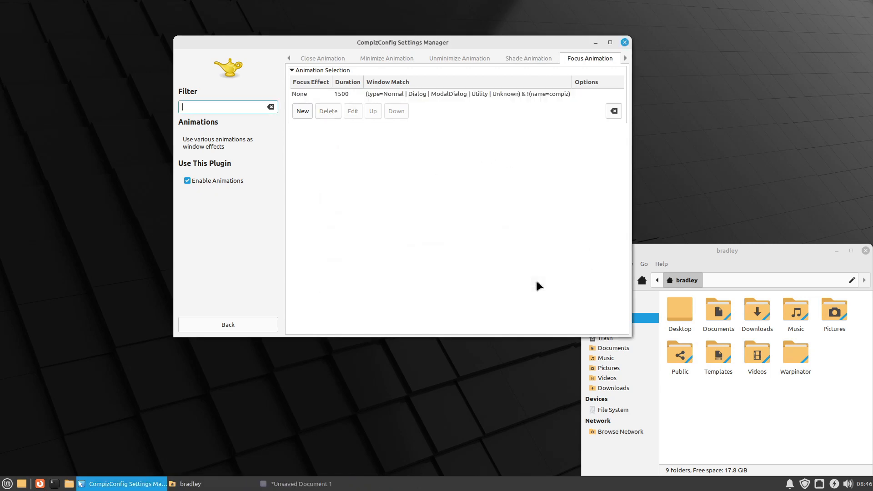
Set the close effect for the type=Menu rule to Explode, and test it by opening and dismissing the start menu
click(287, 58)
click(287, 58)
click(288, 57)
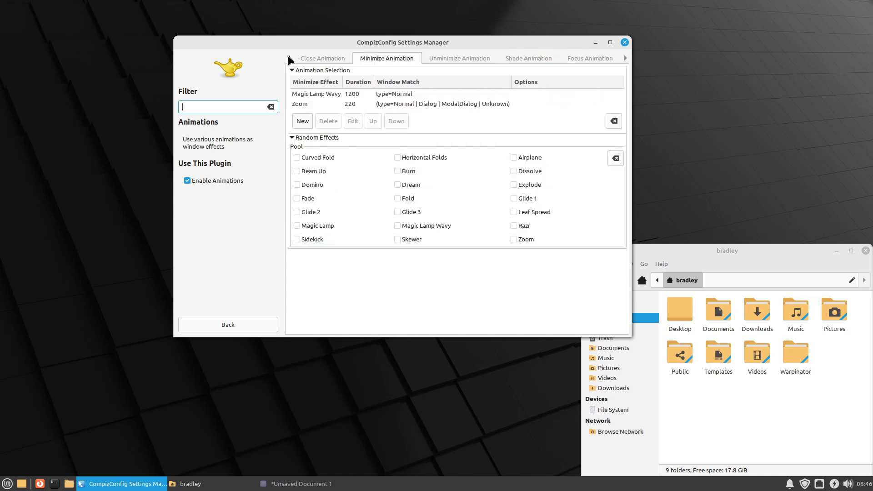
click(287, 57)
click(287, 57)
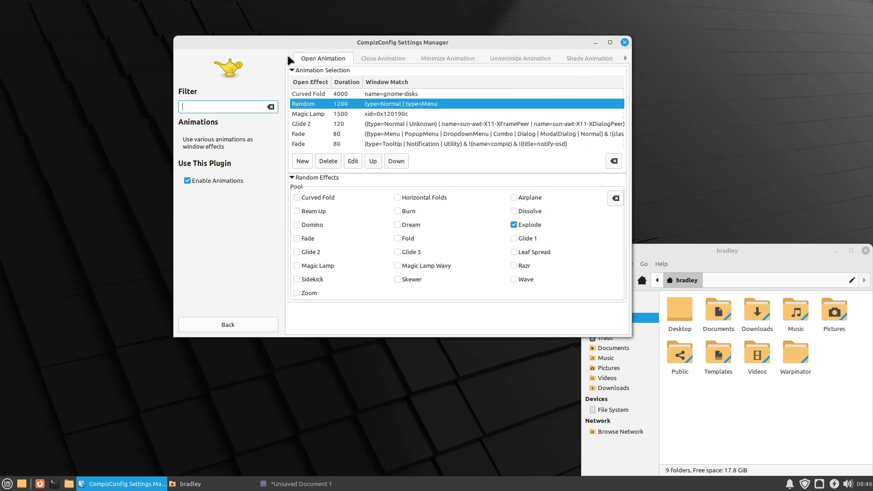
click(378, 57)
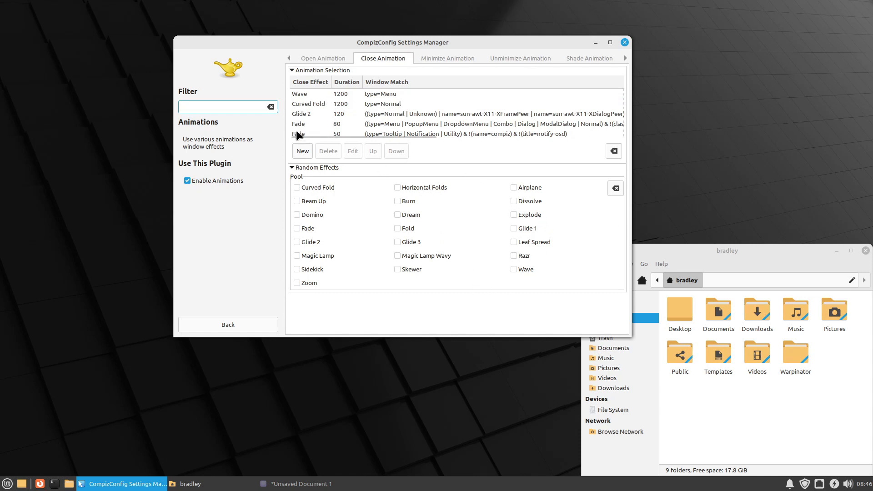
click(391, 104)
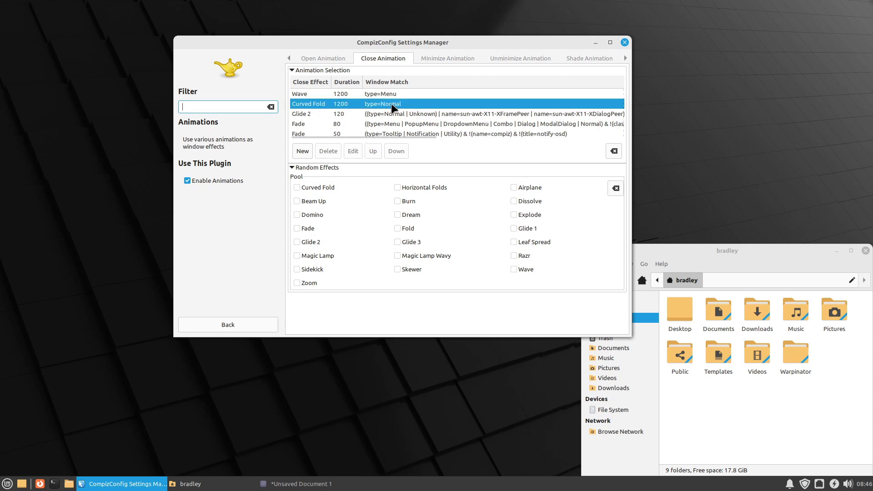
click(354, 96)
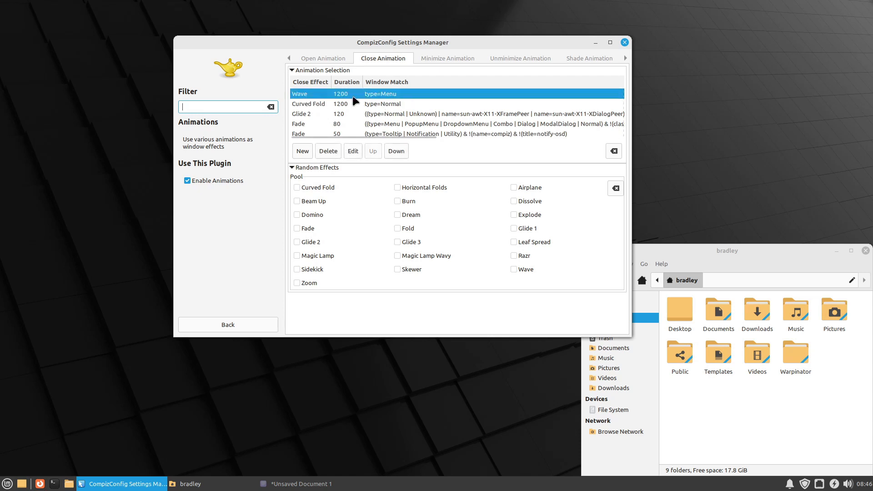
double_click(308, 97)
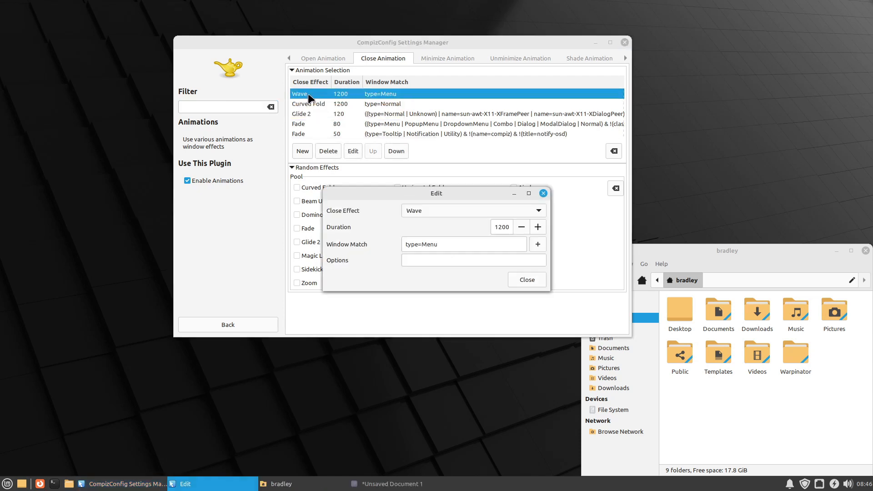
click(446, 210)
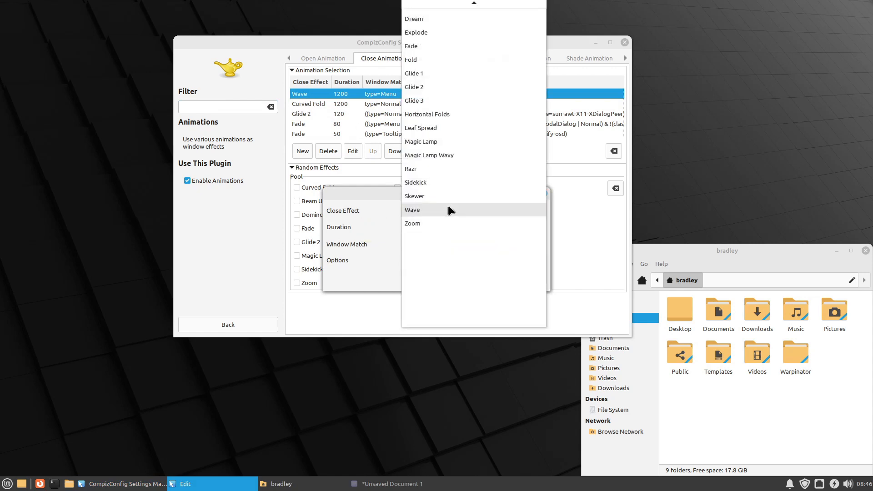
click(435, 32)
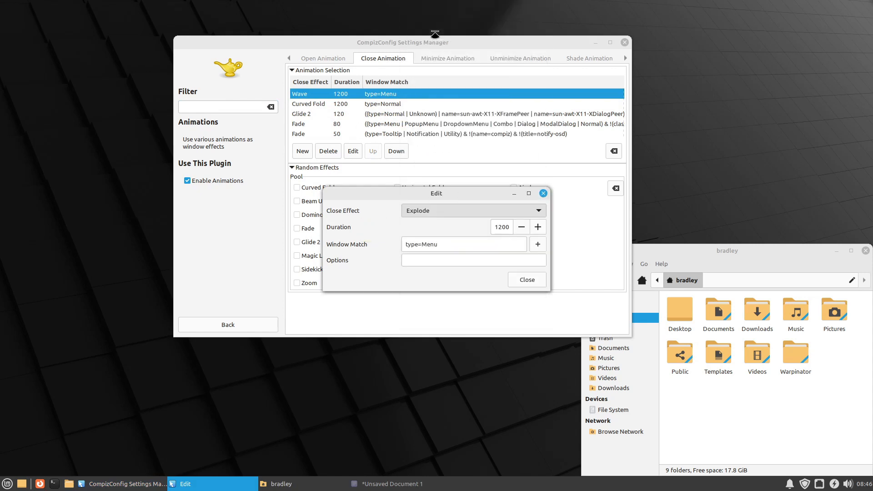
click(522, 279)
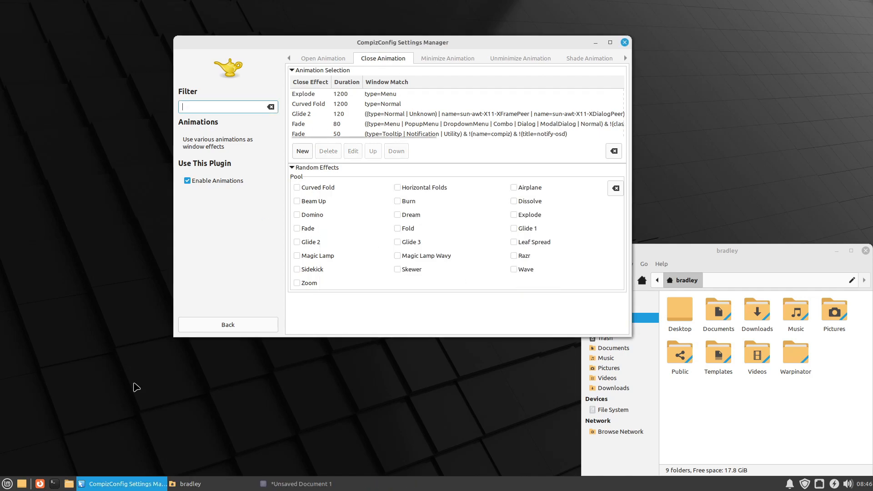
click(6, 483)
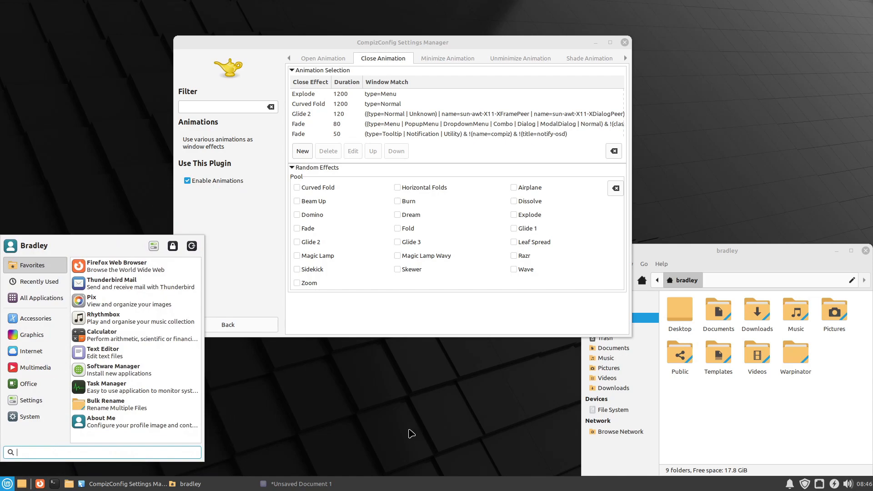
click(413, 434)
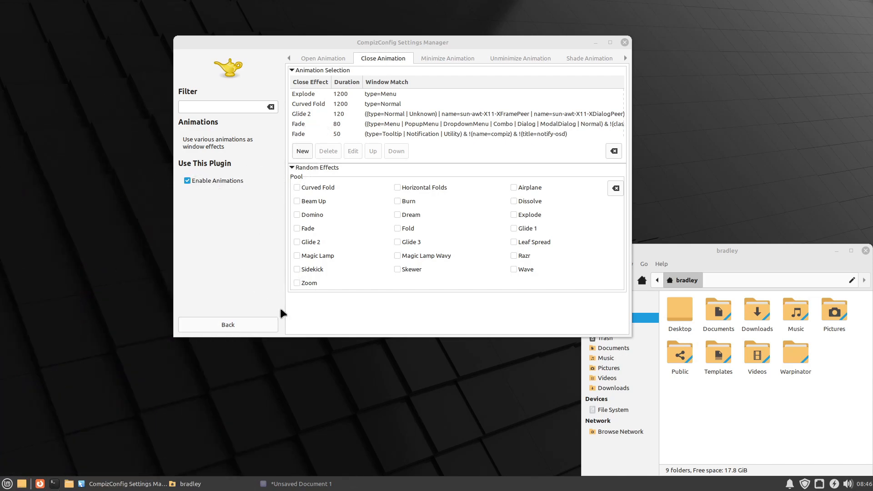
Limit the Random open animation rule's window match to type=Normal, and test it by opening and closing the start menu
click(322, 60)
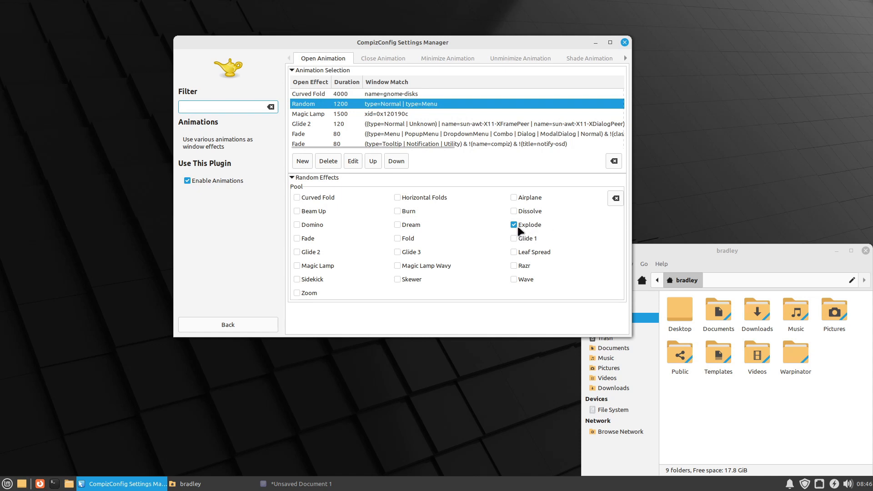
double_click(323, 106)
triple_click(466, 244)
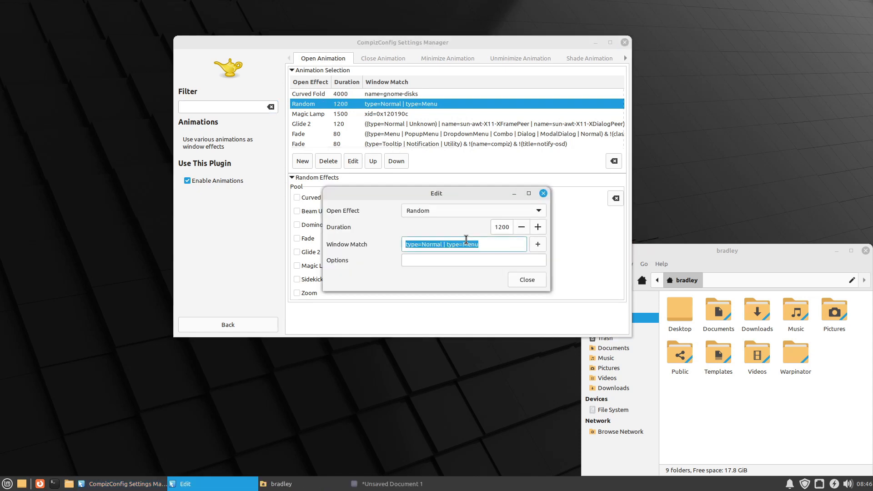
drag(466, 239, 444, 244)
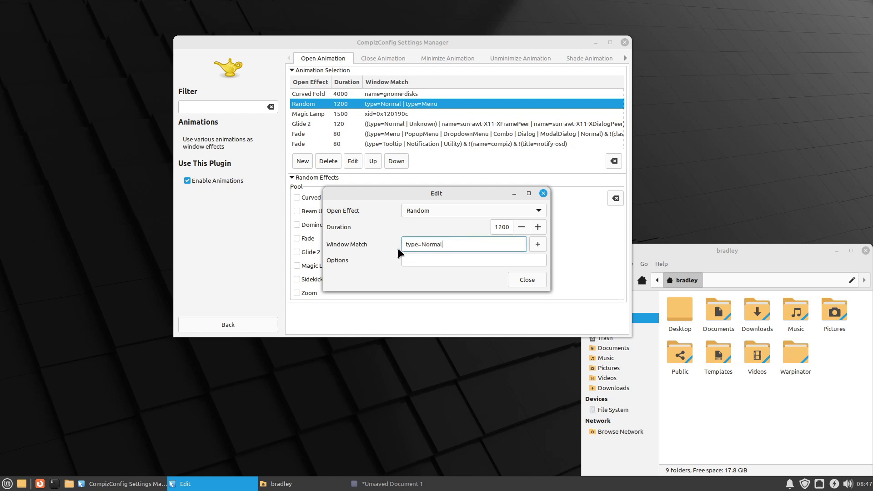
click(530, 278)
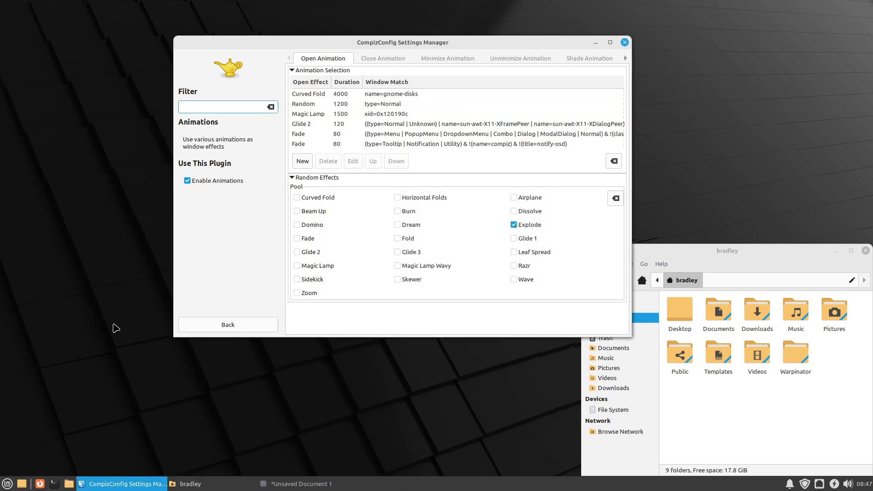
click(129, 326)
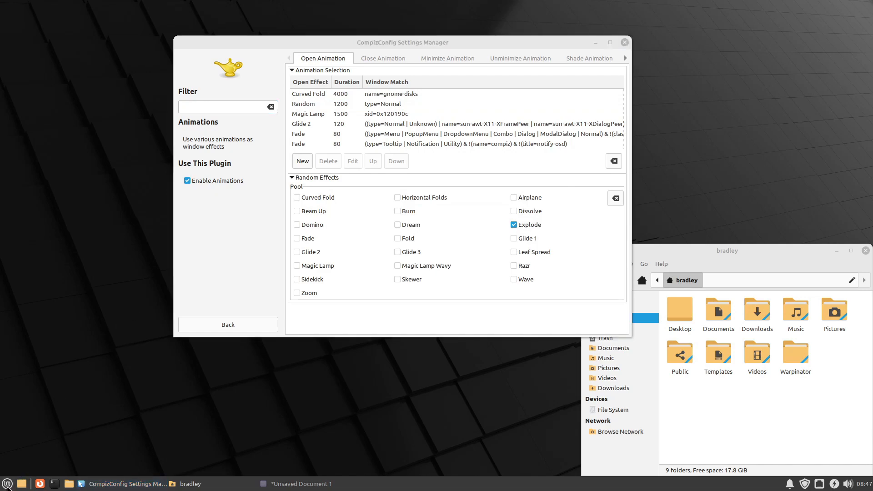
click(7, 484)
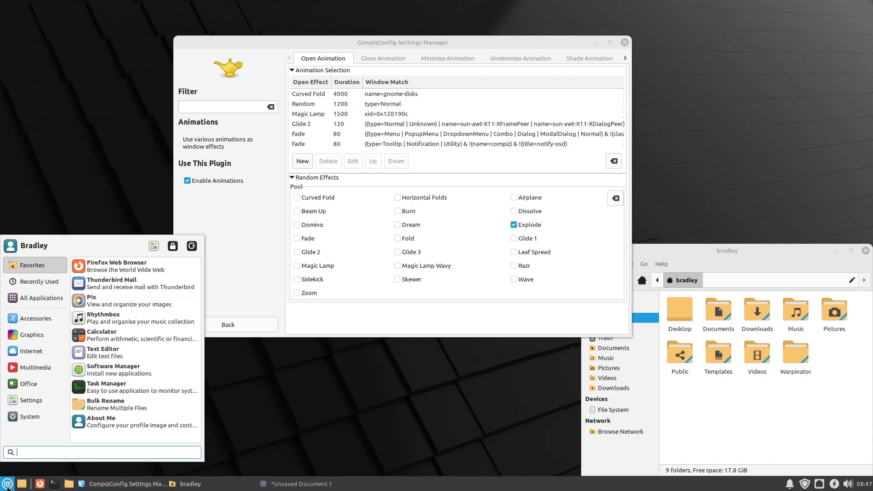
click(7, 483)
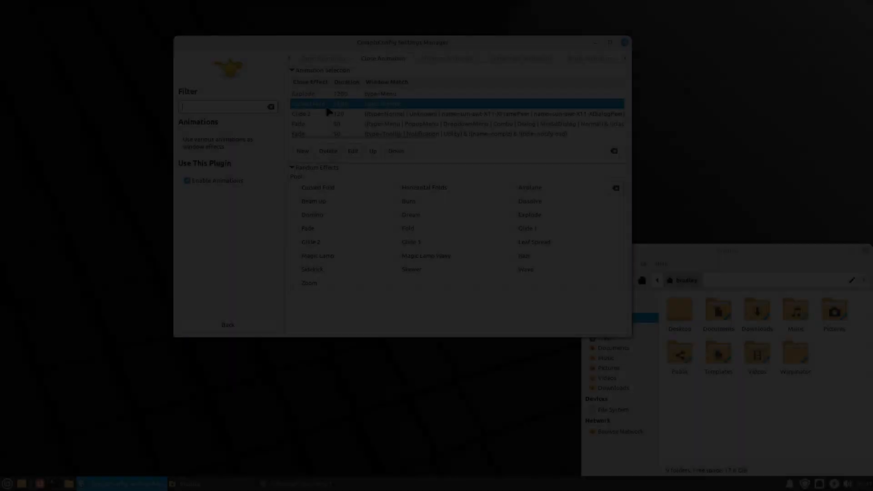
Set the close effect for the type=Normal rule to Random, and add Burn and Airplane to the close animation's random pool
double_click(331, 104)
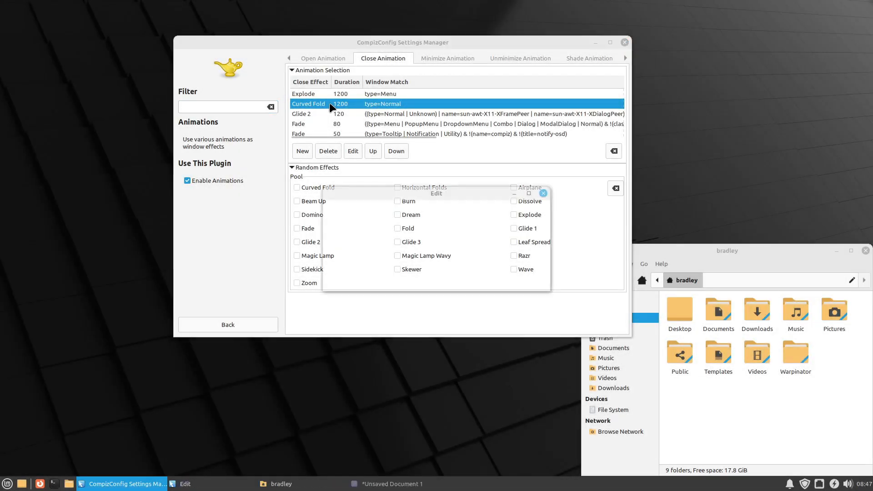
click(441, 212)
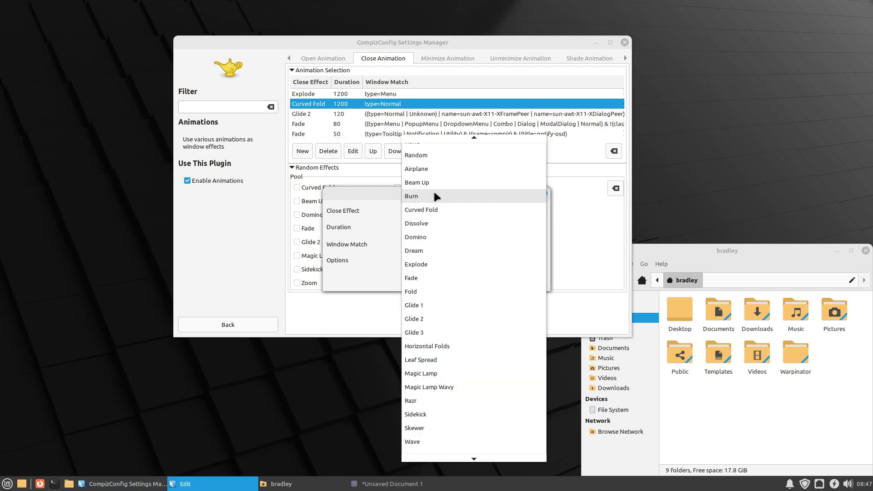
click(429, 154)
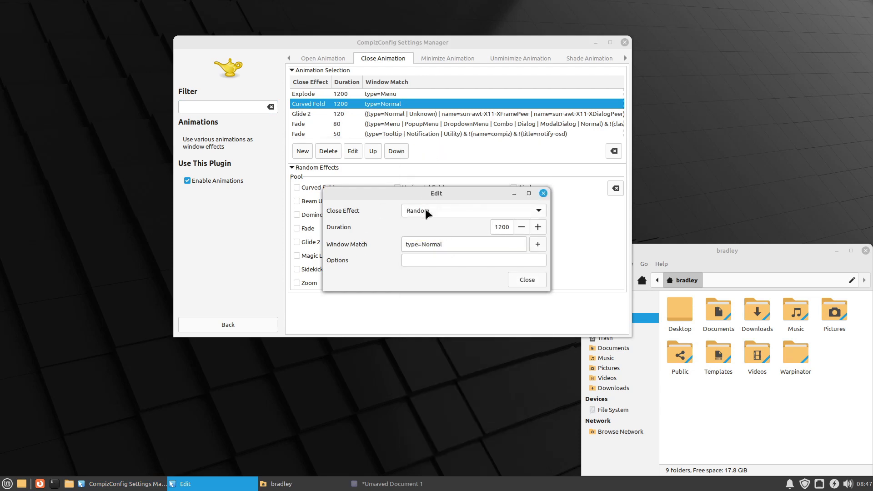
click(533, 282)
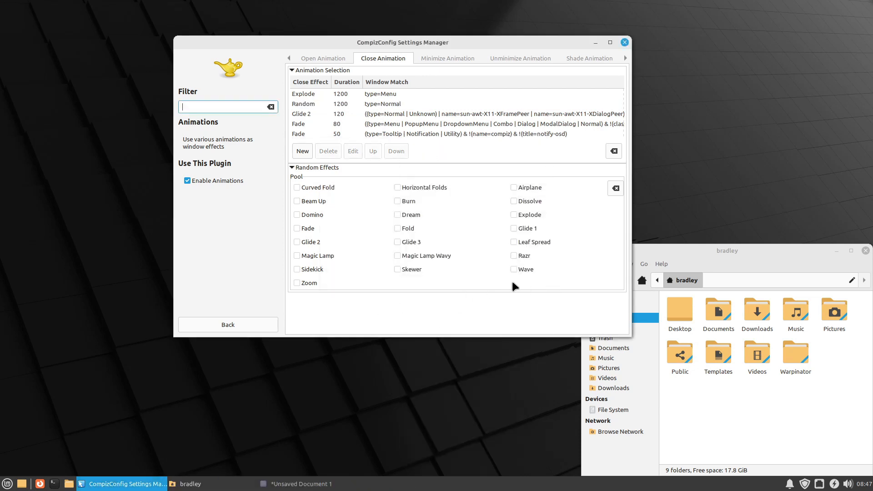
click(308, 283)
click(407, 200)
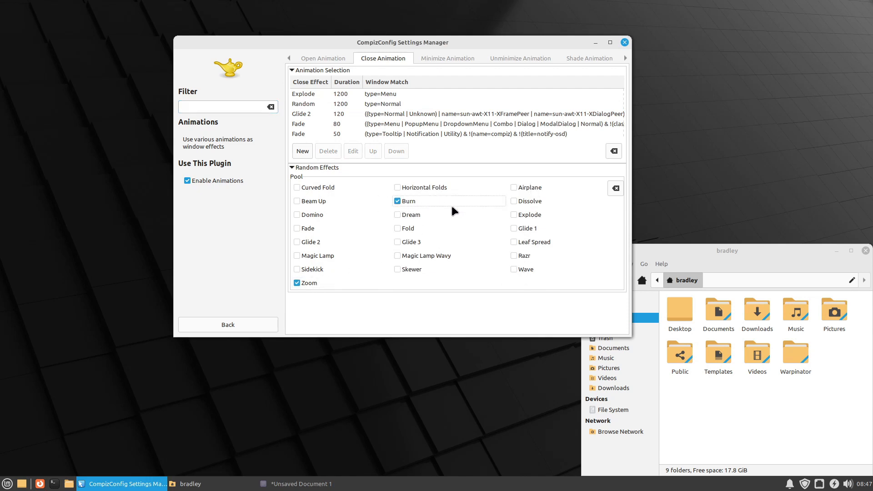
click(299, 282)
click(511, 187)
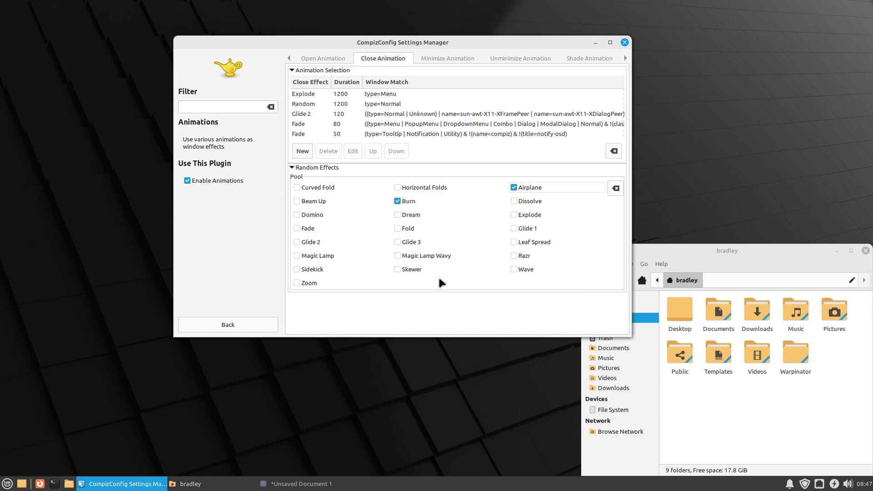
Test the Random close animation by moving the file manager window over the settings window and closing it
drag(789, 253, 739, 158)
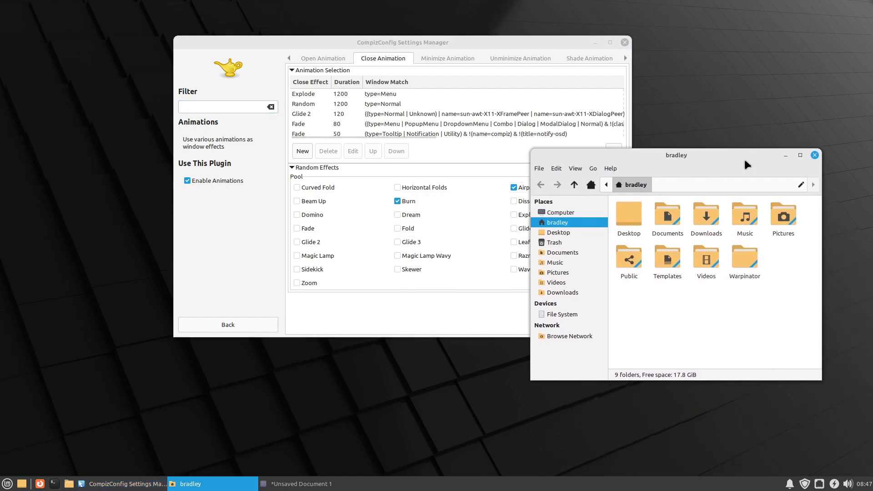
click(304, 103)
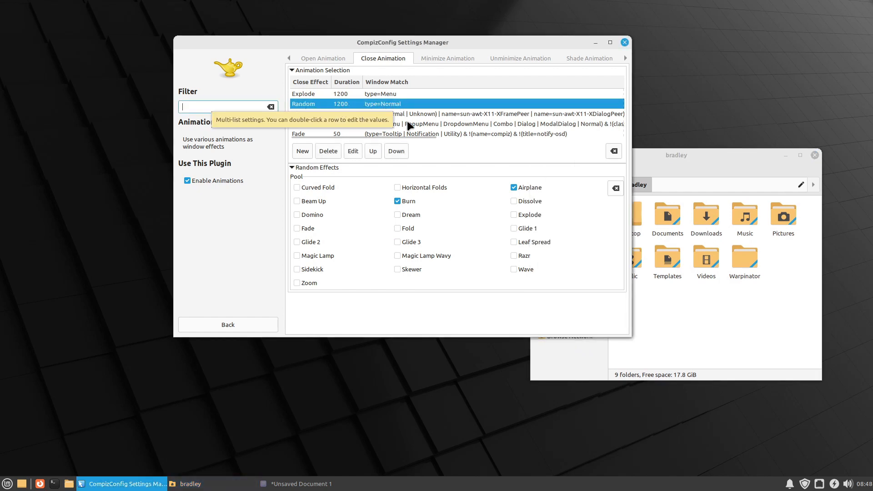
click(716, 160)
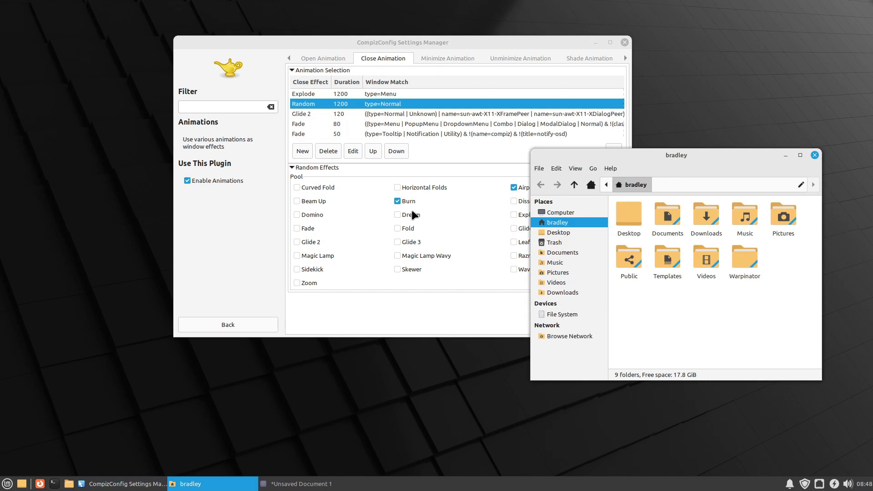
click(814, 155)
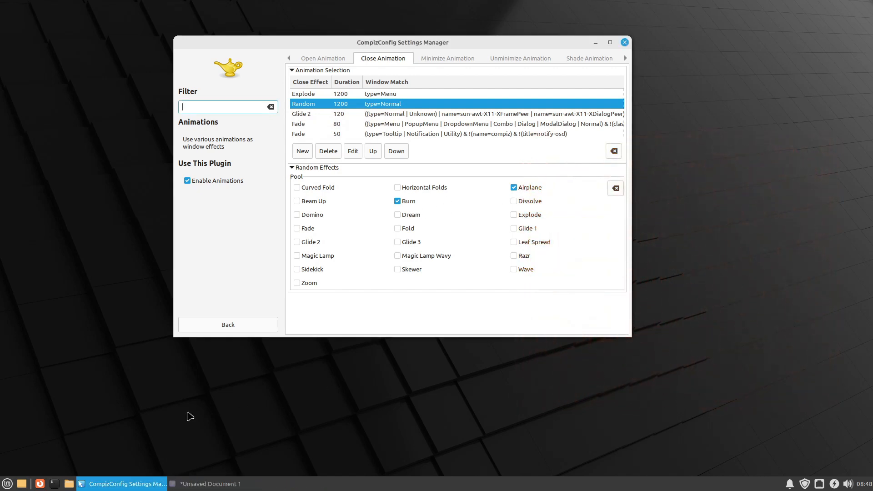
Test the open and close animations on a new terminal window and a new file manager window, closing both
click(55, 486)
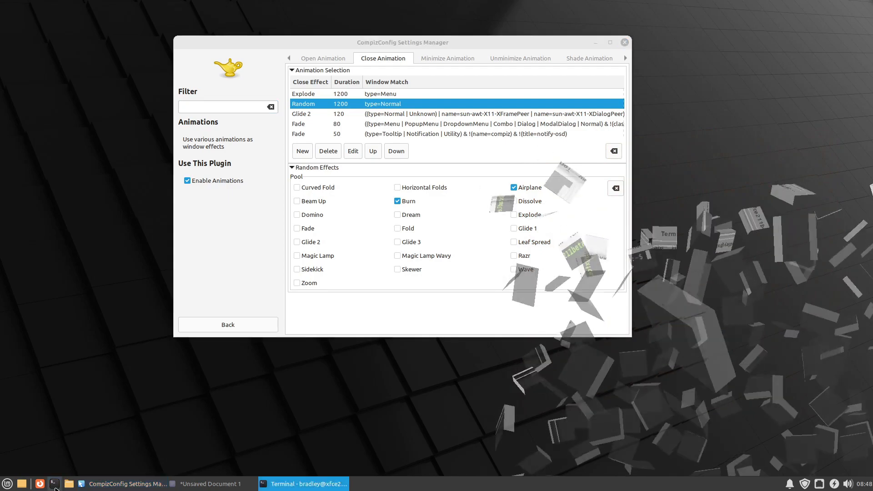
click(68, 484)
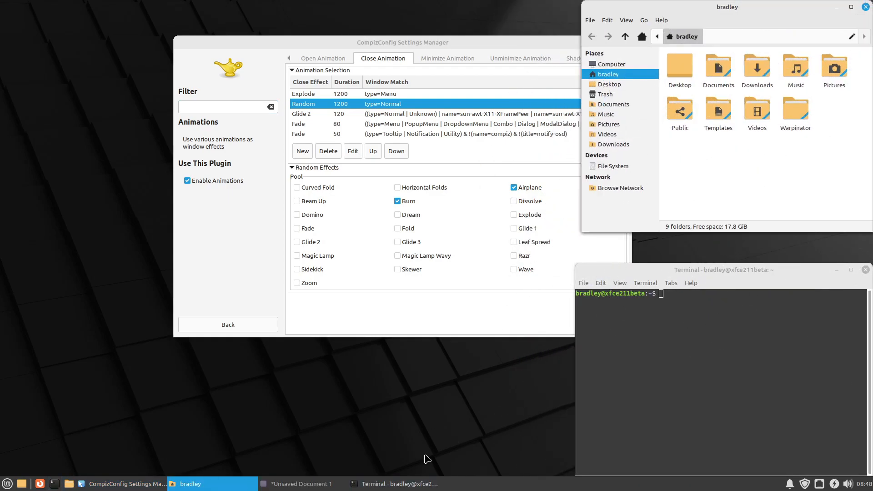
middle_click(401, 485)
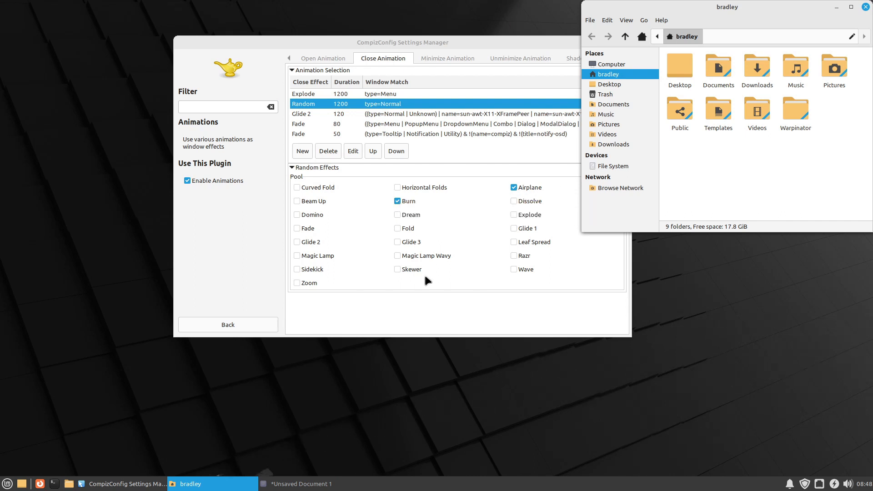
middle_click(209, 484)
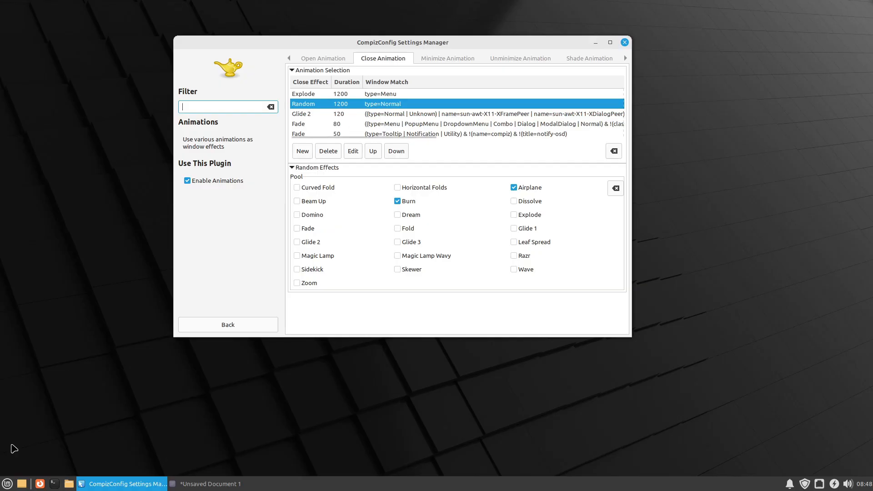
Test the Explode close effect on menus by opening and dismissing the start menu twice
click(8, 486)
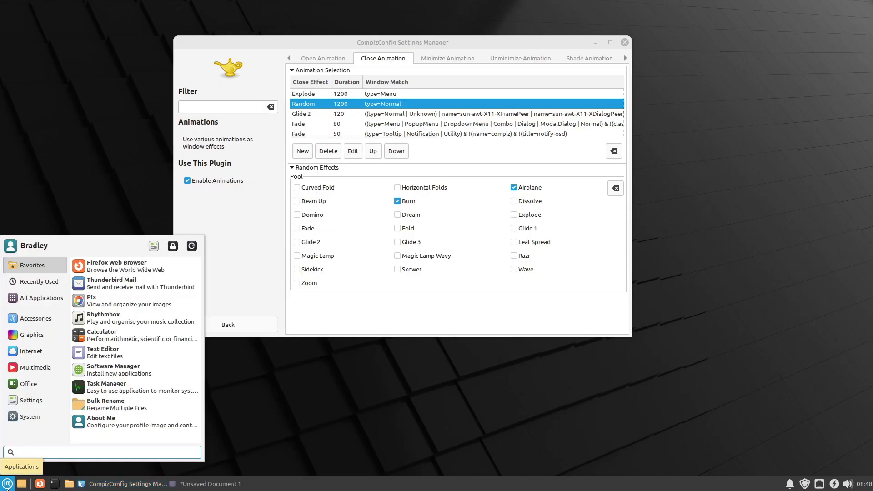
click(8, 487)
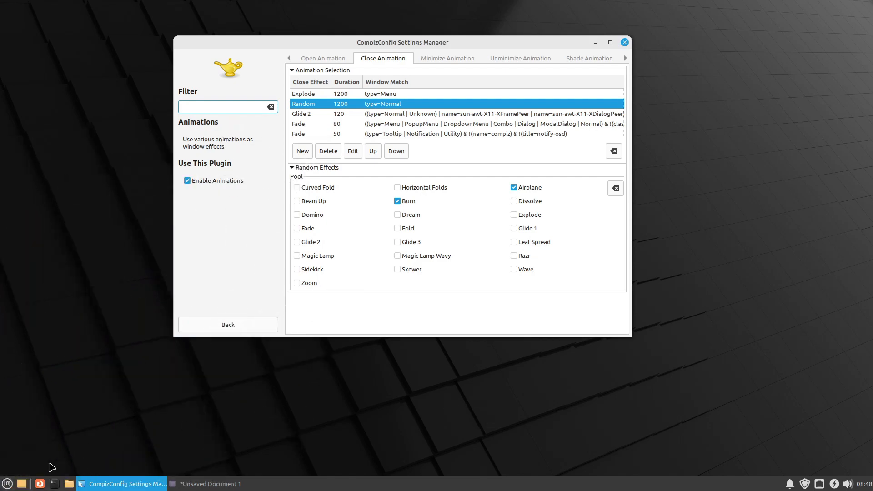
click(7, 486)
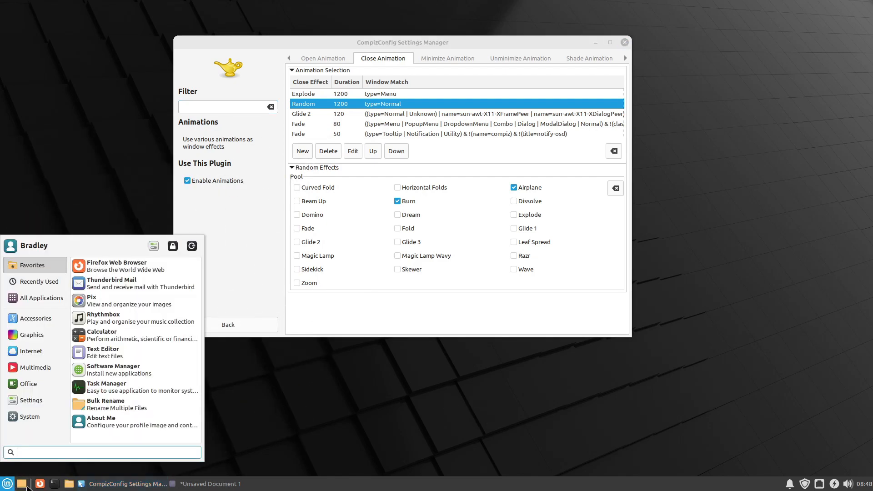
click(762, 212)
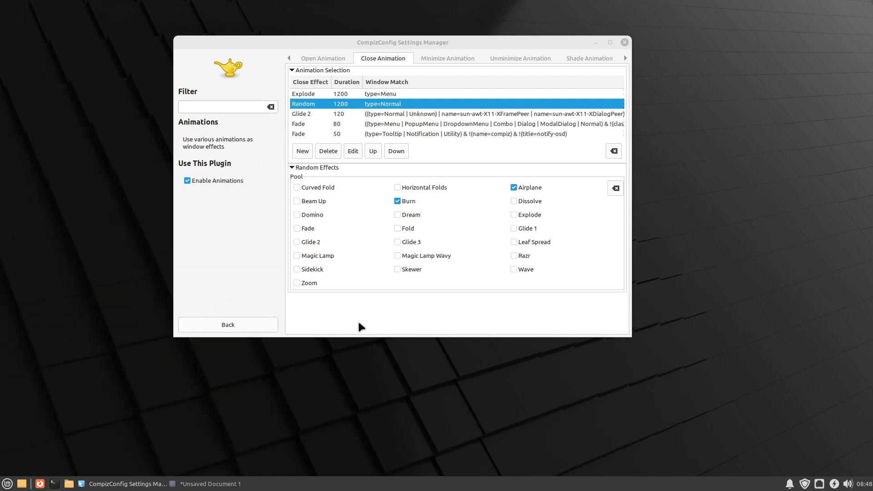
Enable the Animations Plus plugin and return to the Animations plugin's settings
click(267, 325)
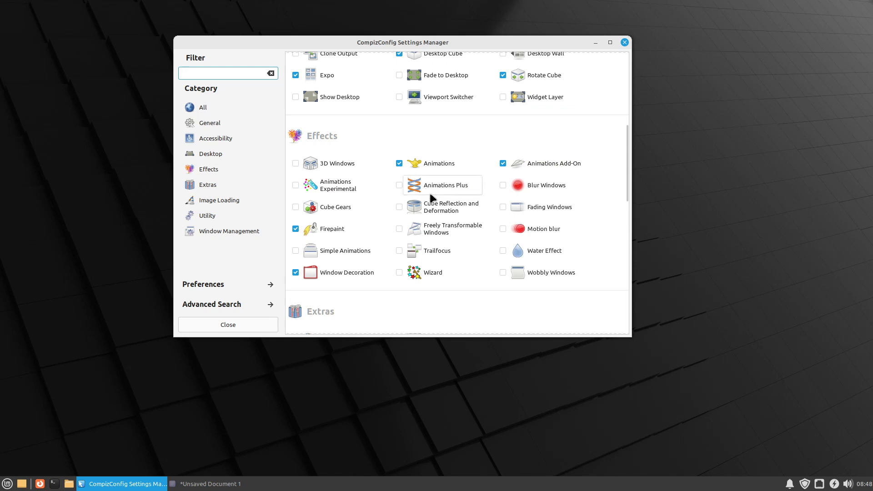
click(398, 183)
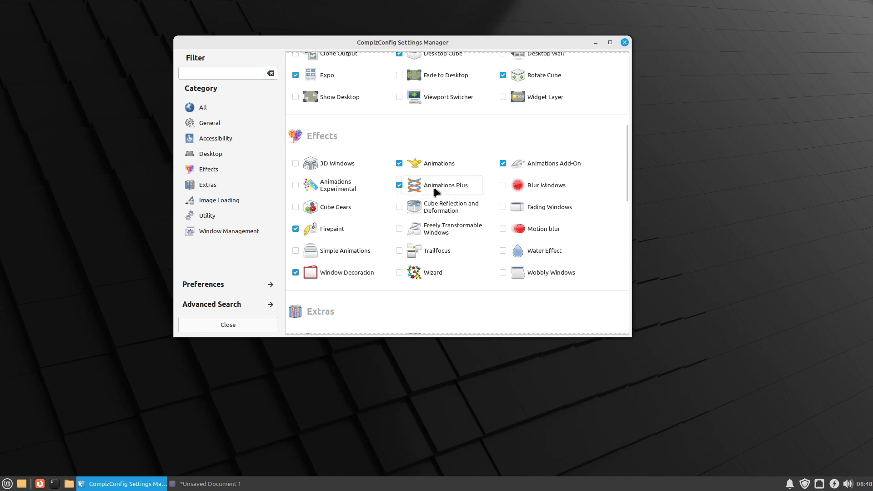
click(467, 161)
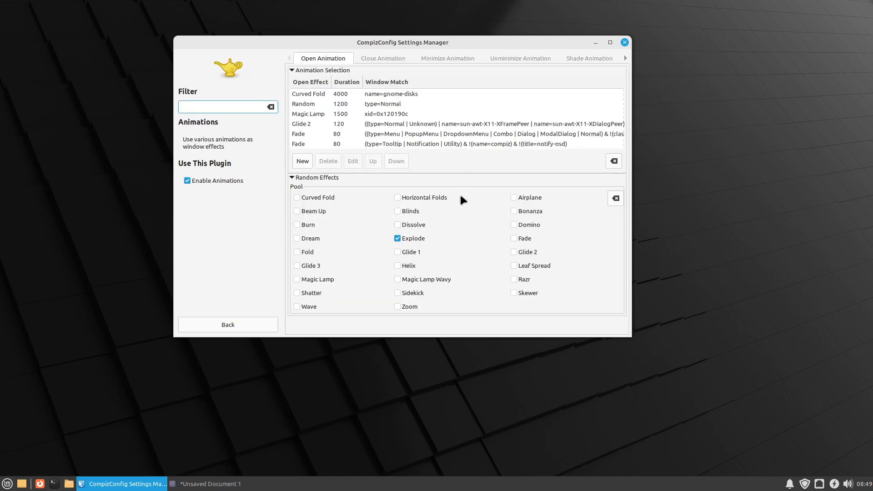
Replace Explode with Helix in the open animation's random pool, and select the type=Normal rule
click(397, 266)
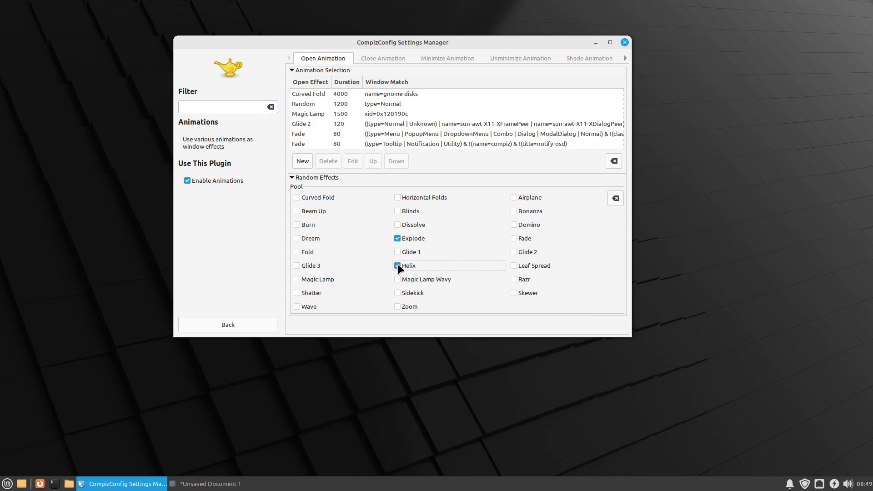
click(396, 238)
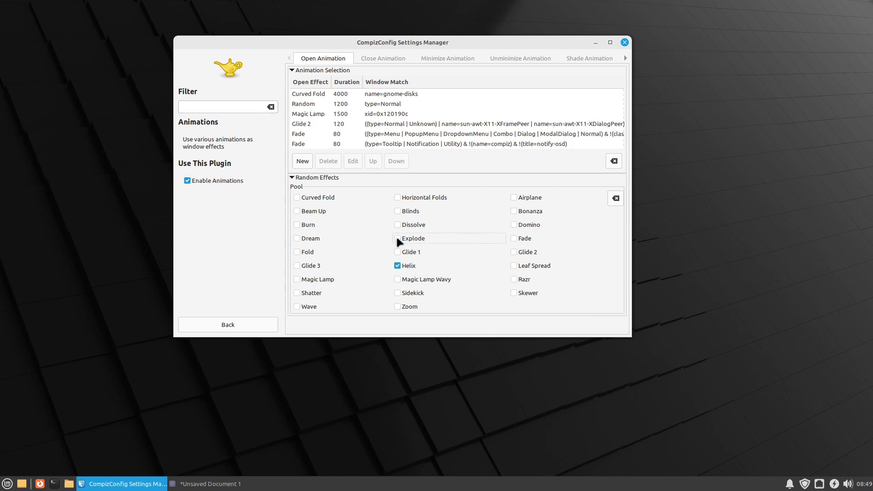
click(391, 103)
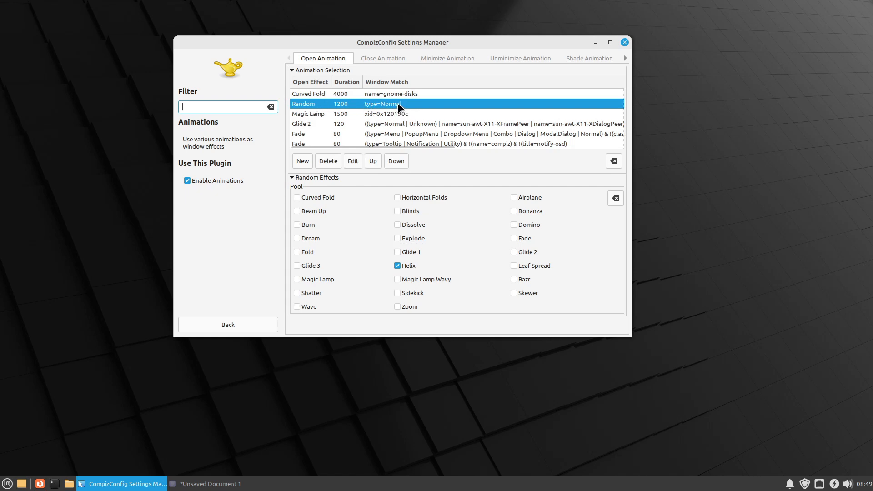
Test the Helix open effect by opening a file manager window and a terminal, and close both
click(67, 484)
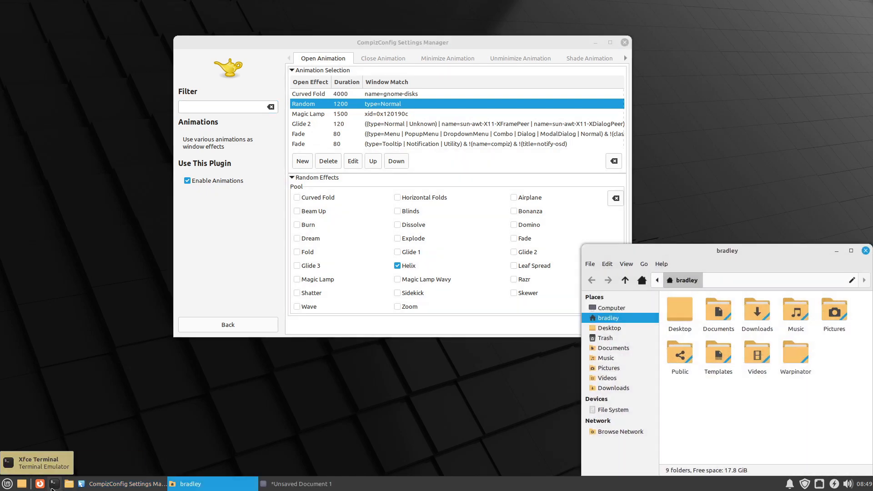
click(55, 484)
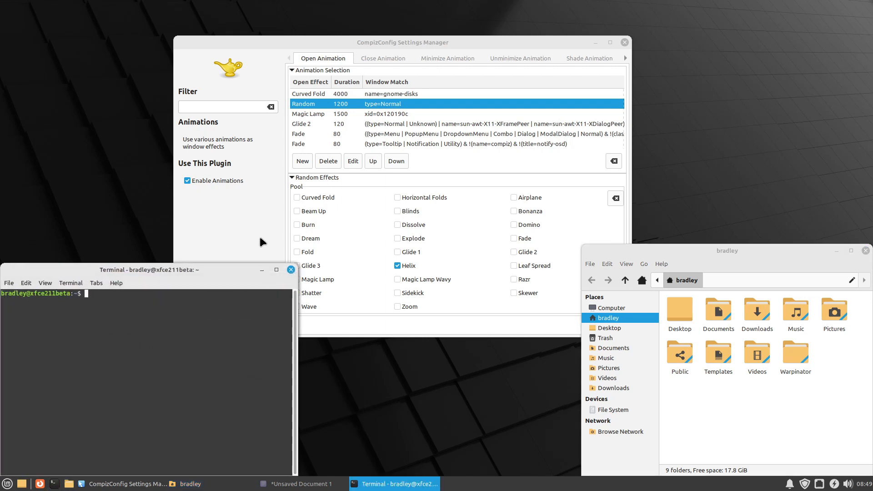
click(290, 269)
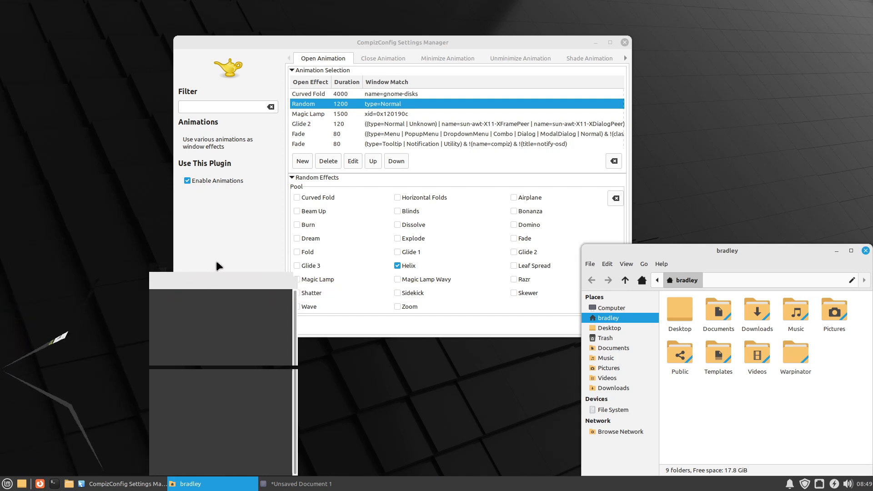
click(866, 251)
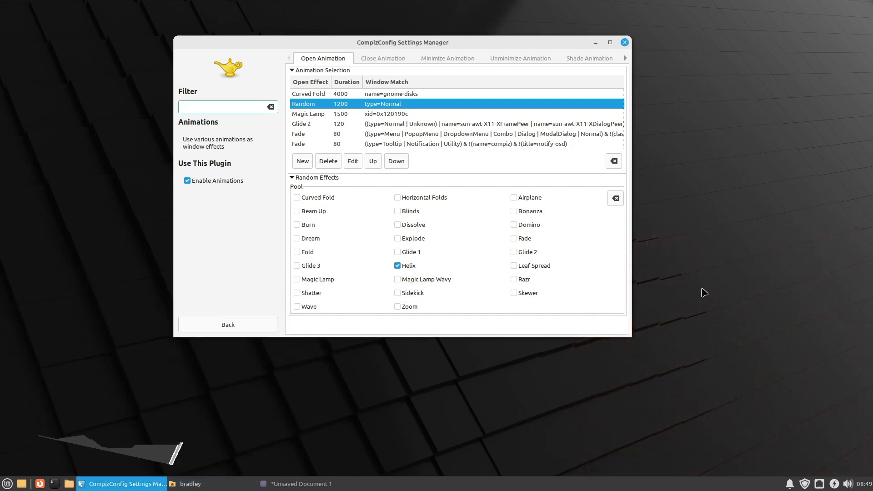
Replace Helix with Dissolve in the open animation's random pool, and test it by opening a file manager window
click(372, 60)
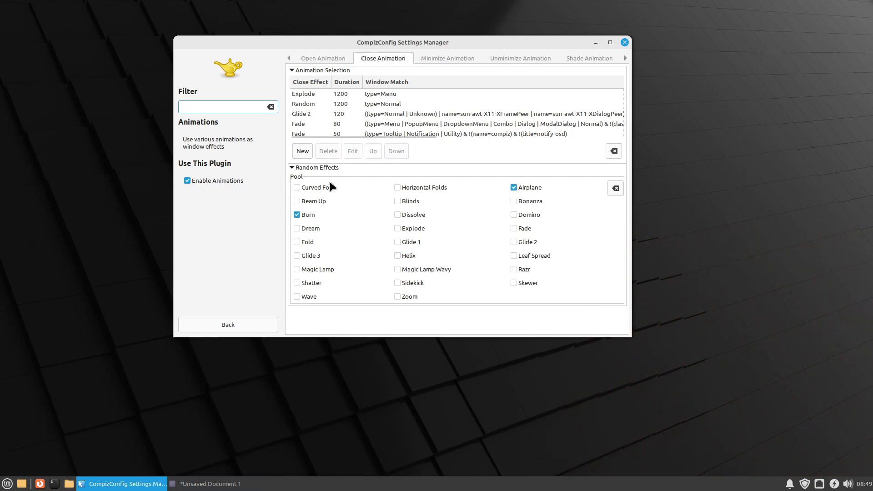
click(322, 60)
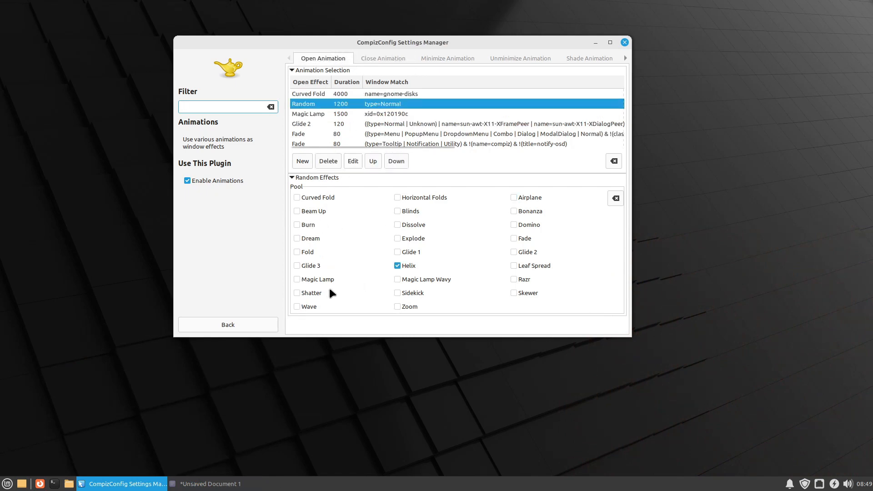
click(398, 224)
click(398, 266)
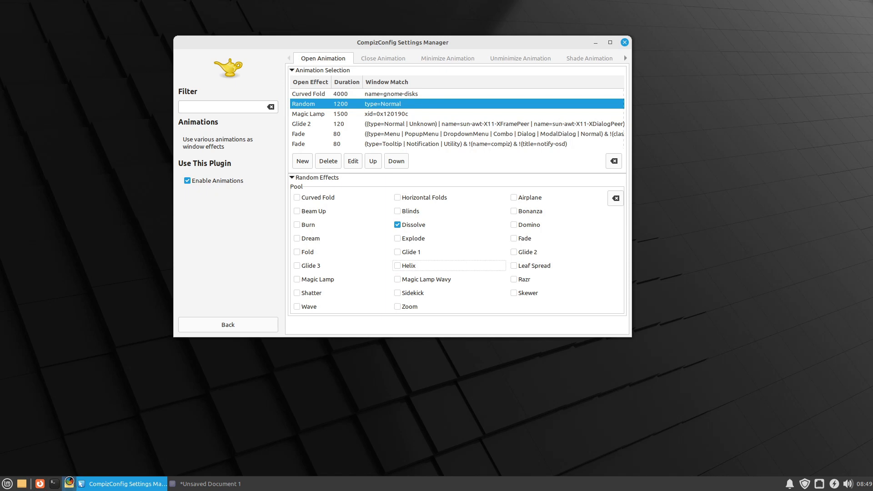
click(69, 483)
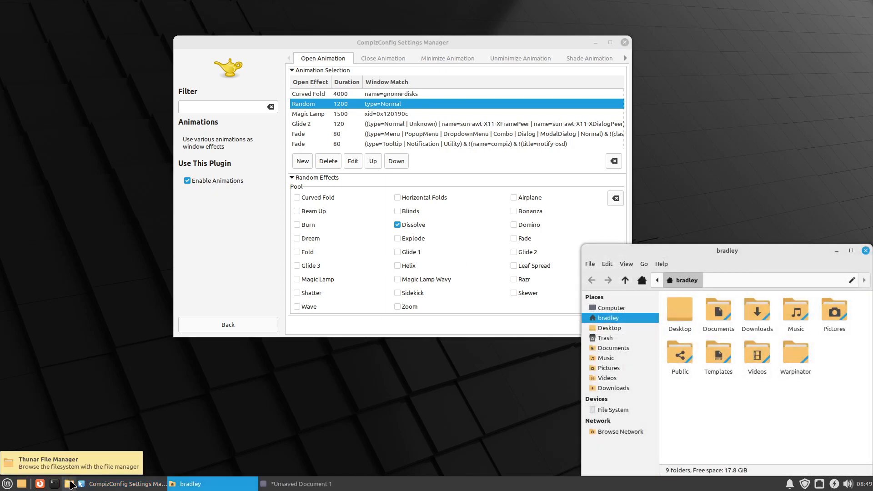
Replace Dissolve with Blinds in the open animation's random pool, test it with a terminal window, and close the terminal and file manager
click(398, 225)
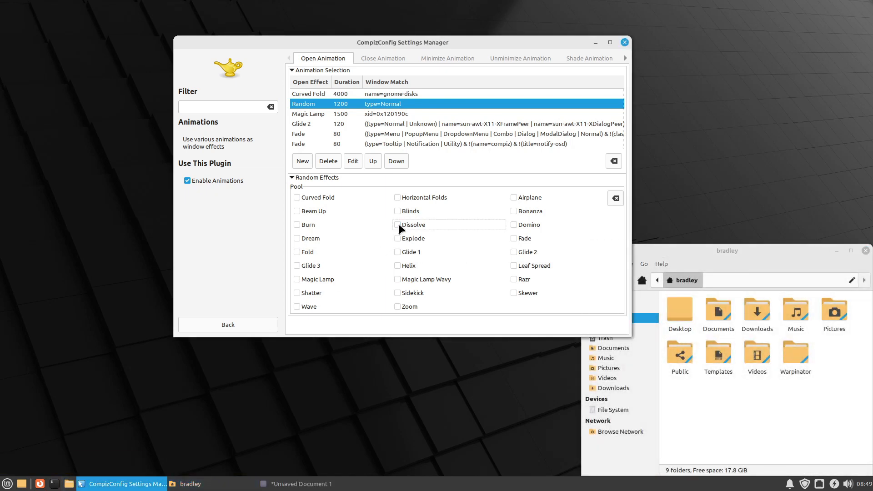
click(396, 210)
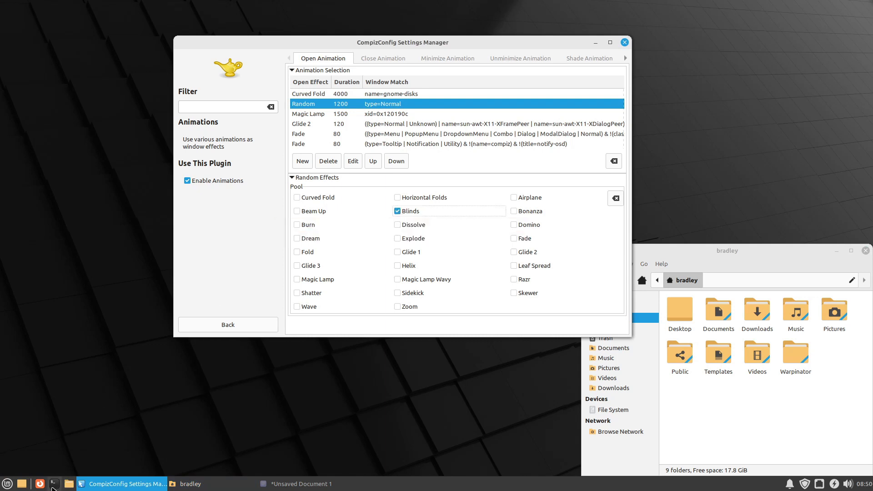
click(53, 485)
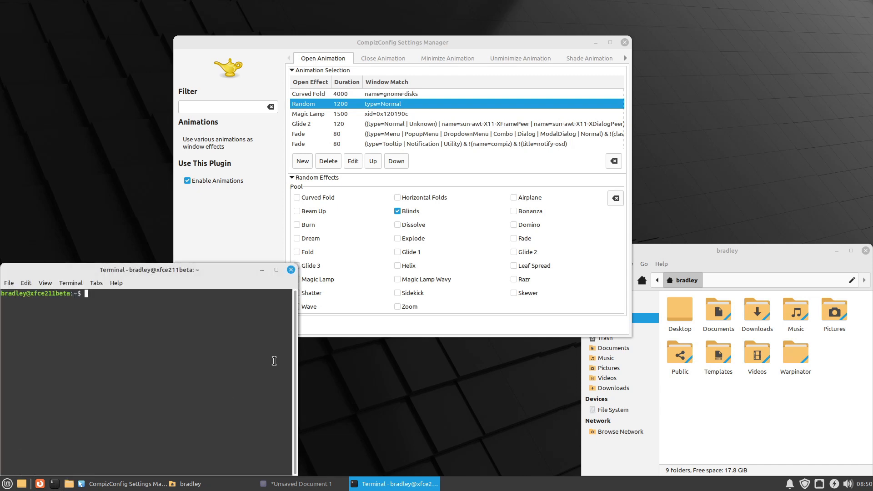
click(291, 270)
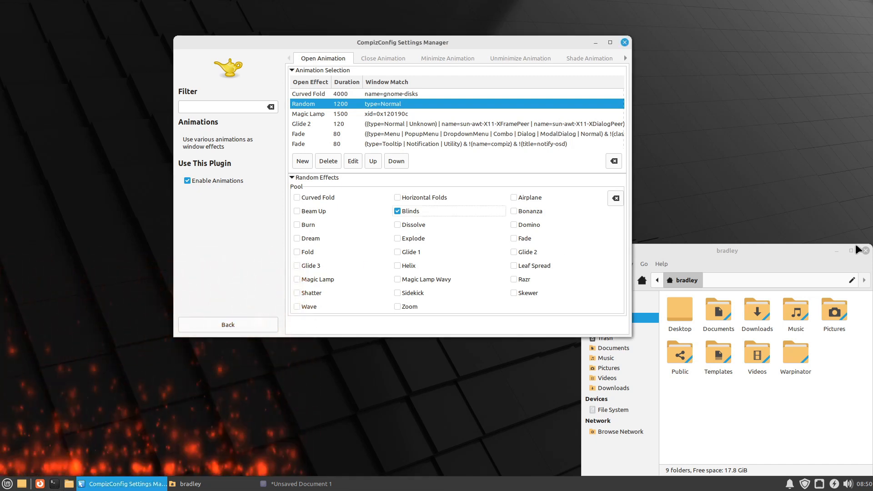
click(865, 250)
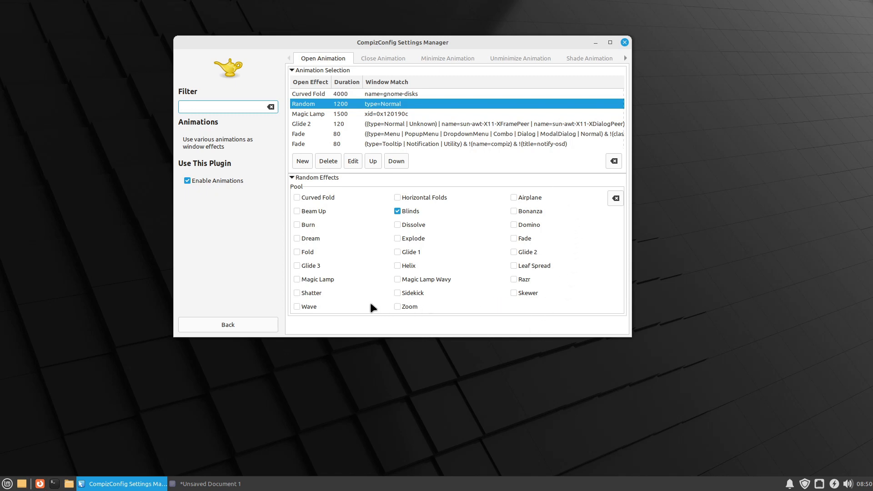
Enable the Animations Experimental plugin, view its effect settings, and return to the Animations plugin's settings
click(246, 324)
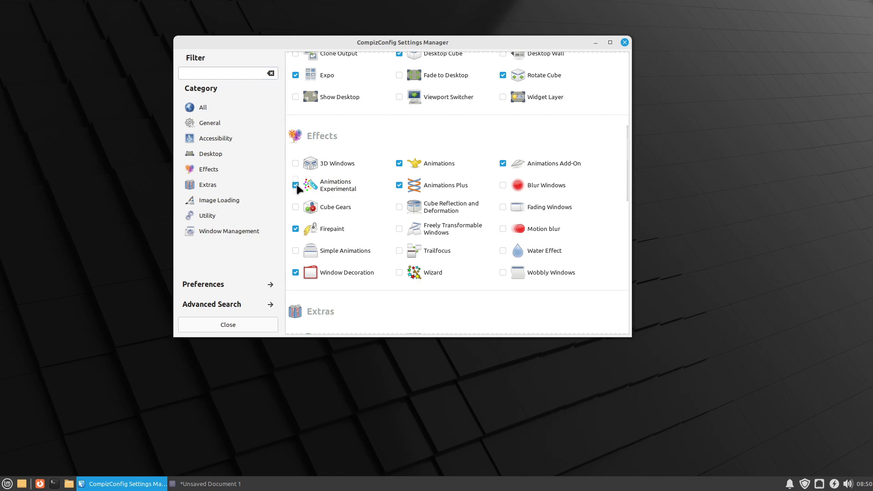
click(332, 186)
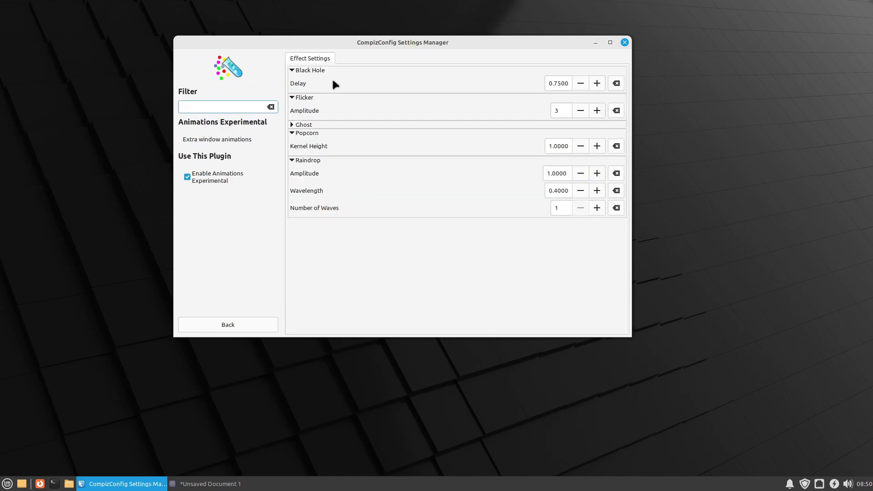
click(249, 327)
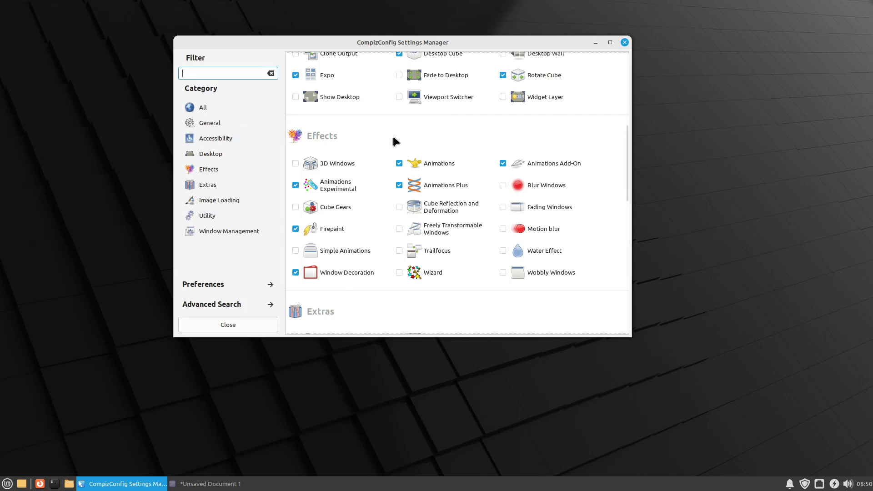
click(440, 161)
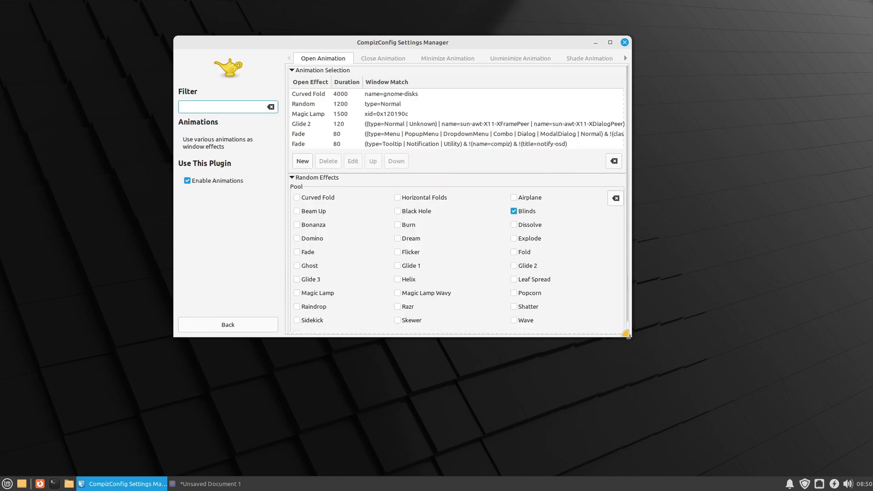
Enlarge the settings window, add Black Hole to the open animation's random pool, and test by opening a file manager window
drag(628, 335, 634, 389)
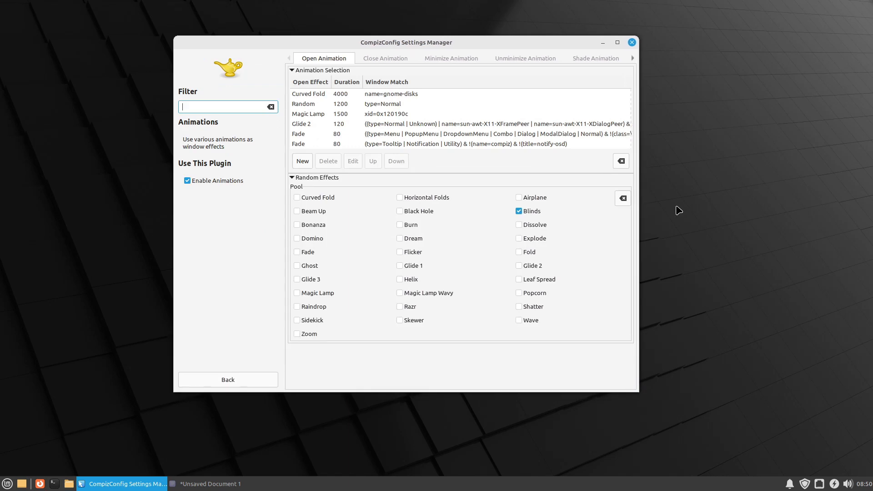
click(400, 210)
click(69, 484)
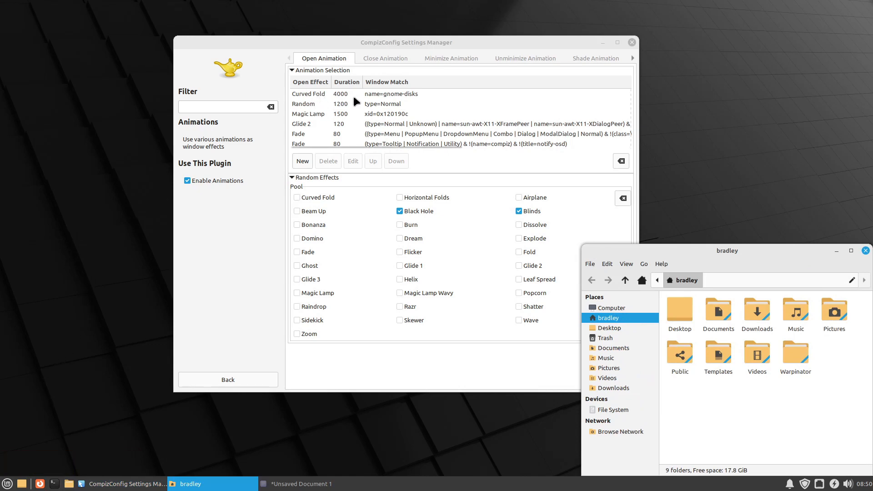
Set the open effect of the Menu, PopupMenu and Dialog rule to Black Hole, and test it with the applications menu
click(305, 134)
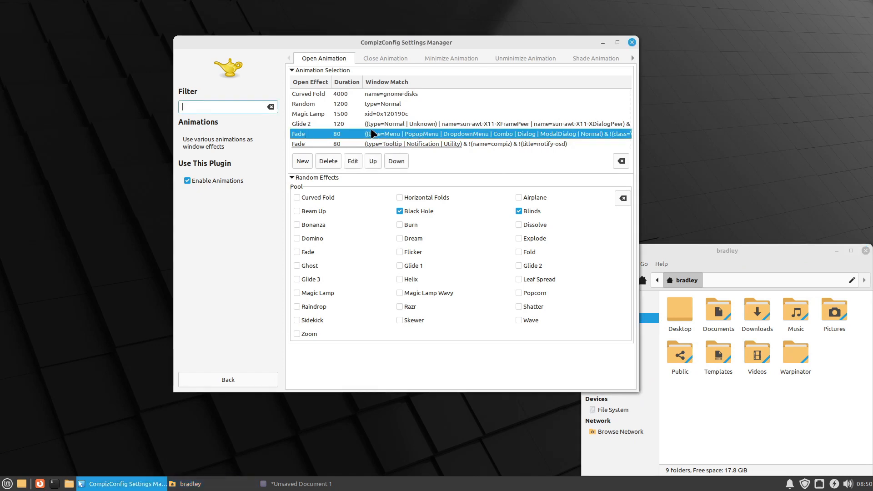
double_click(321, 135)
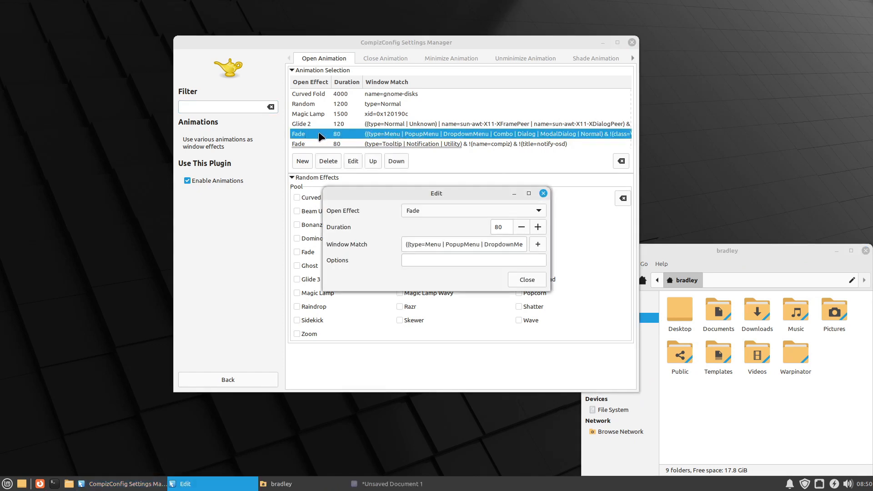
click(443, 206)
click(440, 114)
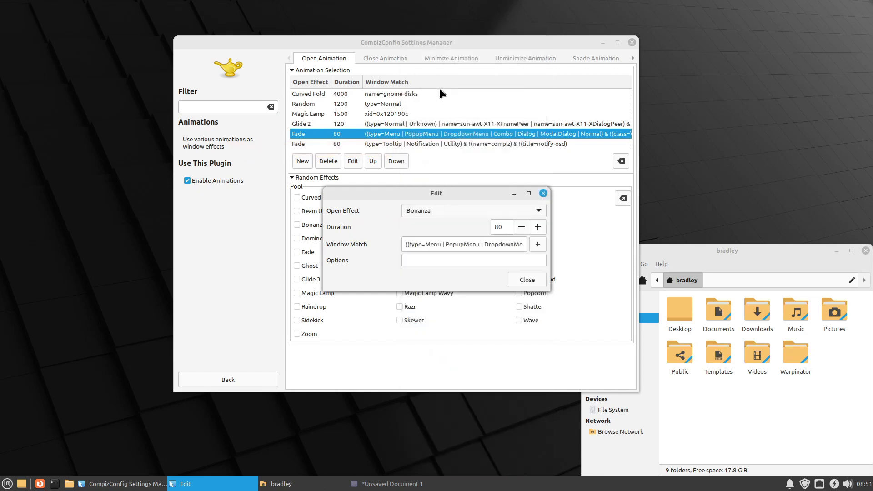
click(446, 212)
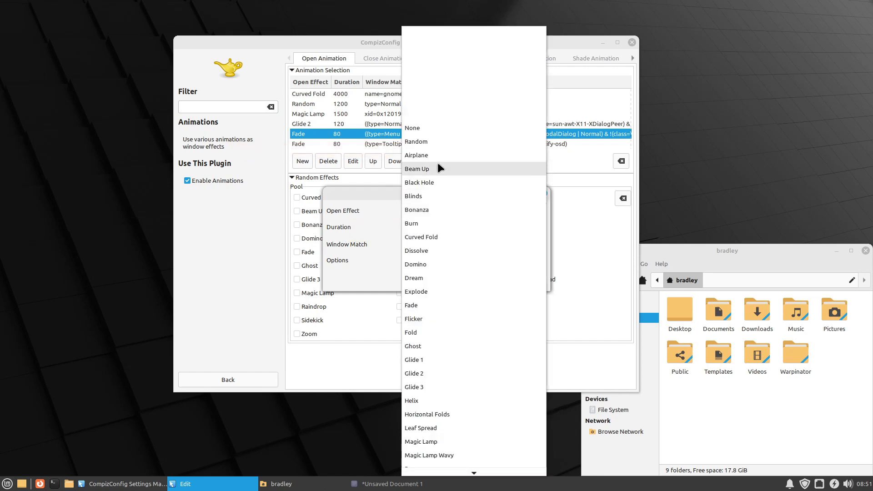
click(437, 182)
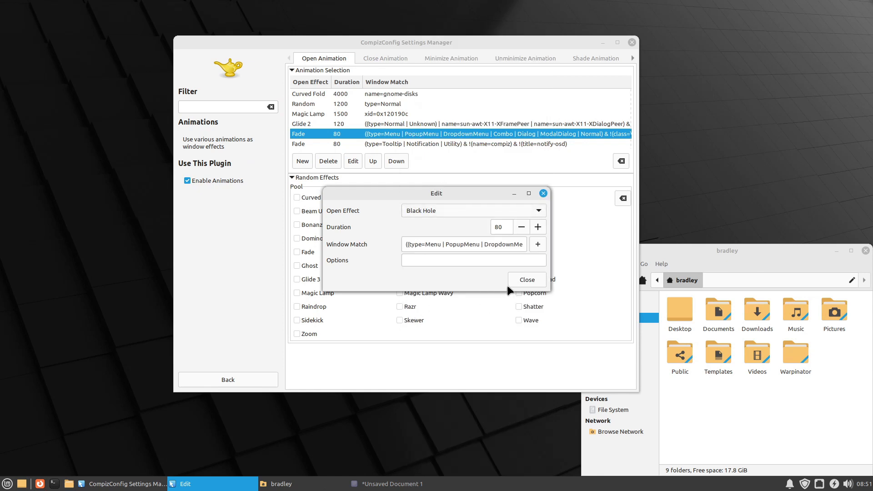
click(518, 278)
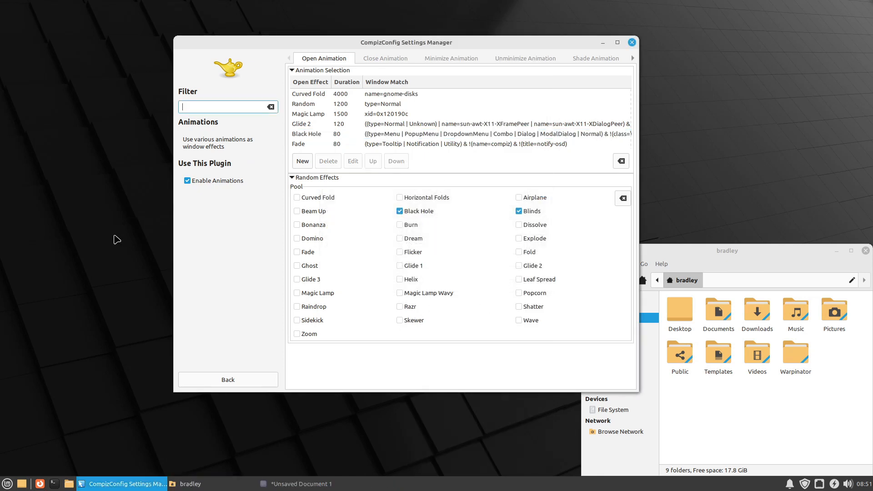
click(117, 240)
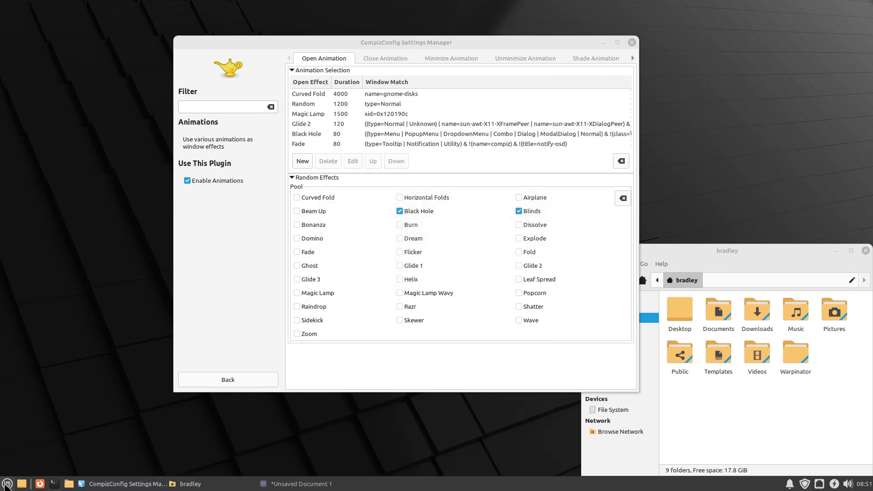
click(7, 484)
click(7, 485)
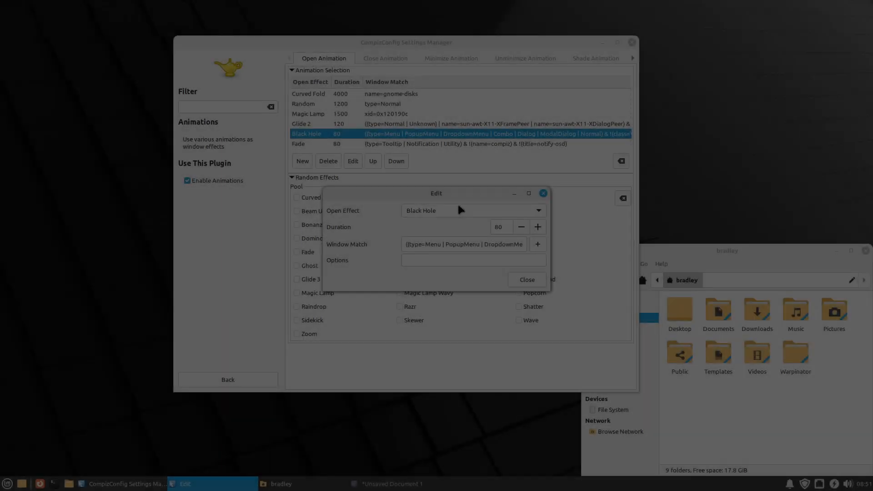
Set the Menu, PopupMenu and Dialog rule to Random with a duration of 1200, and leave only Black Hole in the random pool
click(458, 210)
click(440, 170)
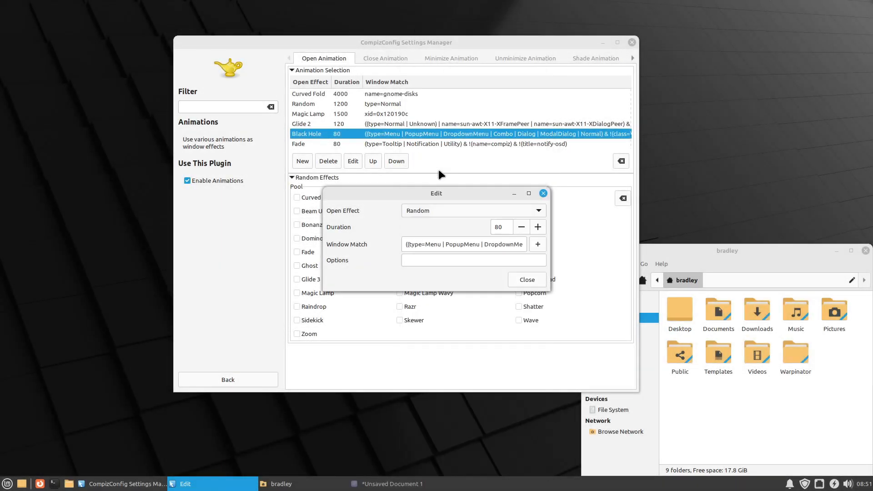
double_click(510, 226)
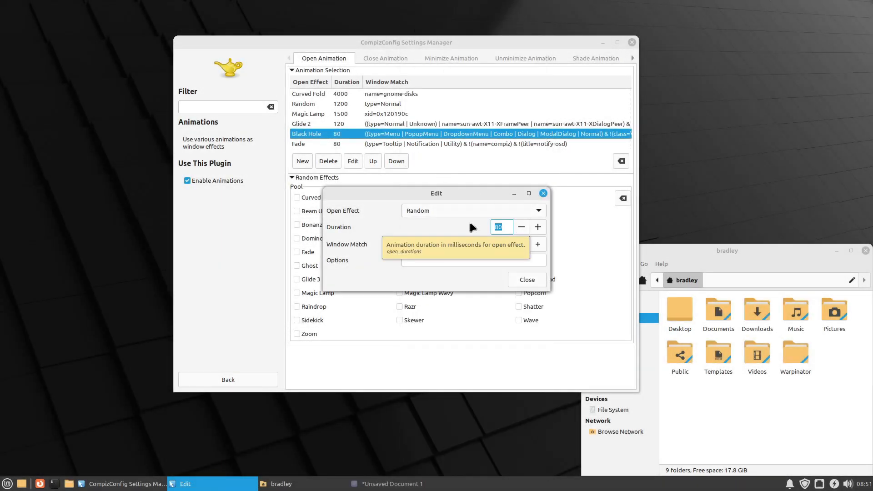
text(1200)
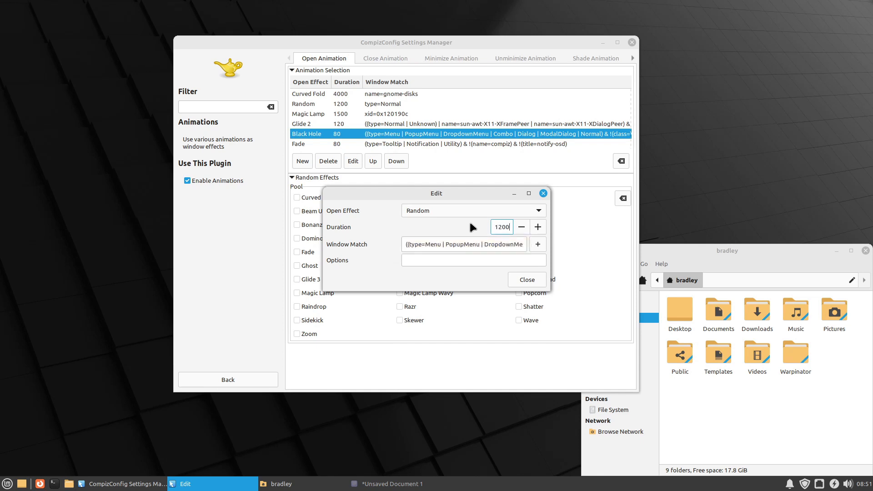
click(517, 279)
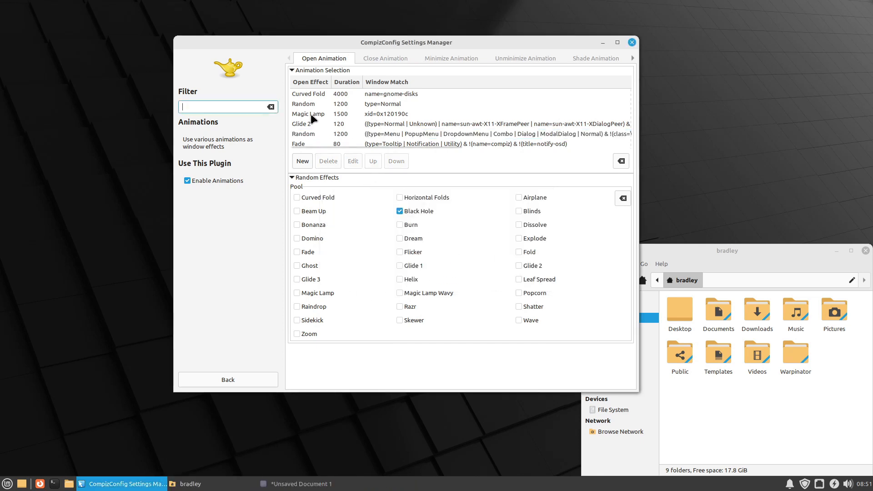
Test the Black Hole effect by repeatedly opening and closing the applications menu, and close the file manager window
click(309, 134)
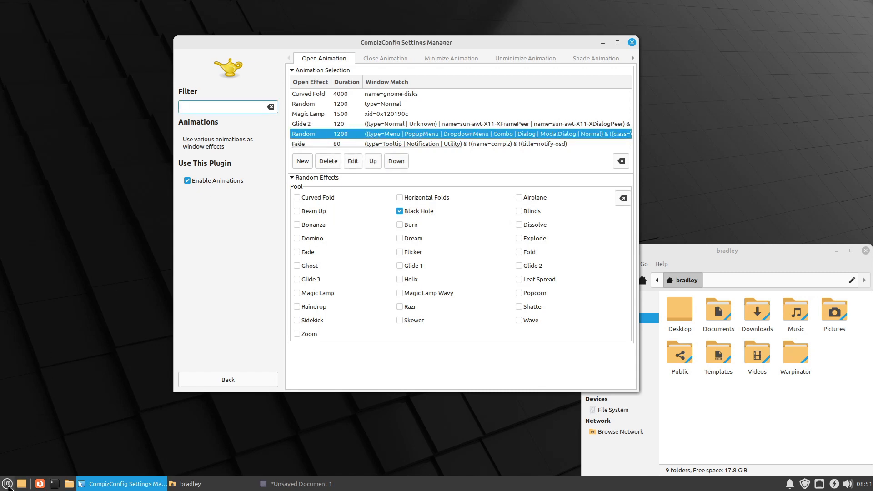
click(7, 484)
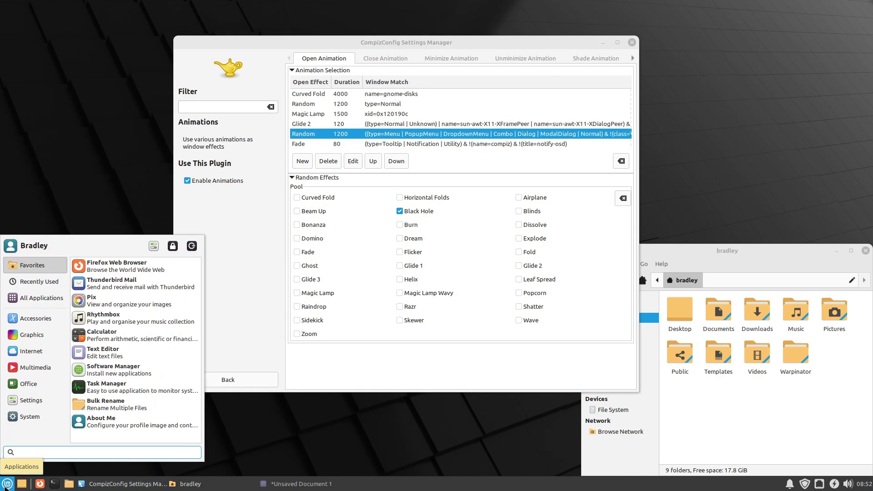
click(8, 484)
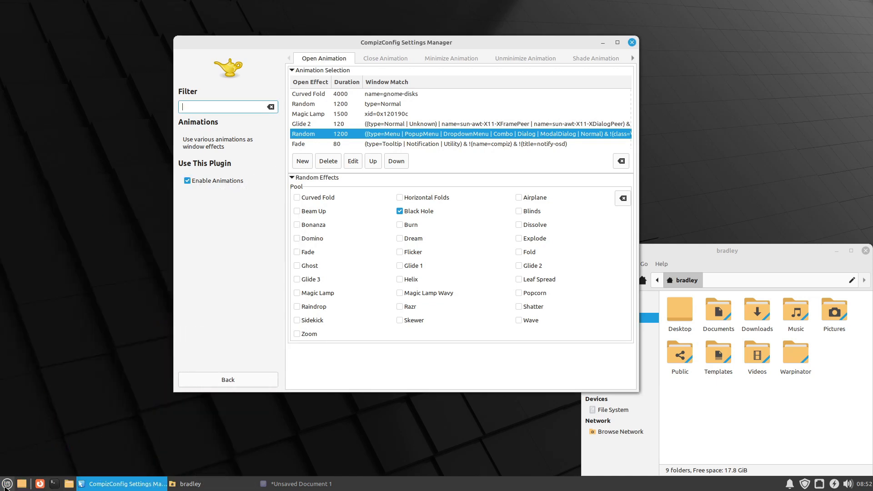
click(6, 485)
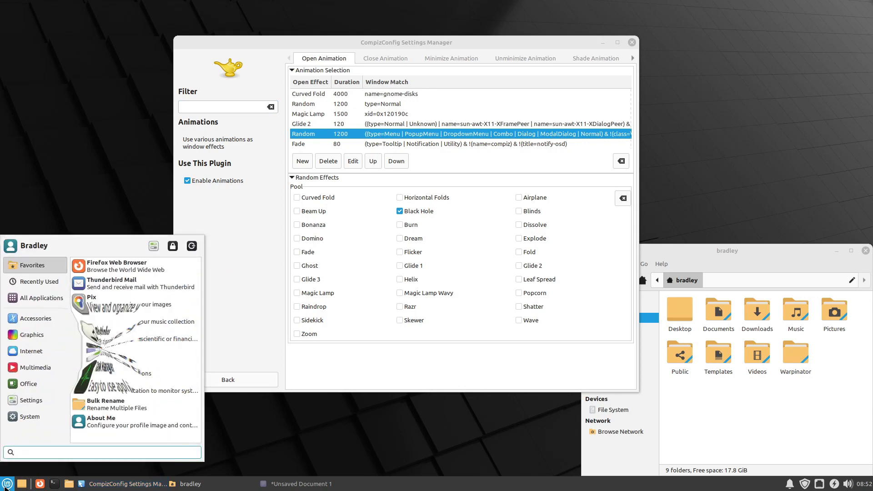
click(71, 84)
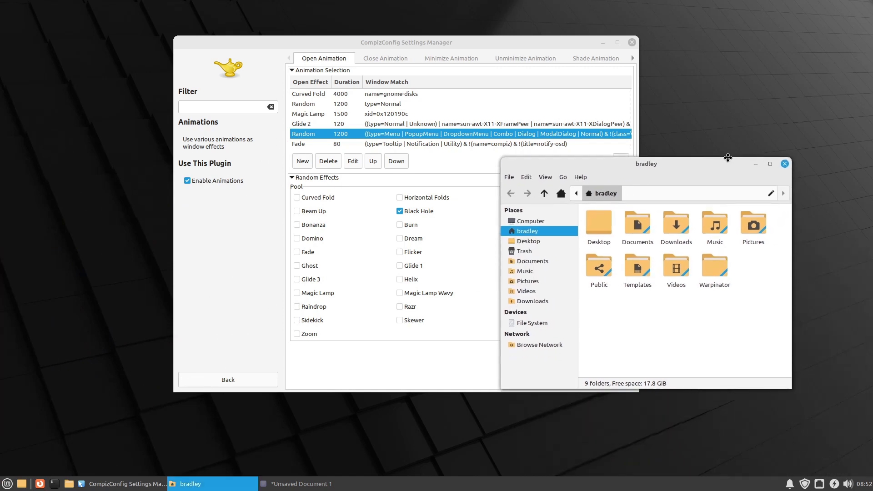
click(787, 157)
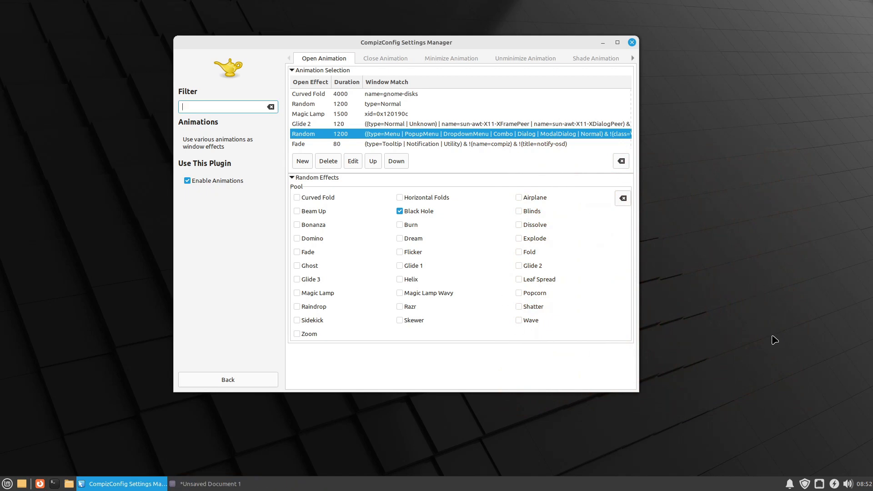
Review the animation plugins in the Effects category and reopen the Animations plugin's settings
click(251, 384)
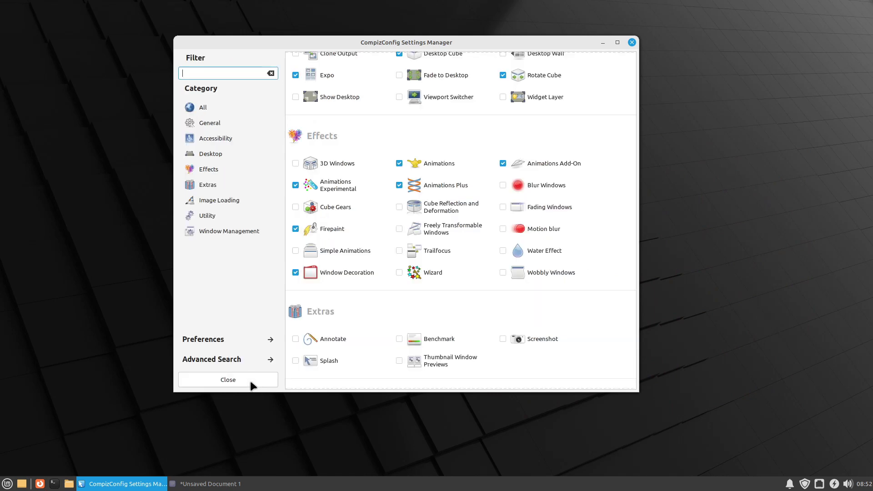
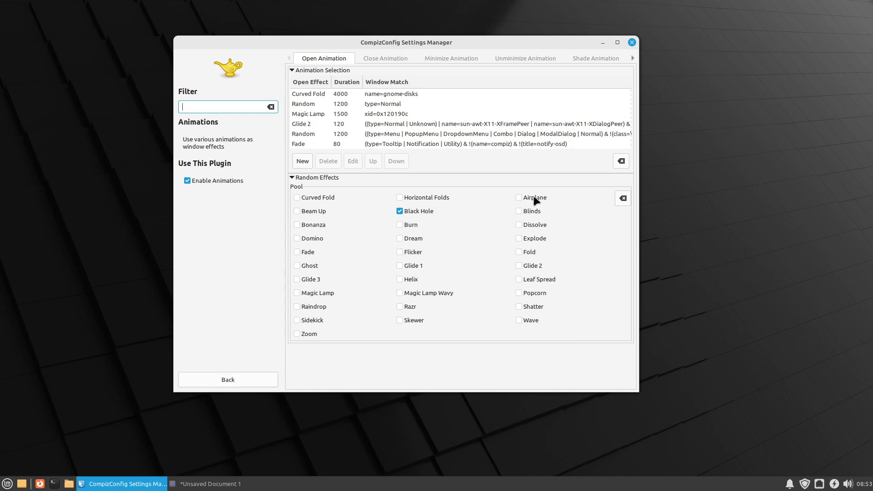
click(239, 380)
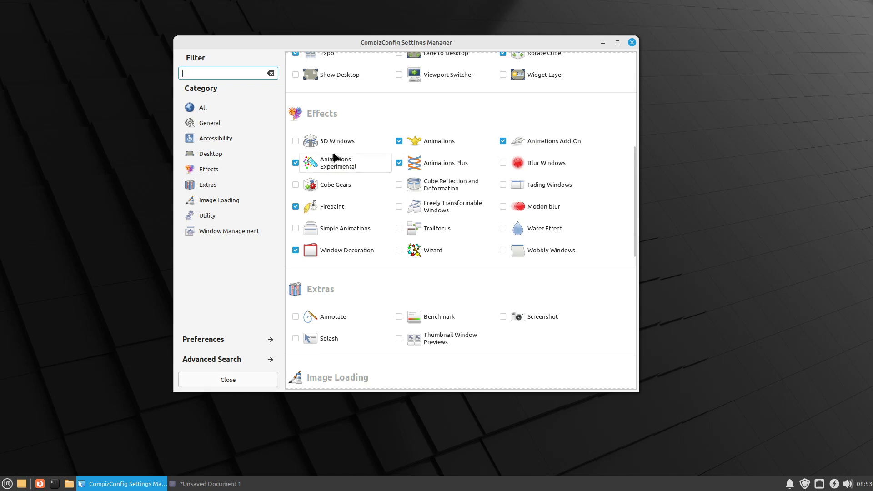
click(446, 142)
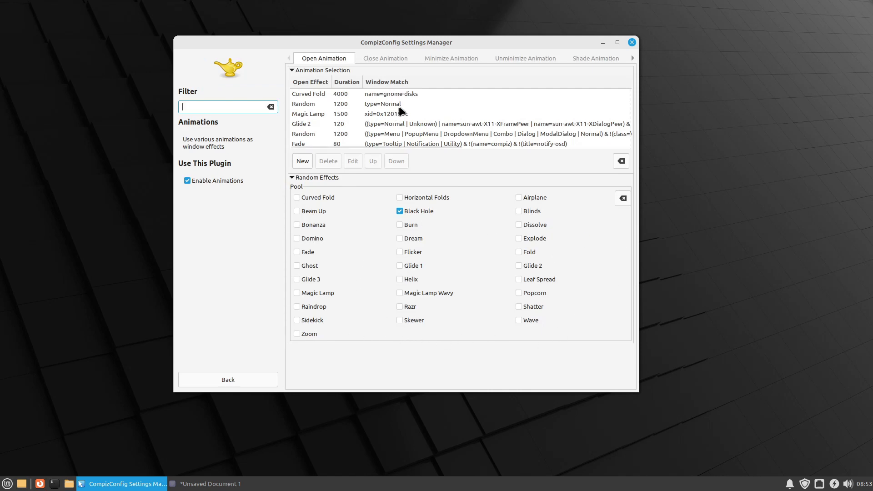
Set the open effect of the gnome-disks window rule to Black Hole
click(321, 95)
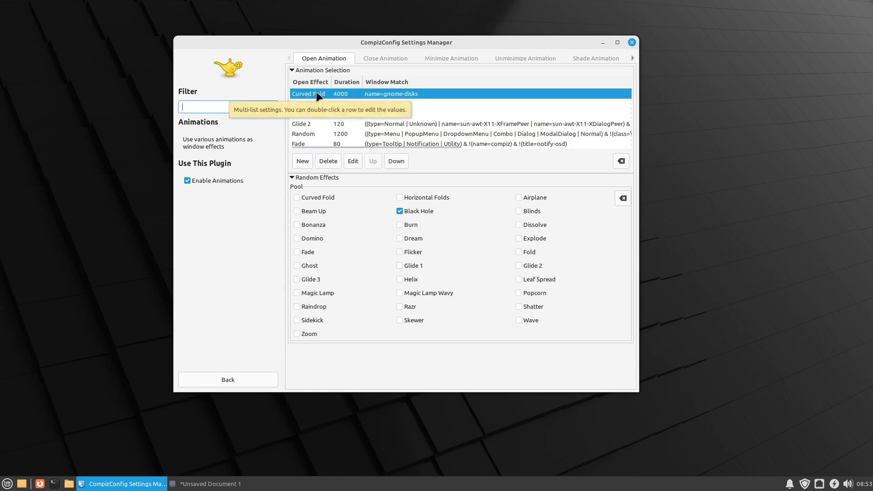
double_click(317, 94)
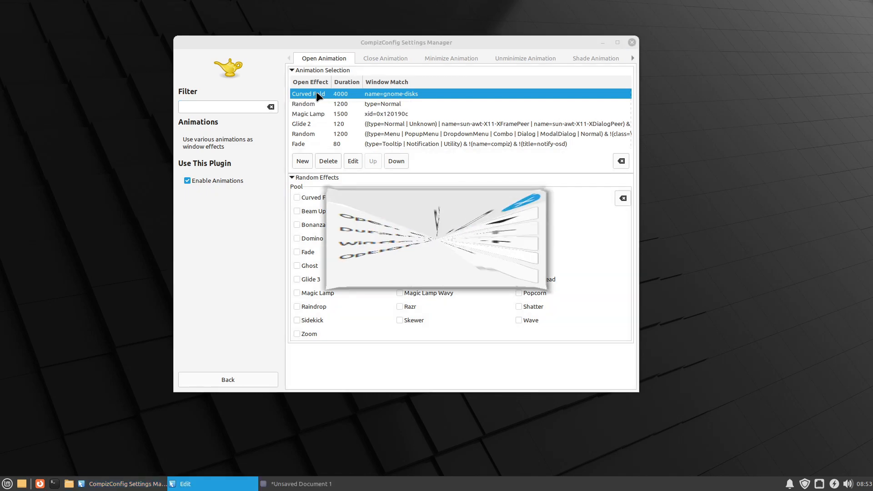
click(457, 209)
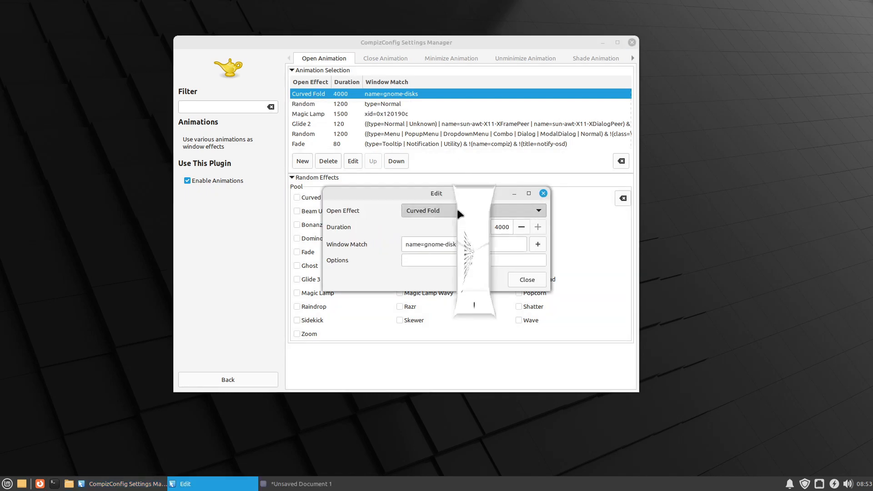
click(438, 151)
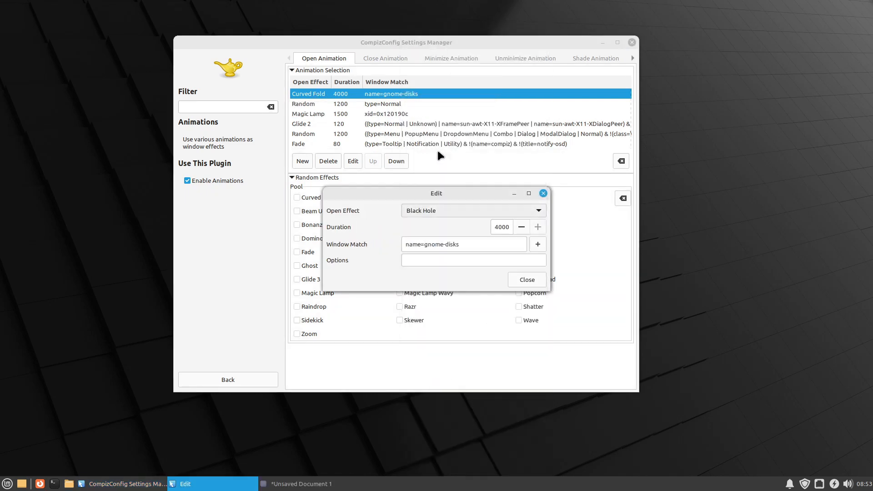
click(522, 277)
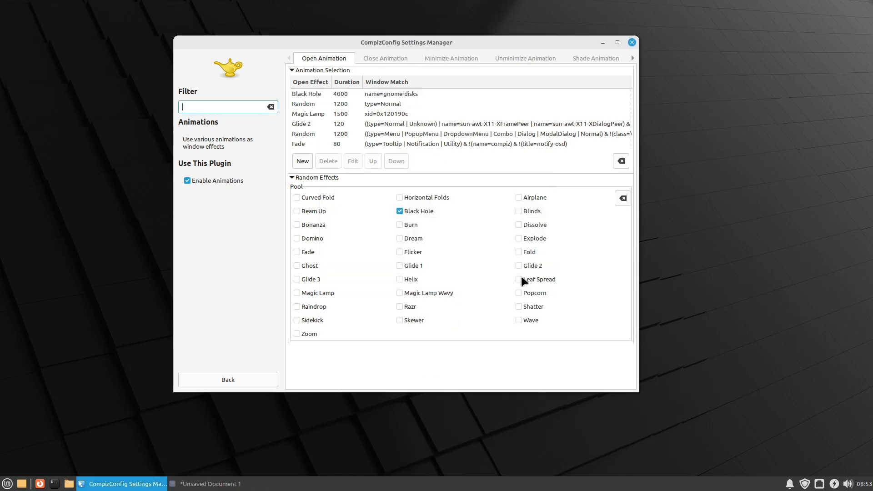
Launch Disks to test its Black Hole open animation, and close both Disks and the CompizConfig Settings Manager window
click(311, 95)
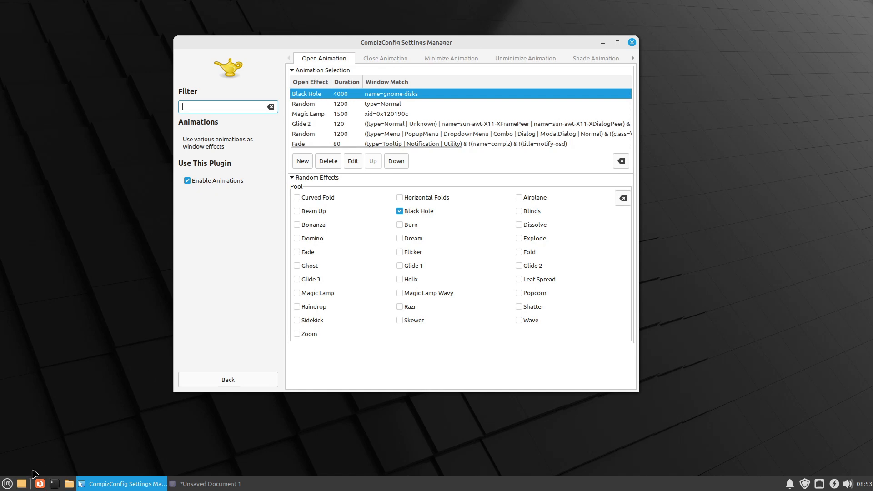
click(9, 484)
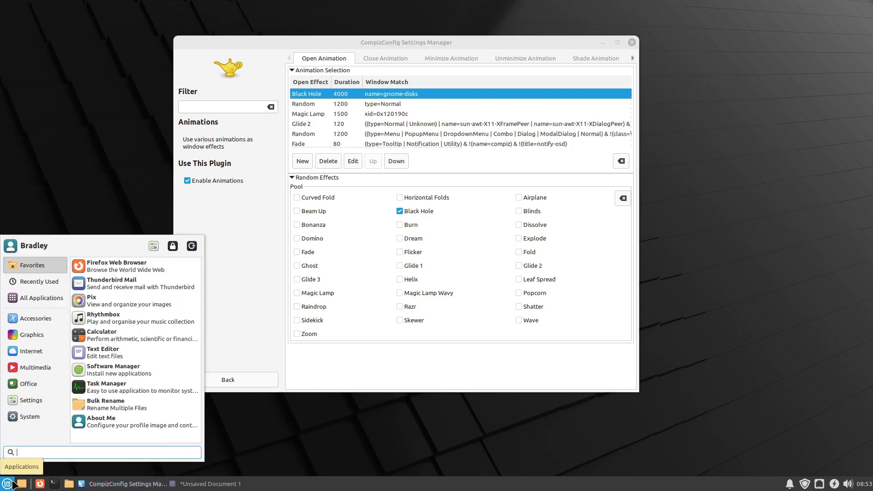
text(disk)
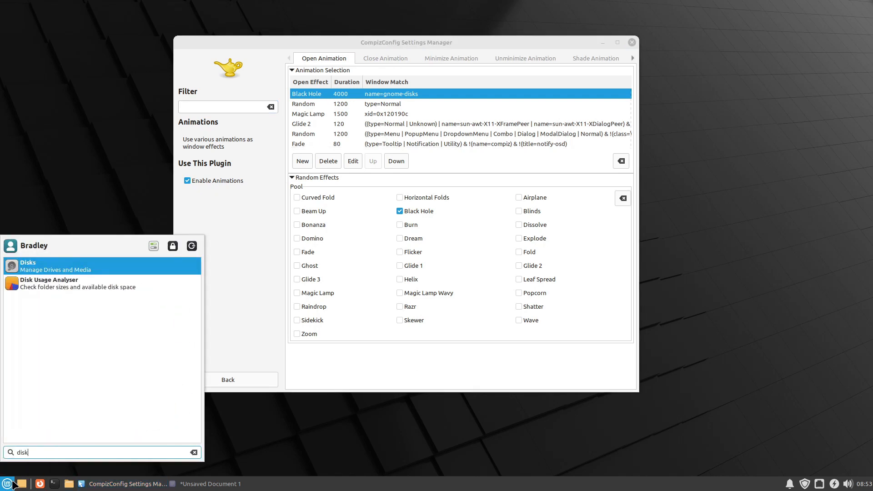
text(s)
key(Return)
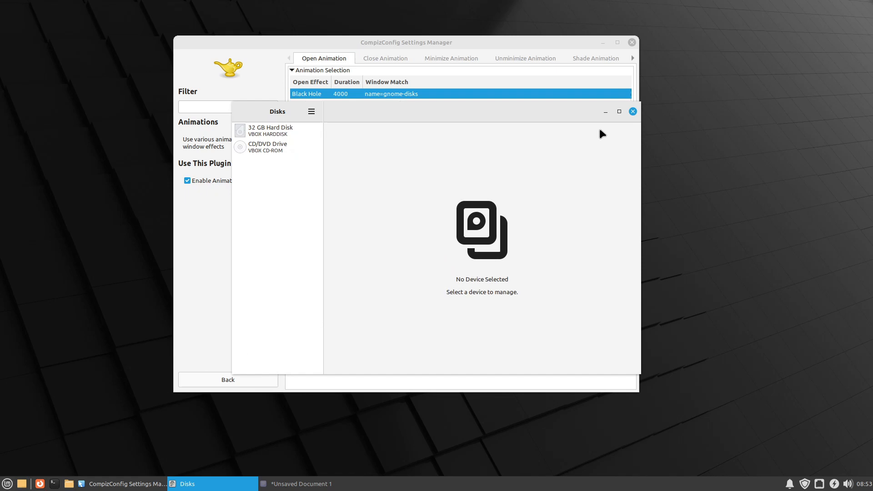
click(628, 111)
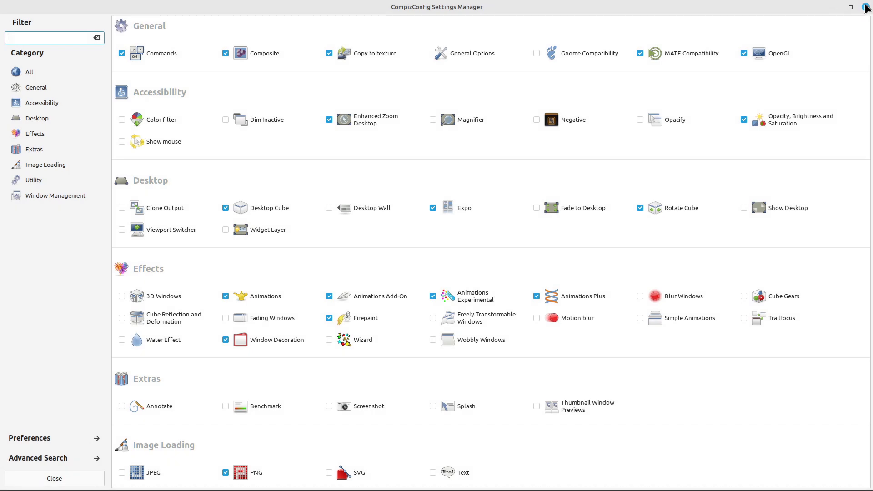
click(865, 7)
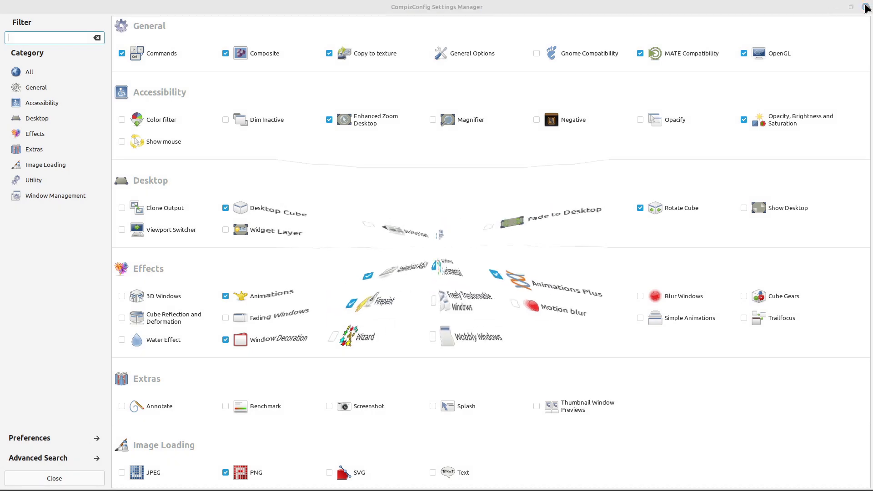